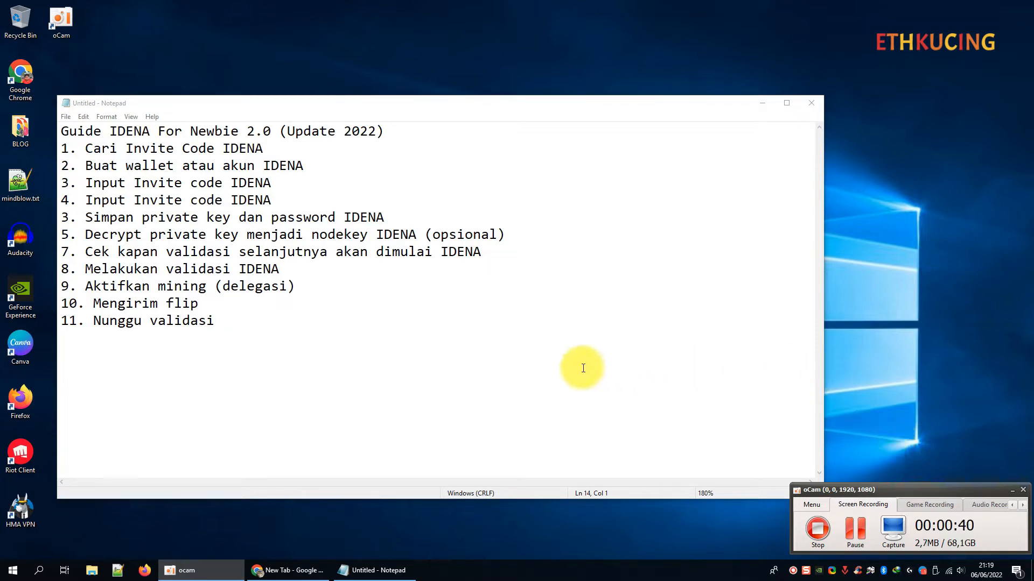
# Highlight step 1, 'Cari Invite Code IDENA', in the Notepad guide.
pyautogui.moveTo(61, 149); pyautogui.dragTo(272, 156)
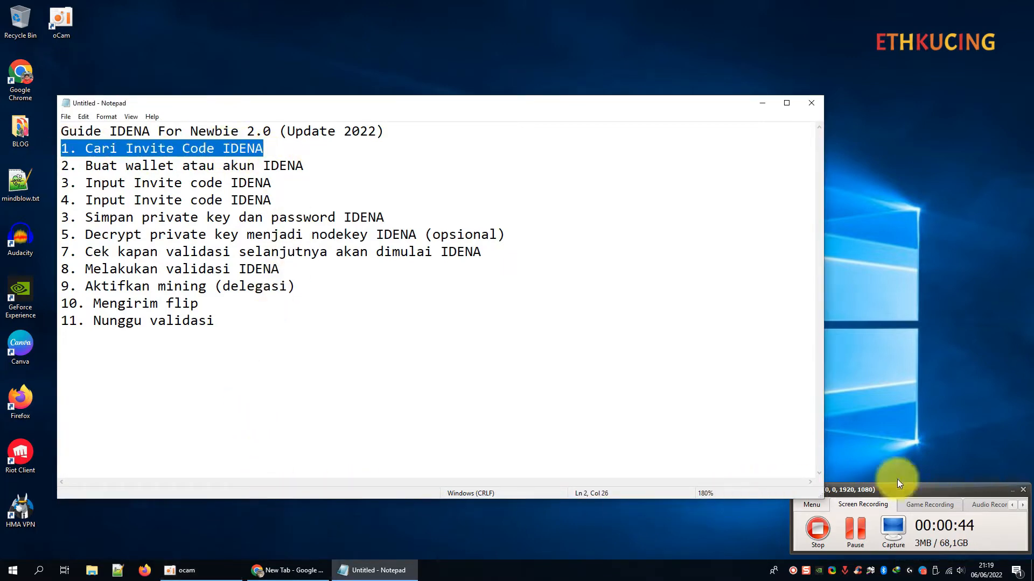
pyautogui.click(1000, 488)
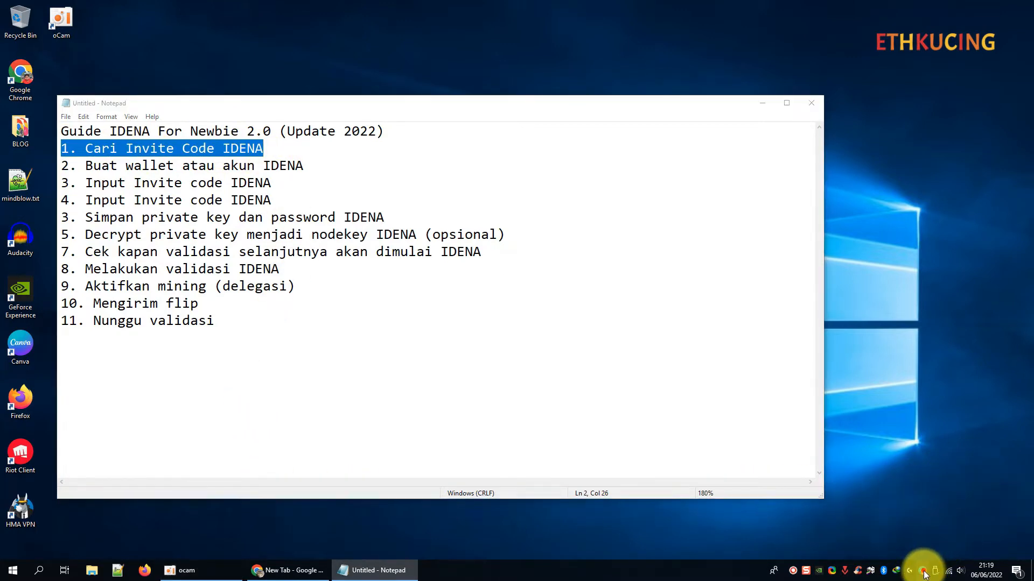
pyautogui.click(922, 570)
# Start a private chat with an Idena Indonesia group member and send 'selamat malam bang'.
pyautogui.click(583, 350)
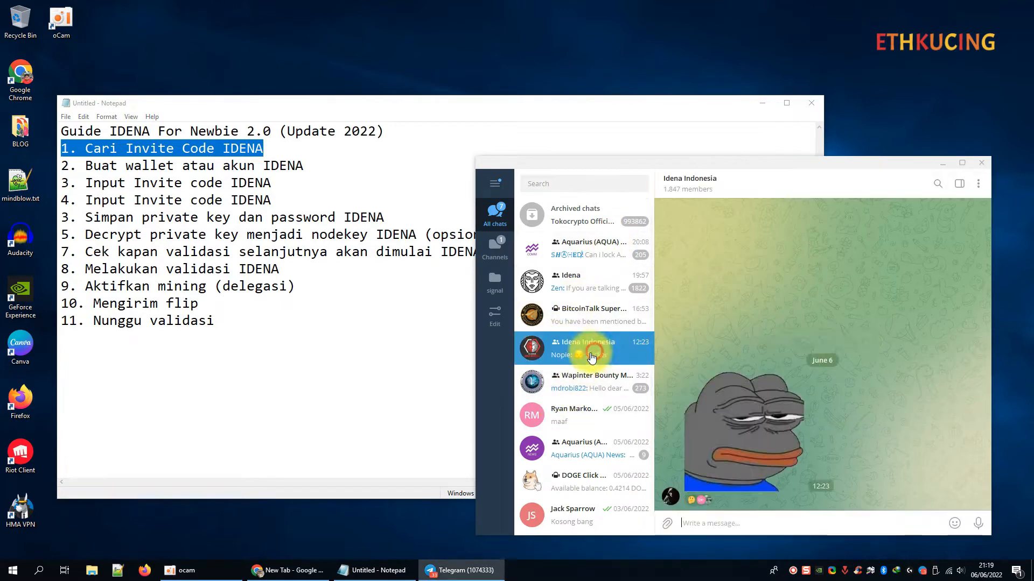
pyautogui.doubleClick(709, 164)
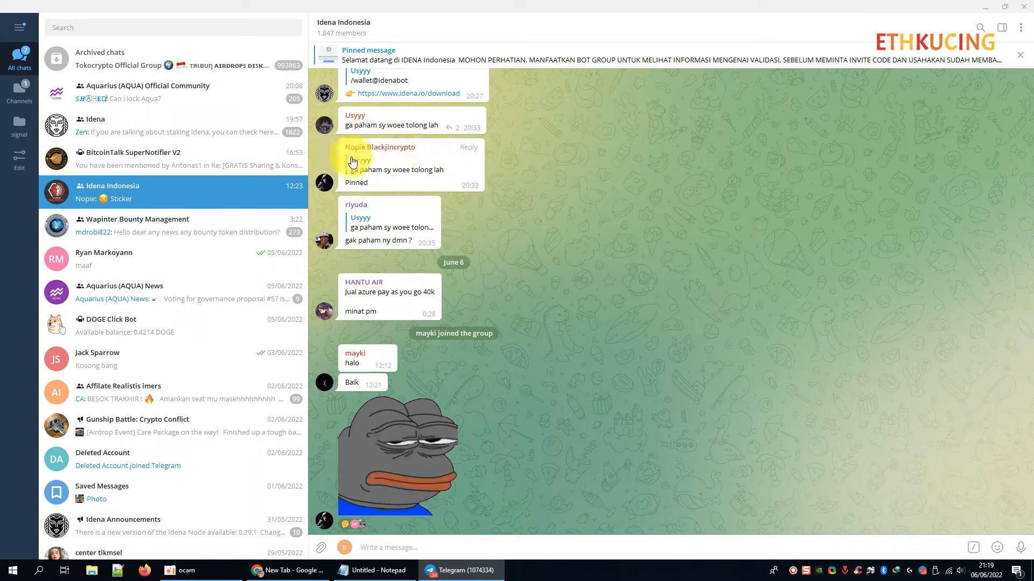
pyautogui.click(326, 182)
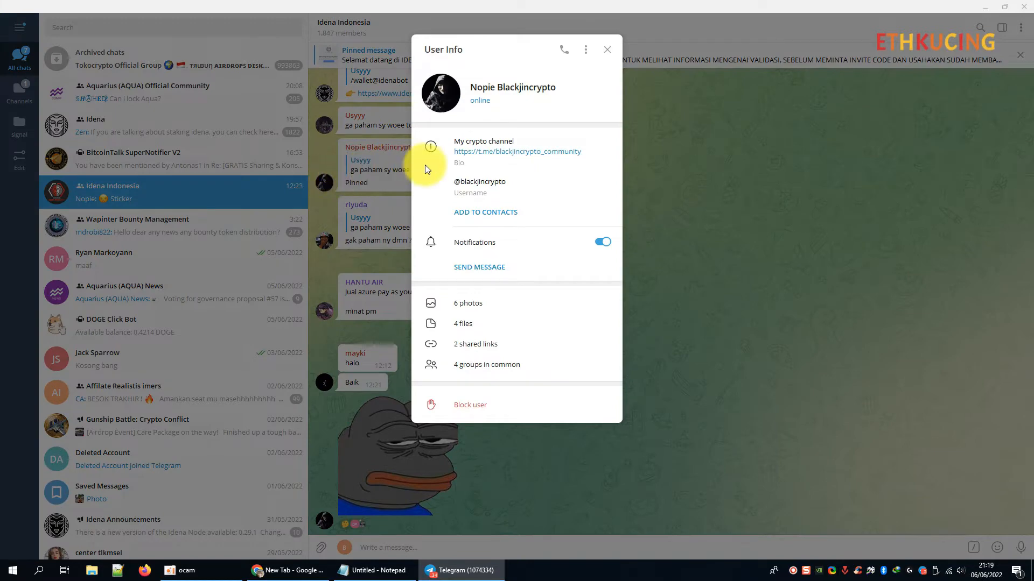
pyautogui.click(494, 268)
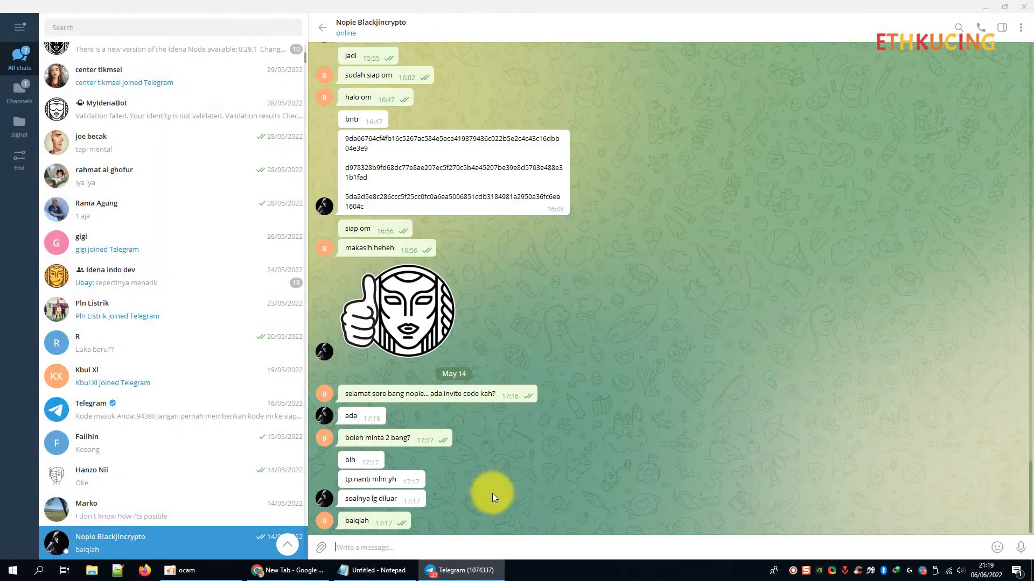
pyautogui.write('selamat ')
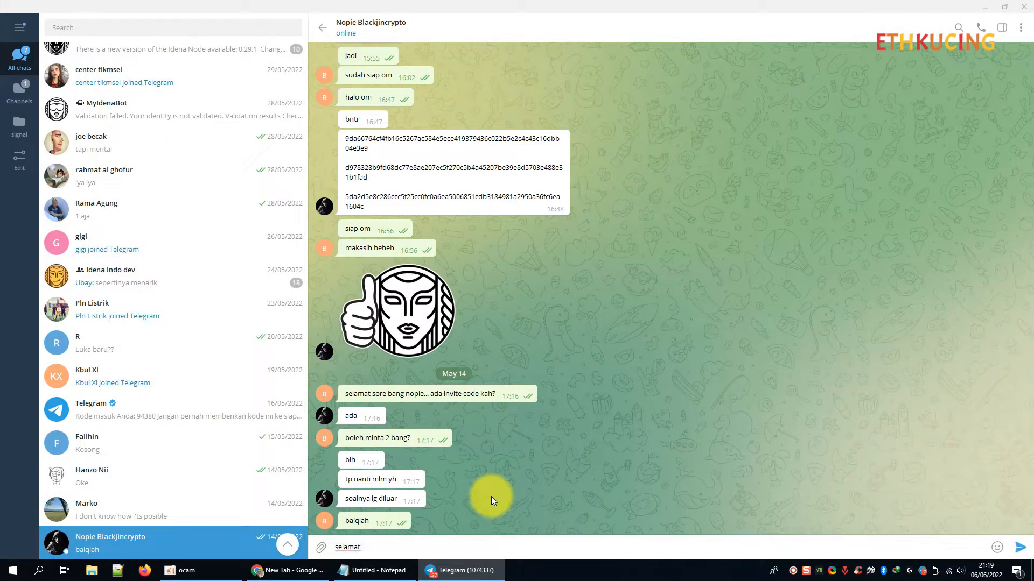
pyautogui.write('malam bang')
pyautogui.press('Return')
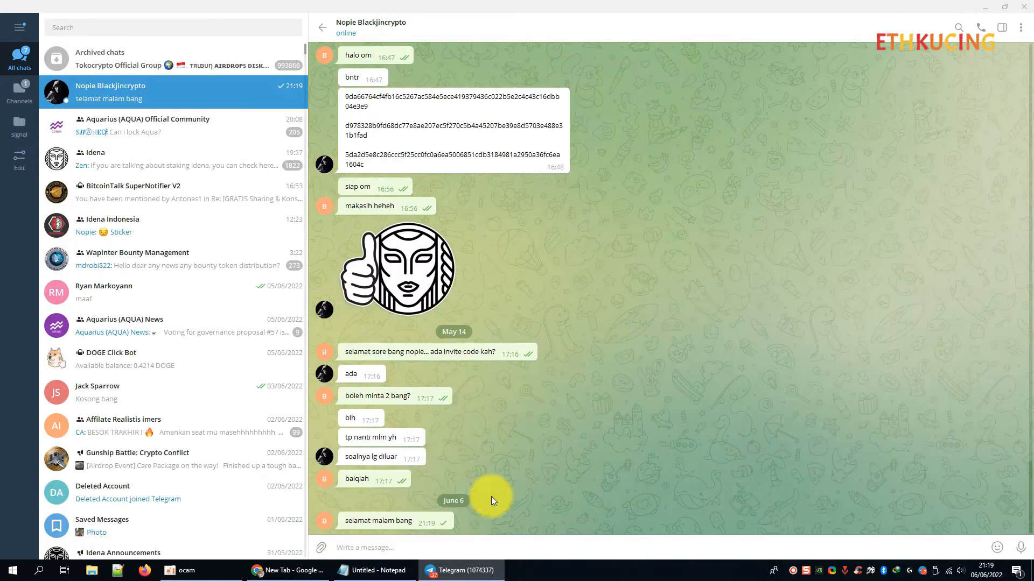
# Send 'ada invite code tidak?', then 'saya', then 'baiklah' in the private chat.
pyautogui.click(1001, 28)
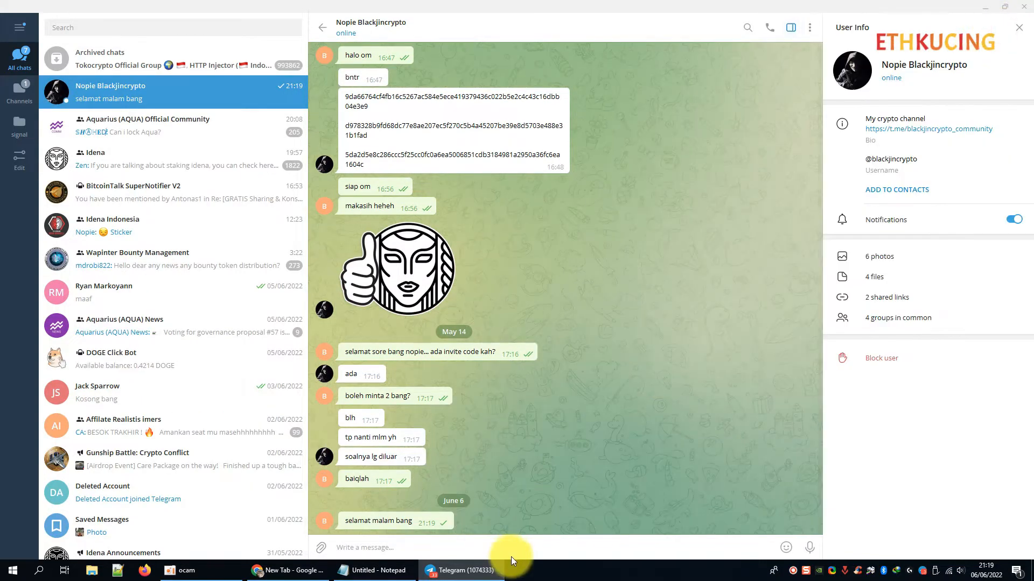
pyautogui.click(506, 546)
pyautogui.write('ada invite')
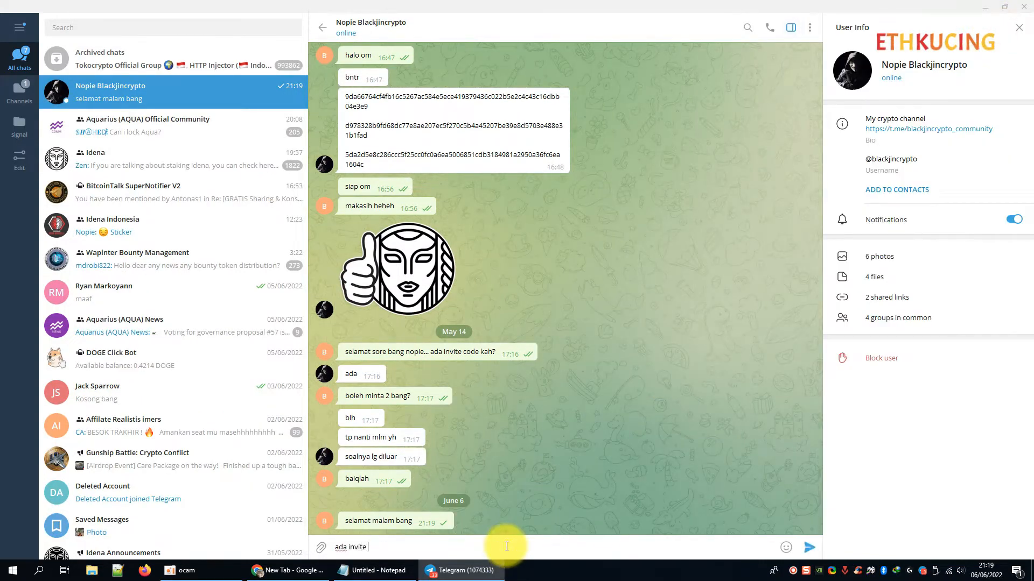
pyautogui.write(' code tidak?')
pyautogui.press('Return')
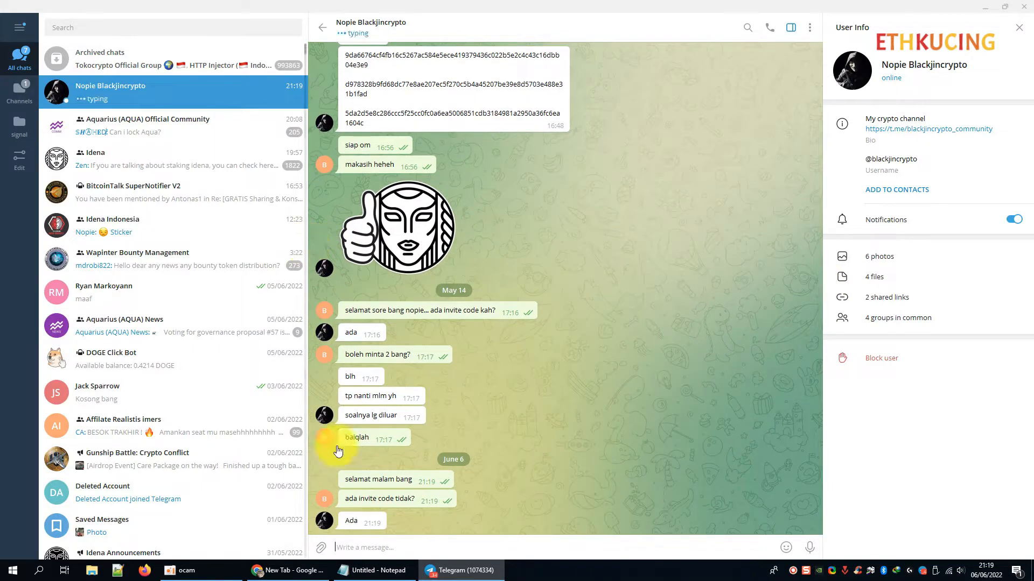
pyautogui.write('saya boleh minta 1 bang?')
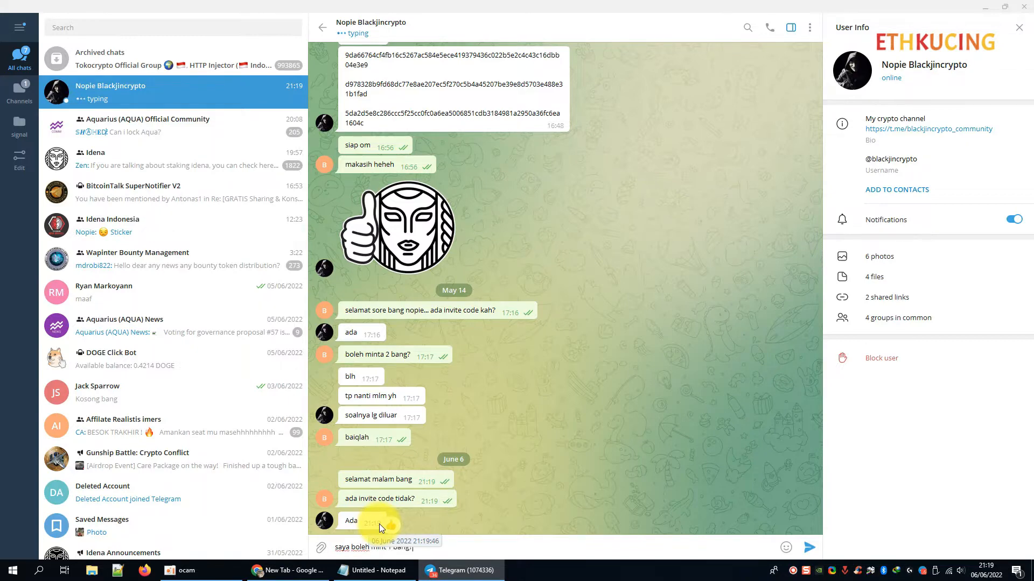
pyautogui.press('Return')
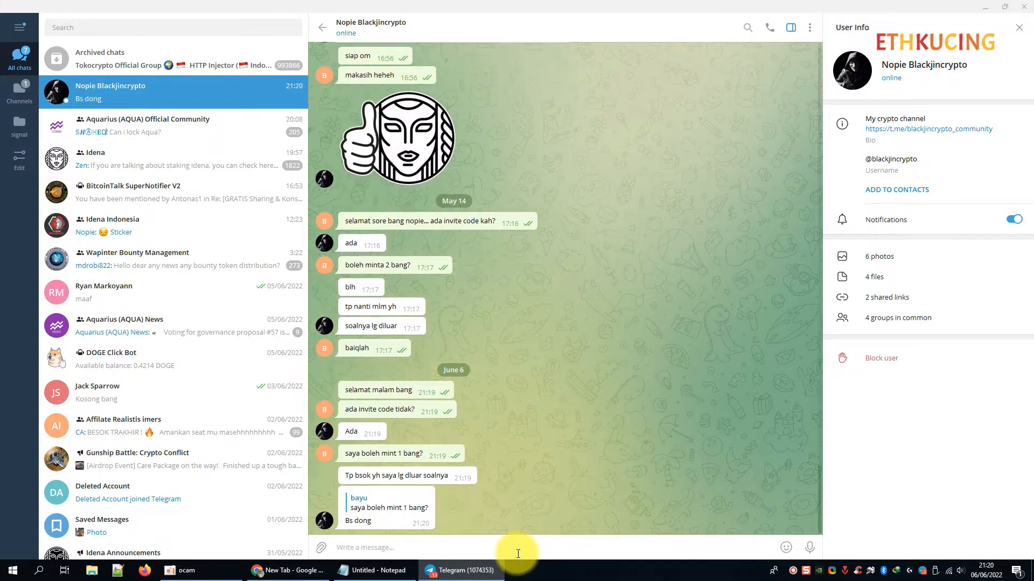
pyautogui.write('baiklah')
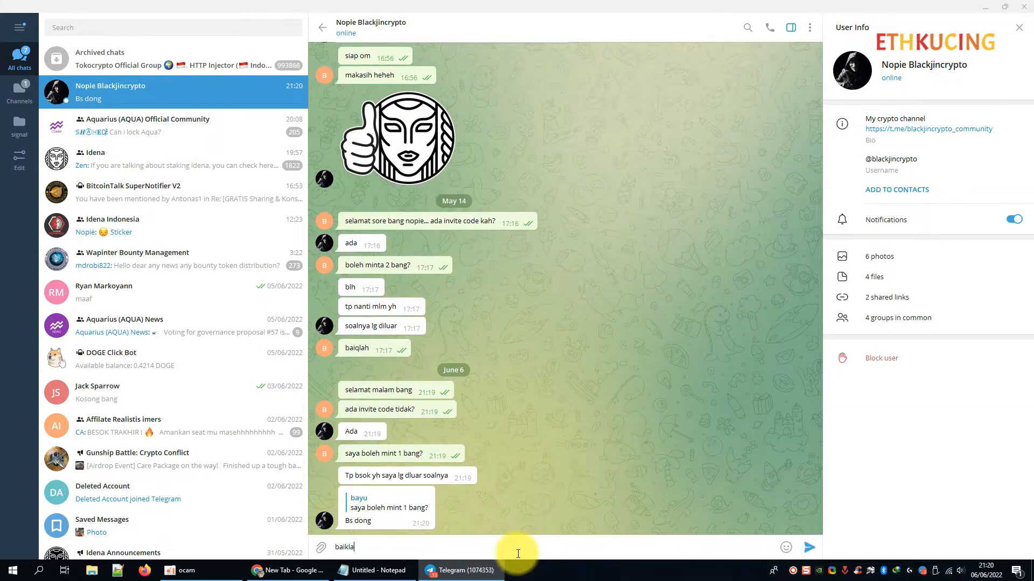
pyautogui.press('Return')
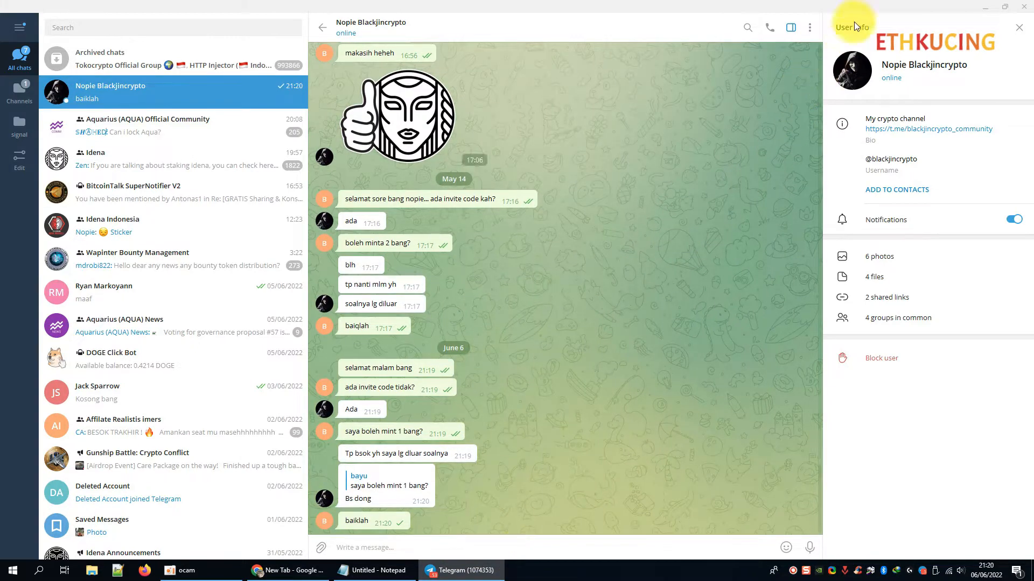
# Restore the Telegram window, move it left over Notepad, and widen it.
pyautogui.click(1000, 8)
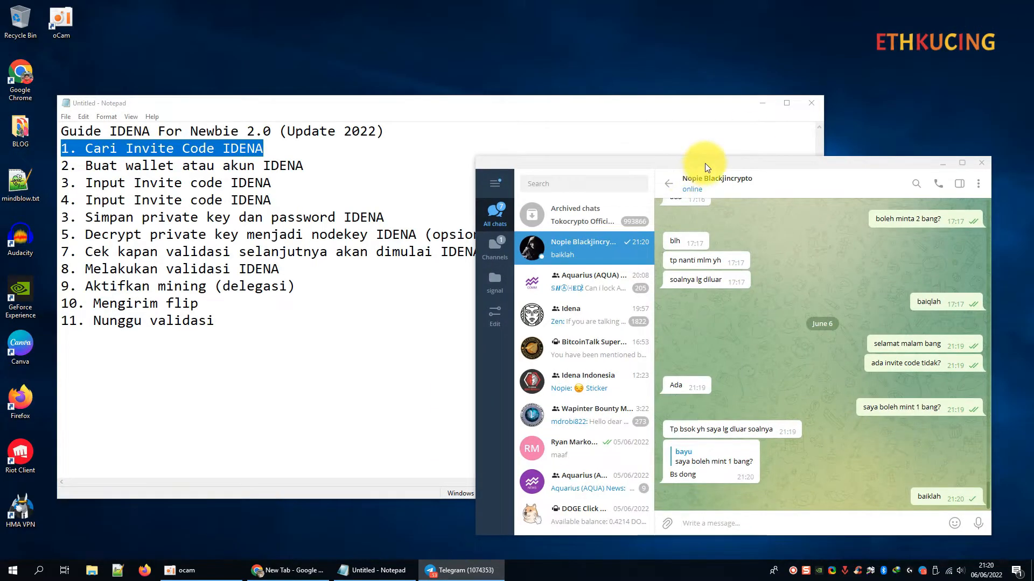
pyautogui.moveTo(705, 163); pyautogui.dragTo(446, 117)
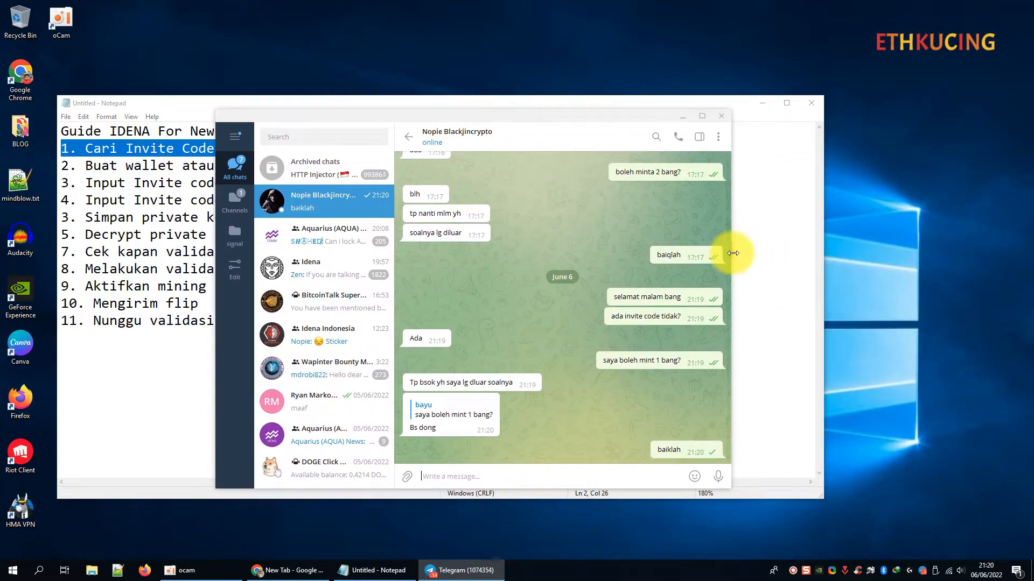
pyautogui.moveTo(731, 253); pyautogui.dragTo(911, 250)
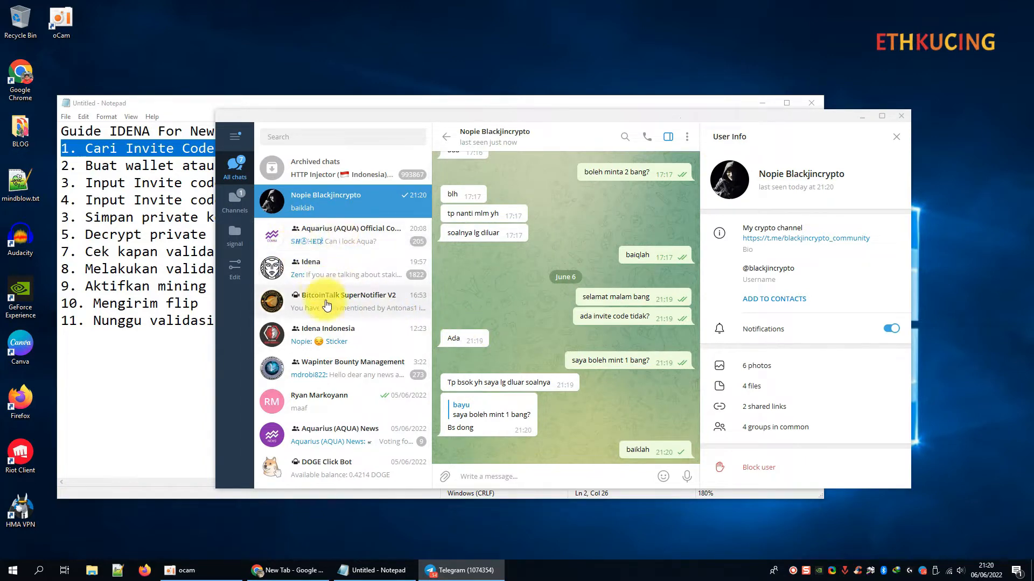
pyautogui.scroll(-1, 332, 423)
pyautogui.scroll(3, 332, 423)
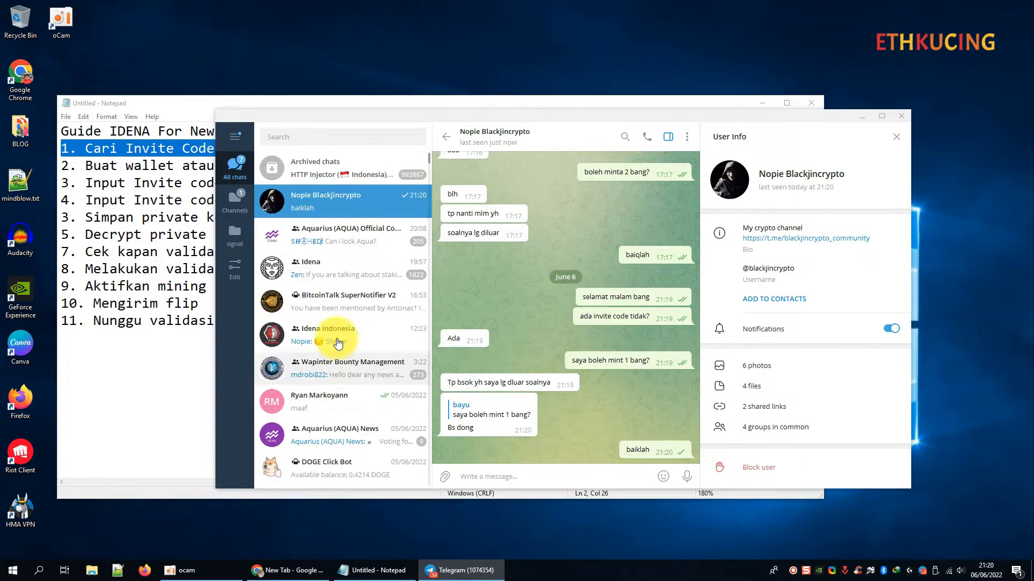
# Search 'invit', open the Idena invitation codes sharing group, and jump to its newest messages.
pyautogui.click(363, 136)
pyautogui.write('invit')
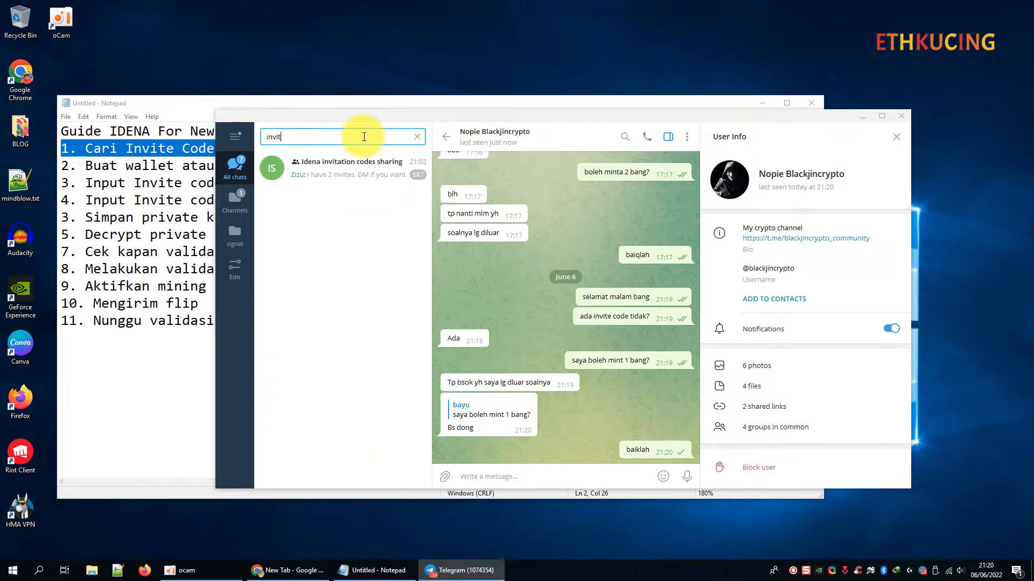
pyautogui.click(334, 176)
pyautogui.scroll(-5, 593, 286)
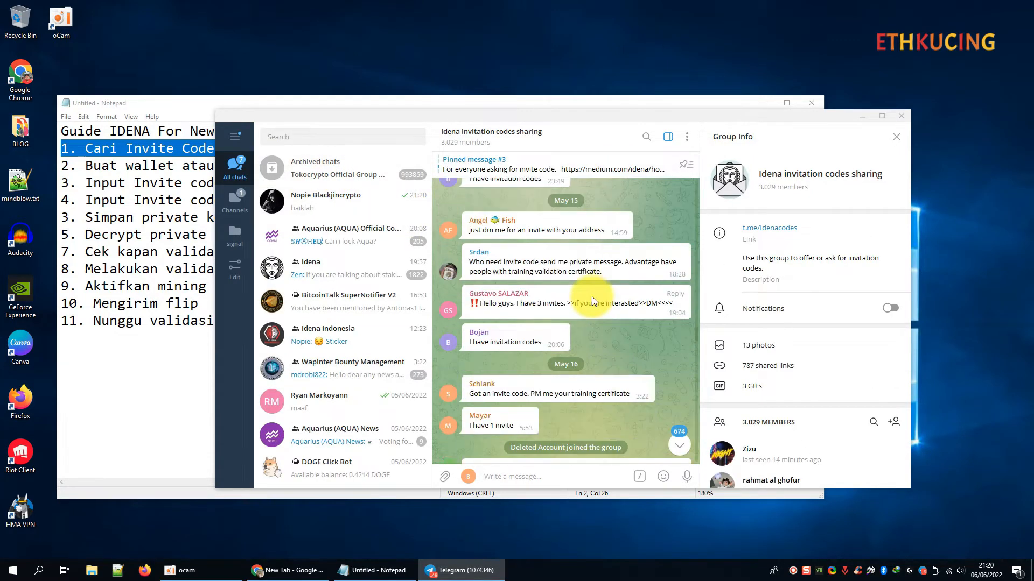
pyautogui.click(678, 445)
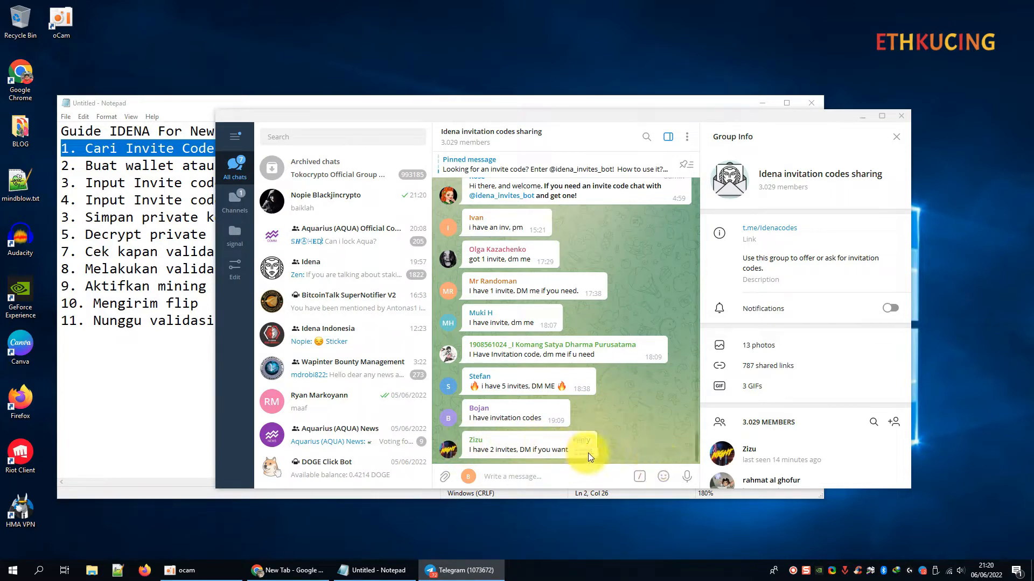
pyautogui.moveTo(970, 573)
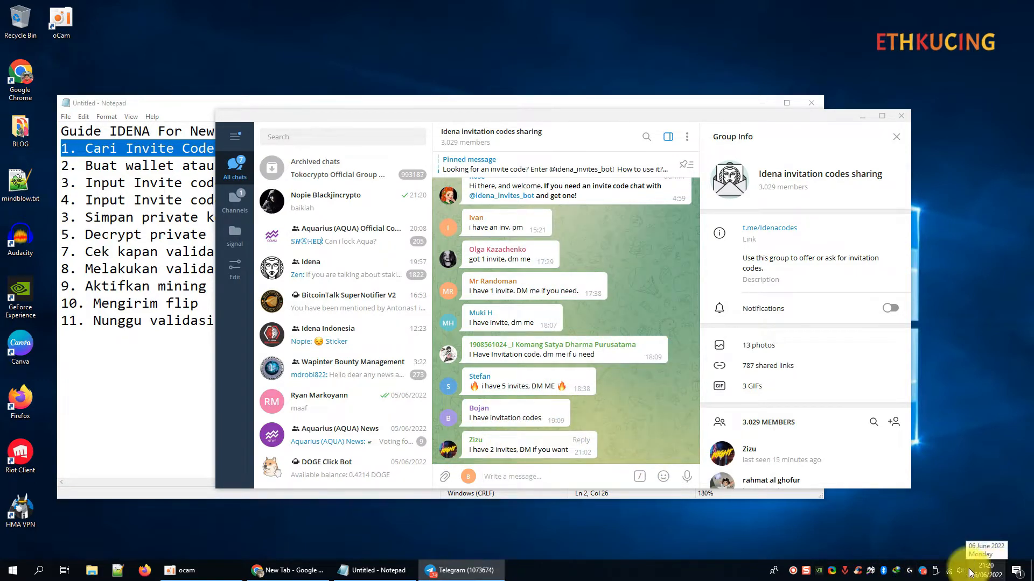
# Privately message an invite-offering member with 'hi' and 'i need invite code'.
pyautogui.click(447, 450)
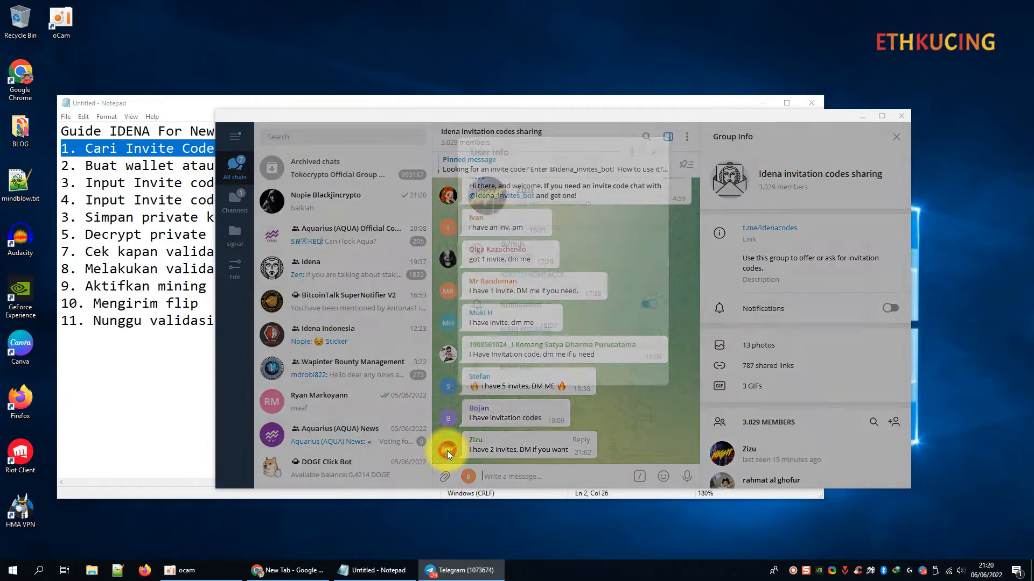
pyautogui.click(535, 359)
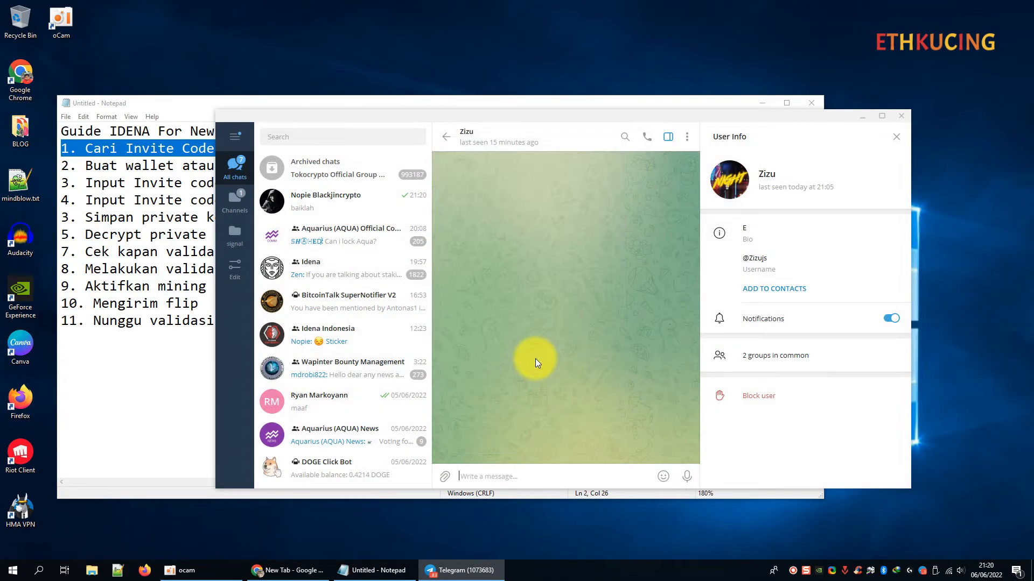
pyautogui.write('hi')
pyautogui.press('Return')
pyautogui.write('i')
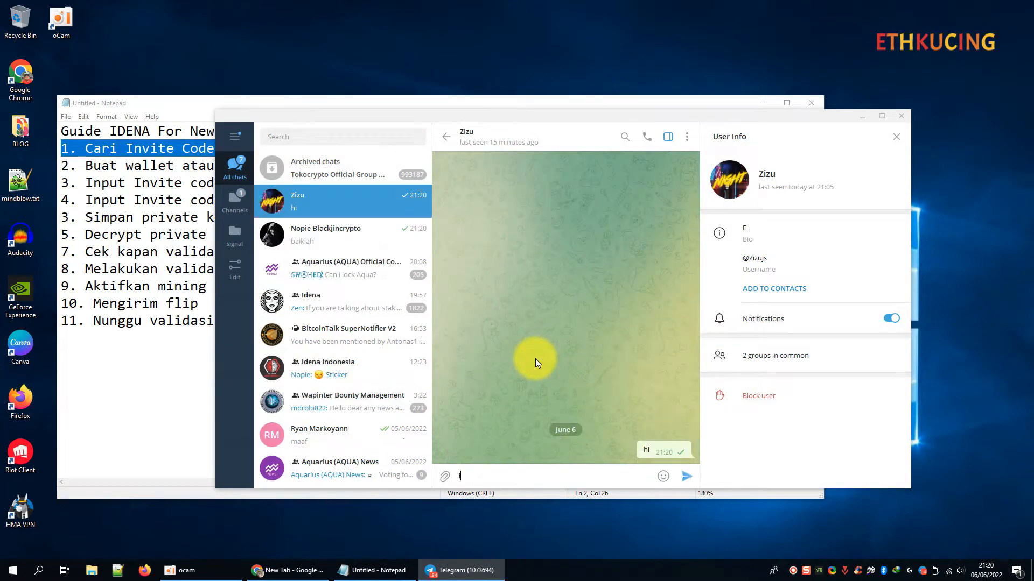
pyautogui.write(' need invite code')
pyautogui.press('Return')
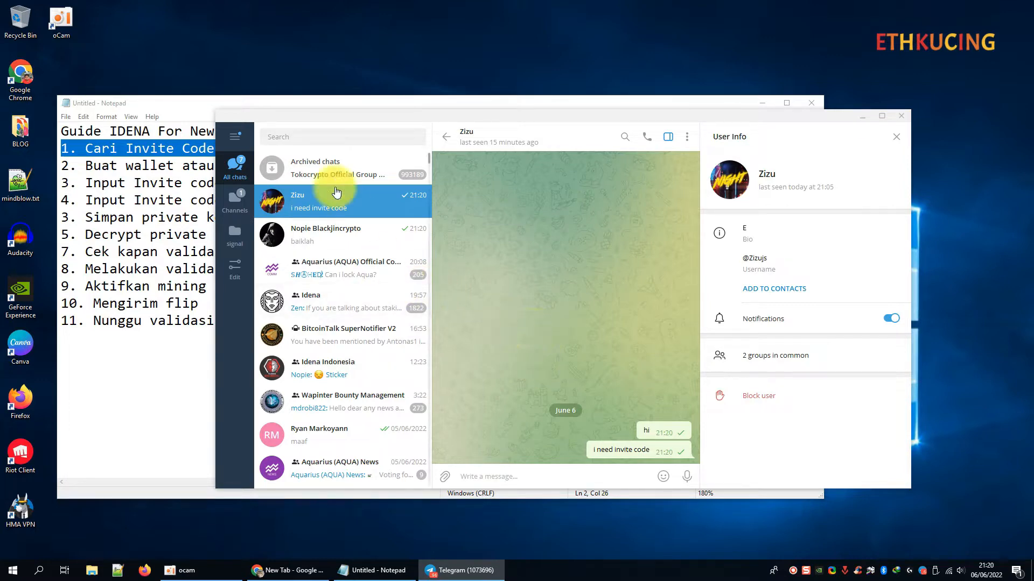
# Message another group member 'hello' and 'do you have invite code?', then open the second contact's chat.
pyautogui.click(357, 143)
pyautogui.write('invi')
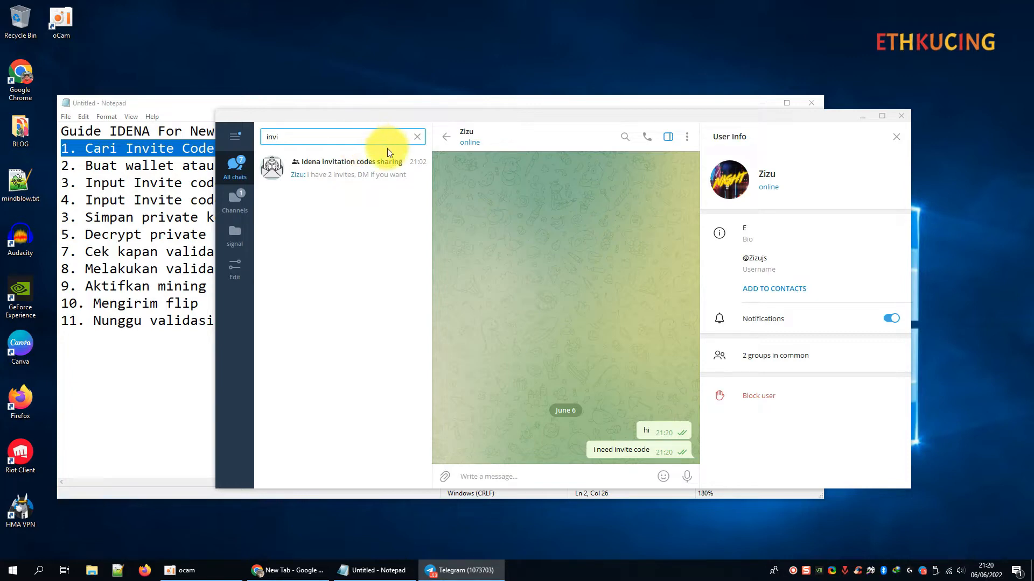
pyautogui.click(386, 161)
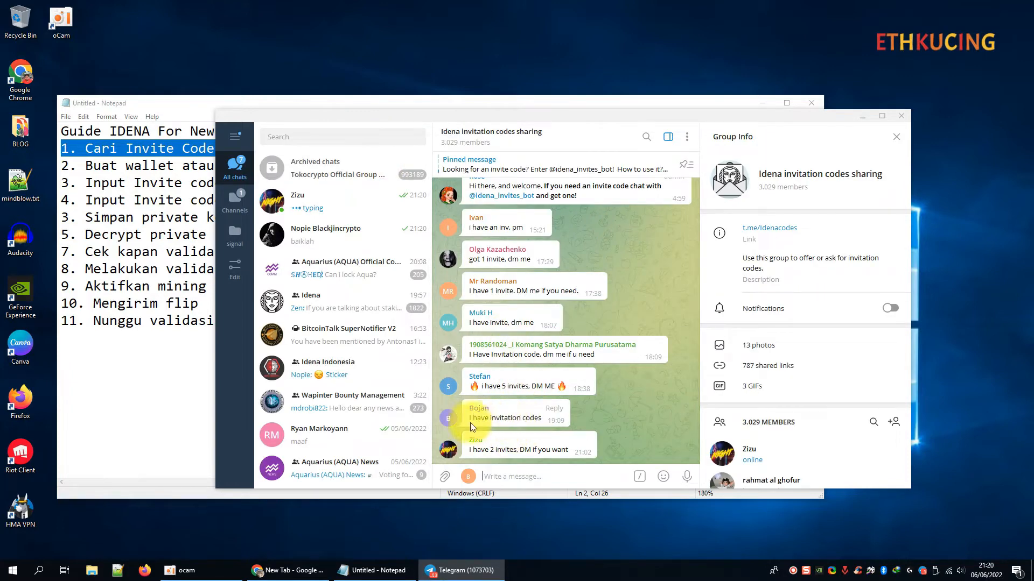
pyautogui.click(449, 419)
pyautogui.click(544, 328)
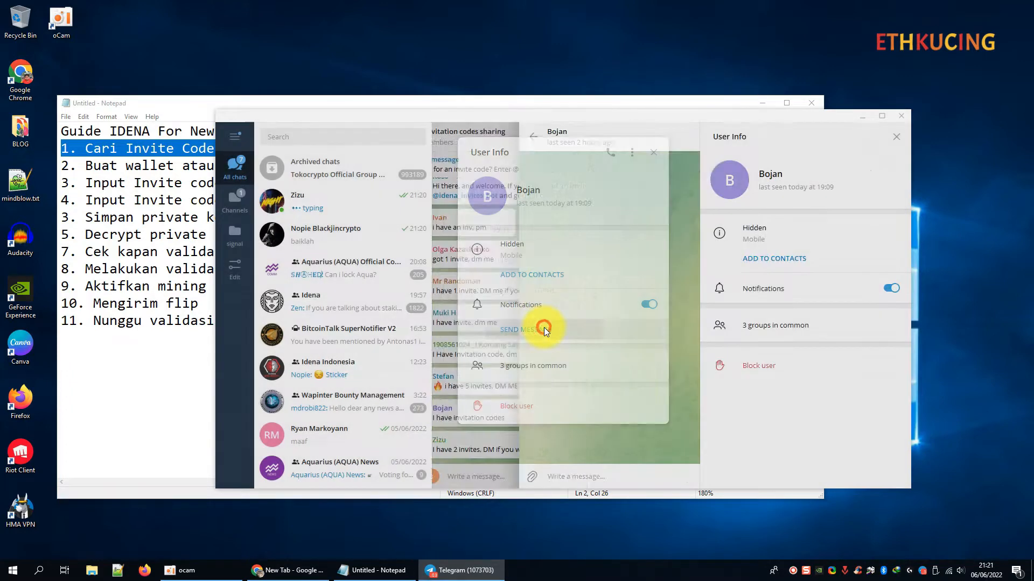
pyautogui.write('hello')
pyautogui.press('Return')
pyautogui.write('do ')
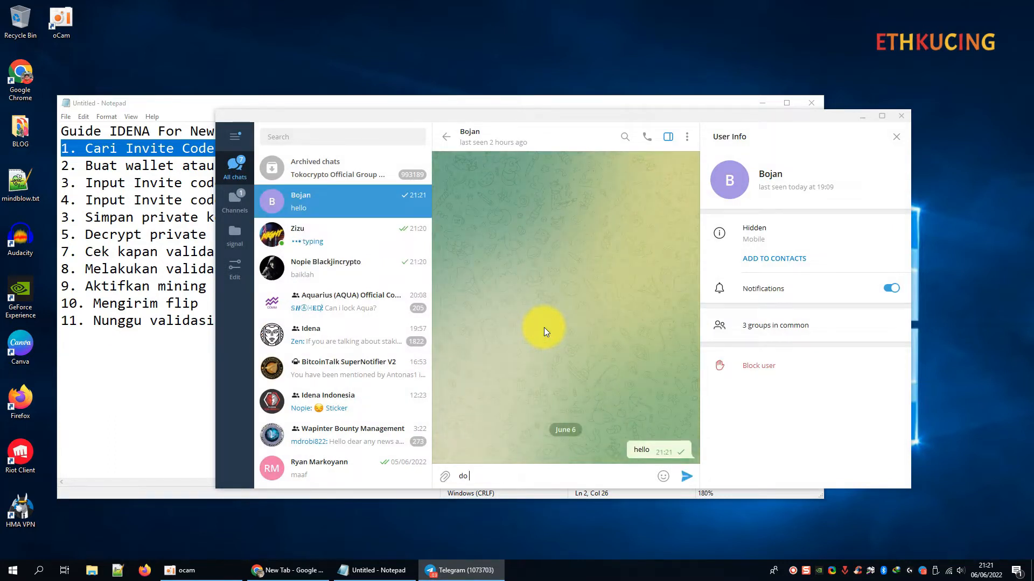
pyautogui.write('you have invite code?')
pyautogui.press('Return')
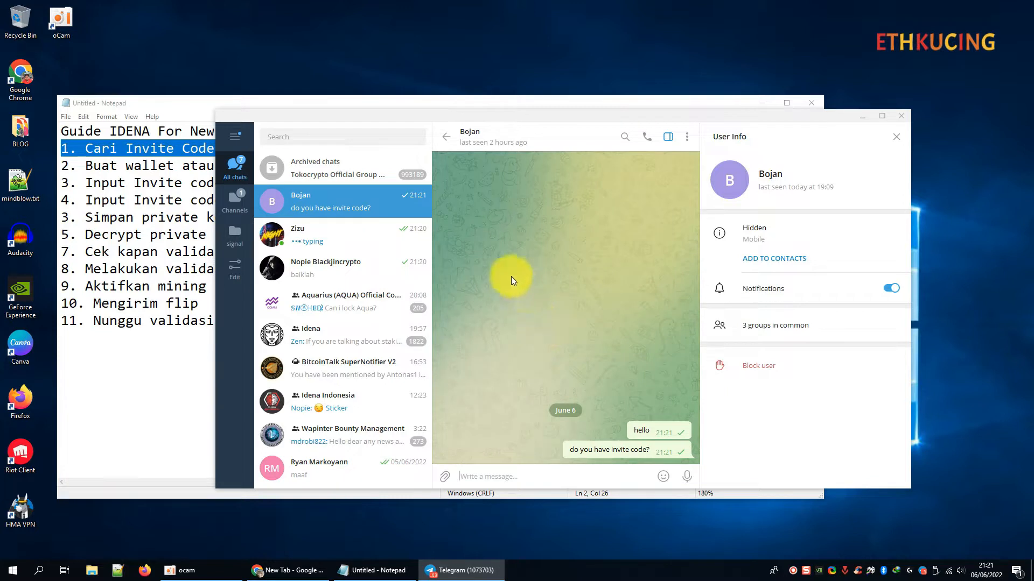
pyautogui.click(338, 247)
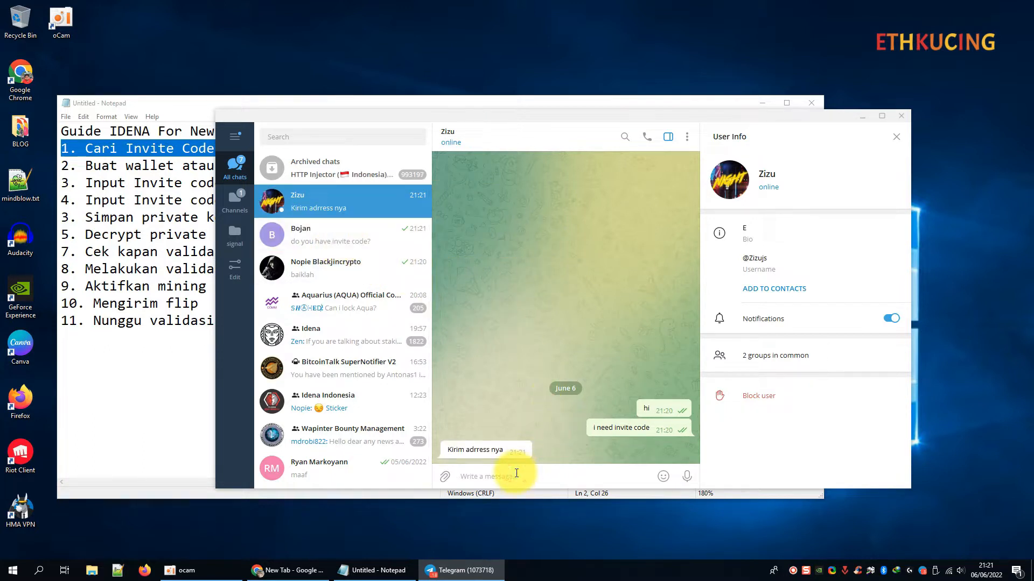
# Replace the draft and send the reply 'belum b' (belum bikin).
pyautogui.write('oke')
pyautogui.hotkey('ctrl', 'a')
pyautogui.write('ke')
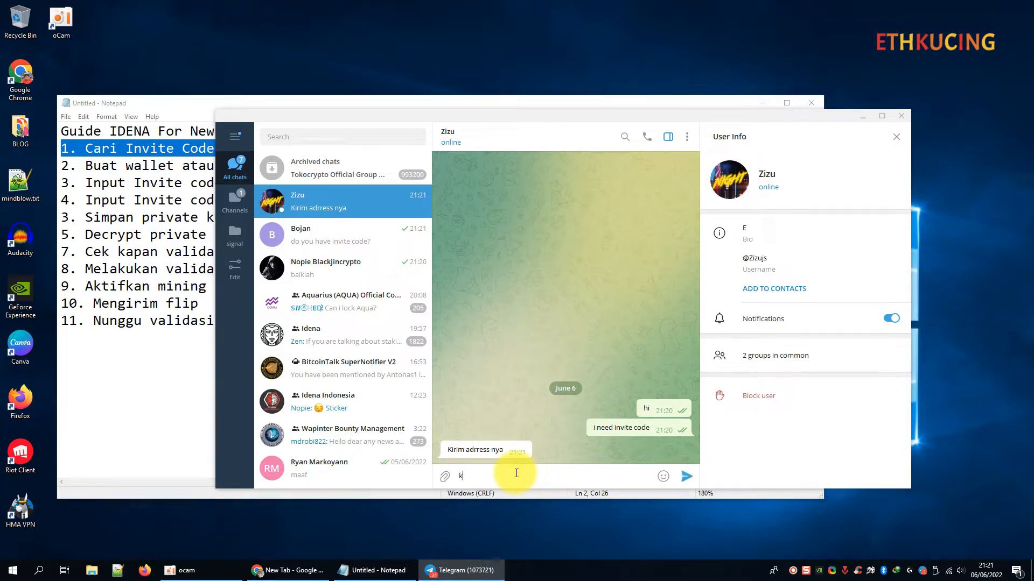
pyautogui.press('BackSpace')
pyautogui.press('BackSpace')
pyautogui.write('belum b')
pyautogui.press('Return')
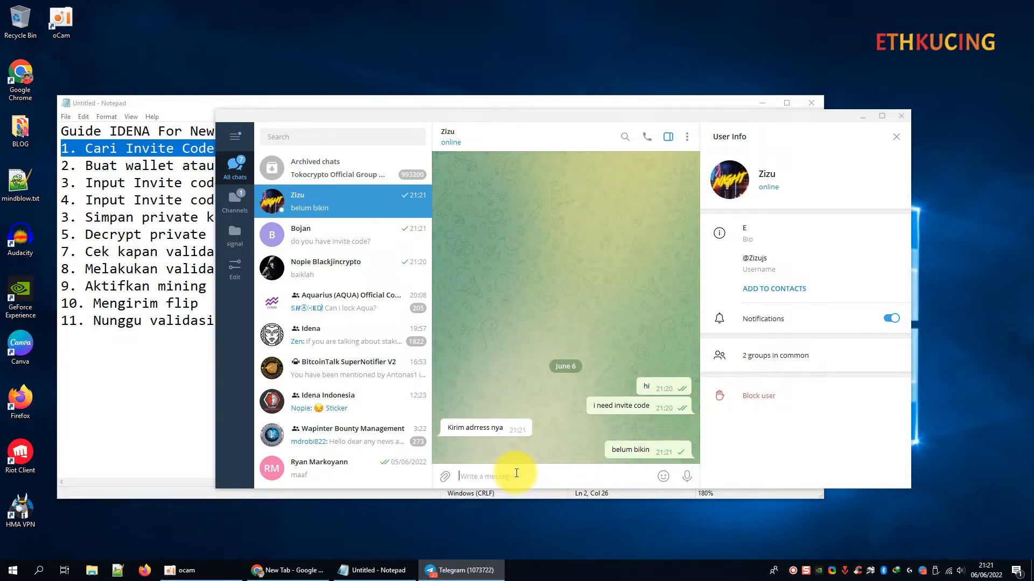
# Send 'minta invite code aja nya kaka hehe' and 'nanti saya SS kalau sudah saya input'.
pyautogui.write('minta invite code aja nya kaka hehe')
pyautogui.press('BackSpace')
pyautogui.press('BackSpace')
pyautogui.press('BackSpace')
pyautogui.write('hehe')
pyautogui.press('Return')
pyautogui.write('nanti saya ')
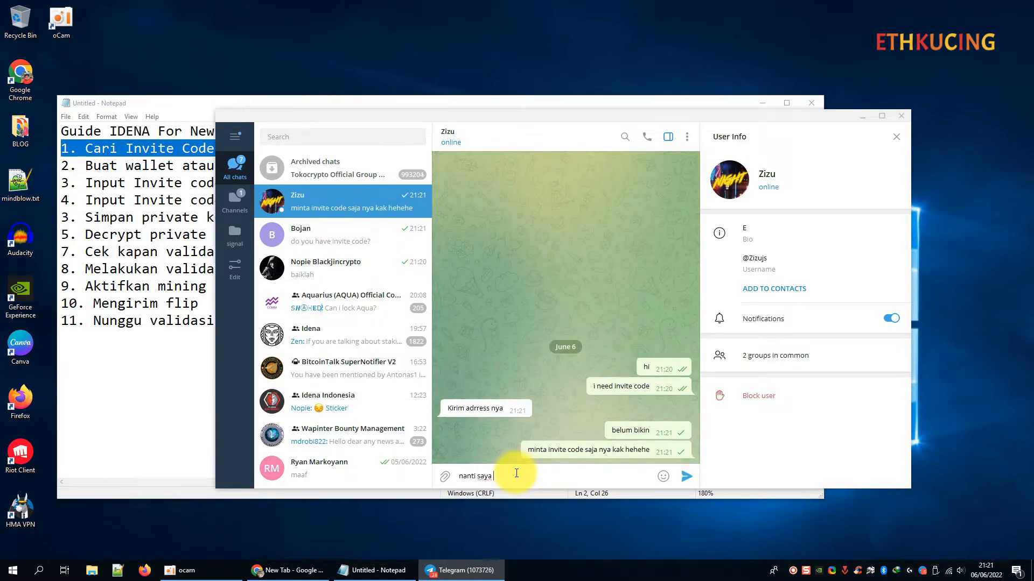
pyautogui.write('SS kalau sudah saya input')
pyautogui.press('Return')
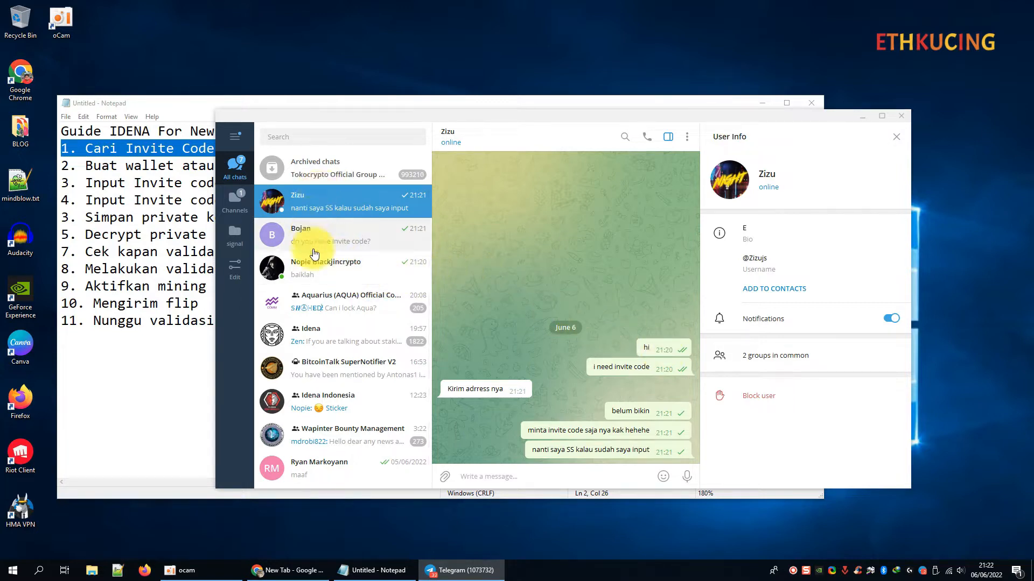
# Search 'invi', message another group member with a greeting by name and 'do you have invite code?'.
pyautogui.click(330, 130)
pyautogui.write('invi')
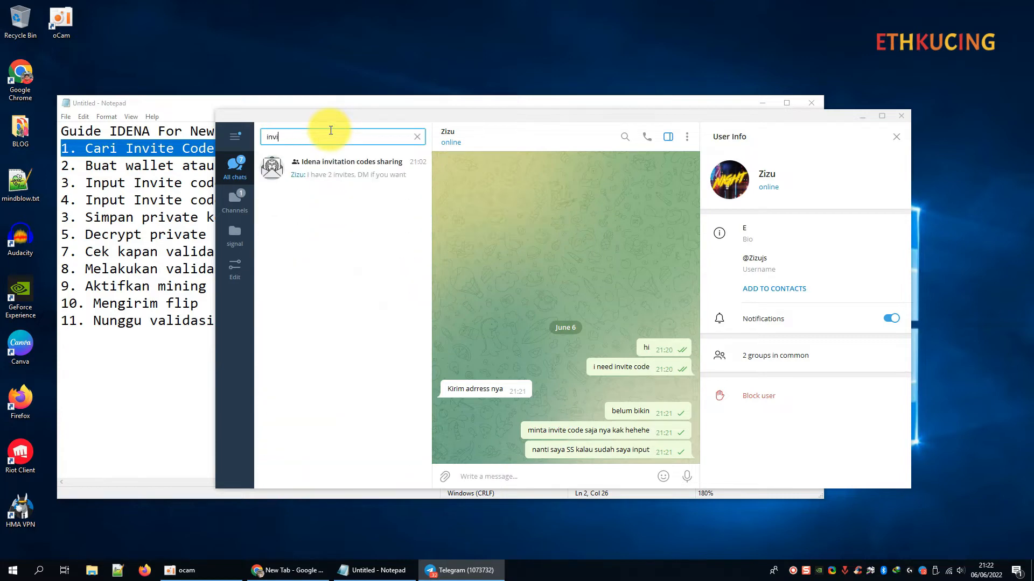
pyautogui.click(339, 162)
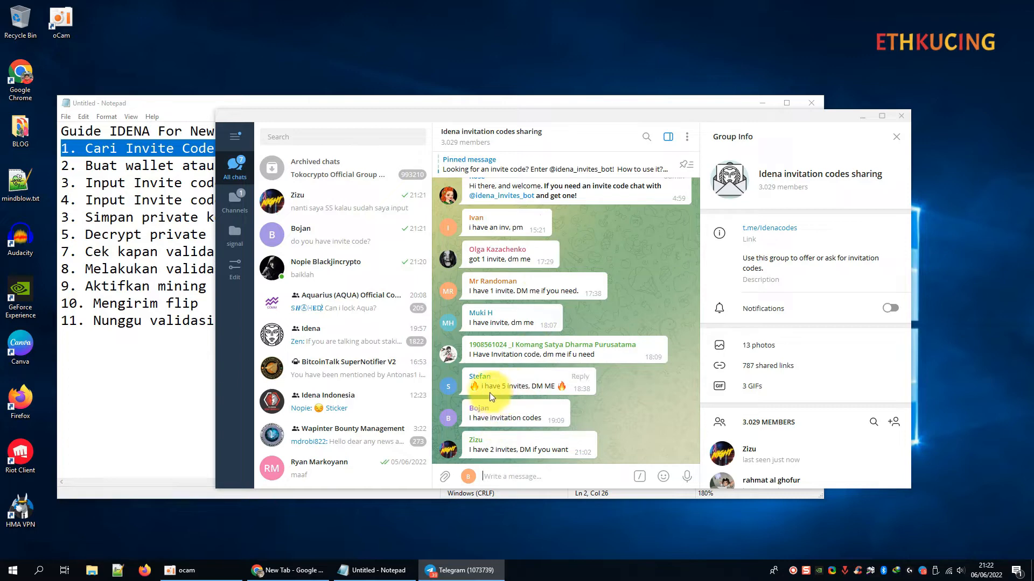
pyautogui.click(448, 385)
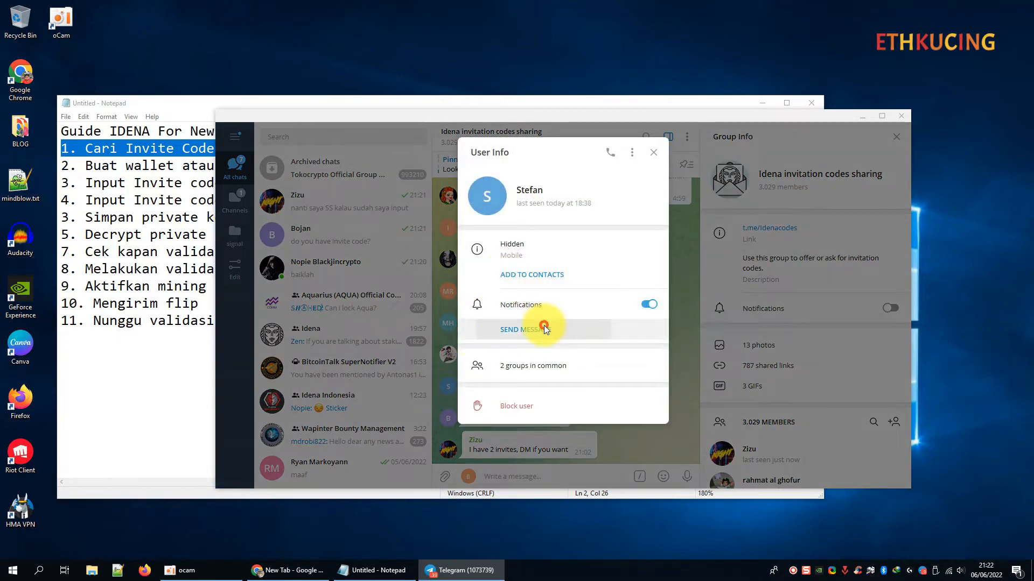
pyautogui.click(543, 329)
pyautogui.write('h')
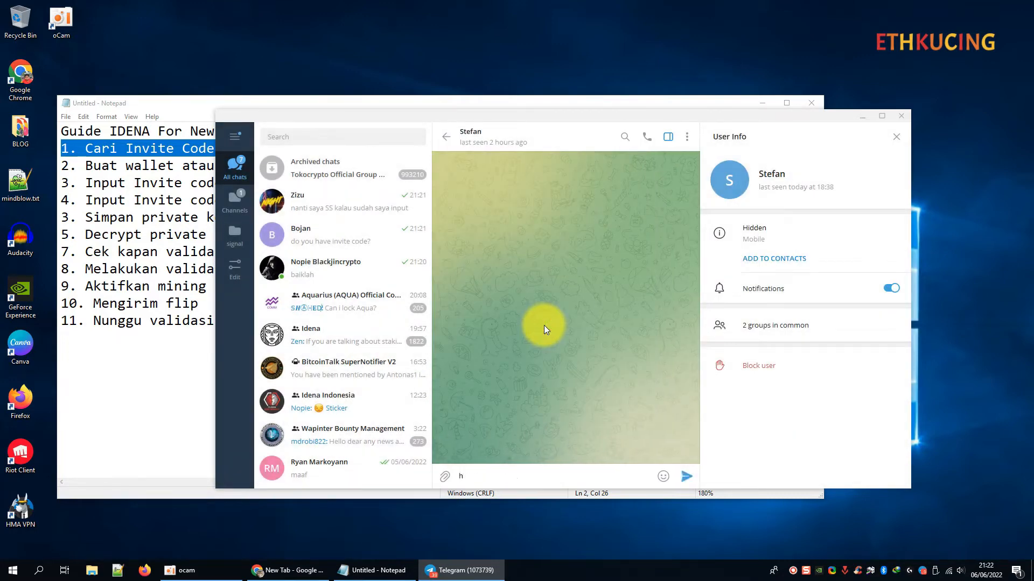
pyautogui.write('i stefan')
pyautogui.press('Return')
pyautogui.write('do you ')
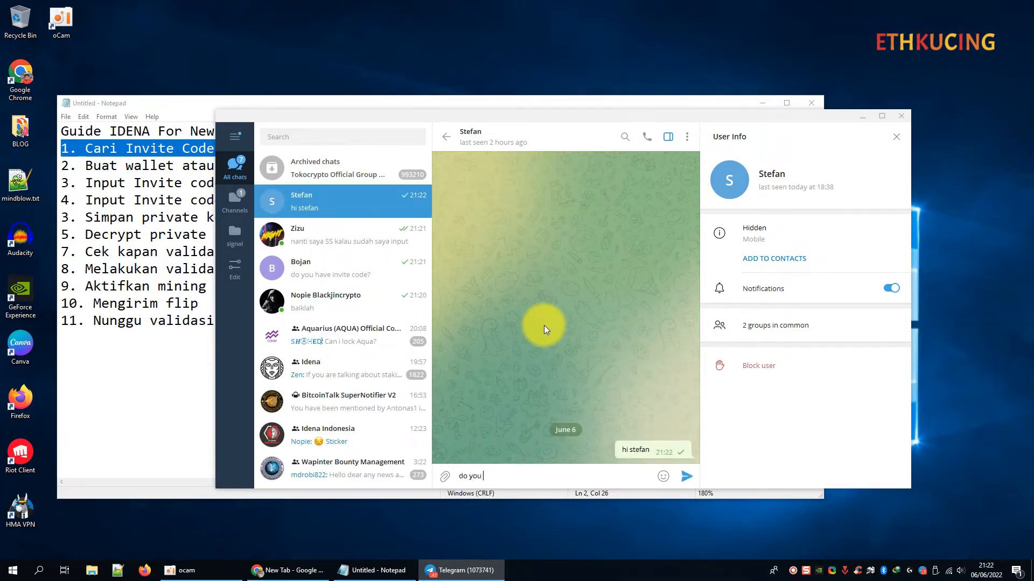
pyautogui.write('have invite code?')
pyautogui.press('Return')
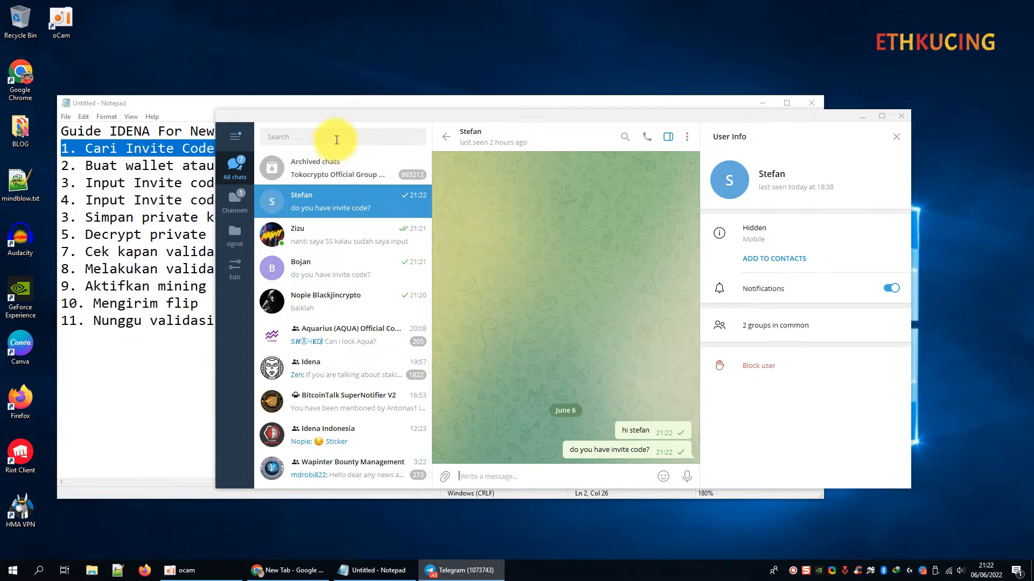
# Search 'invite', reopen the invitation codes sharing group, and start a private chat with another member.
pyautogui.click(334, 229)
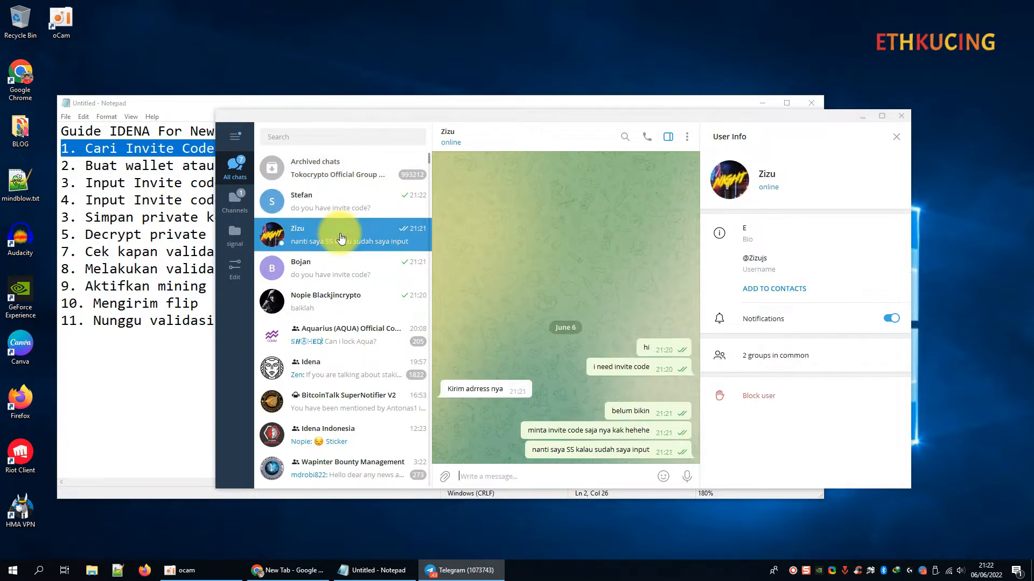
pyautogui.click(326, 143)
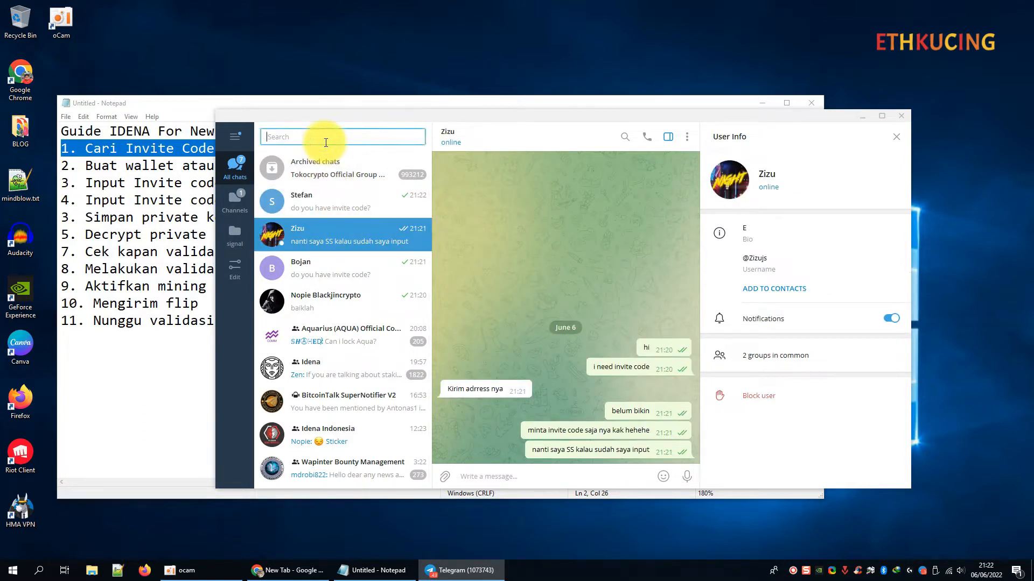
pyautogui.write('invite')
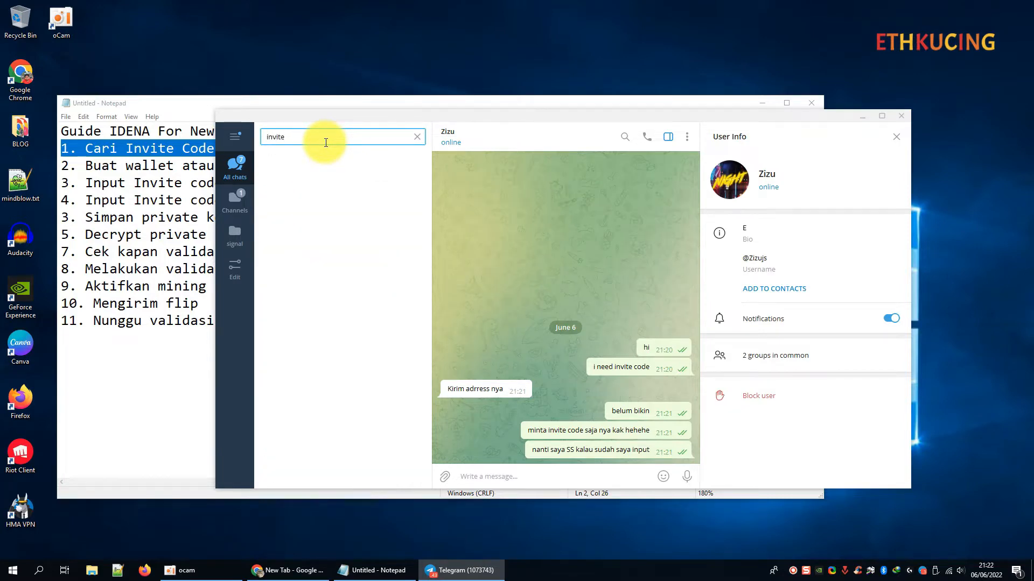
pyautogui.press('BackSpace')
pyautogui.press('BackSpace')
pyautogui.click(346, 164)
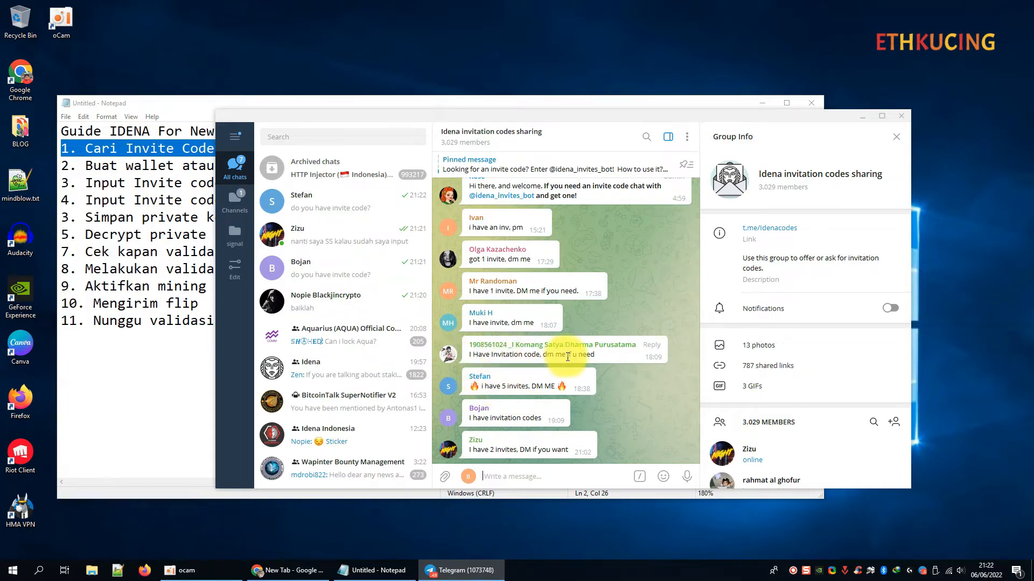
pyautogui.click(448, 356)
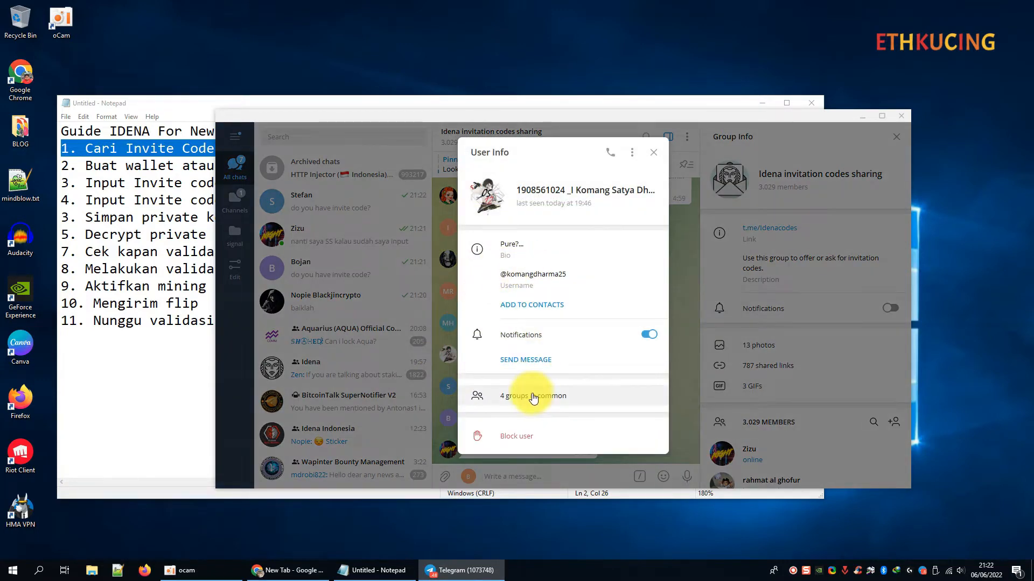
pyautogui.click(544, 361)
# Send 'haloo', 'ada invite code idena bang?', and then '1 aja bang' in that chat.
pyautogui.write('hal')
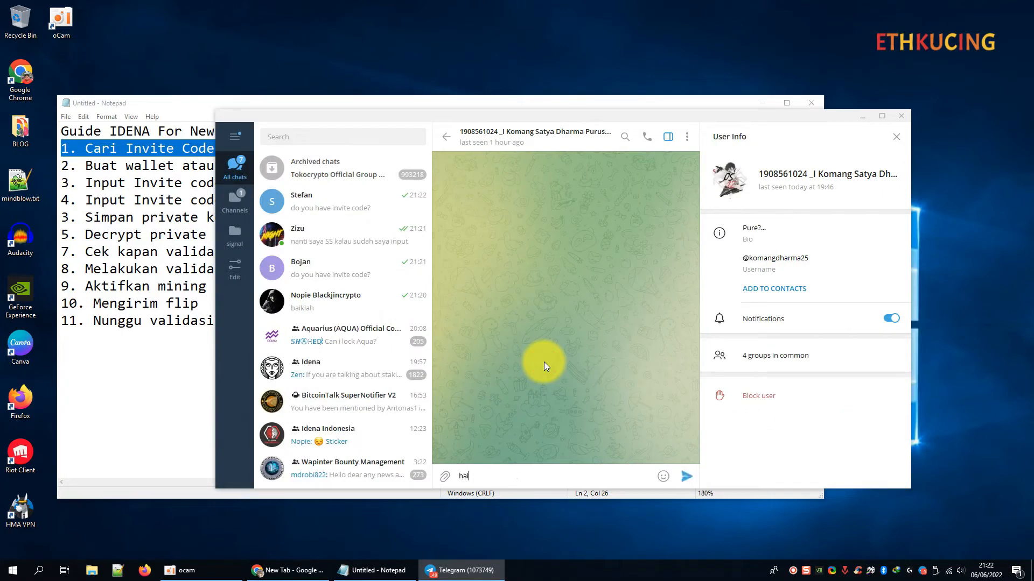
pyautogui.write('oo')
pyautogui.press('Return')
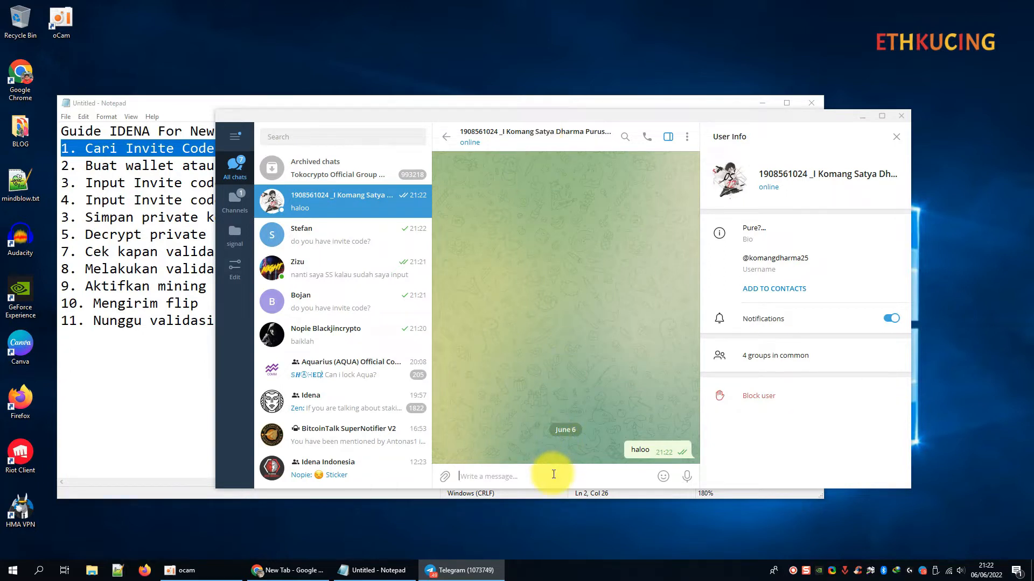
pyautogui.write('ada invite c')
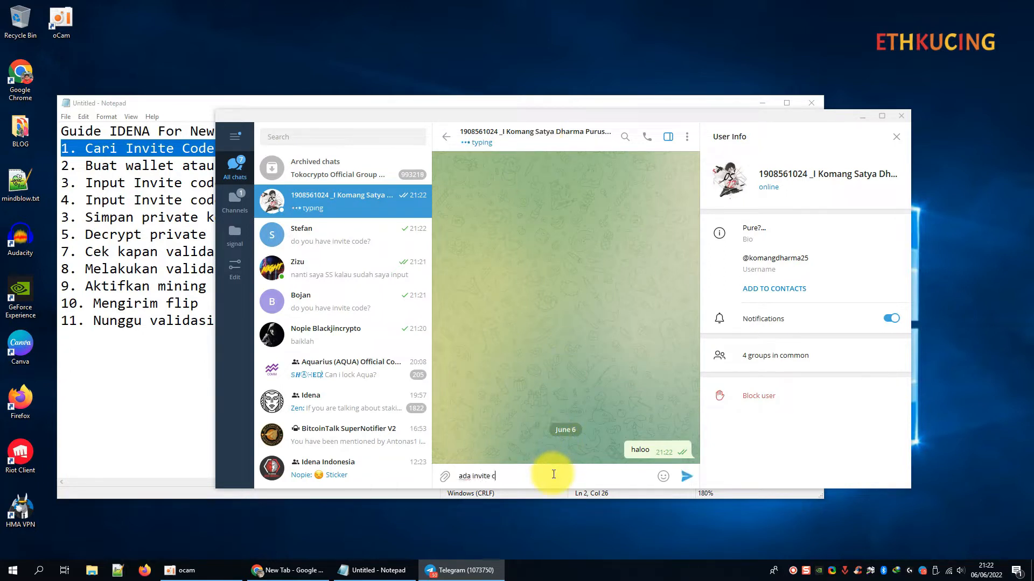
pyautogui.write('ode i')
pyautogui.write('dena bang?')
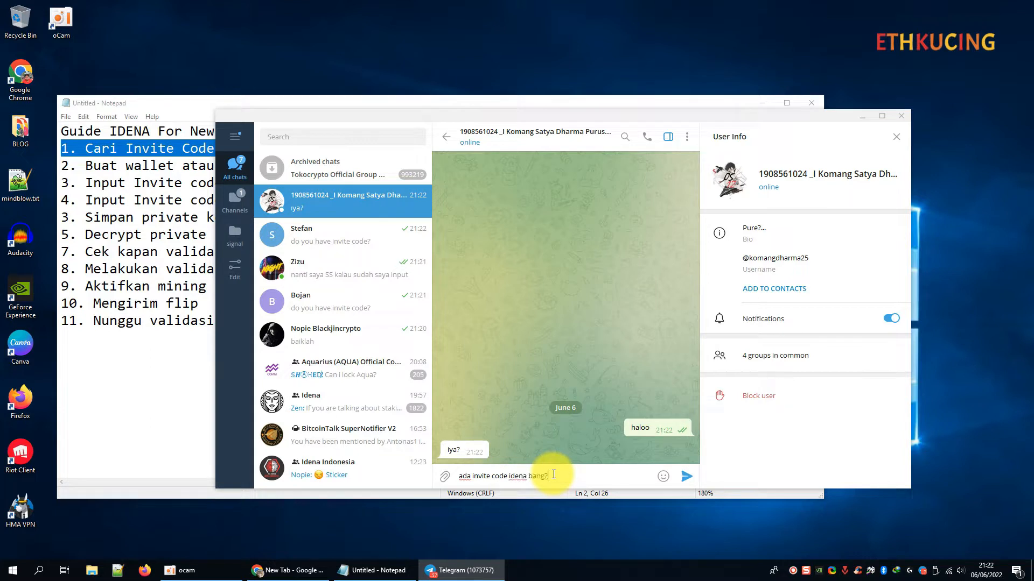
pyautogui.press('Return')
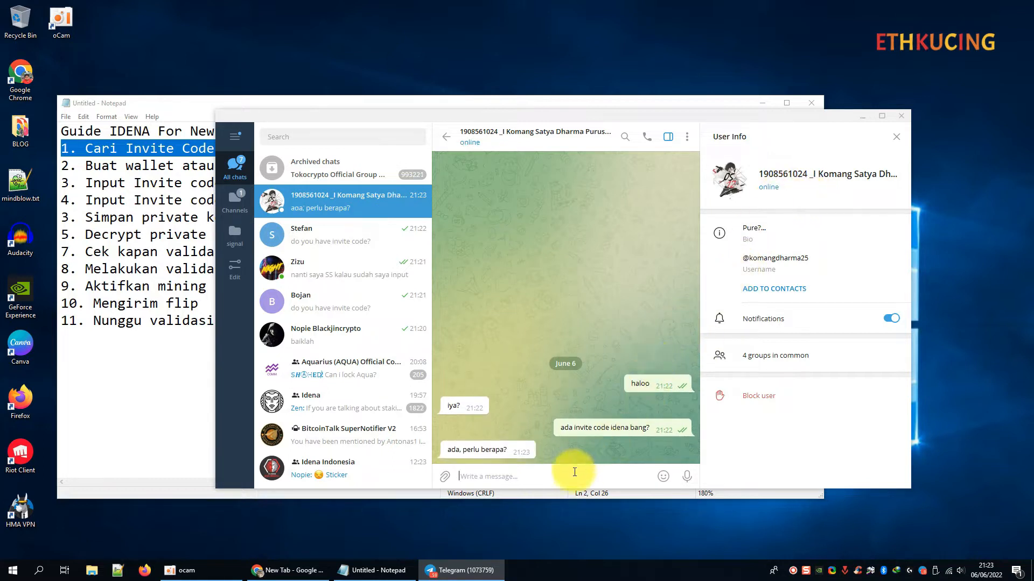
pyautogui.click(556, 477)
pyautogui.write('1 aja bang')
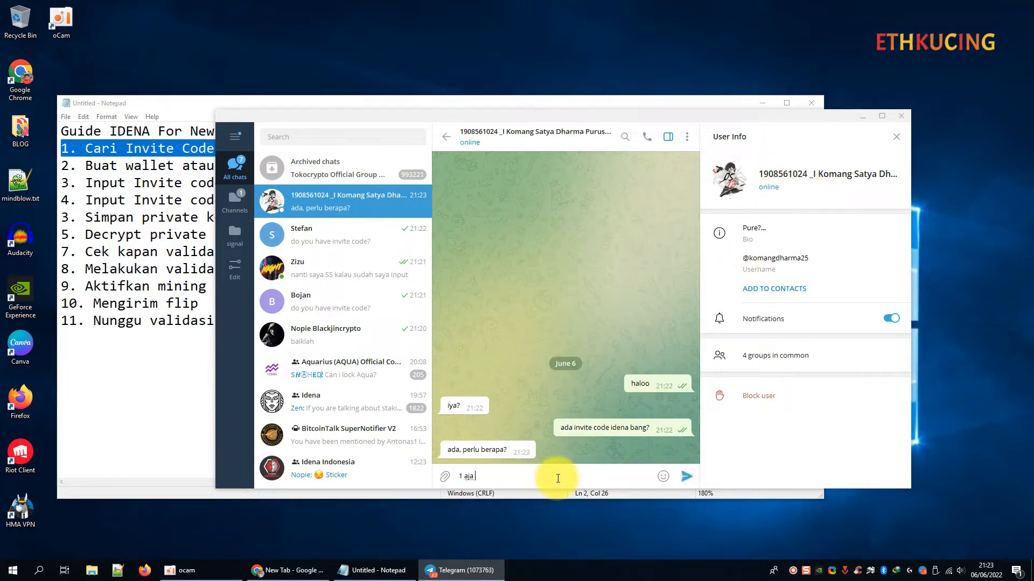
pyautogui.press('Return')
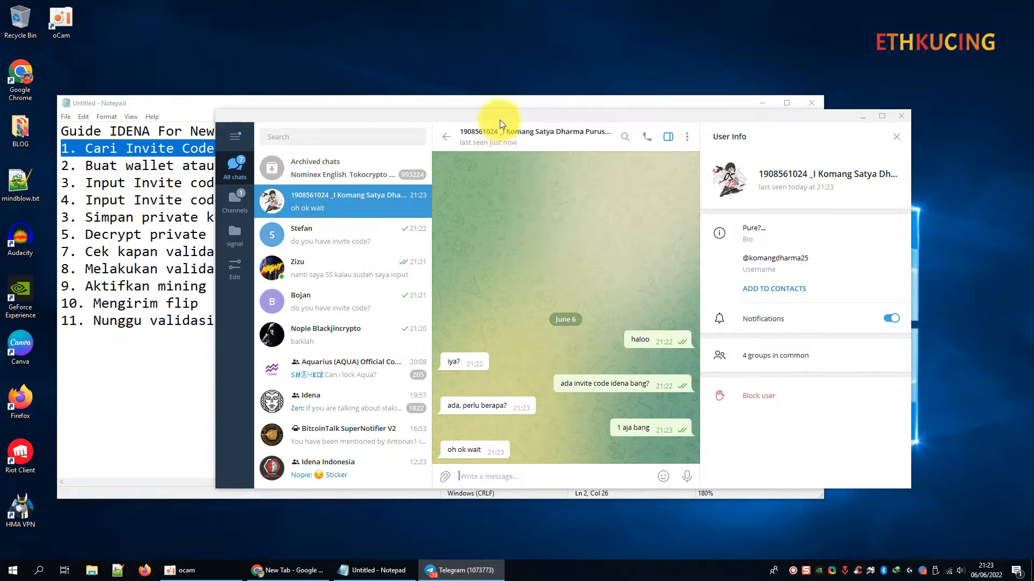
# Reply 'oke' in the chat where the hex address arrived.
pyautogui.moveTo(499, 122); pyautogui.dragTo(536, 126)
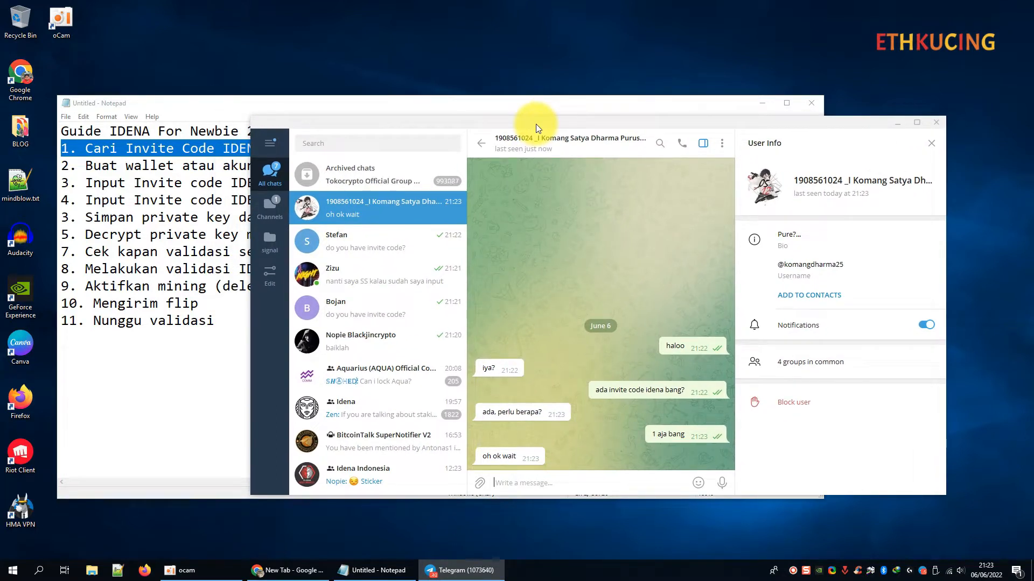
pyautogui.scroll(-1, 398, 312)
pyautogui.scroll(1, 398, 318)
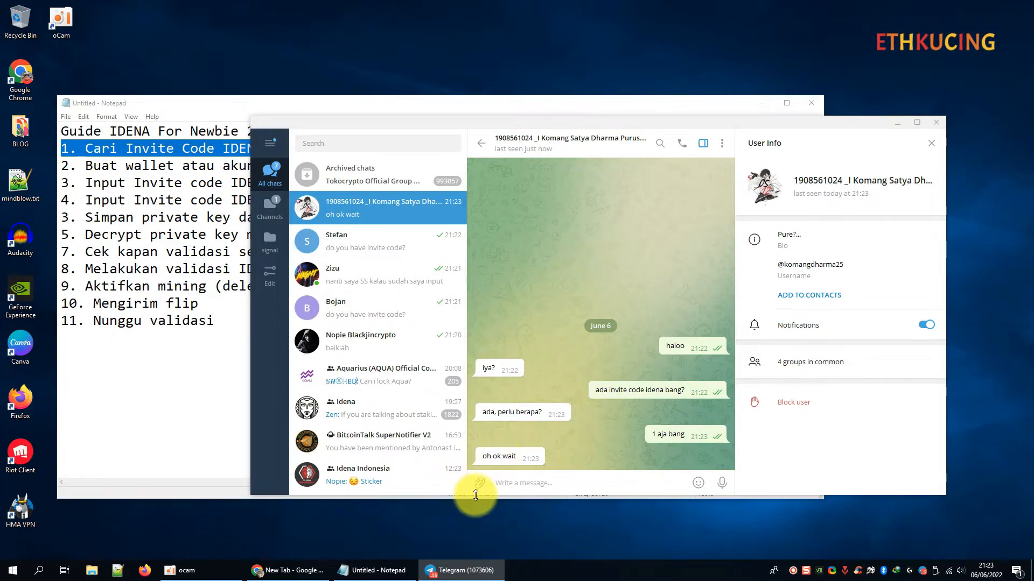
pyautogui.click(190, 572)
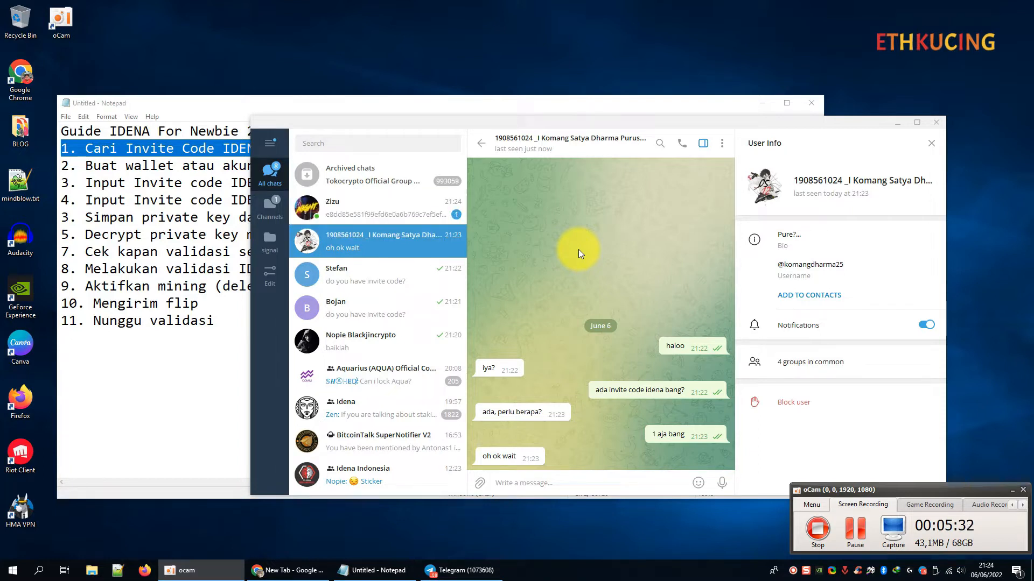
pyautogui.click(456, 222)
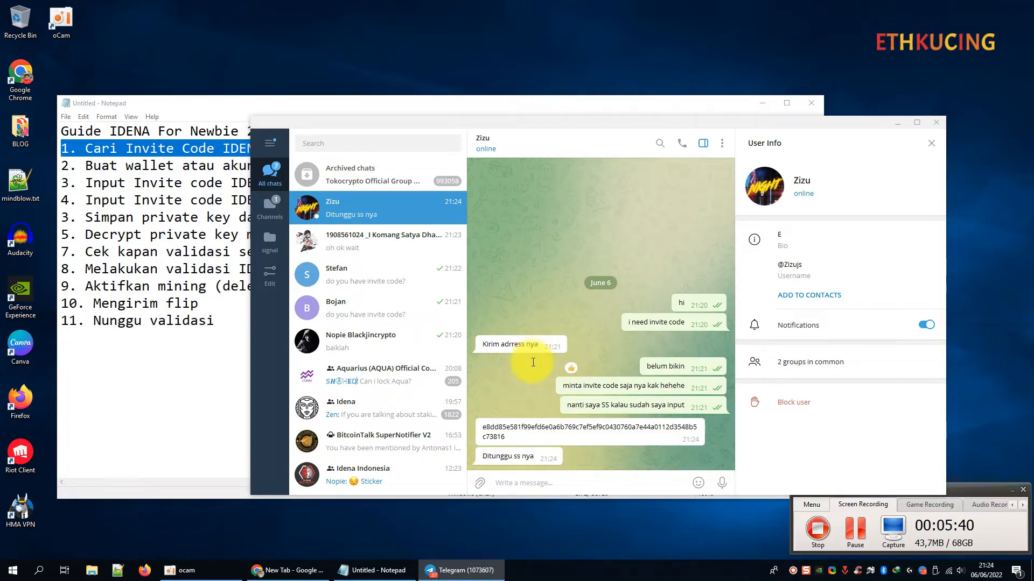
pyautogui.click(541, 482)
pyautogui.write('oke')
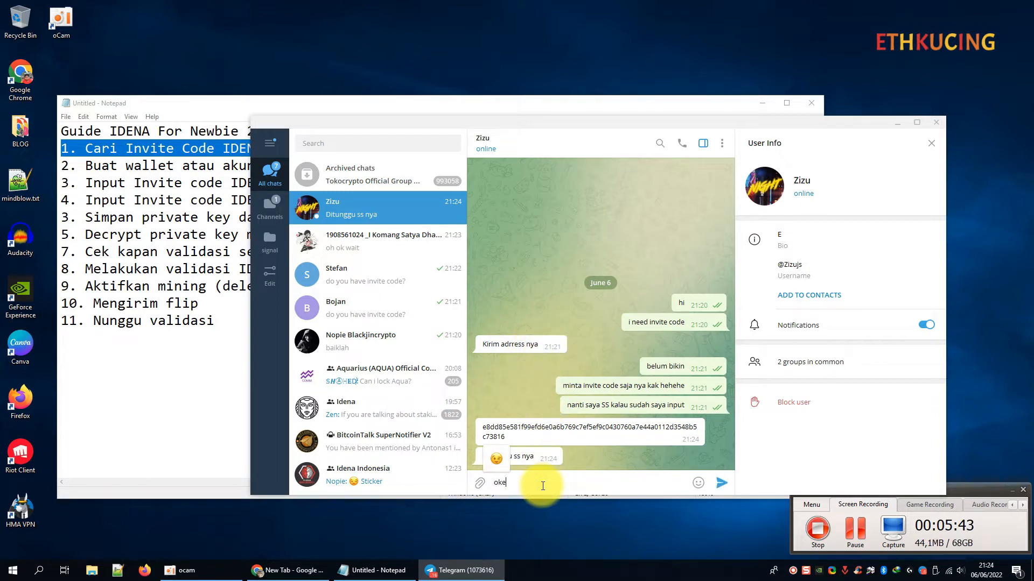
pyautogui.press('Return')
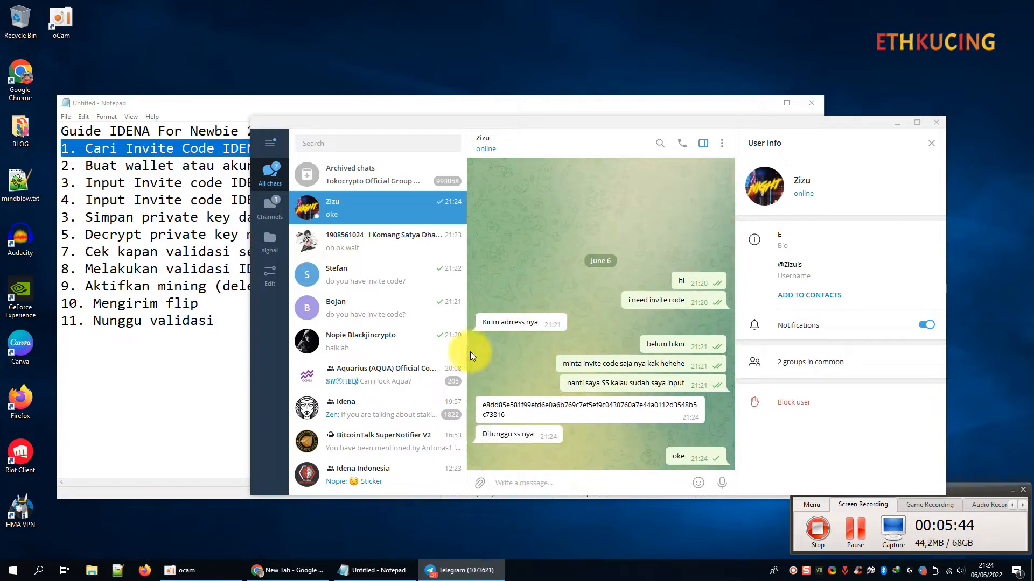
# Check the invite-offering member's chat, then bring the Notepad guide to the front.
pyautogui.click(398, 248)
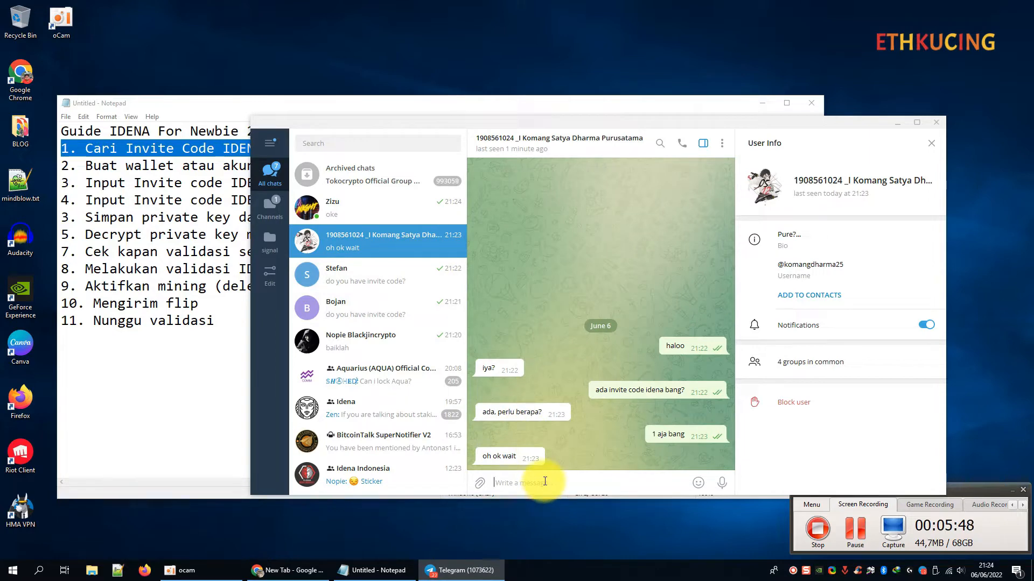
pyautogui.click(369, 208)
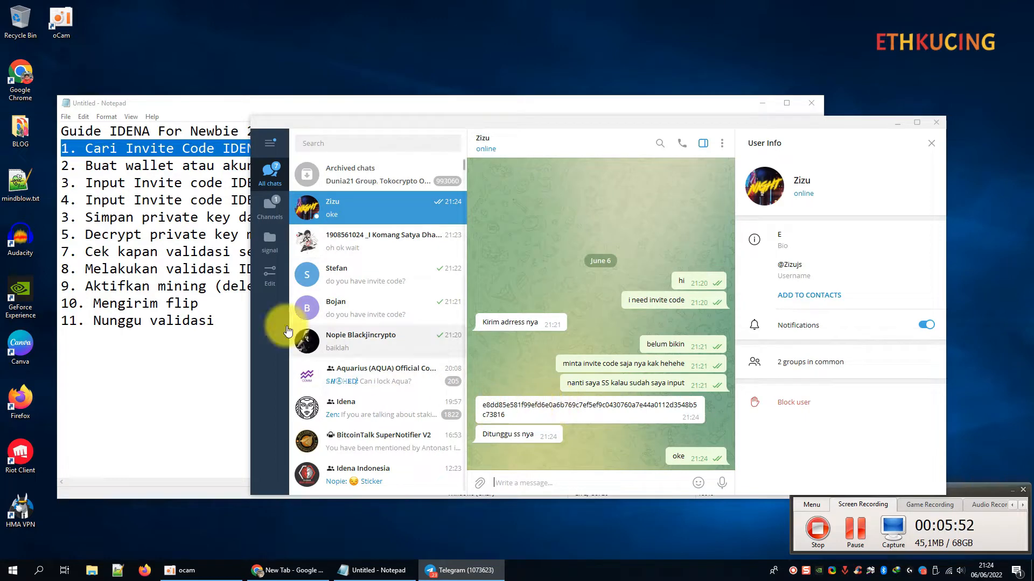
pyautogui.click(139, 173)
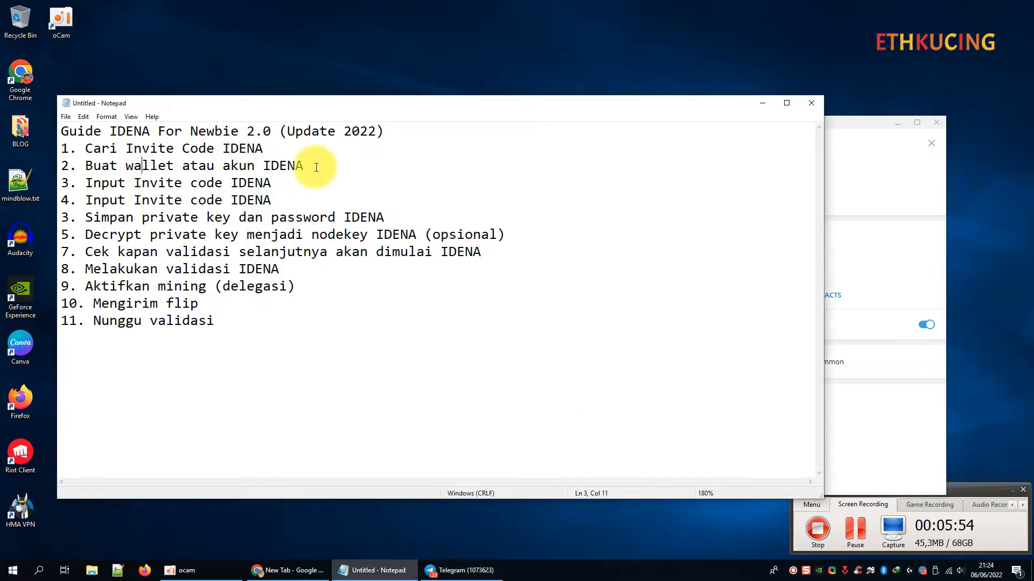
# Highlight the wallet-creation step in the guide and load app.idena.io in the browser.
pyautogui.moveTo(315, 166); pyautogui.dragTo(61, 166)
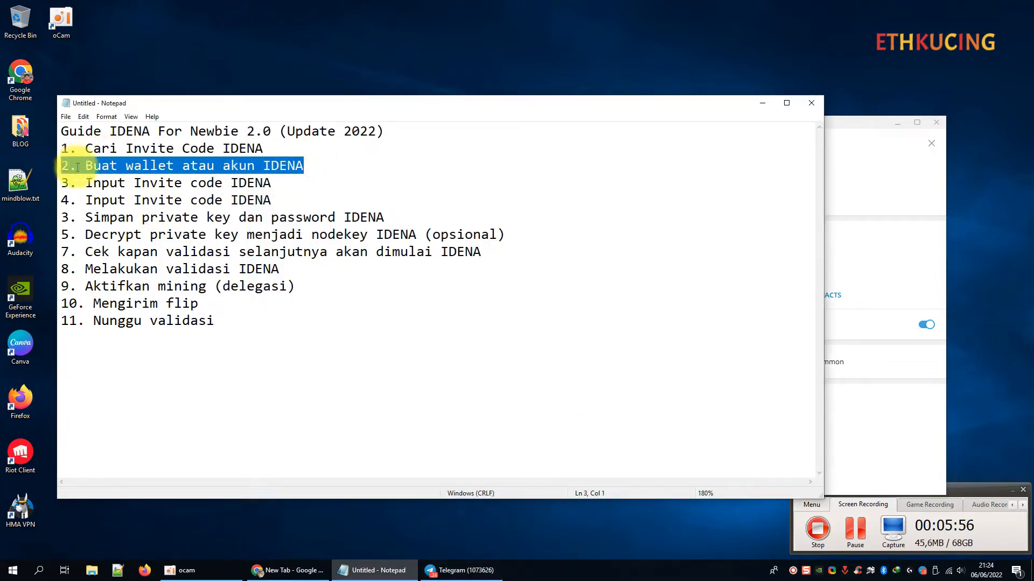
pyautogui.click(762, 103)
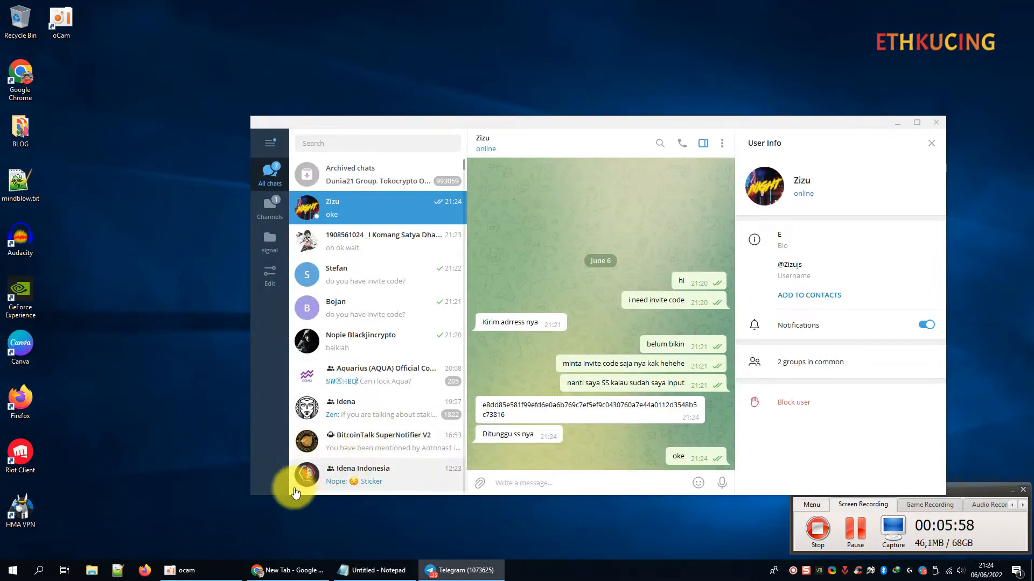
pyautogui.click(285, 572)
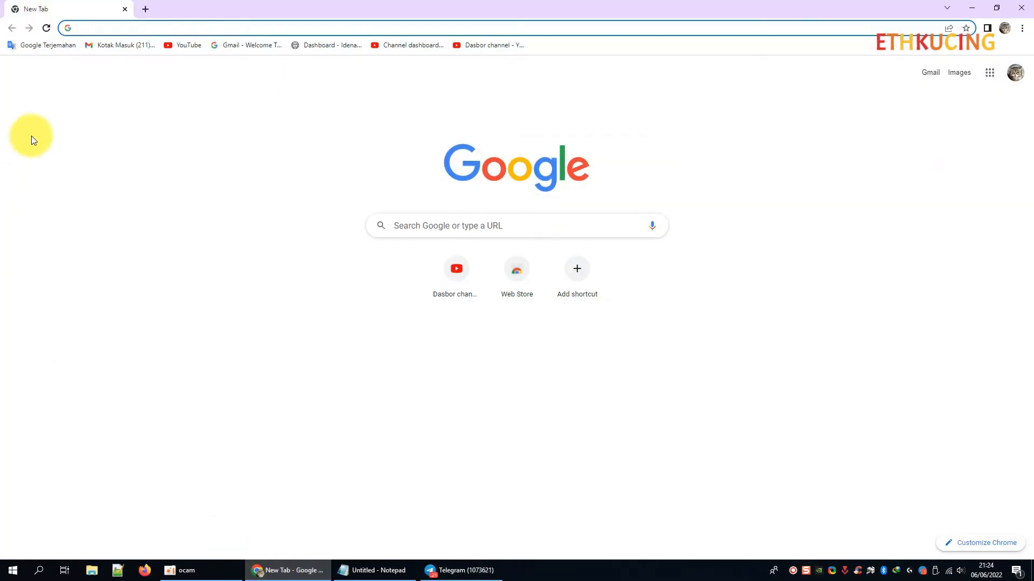
pyautogui.click(108, 31)
pyautogui.write('a')
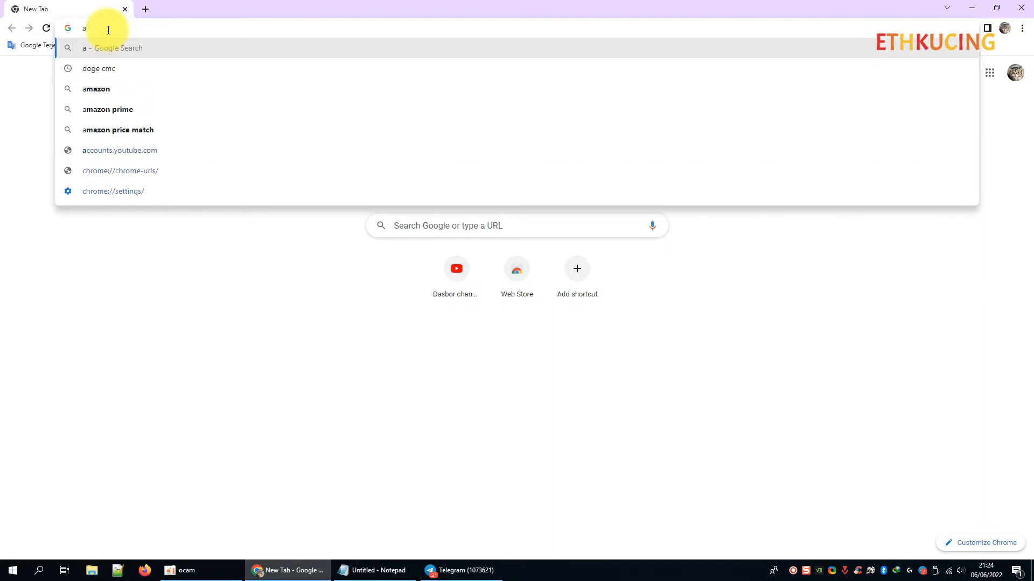
pyautogui.write('pp.idena.io')
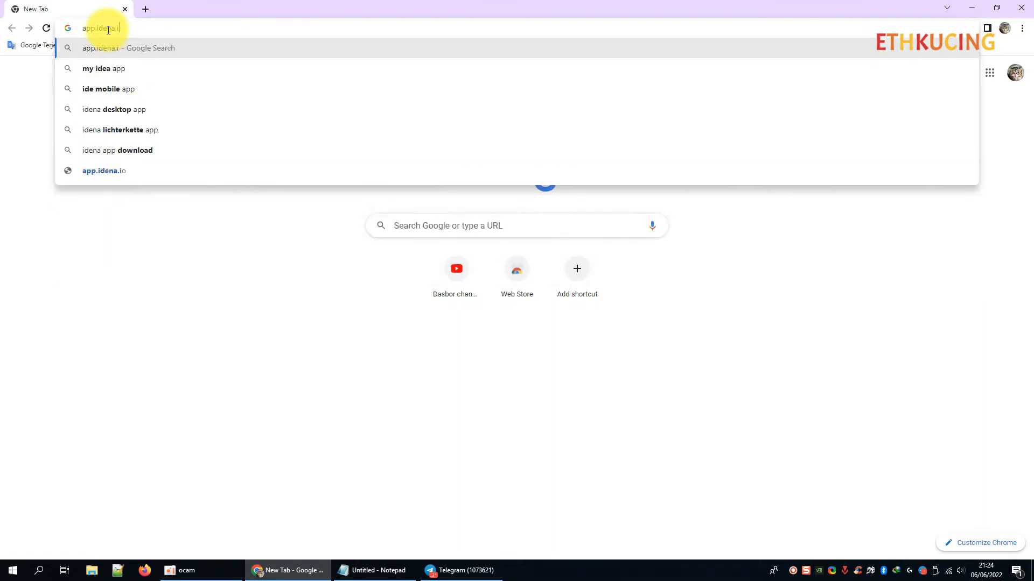
pyautogui.press('Return')
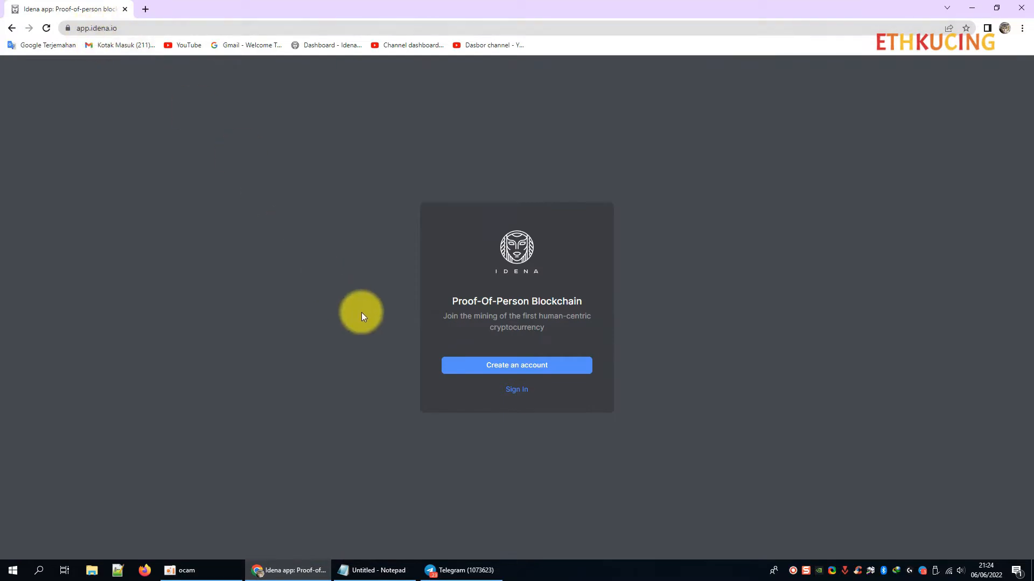
# Create a new Idena account, accept its address, and set and confirm a password.
pyautogui.click(519, 370)
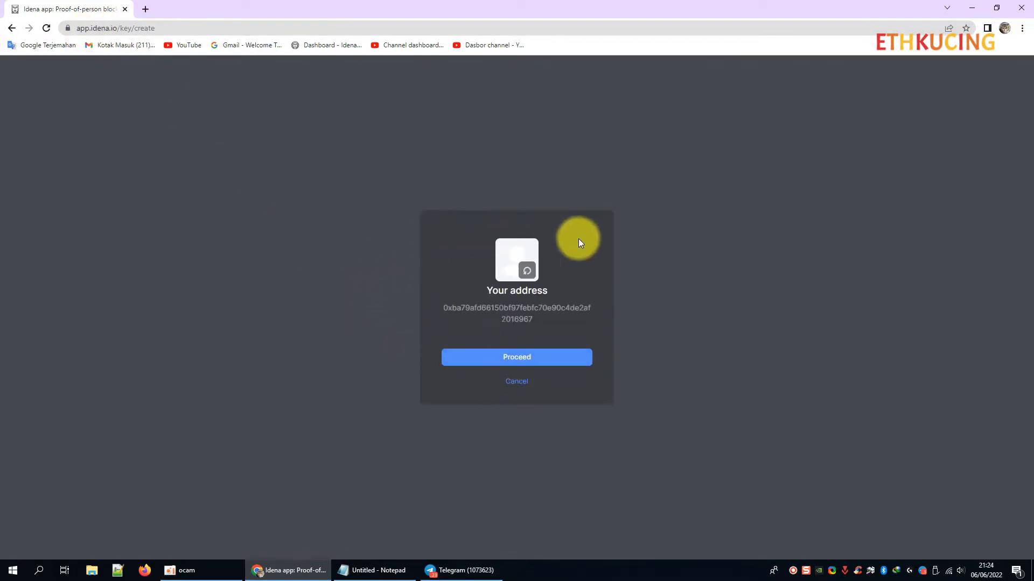
pyautogui.click(517, 357)
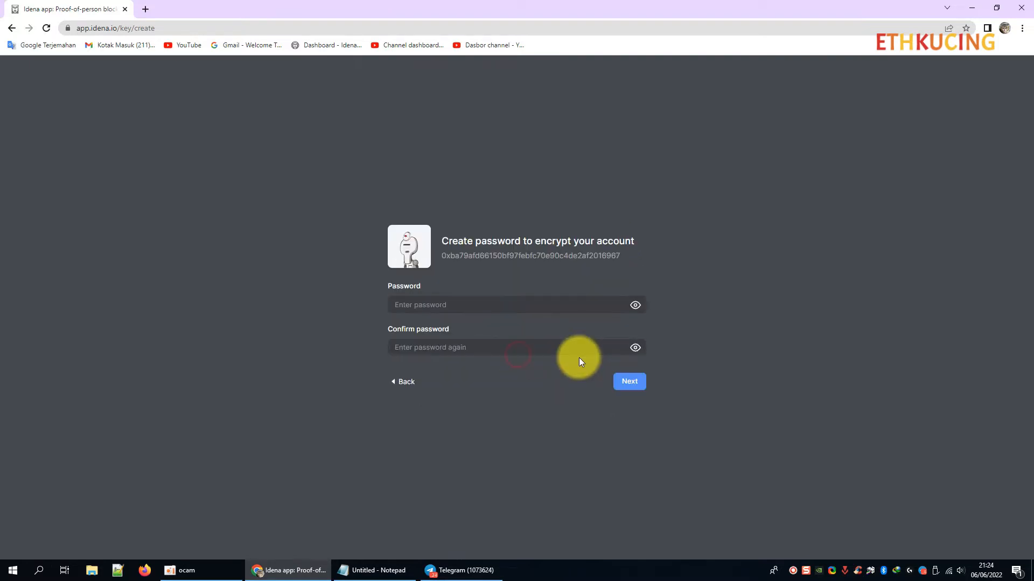
pyautogui.click(476, 305)
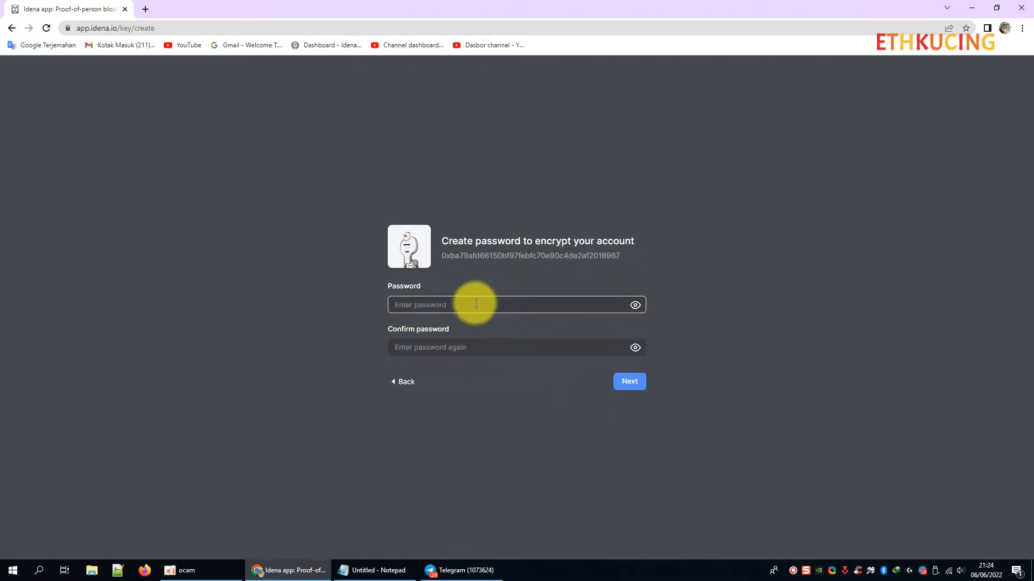
pyautogui.click(475, 305)
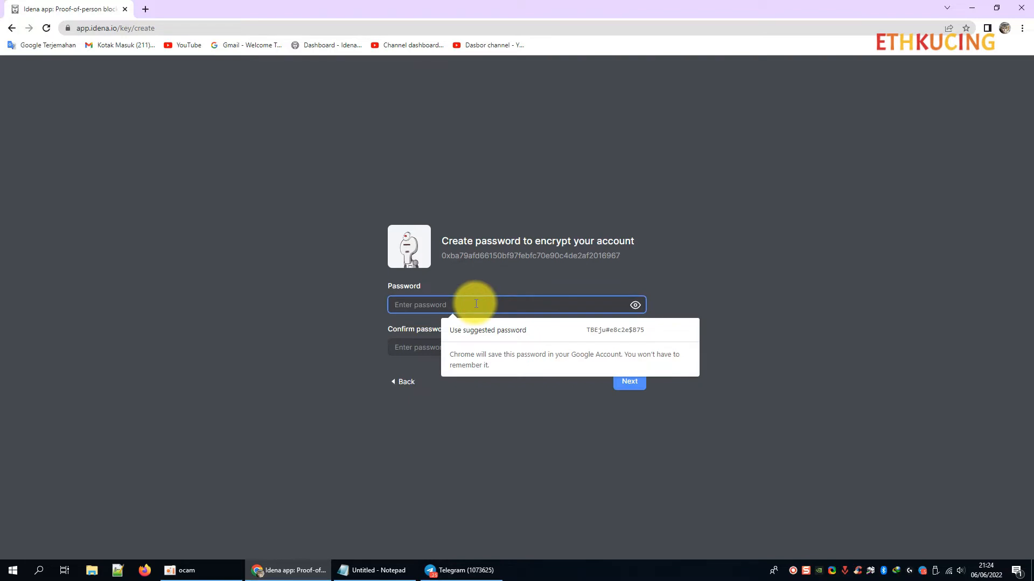
pyautogui.click(488, 351)
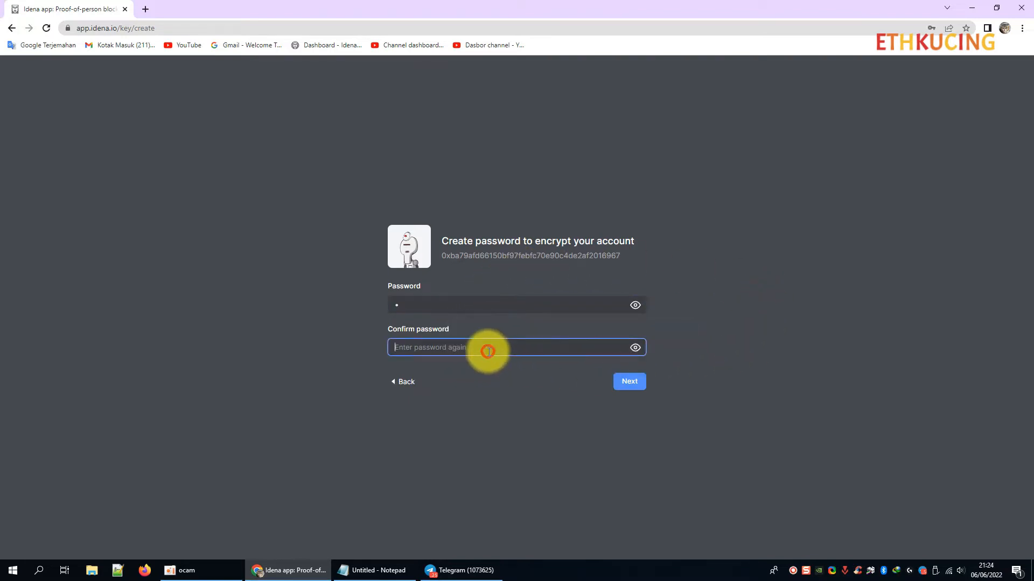
pyautogui.write('a')
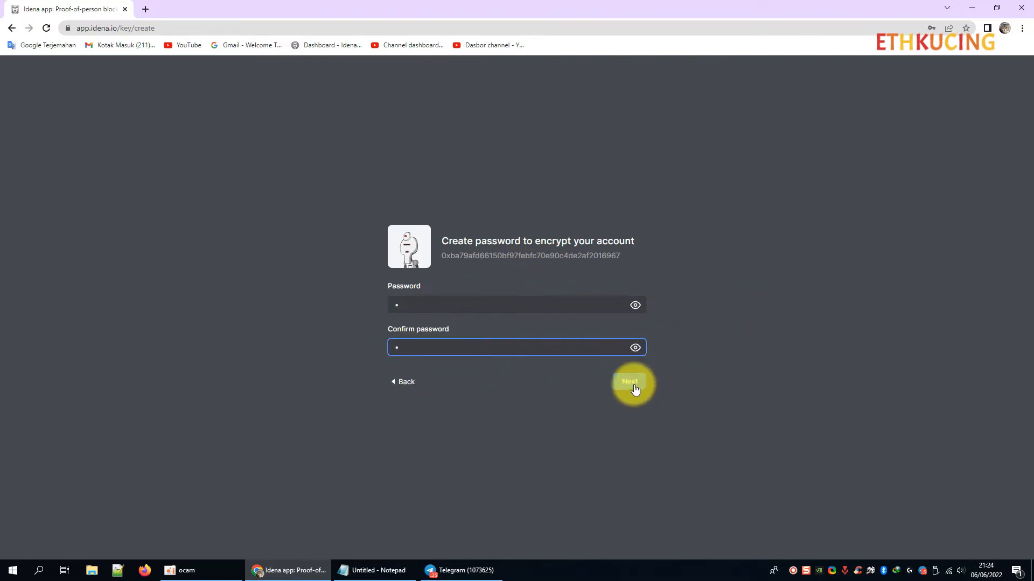
pyautogui.click(630, 382)
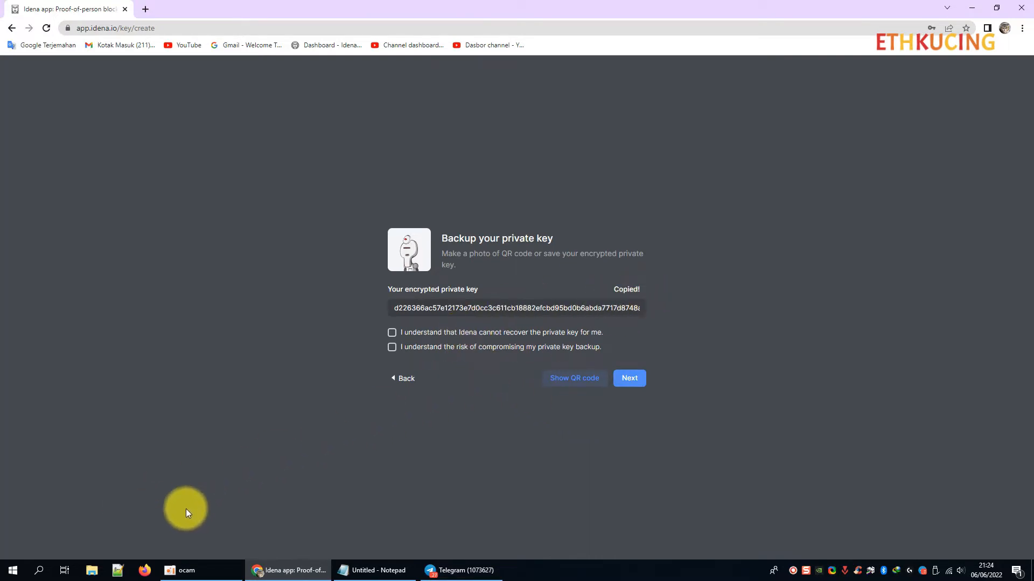
# Paste the private key into Notepad after a 'Private key' label, with Word Wrap on.
pyautogui.click(373, 571)
pyautogui.click(291, 331)
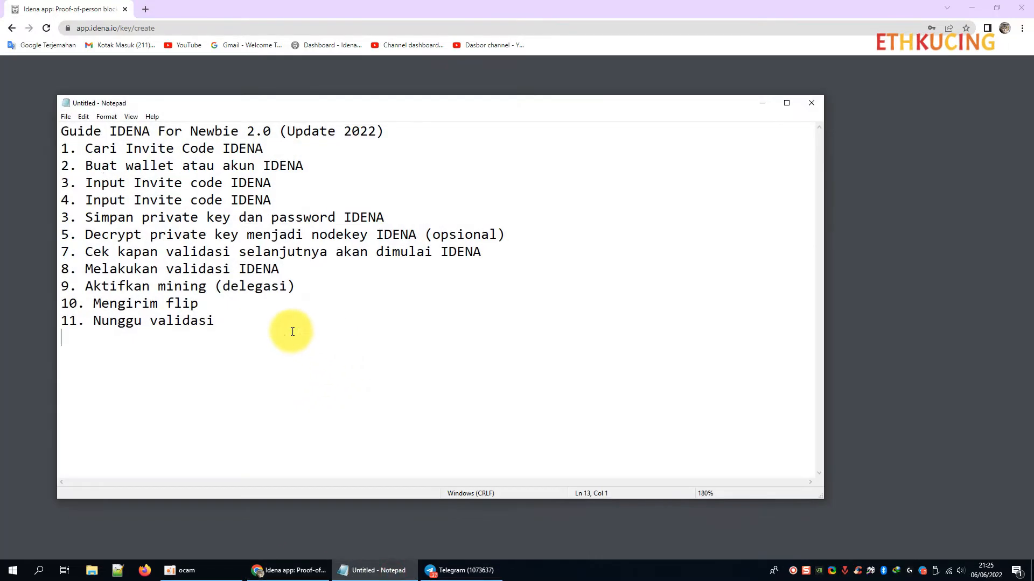
pyautogui.press('Down')
pyautogui.press('Down')
pyautogui.write('Private key')
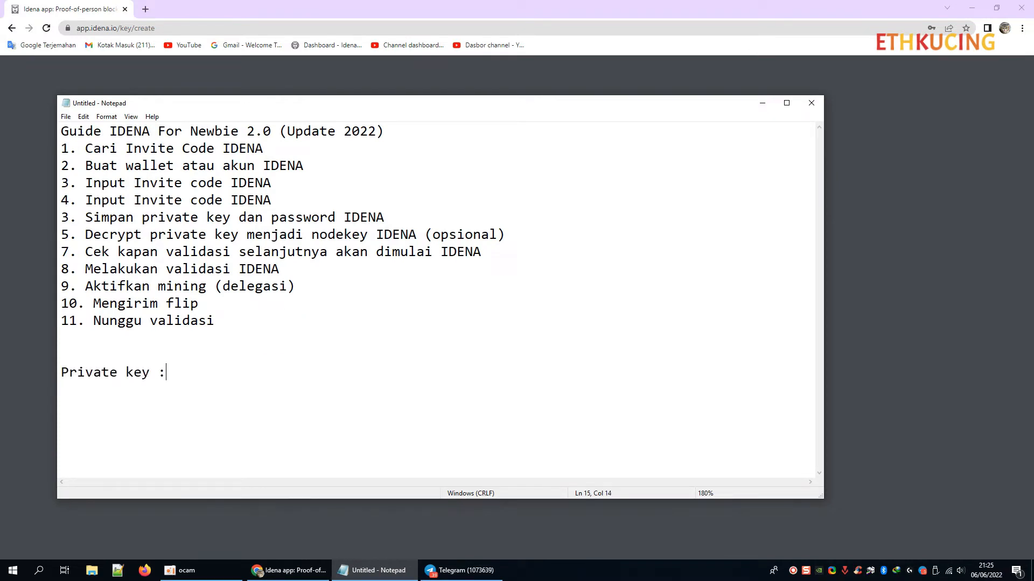
pyautogui.hotkey('ctrl', 'v')
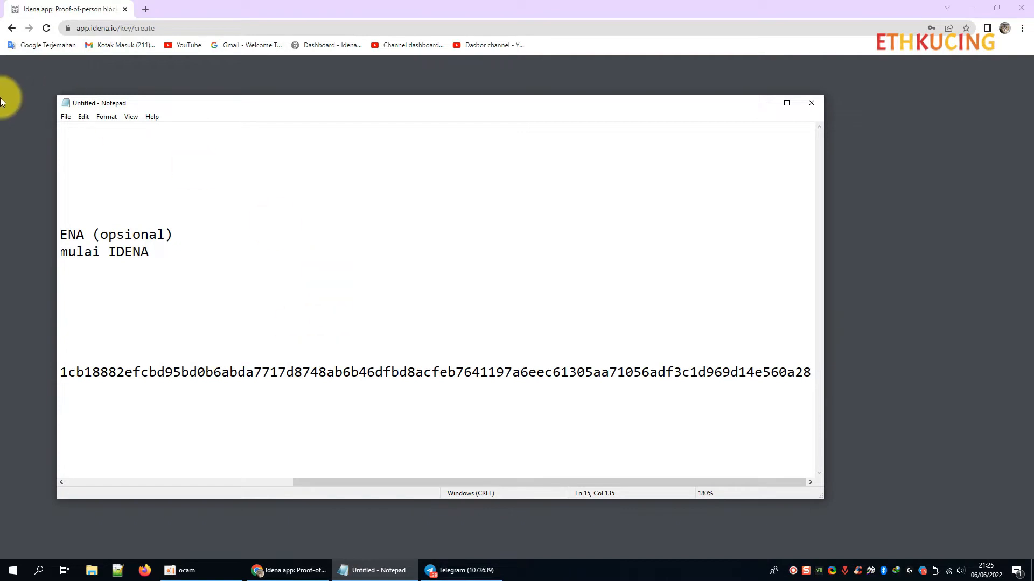
pyautogui.click(130, 118)
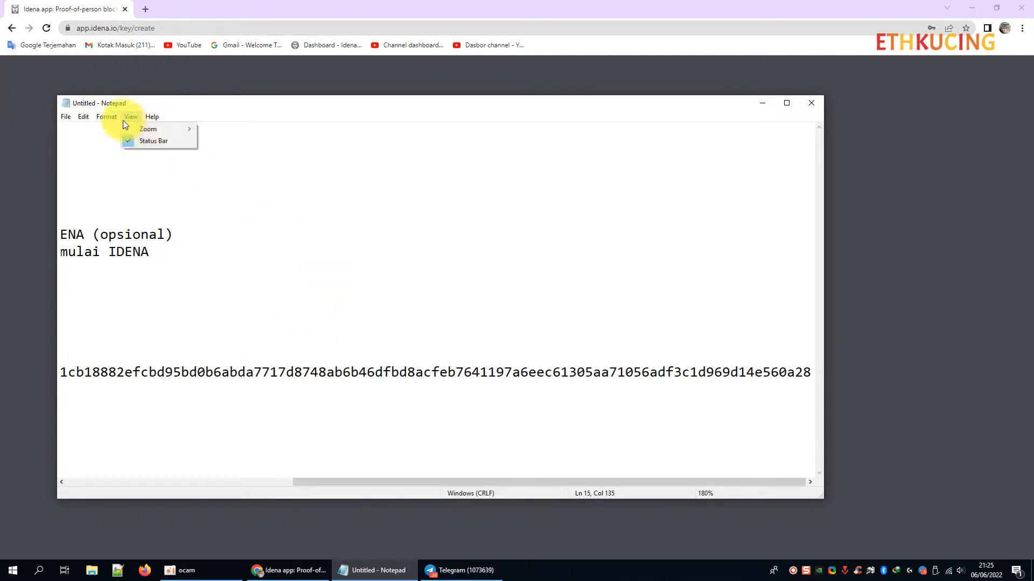
pyautogui.click(114, 129)
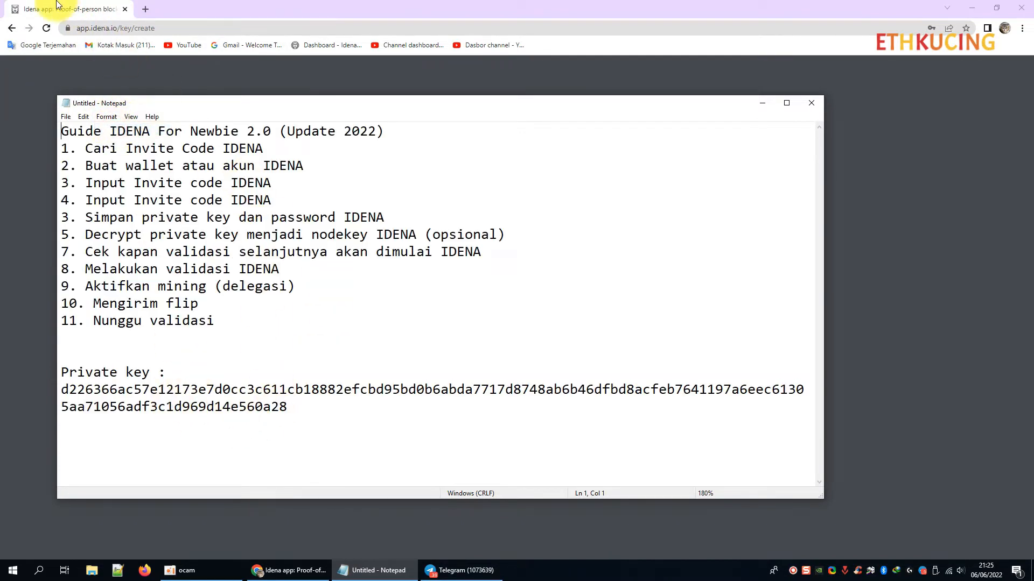
# Tick both key-backup acknowledgement checkboxes and finish the backup step.
pyautogui.click(53, 9)
pyautogui.click(636, 289)
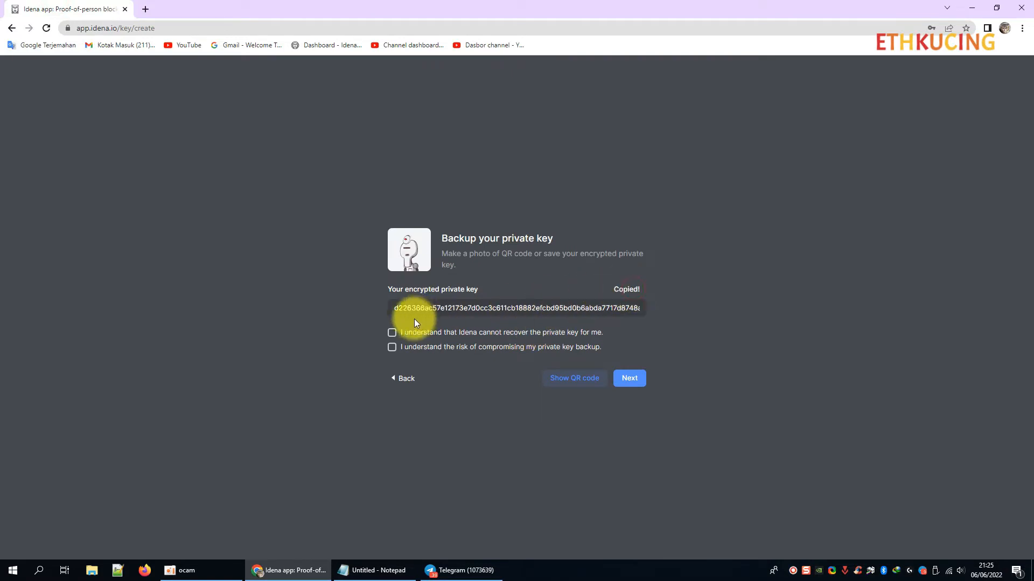
pyautogui.click(392, 348)
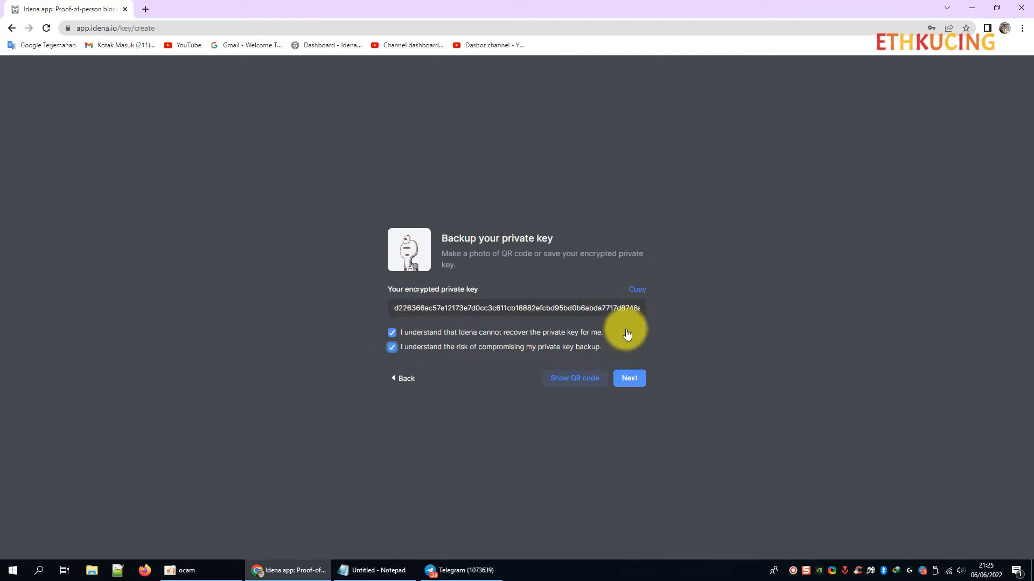
pyautogui.click(632, 379)
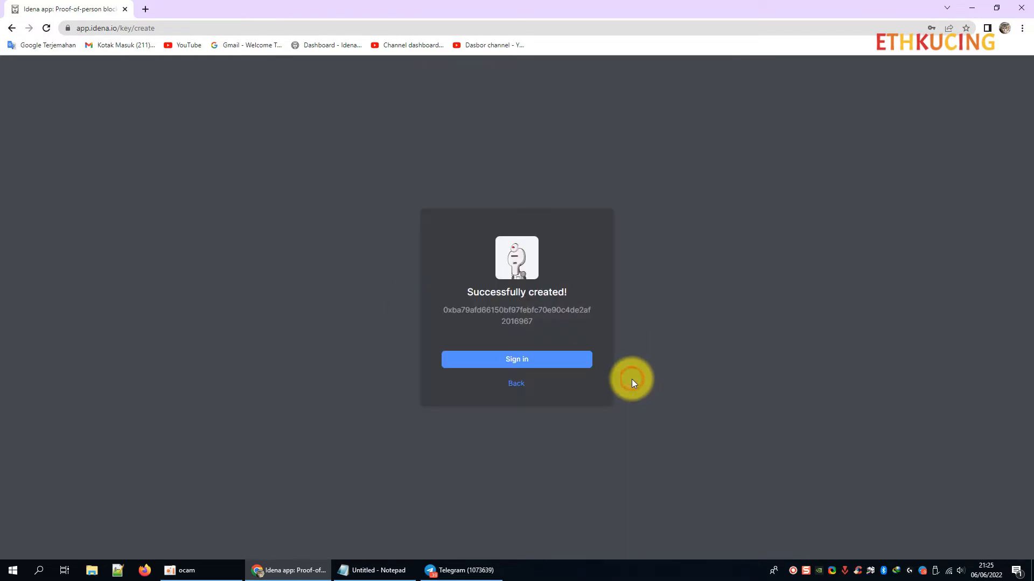
# Sign in by importing the pasted encrypted key with the password, and save the password.
pyautogui.click(525, 360)
pyautogui.click(473, 308)
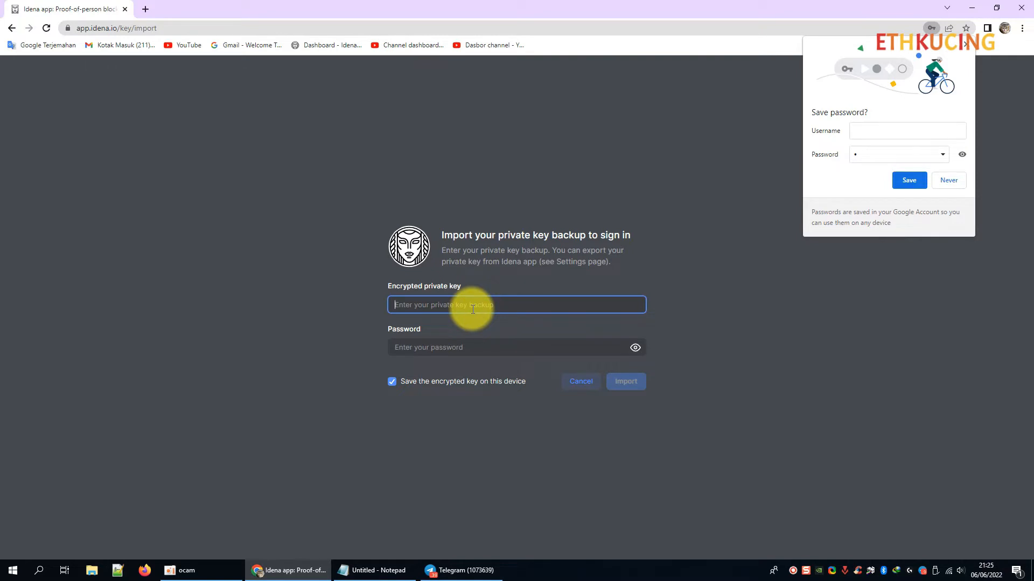
pyautogui.hotkey('ctrl', 'v')
pyautogui.click(473, 353)
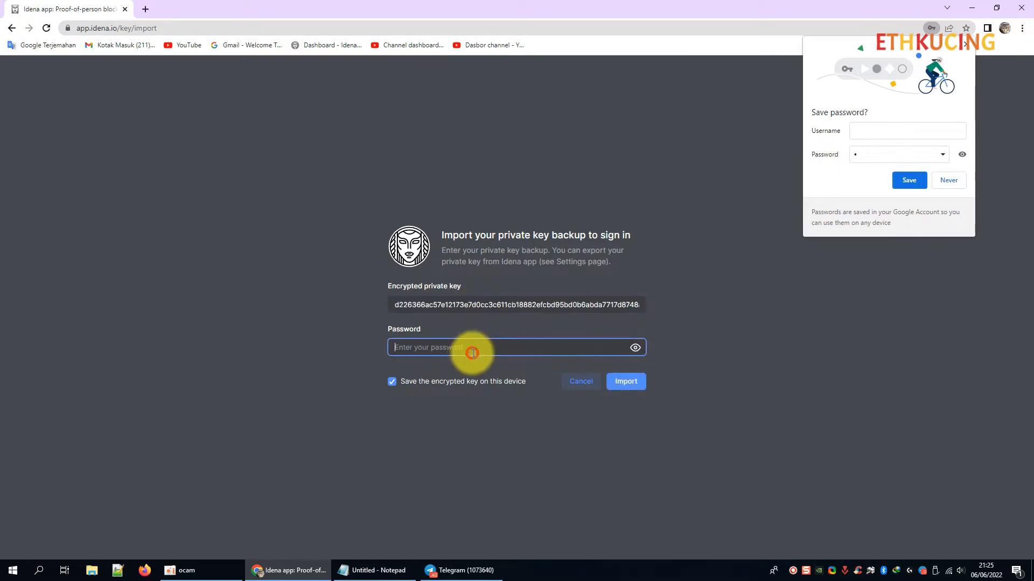
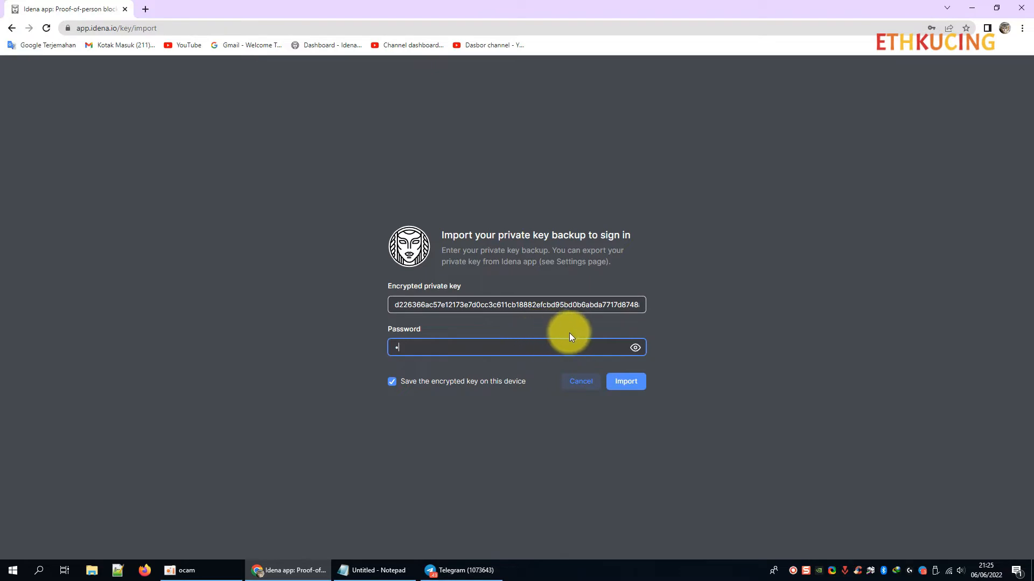
pyautogui.click(619, 383)
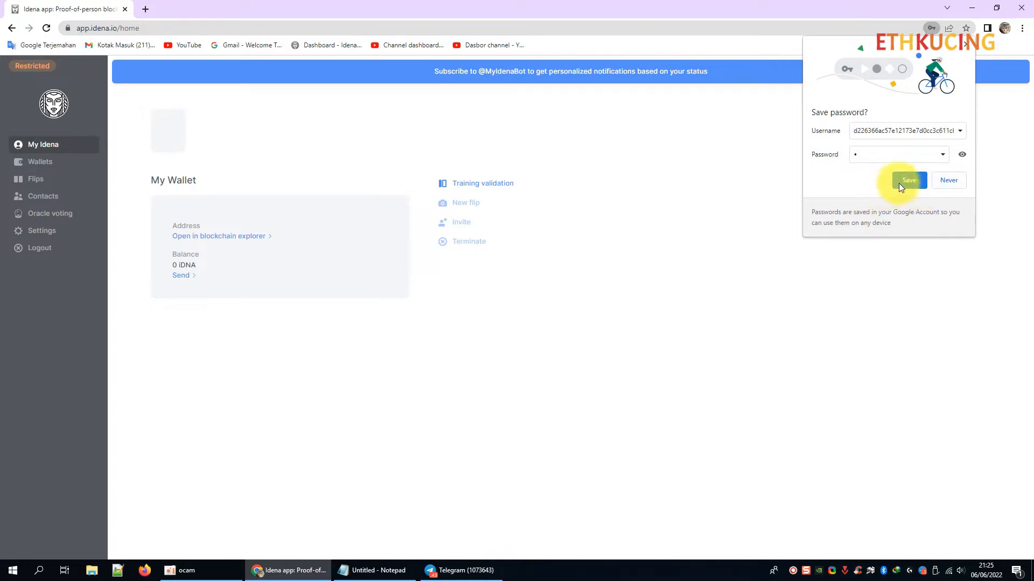
pyautogui.click(916, 180)
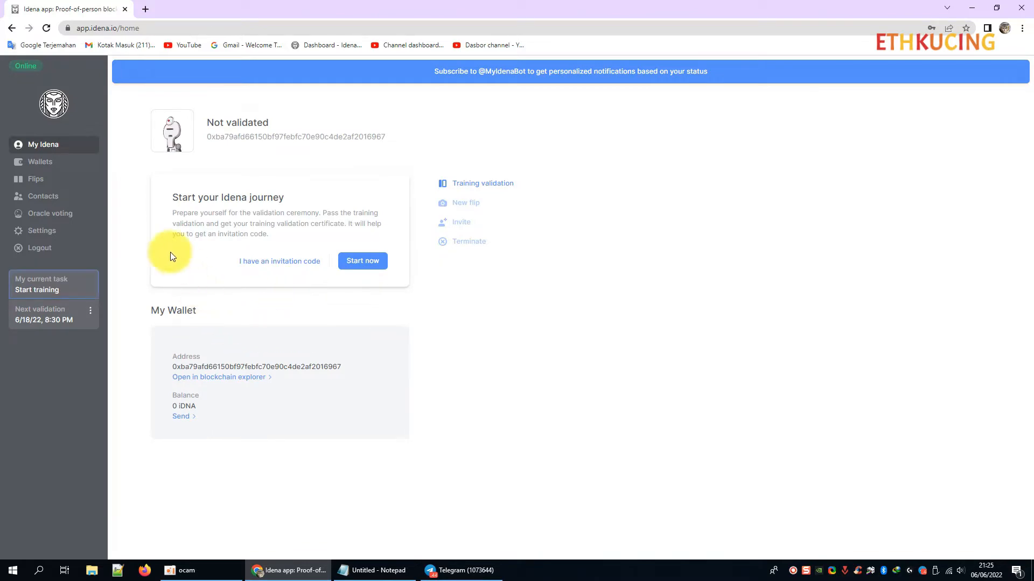
# Copy the invite code from the Telegram chat, paste it into the invitation field and activate it.
pyautogui.click(280, 263)
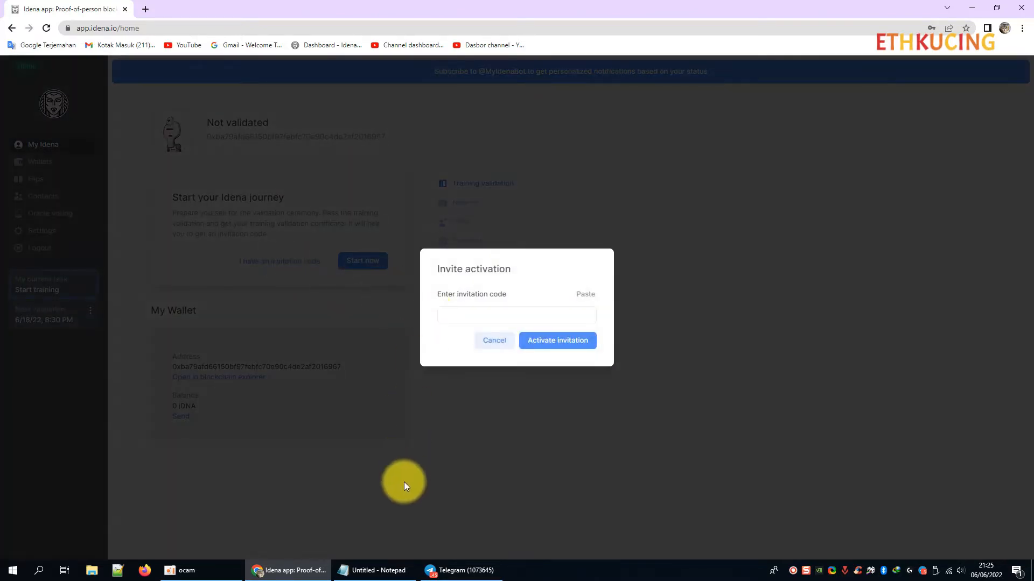
pyautogui.click(460, 570)
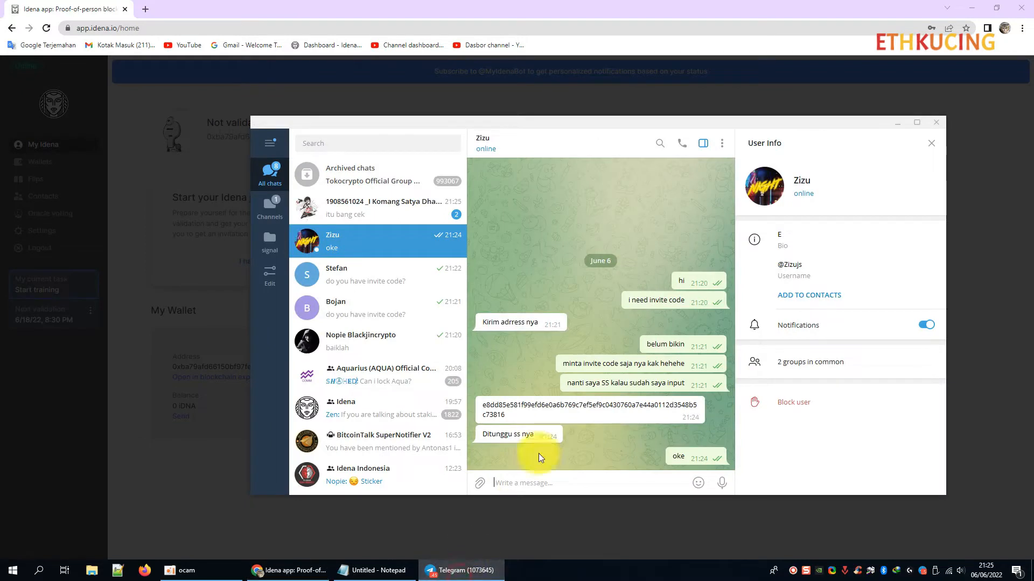
pyautogui.doubleClick(586, 408)
pyautogui.rightClick(588, 413)
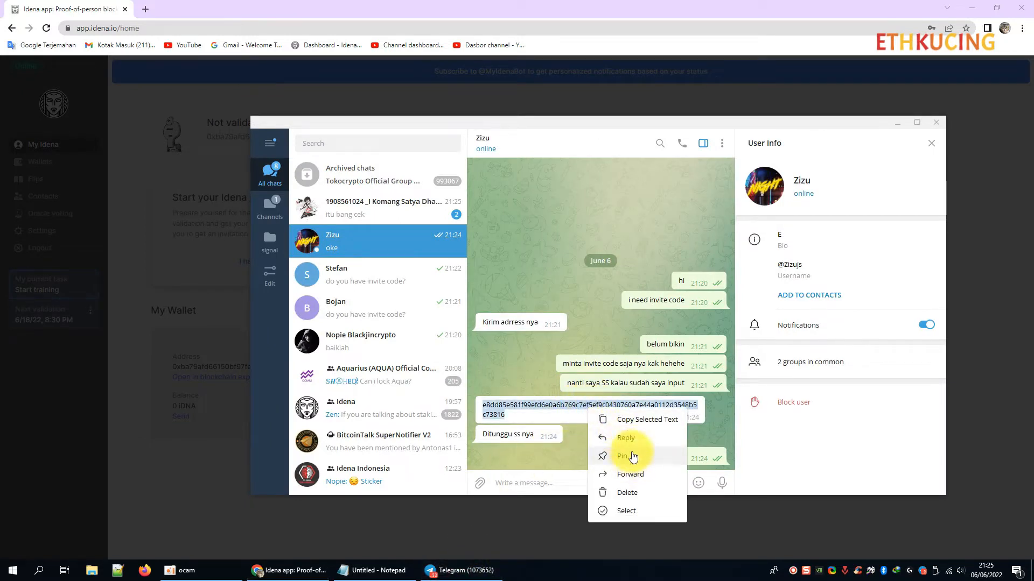
pyautogui.click(647, 420)
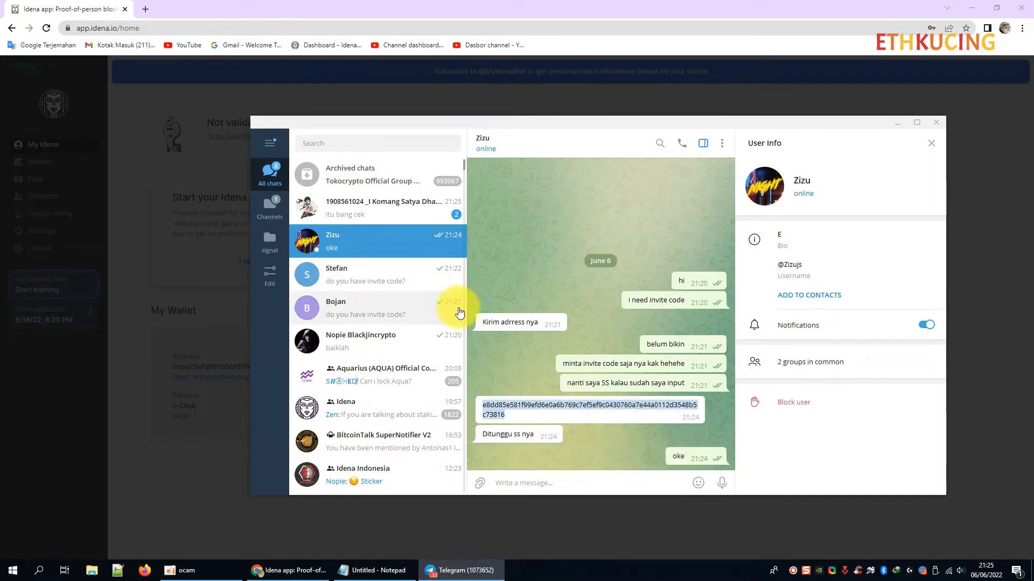
pyautogui.click(78, 10)
pyautogui.click(520, 315)
pyautogui.hotkey('ctrl', 'v')
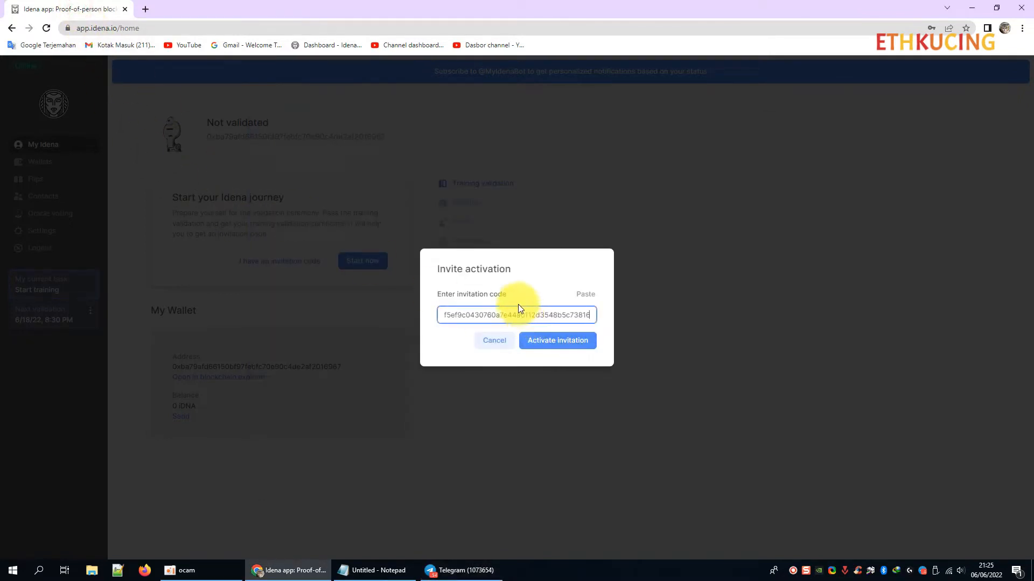
pyautogui.click(560, 342)
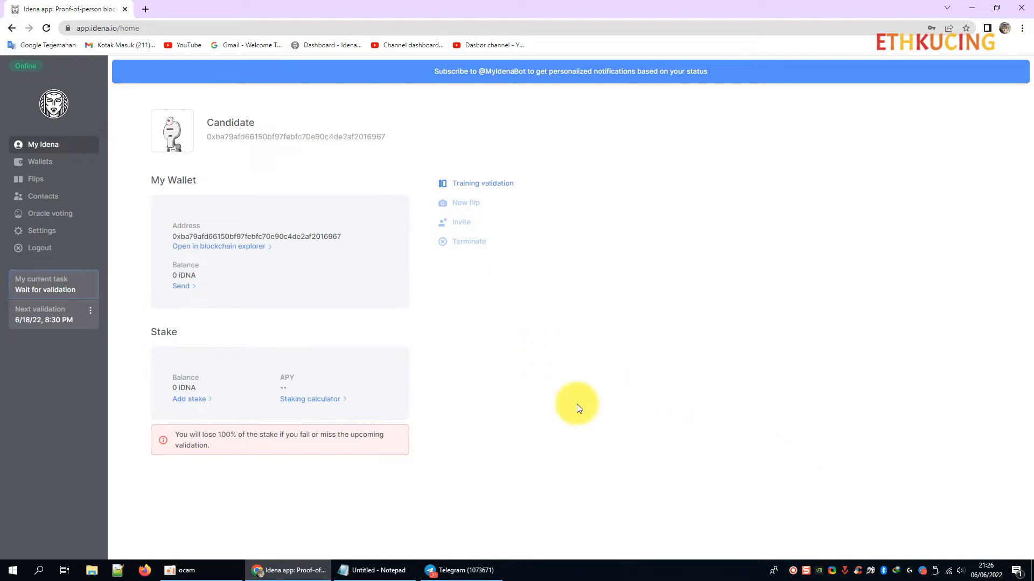
# Capture the Idena page with Snagit and send it to the Telegram chat captioned 'sudah gan'.
pyautogui.press('Print')
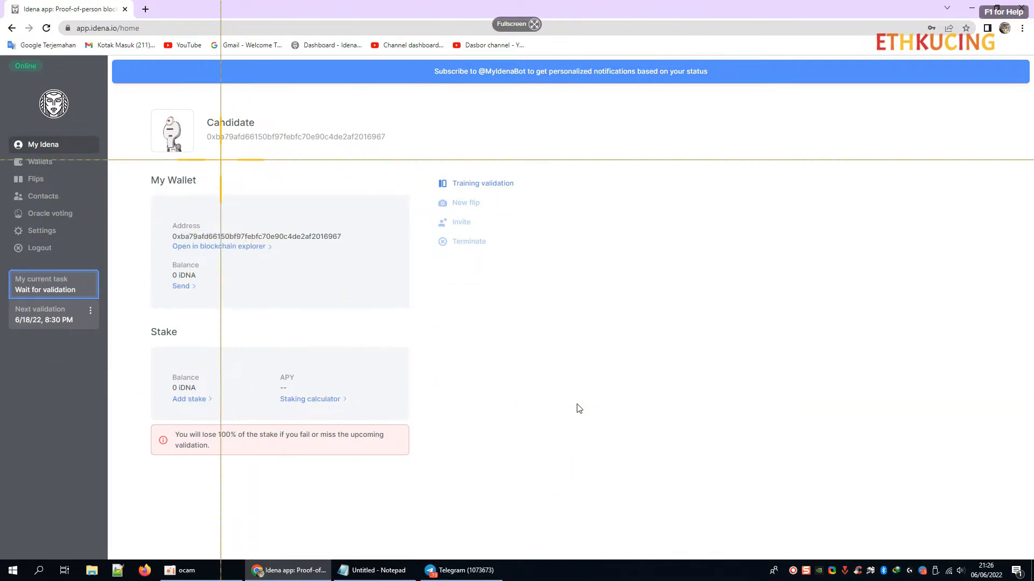
pyautogui.moveTo(1, 68); pyautogui.dragTo(625, 513)
pyautogui.click(232, 532)
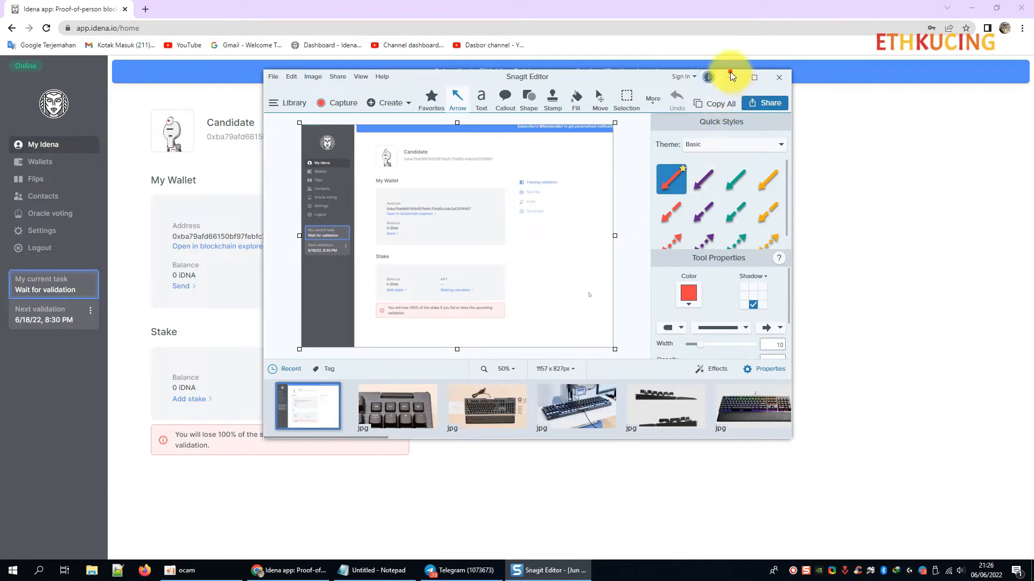
pyautogui.click(729, 77)
pyautogui.click(463, 570)
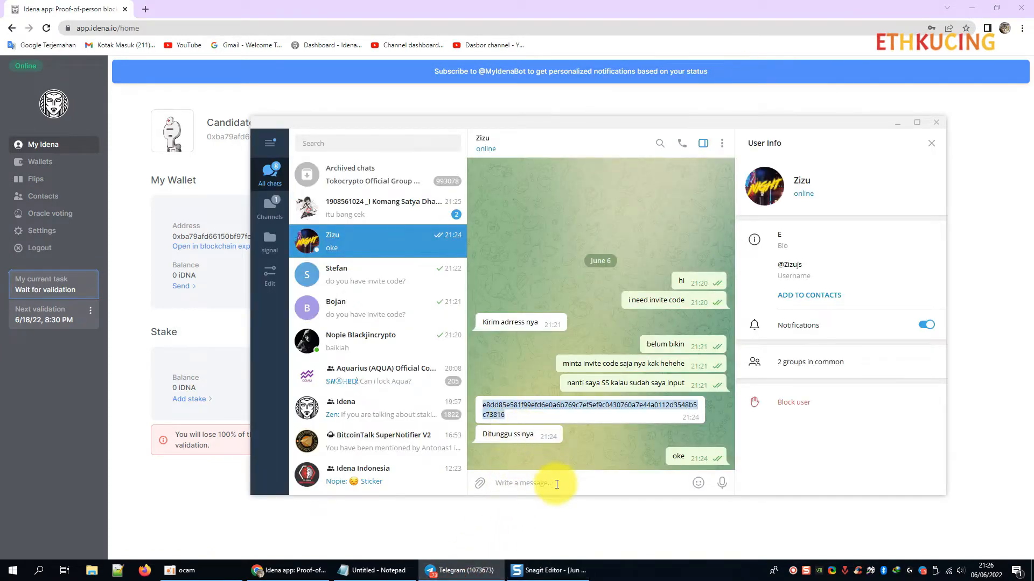
pyautogui.click(611, 482)
pyautogui.hotkey('ctrl', 'v')
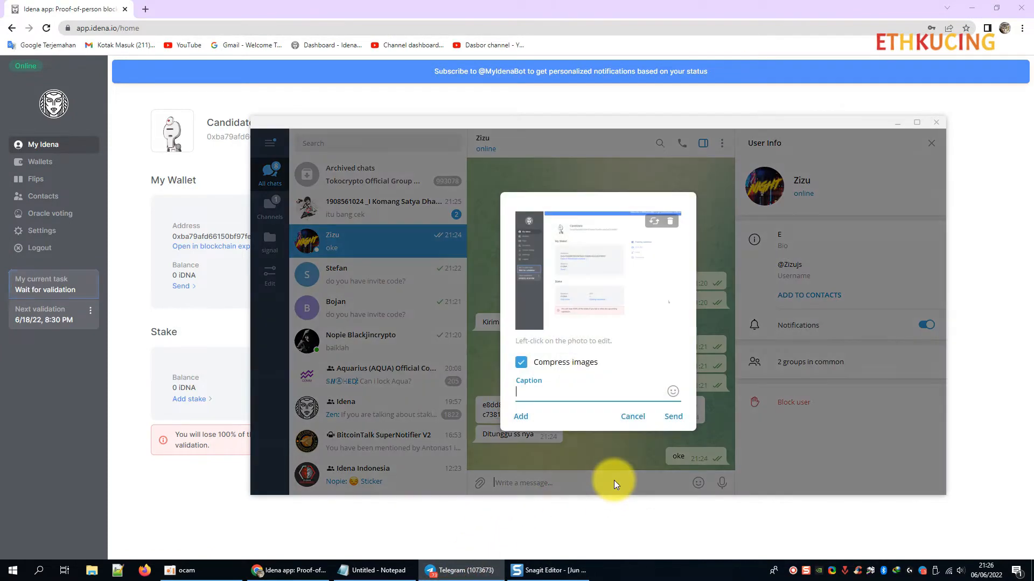
pyautogui.write('sudah gan')
pyautogui.press('Return')
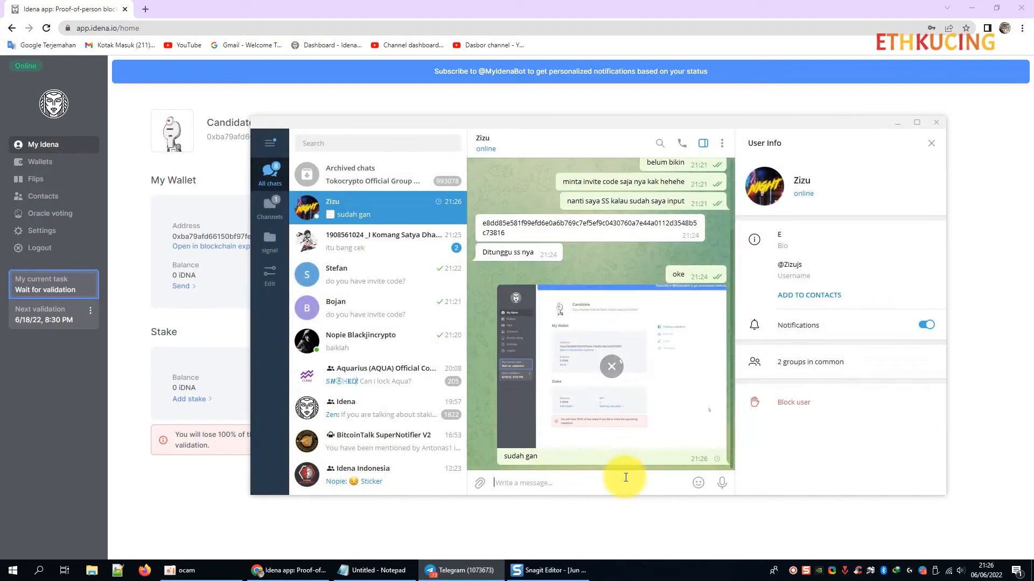
# Send 'address saya' followed by the copied Candidate wallet address in the chat.
pyautogui.click(228, 157)
pyautogui.doubleClick(239, 138)
pyautogui.hotkey('ctrl', 'c')
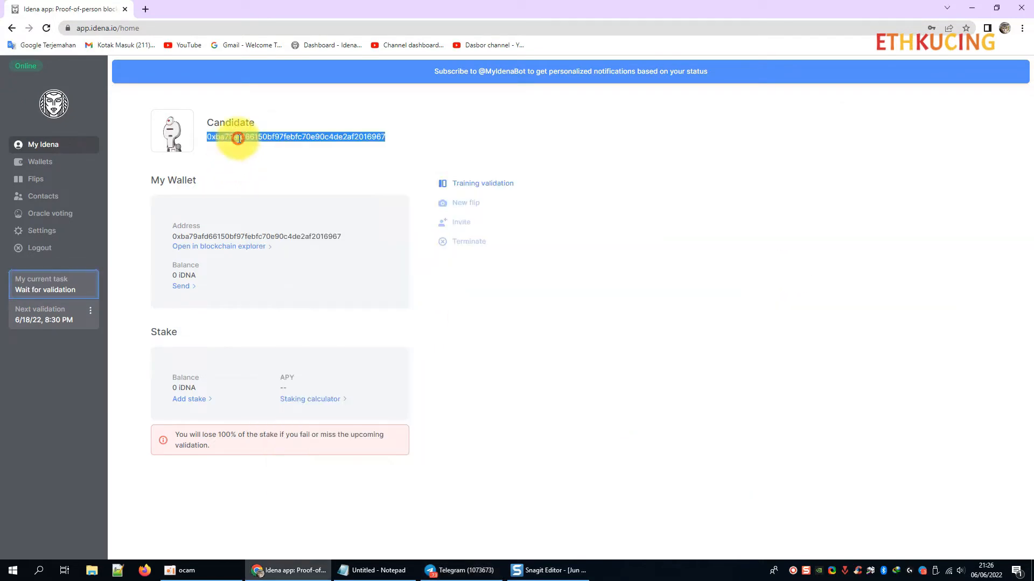
pyautogui.click(545, 570)
pyautogui.click(462, 571)
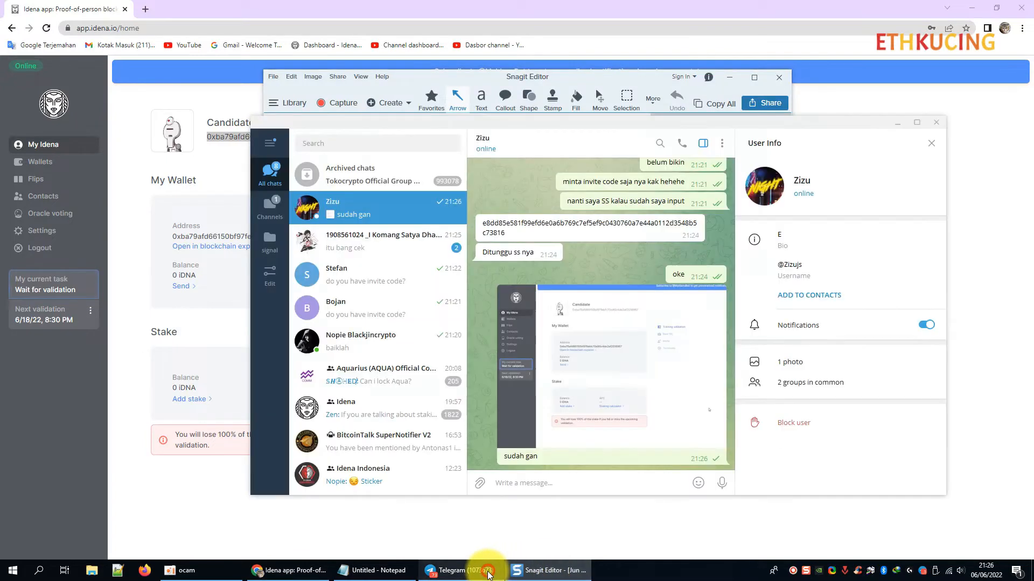
pyautogui.write('address saya')
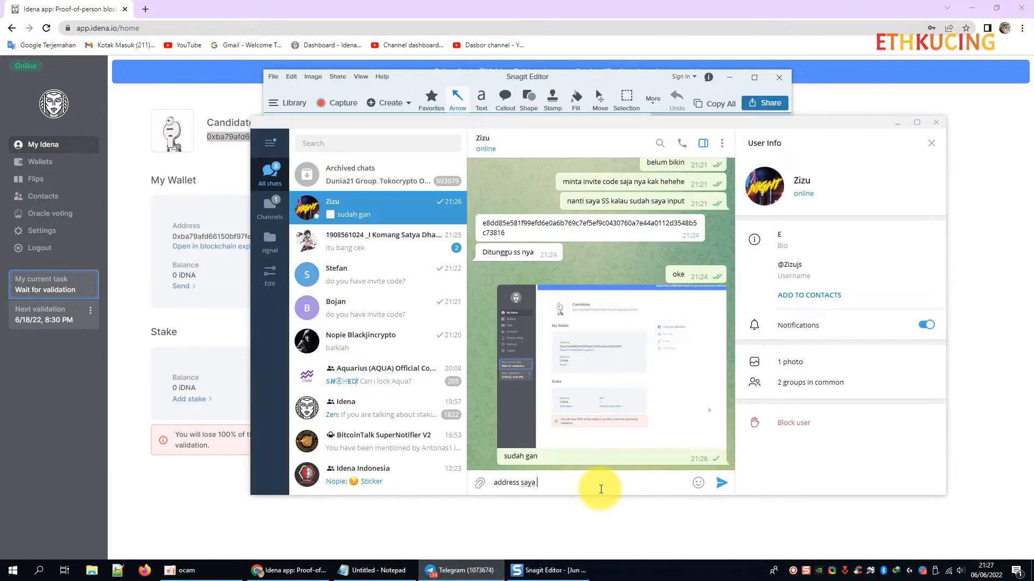
pyautogui.hotkey('ctrl', 'v')
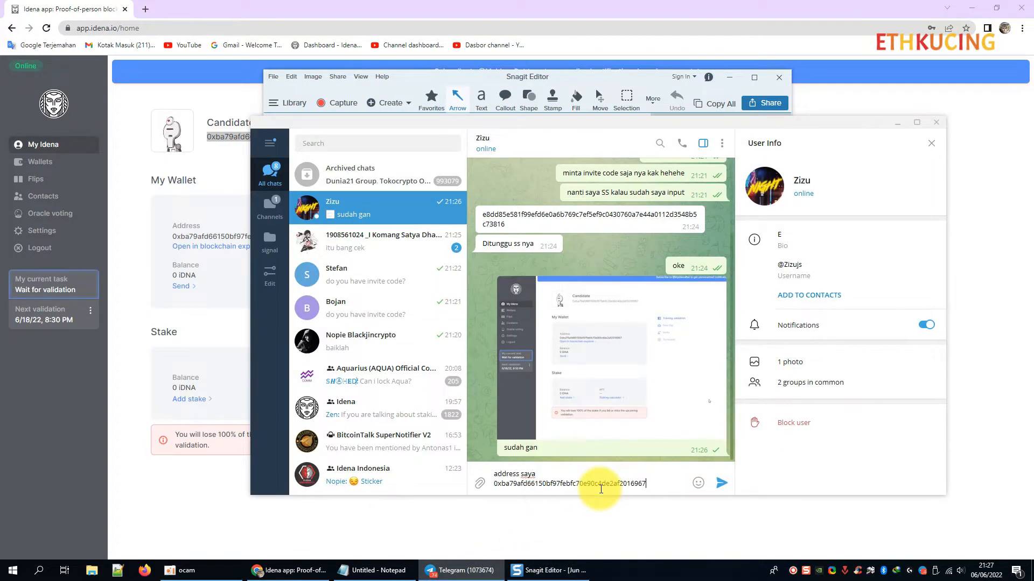
pyautogui.press('Return')
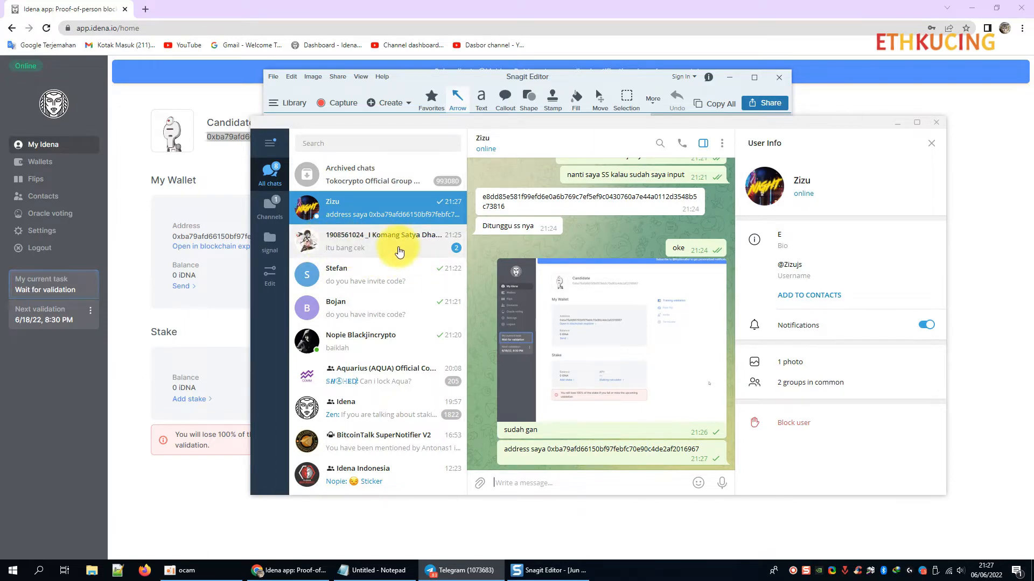
pyautogui.click(897, 123)
pyautogui.click(728, 85)
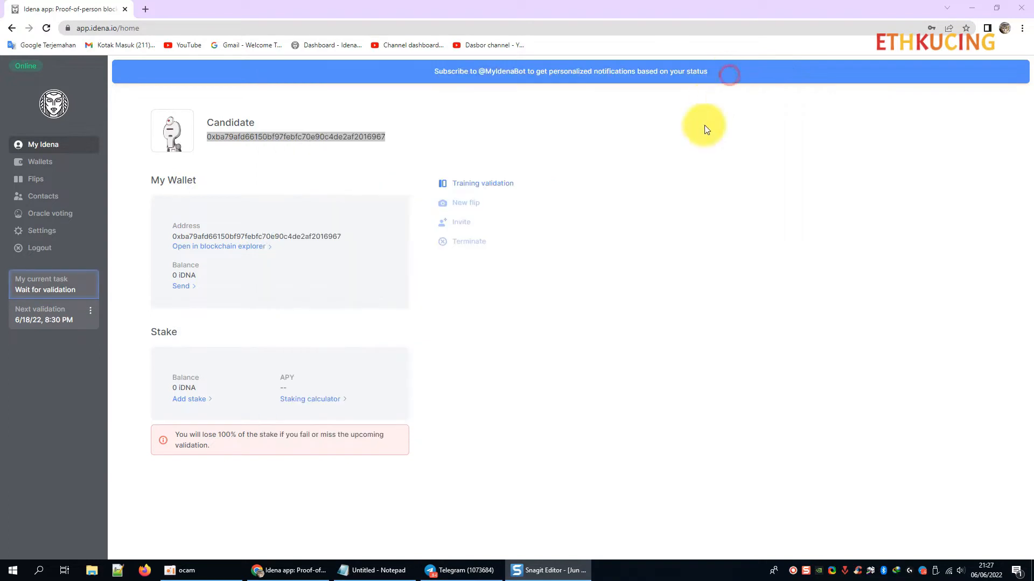
pyautogui.click(630, 306)
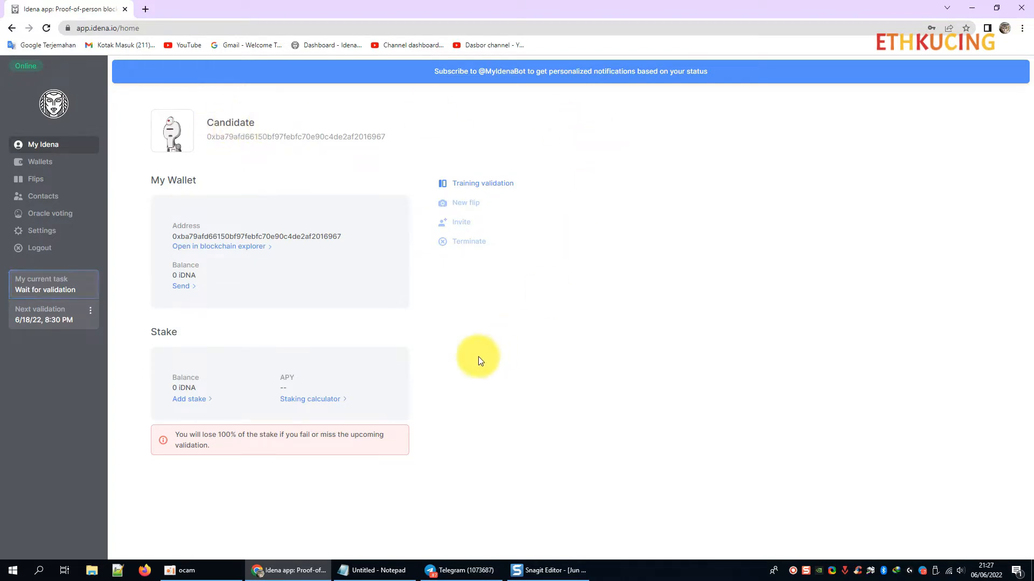
# Delete the duplicated invite-code step from the guide and renumber the save-key step to 4.
pyautogui.click(377, 569)
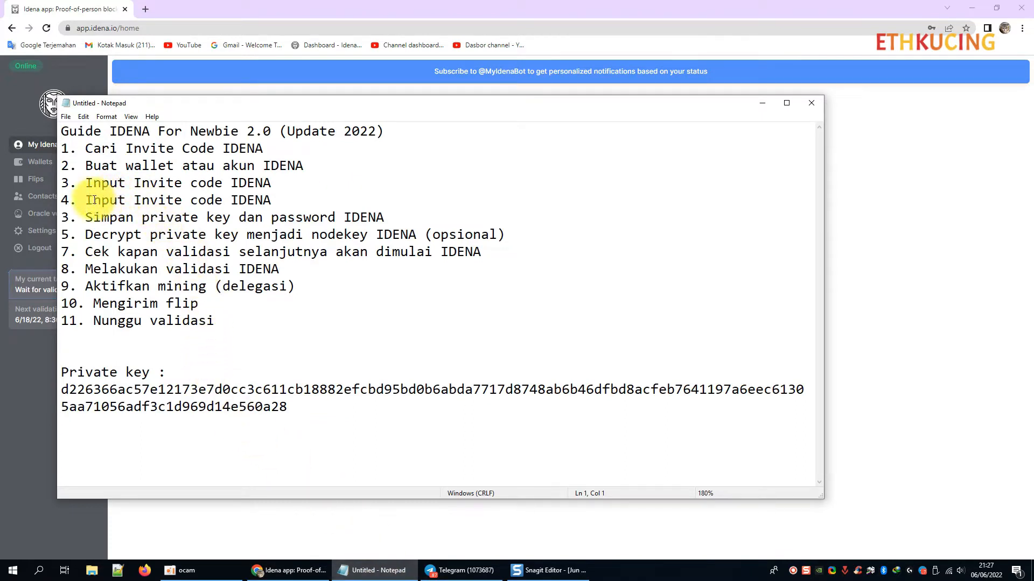
pyautogui.moveTo(77, 200); pyautogui.dragTo(266, 199)
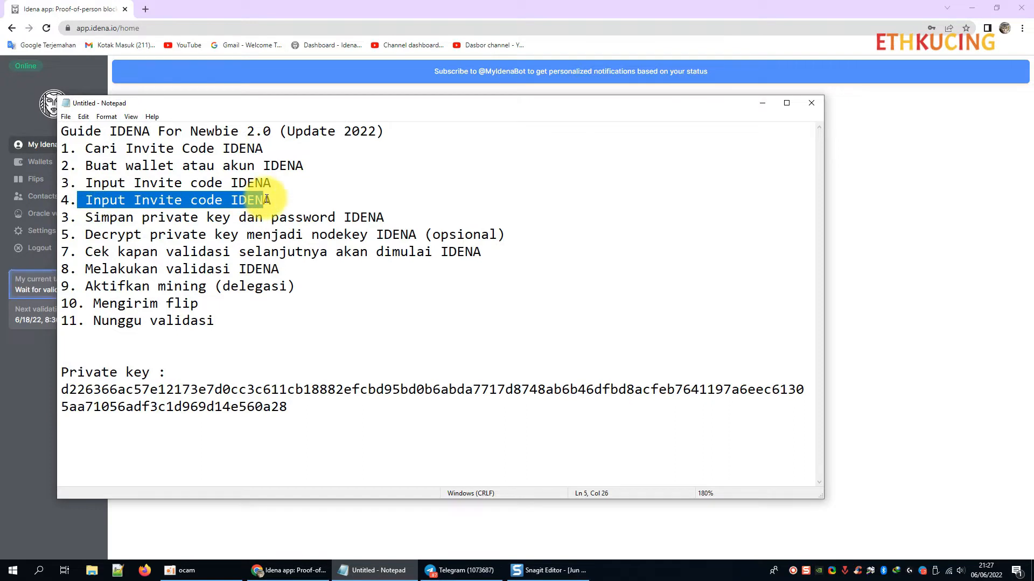
pyautogui.press('BackSpace')
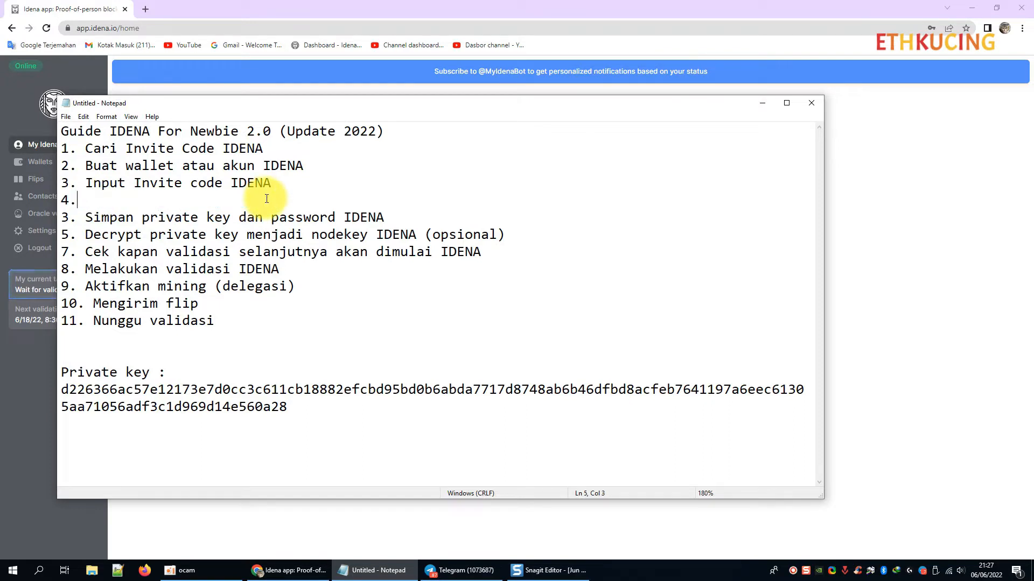
pyautogui.press('BackSpace')
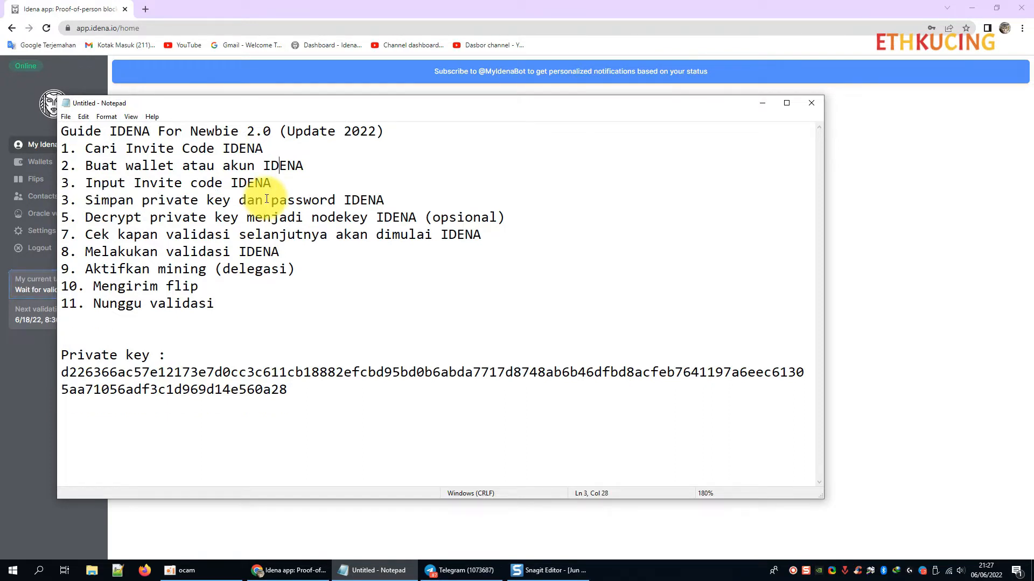
pyautogui.press('Delete')
pyautogui.write('4')
pyautogui.press('BackSpace')
pyautogui.write('3')
pyautogui.press('Down')
pyautogui.press('BackSpace')
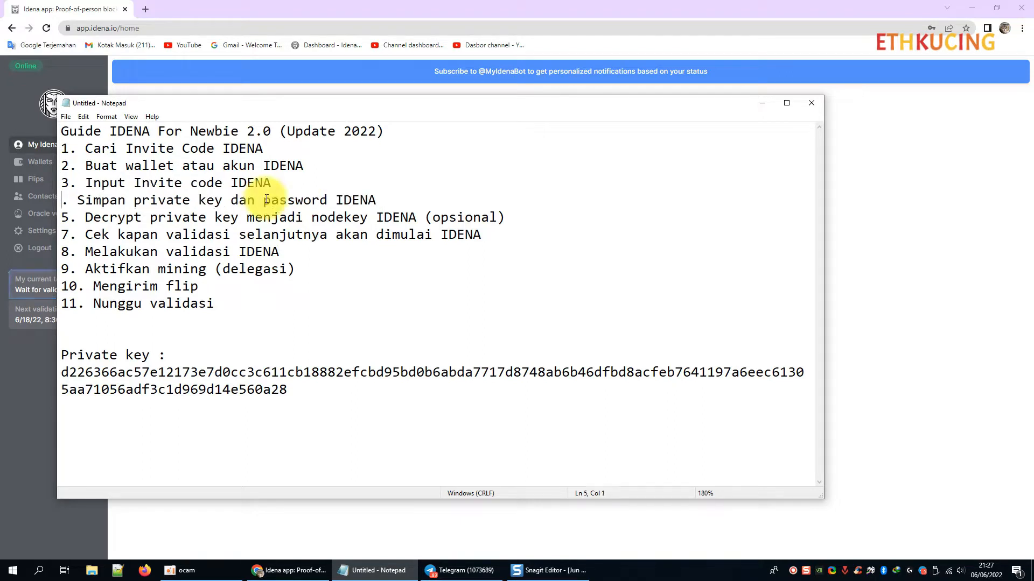
pyautogui.write('4')
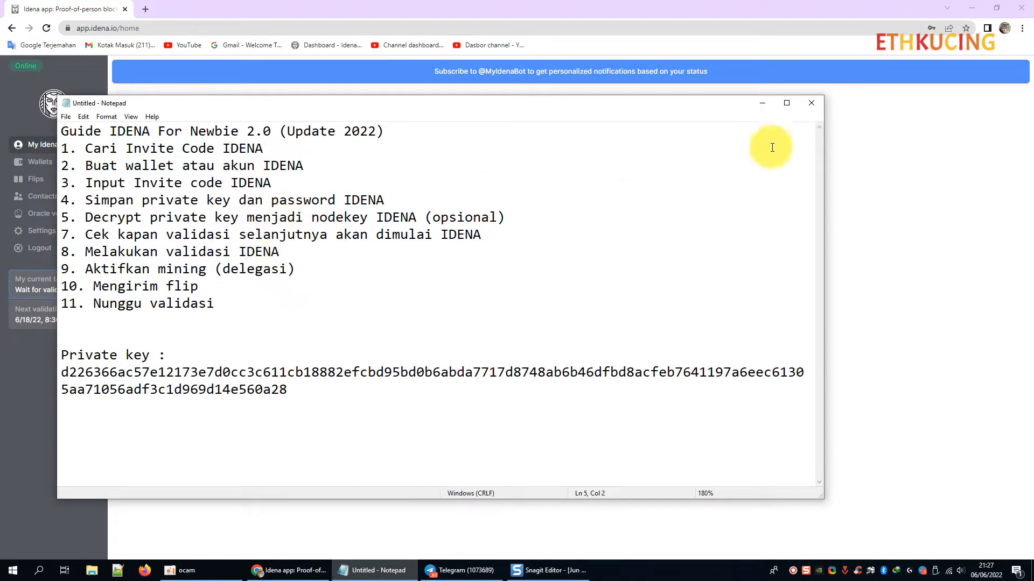
# Add a 'Password :' line with the account password beneath the private key.
pyautogui.click(295, 387)
pyautogui.press('Return')
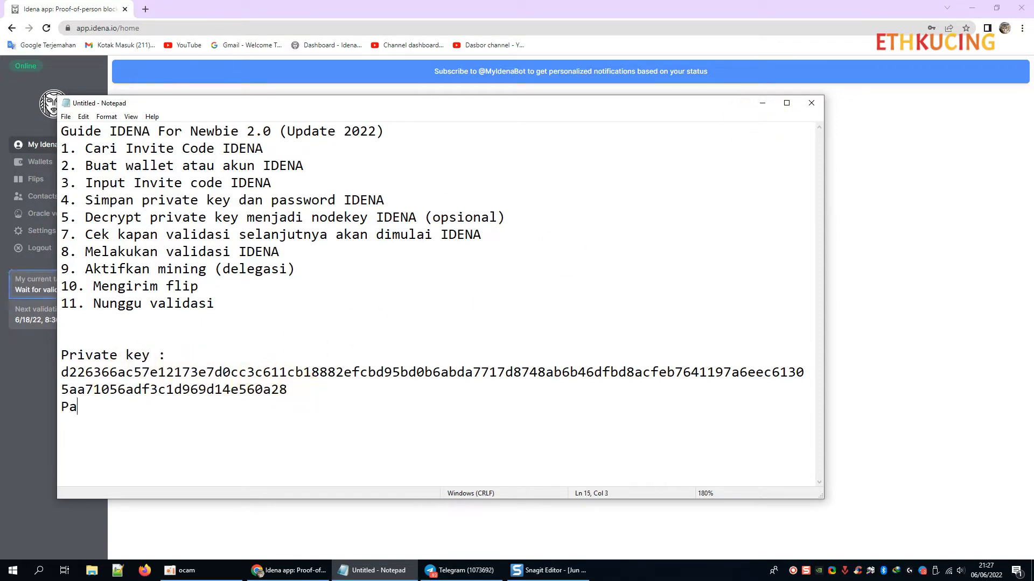
pyautogui.press('BackSpace')
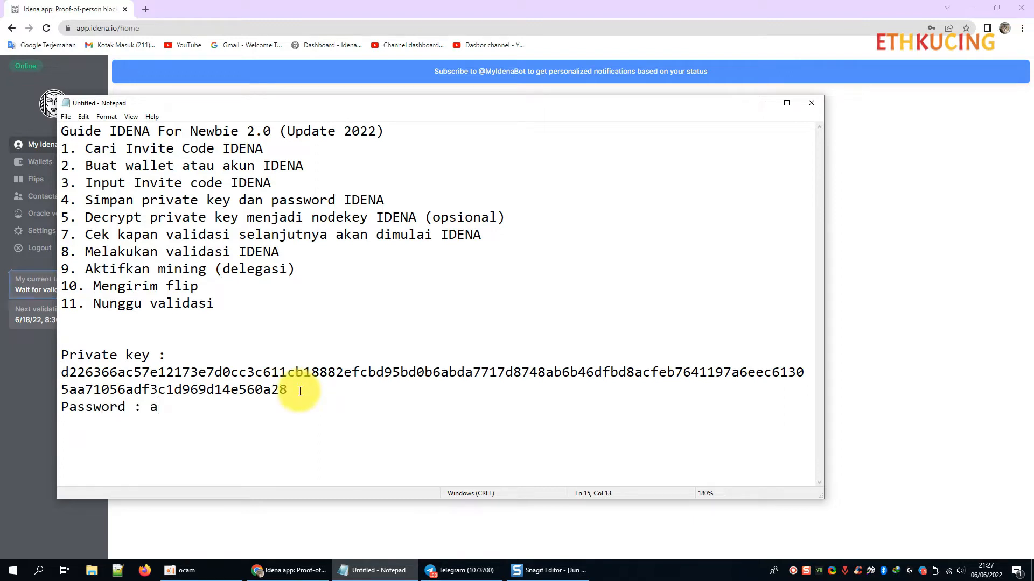
pyautogui.press('Return')
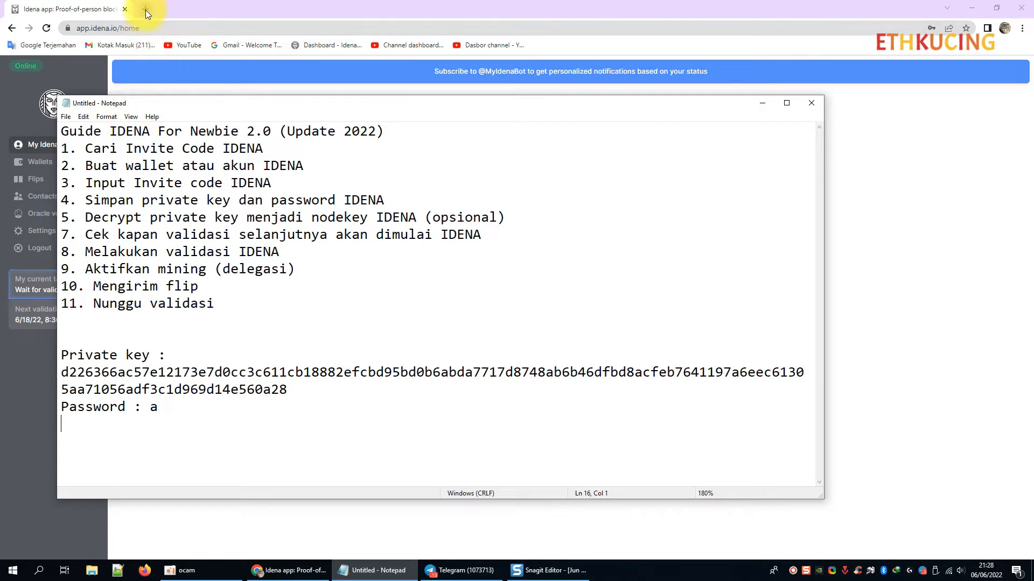
# Open idena.site in a new tab and go to Tools > Encrypt/Decrypt Idena key.
pyautogui.click(145, 12)
pyautogui.write('idena.')
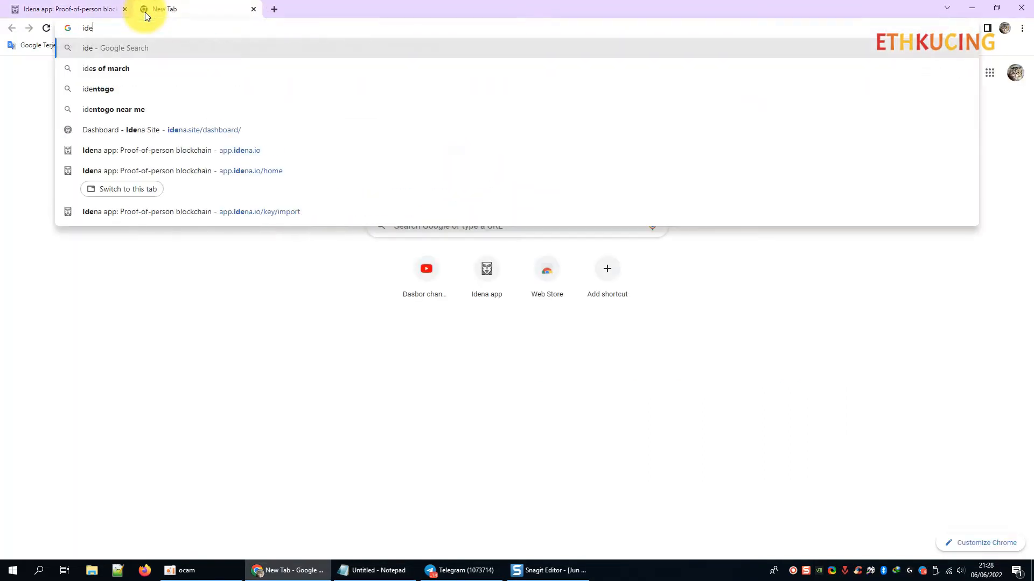
pyautogui.write('site')
pyautogui.press('Return')
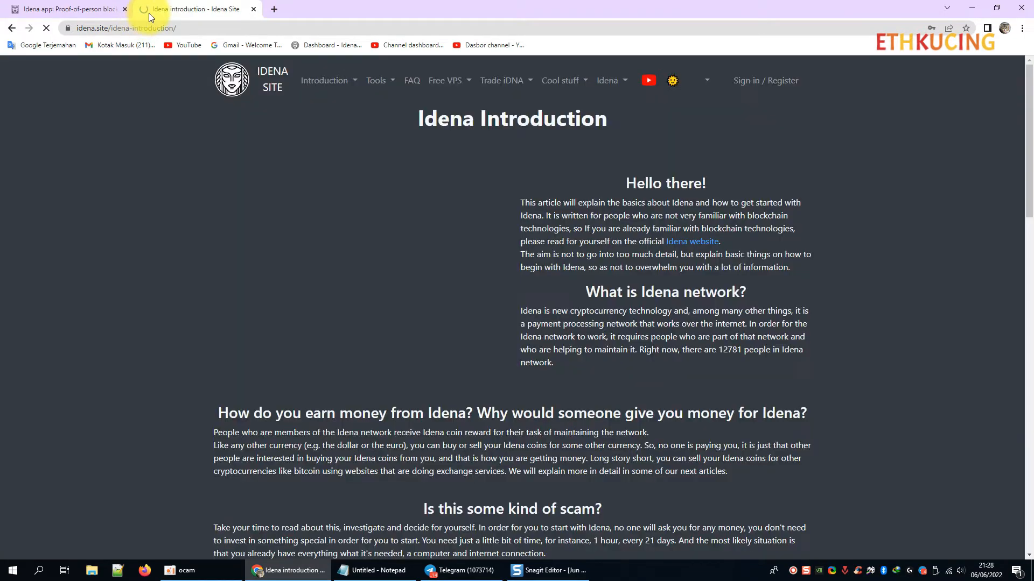
pyautogui.click(386, 83)
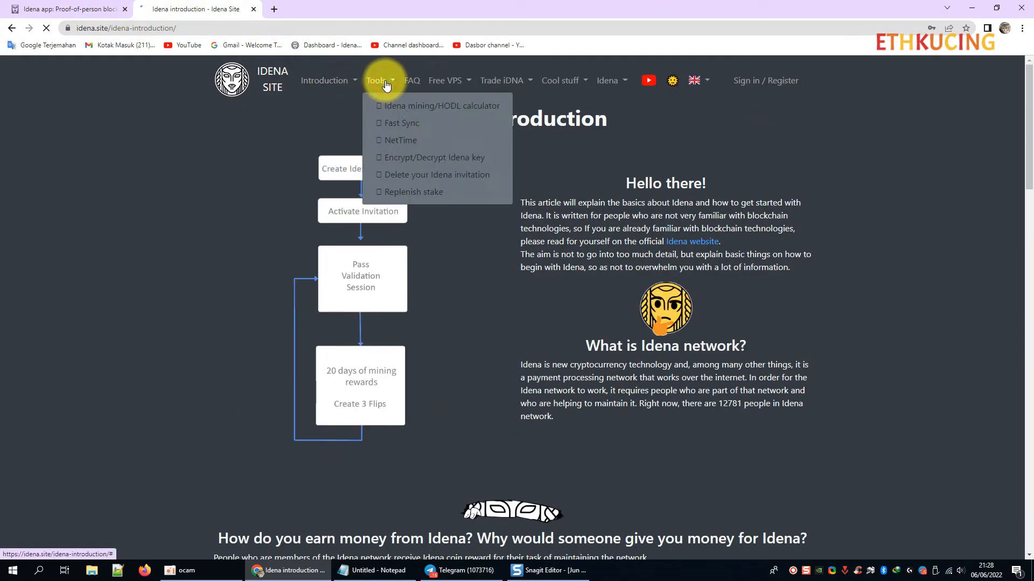
pyautogui.click(417, 159)
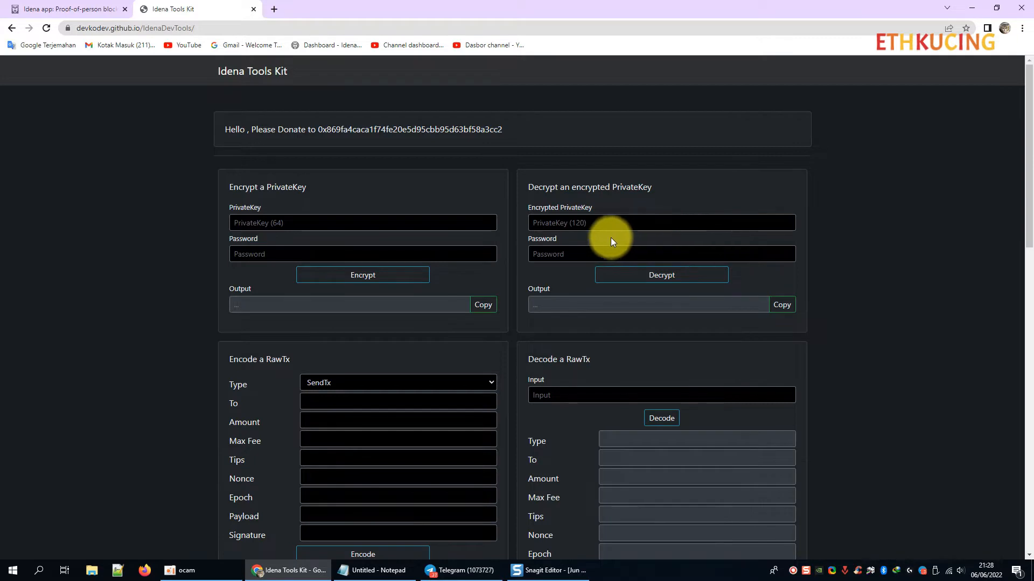
# Paste the encrypted private key from the Notepad guide into the Encrypted PrivateKey field.
pyautogui.click(573, 224)
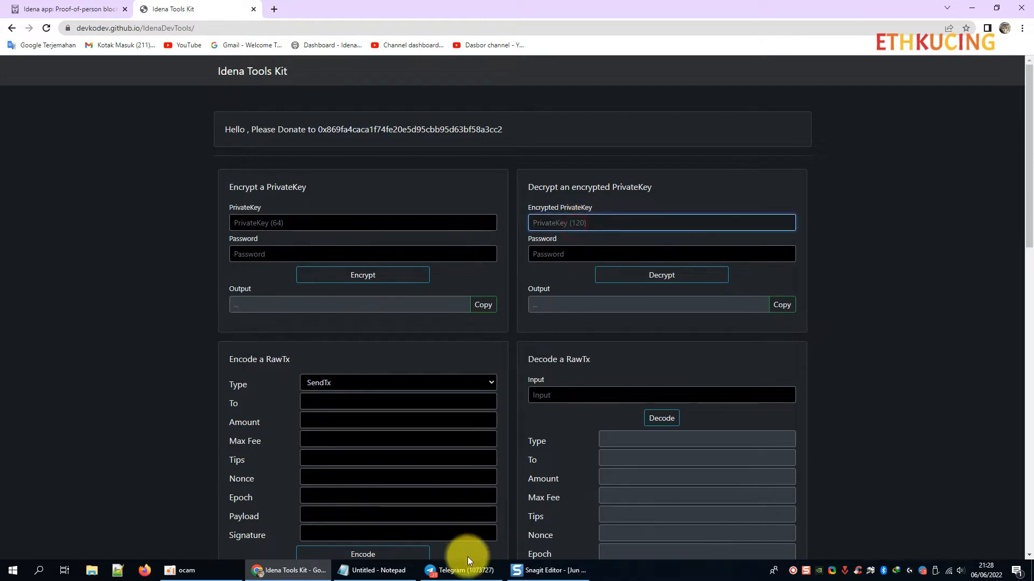
pyautogui.click(416, 574)
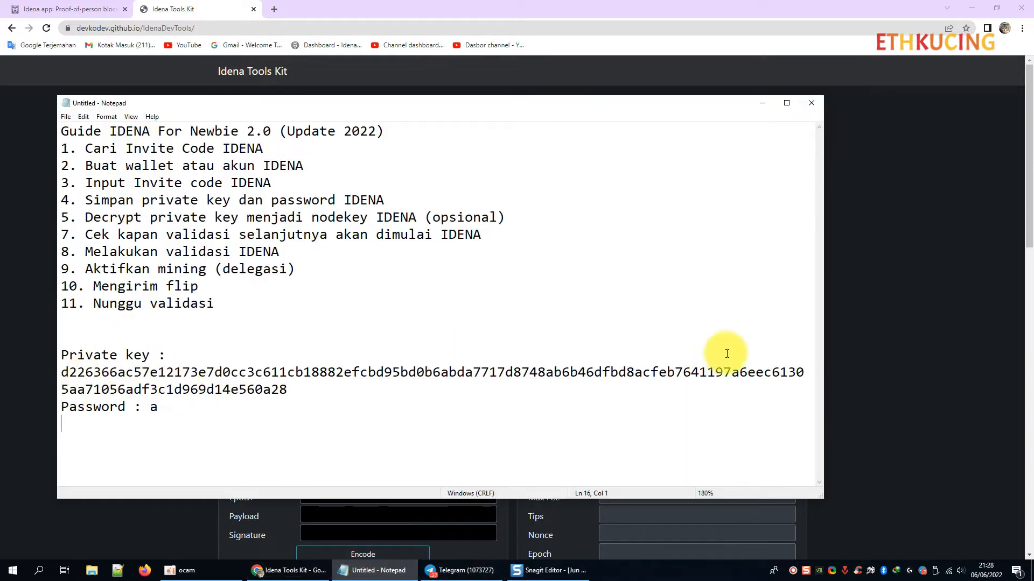
pyautogui.doubleClick(144, 373)
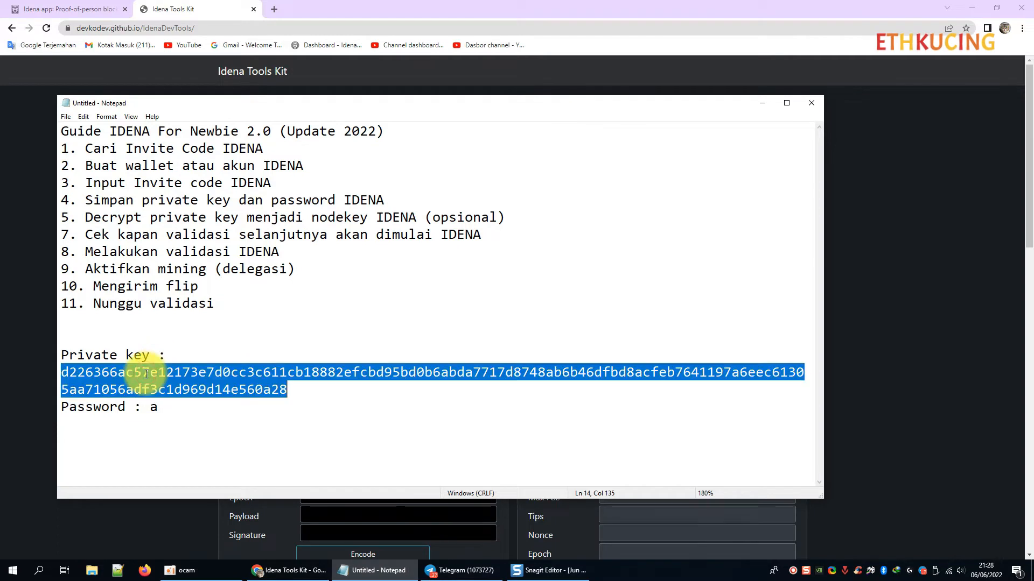
pyautogui.rightClick(146, 375)
pyautogui.click(173, 408)
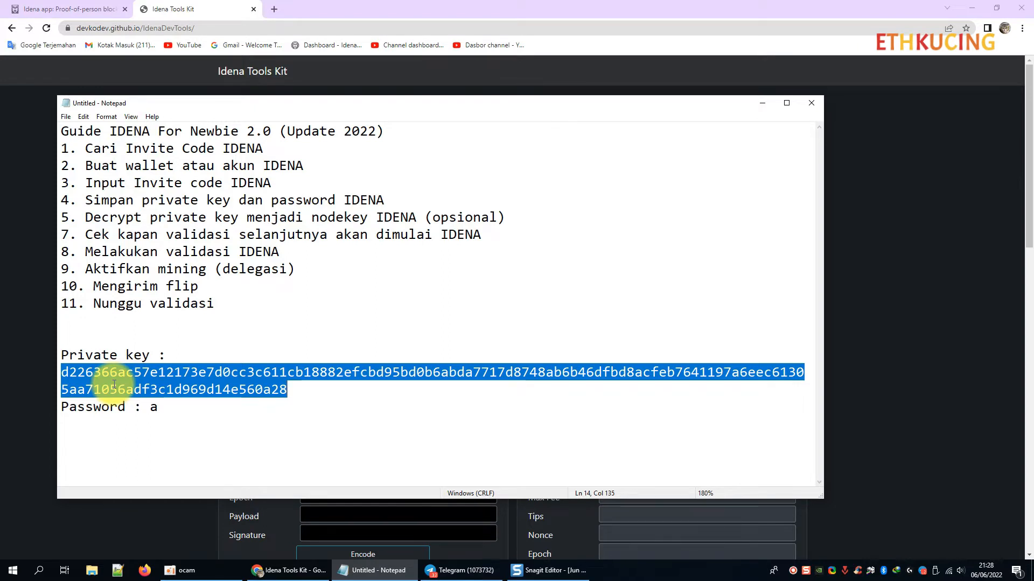
pyautogui.click(171, 8)
pyautogui.click(606, 230)
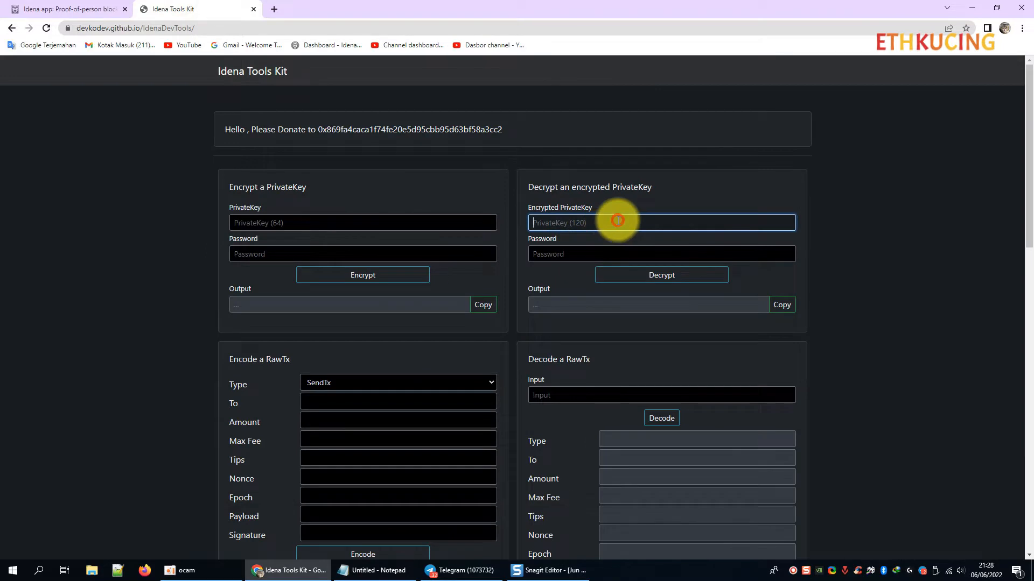
pyautogui.rightClick(617, 221)
pyautogui.click(651, 303)
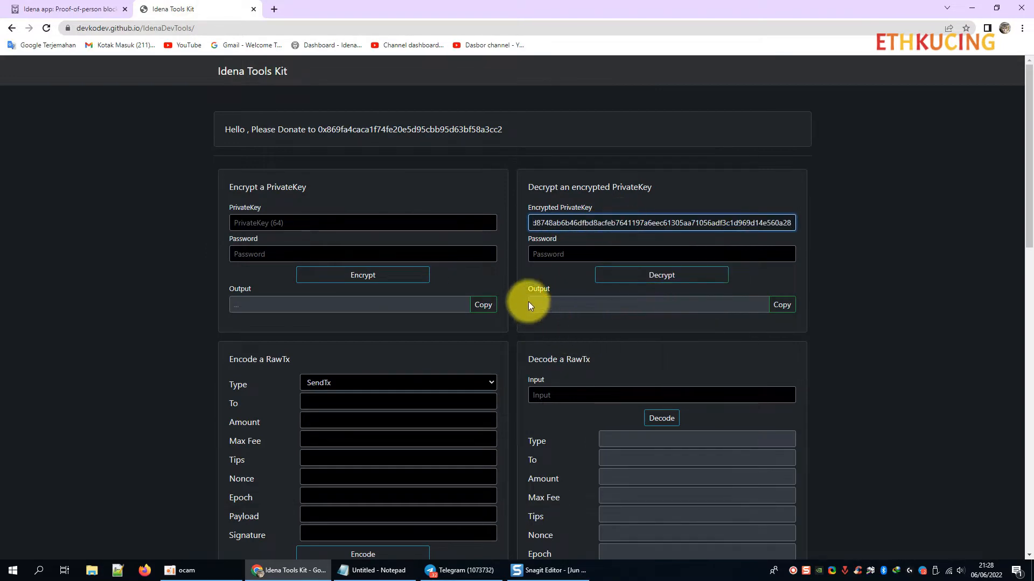
# Enter the password from the guide, decrypt the key and copy the nodekey output.
pyautogui.click(562, 255)
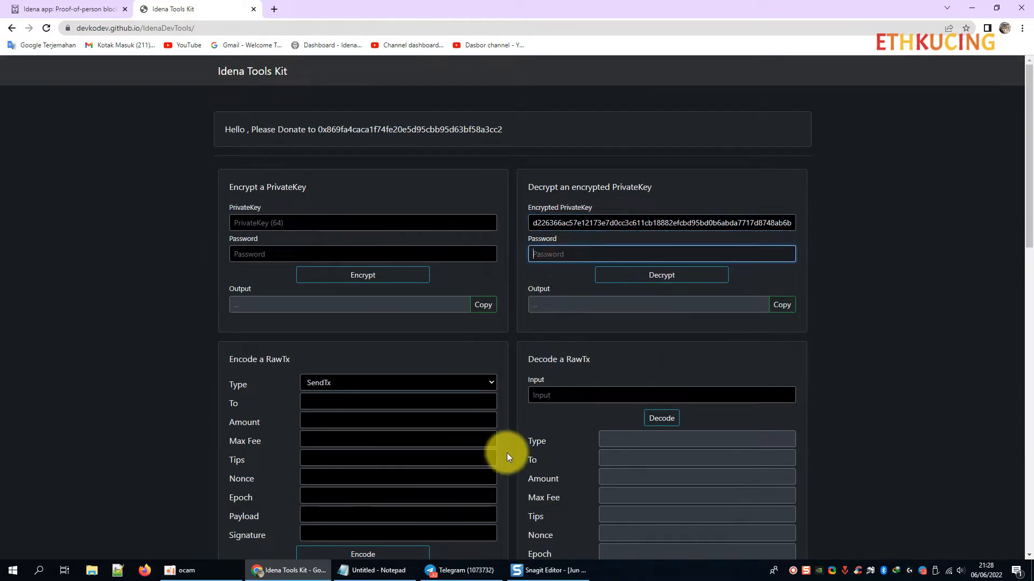
pyautogui.click(347, 570)
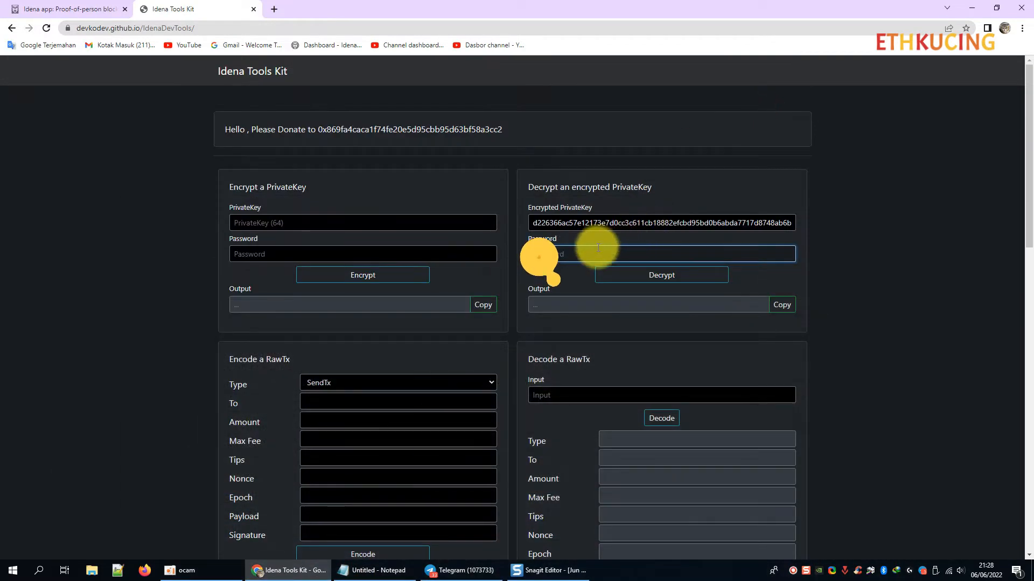
pyautogui.click(676, 278)
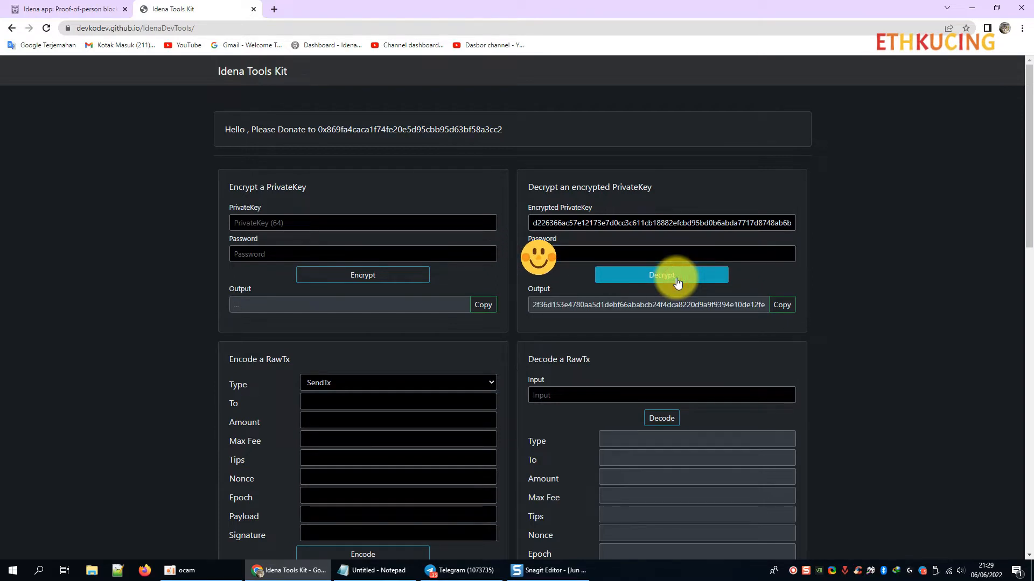
pyautogui.click(784, 306)
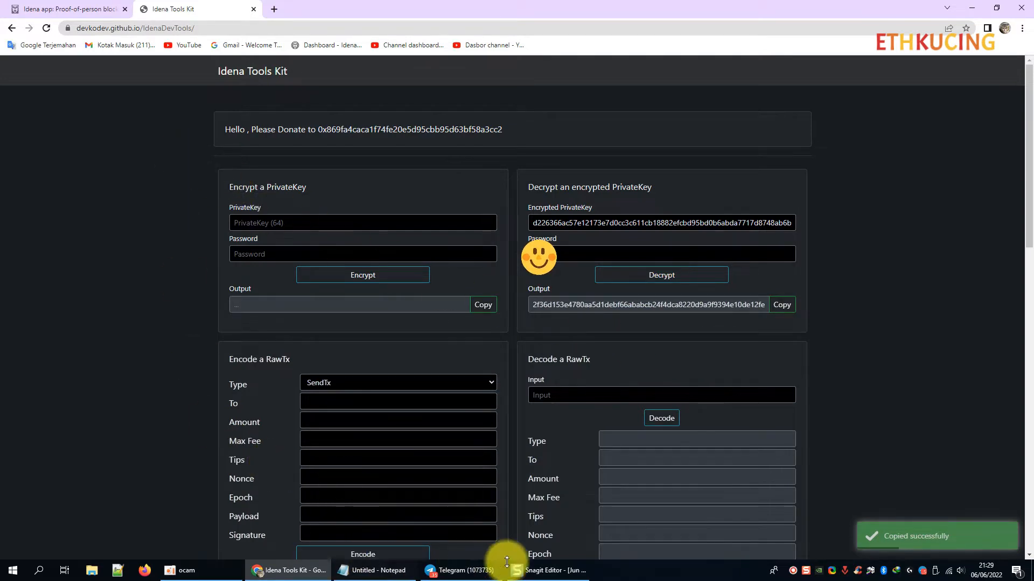
# Add a 'Nodekey :' line with the decrypted key below the password line, then close the Tools Kit tab.
pyautogui.click(384, 572)
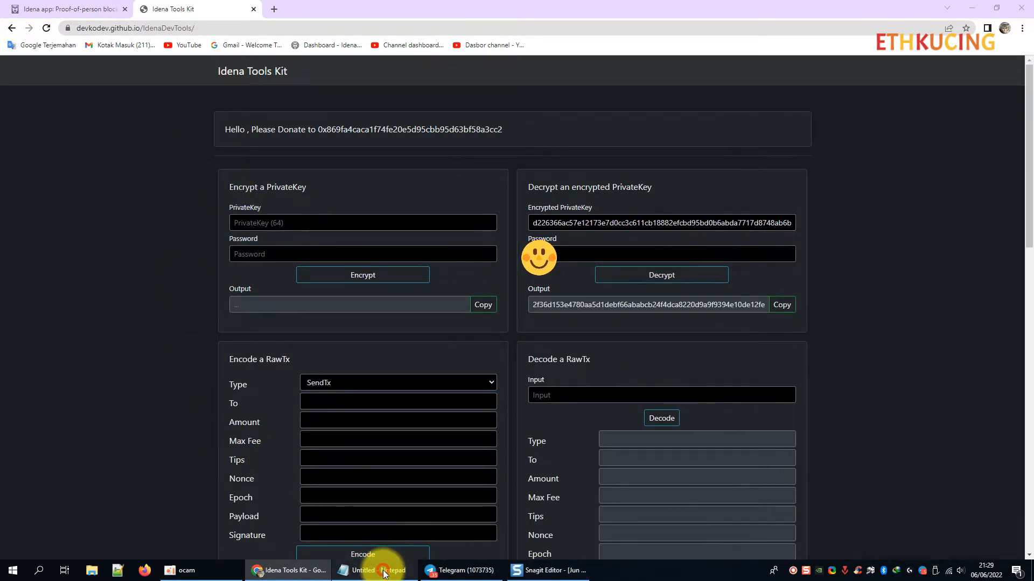
pyautogui.click(173, 406)
pyautogui.press('Return')
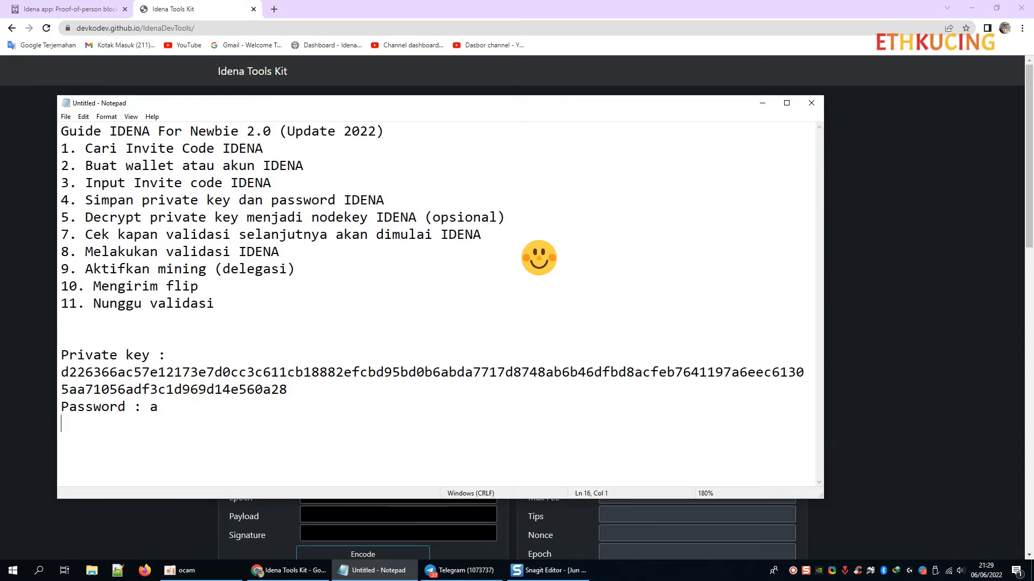
pyautogui.write('Nodekey :')
pyautogui.hotkey('ctrl', 'v')
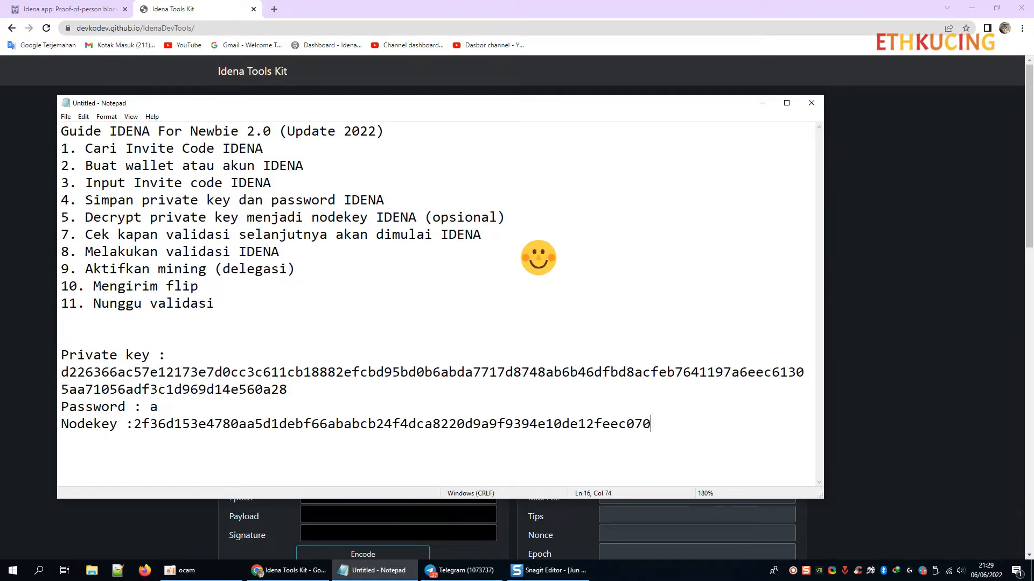
pyautogui.click(61, 356)
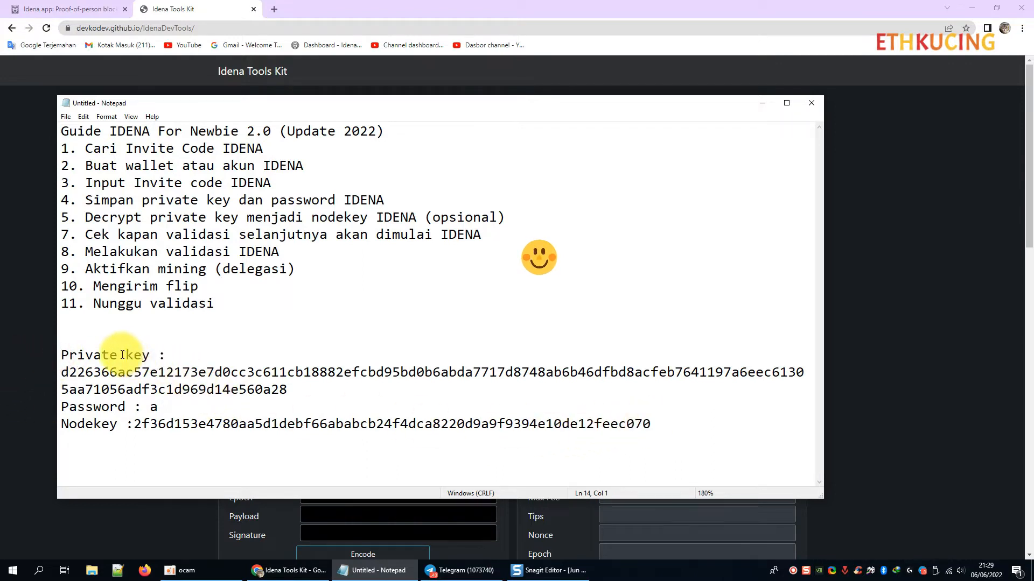
pyautogui.click(157, 410)
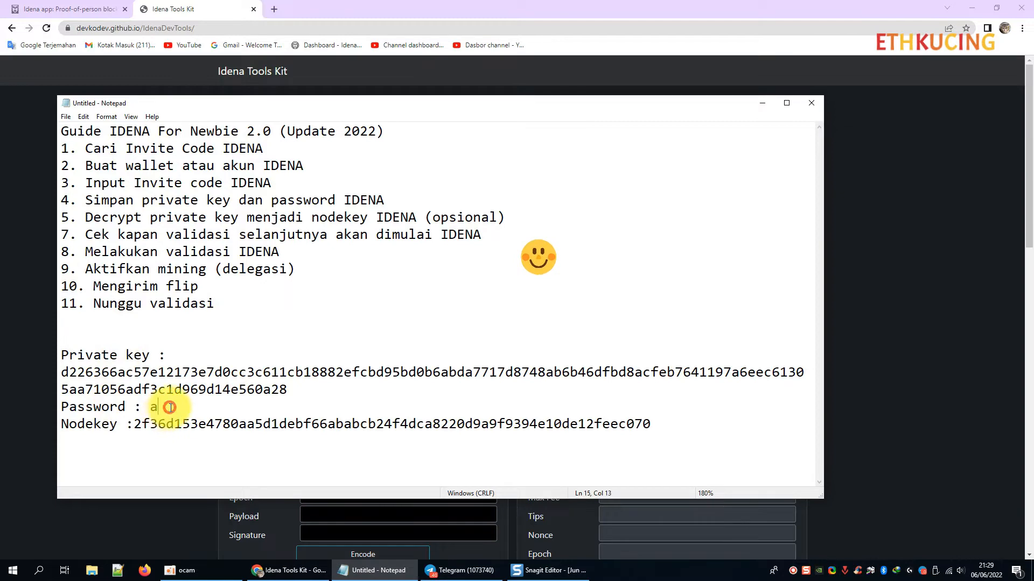
pyautogui.press('Return')
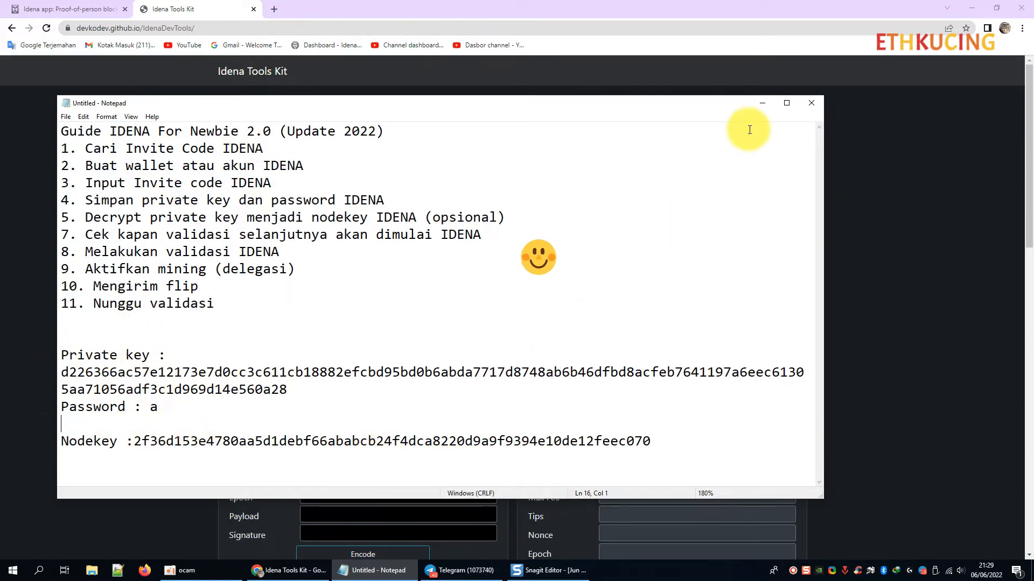
pyautogui.click(762, 103)
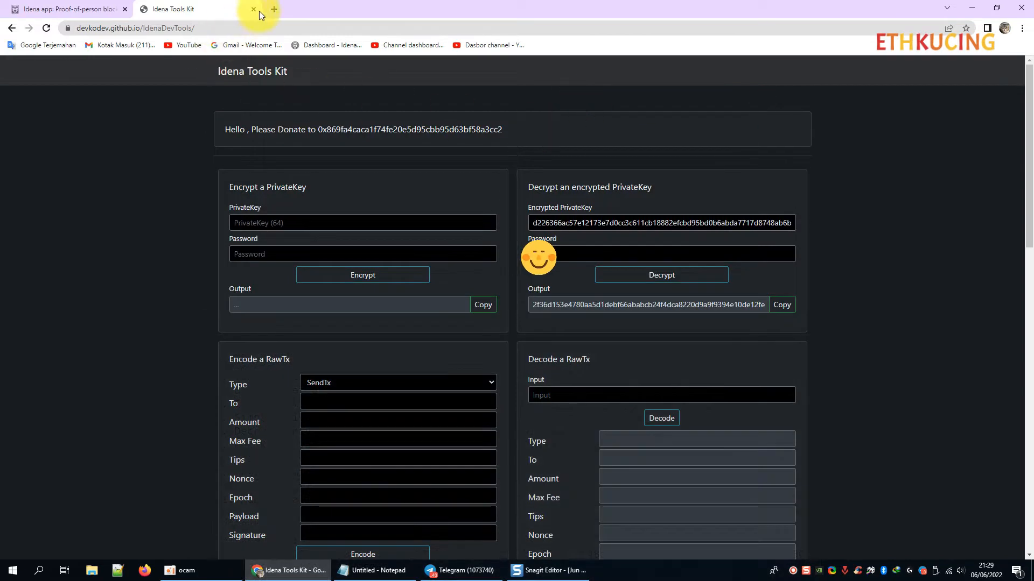
pyautogui.click(253, 9)
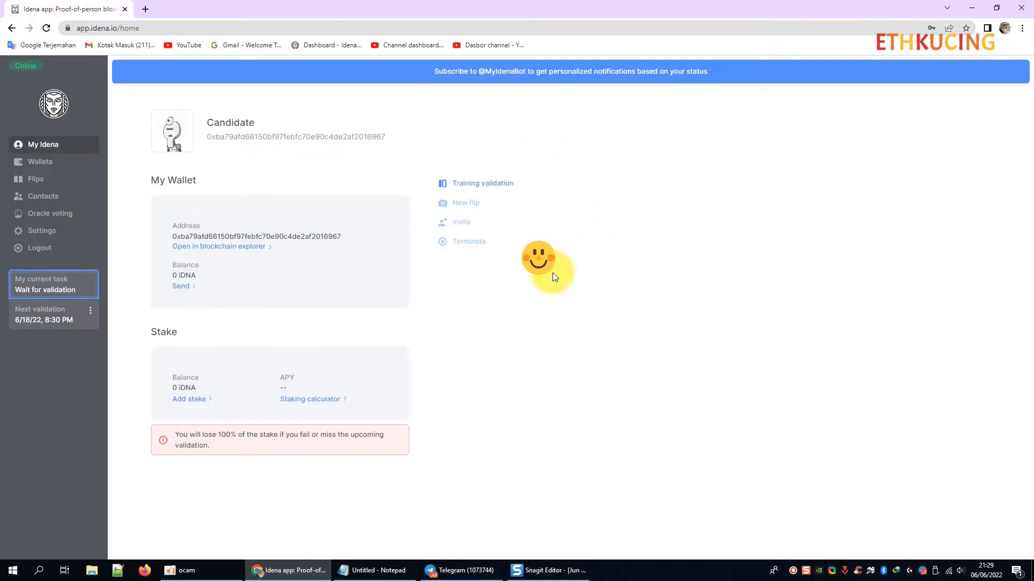
pyautogui.click(975, 7)
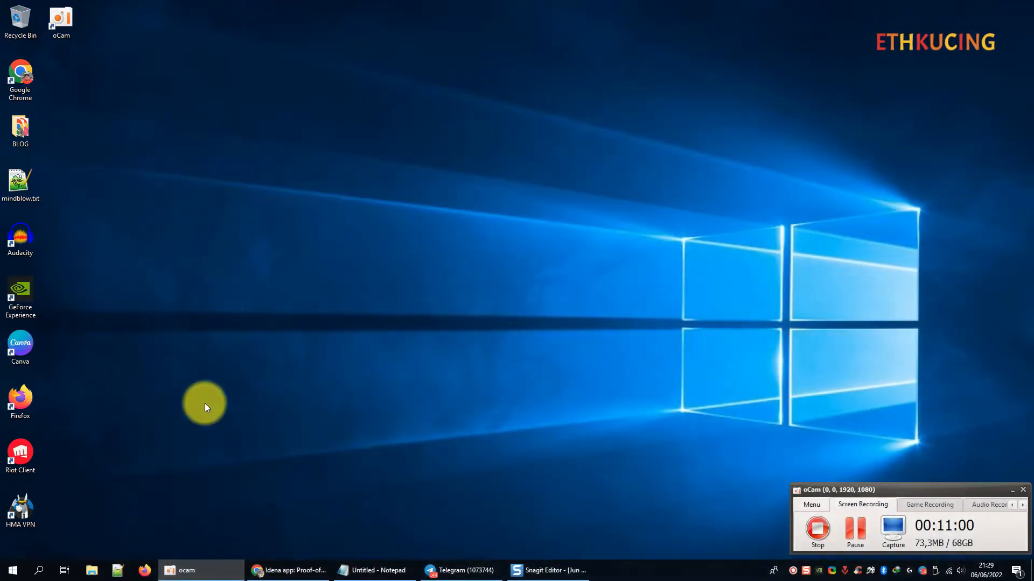
pyautogui.click(372, 570)
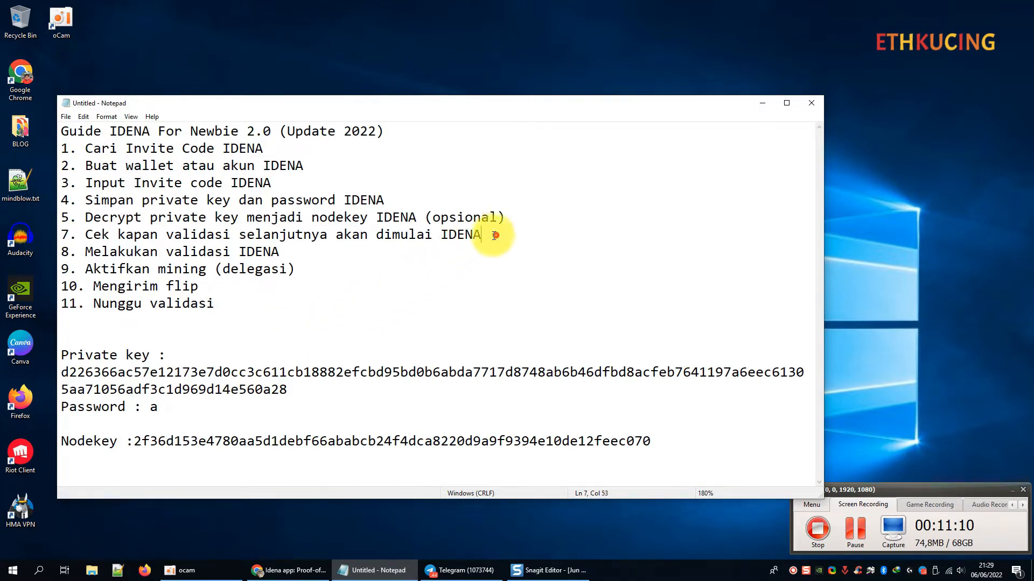
pyautogui.moveTo(487, 234); pyautogui.dragTo(54, 233)
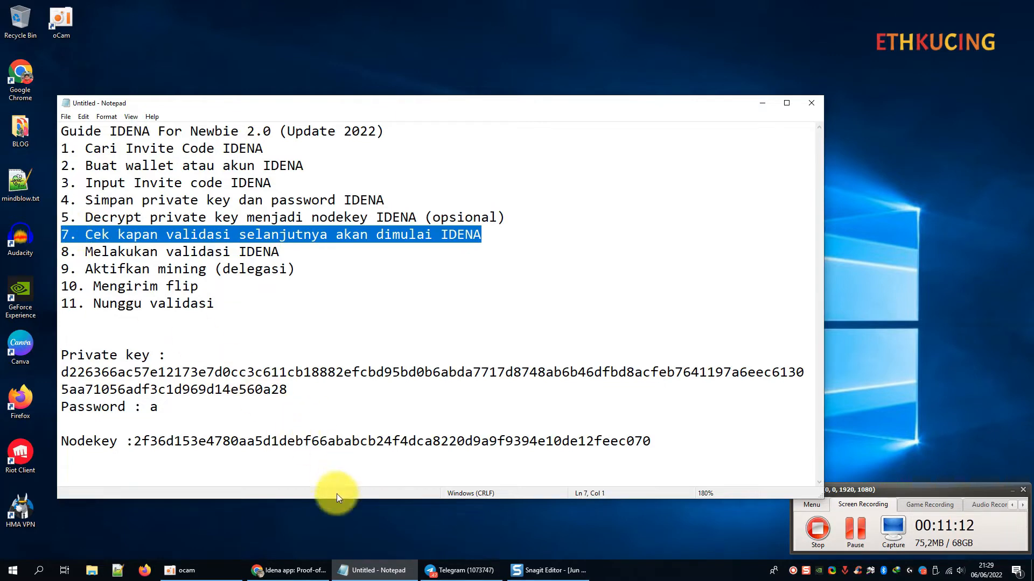
pyautogui.click(289, 570)
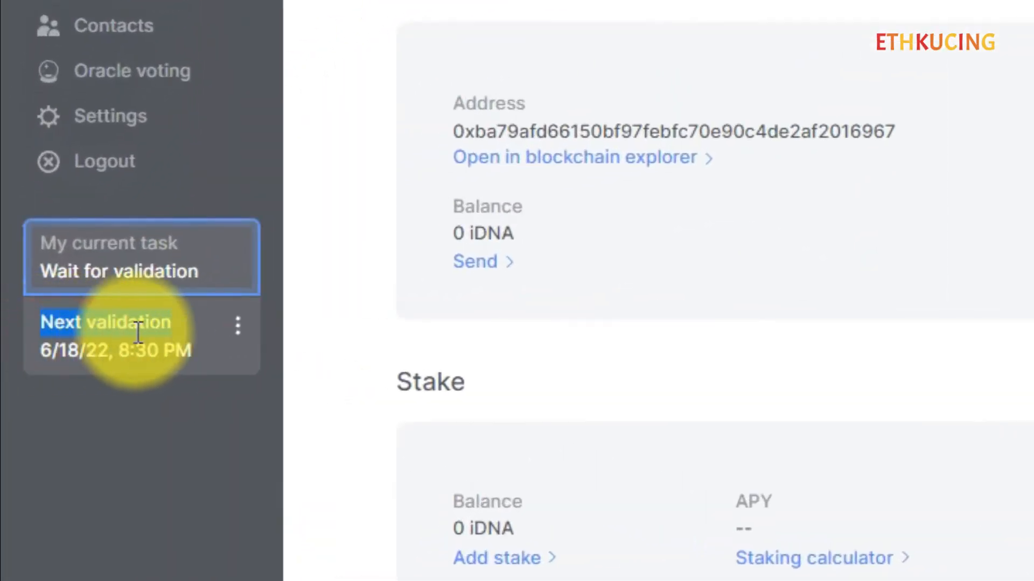
pyautogui.click(70, 351)
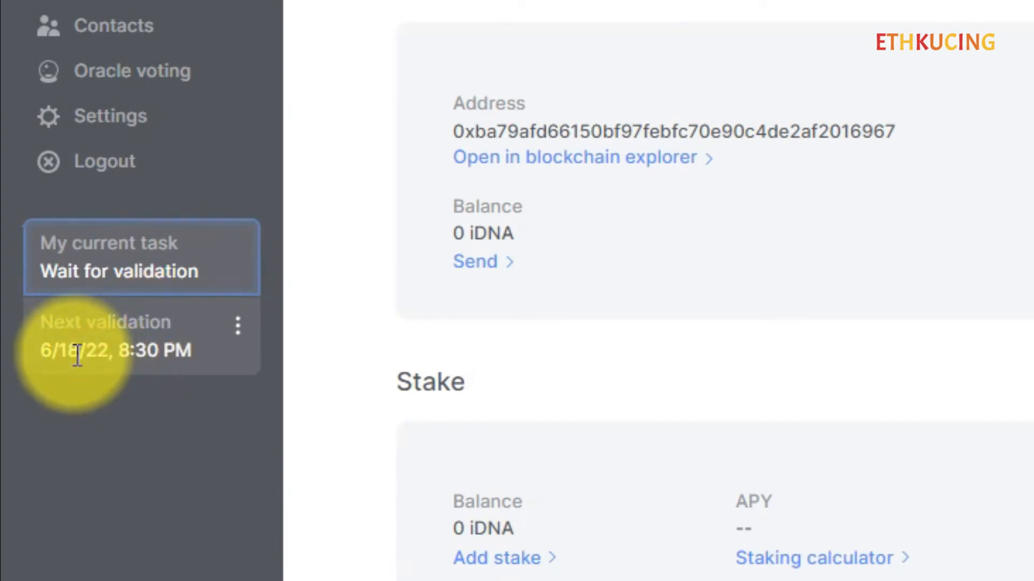
pyautogui.moveTo(79, 352); pyautogui.dragTo(50, 351)
pyautogui.click(49, 350)
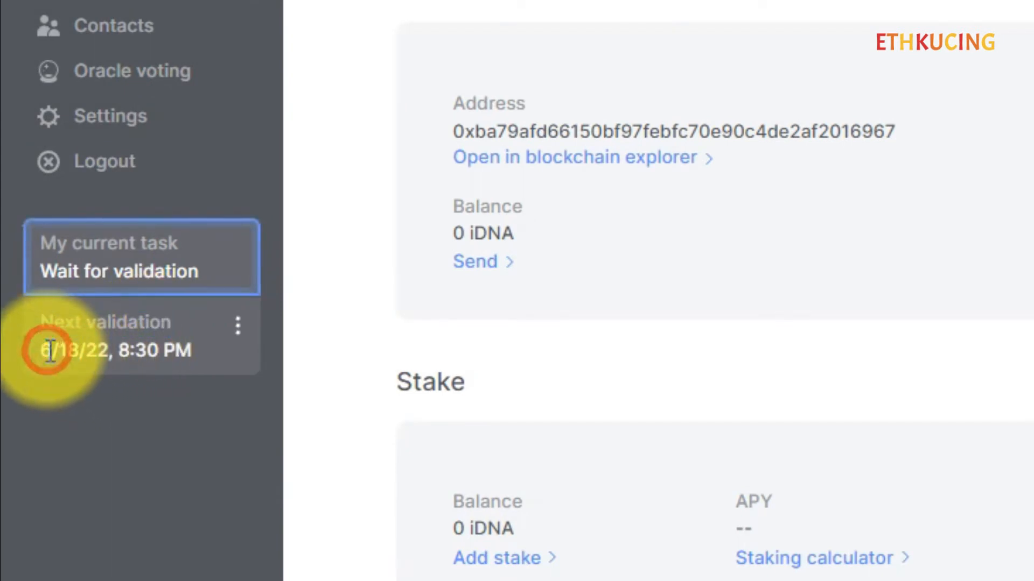
pyautogui.click(100, 350)
pyautogui.click(144, 347)
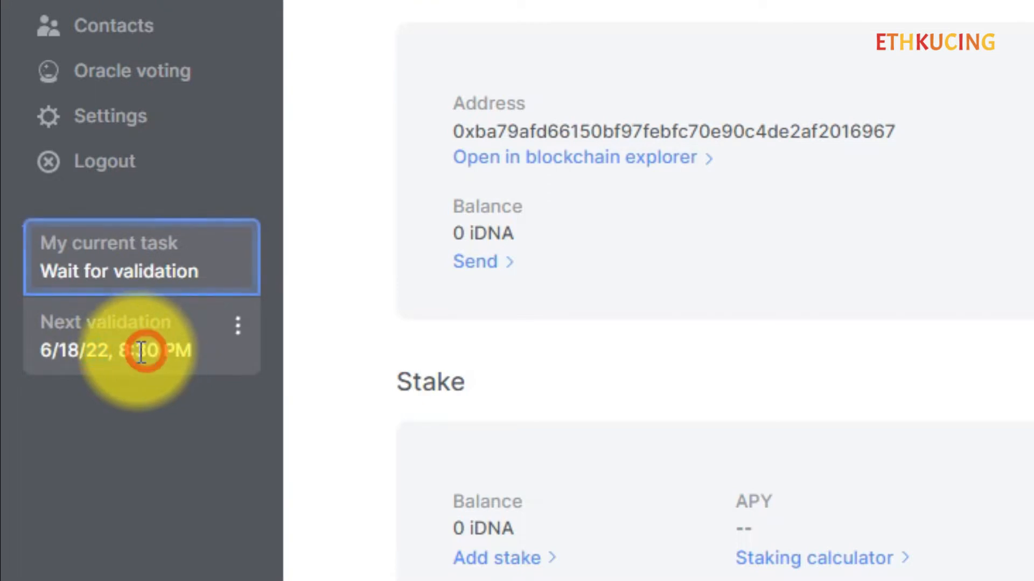
pyautogui.click(123, 354)
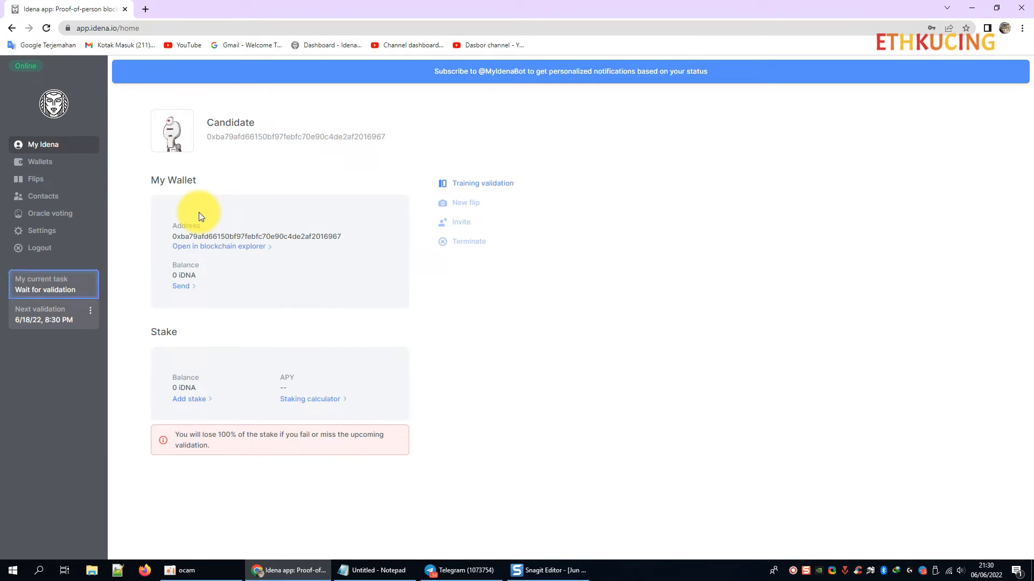
# Open idena.io in a new tab and scroll down to the next-validation countdown.
pyautogui.click(146, 9)
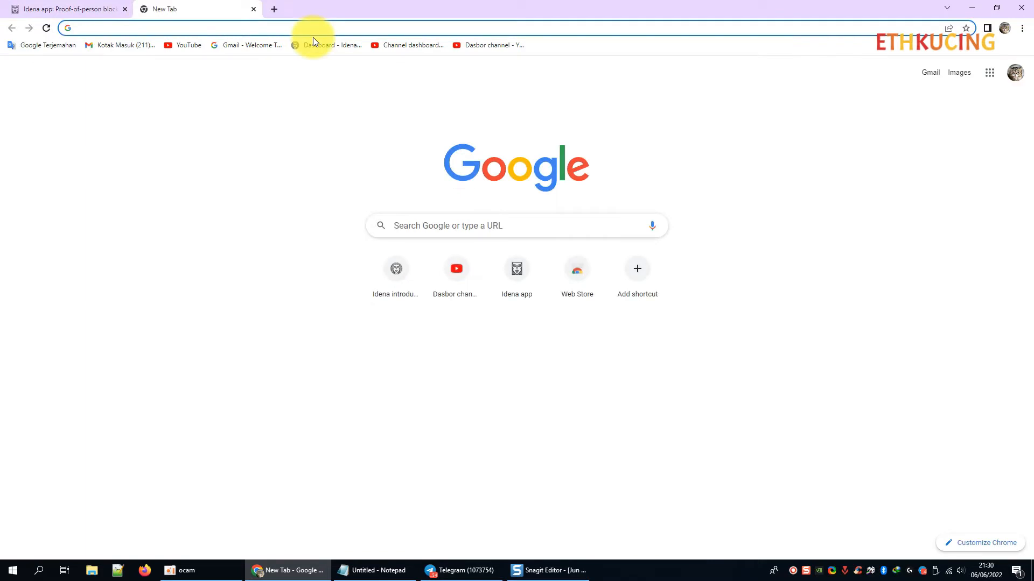
pyautogui.write('iden')
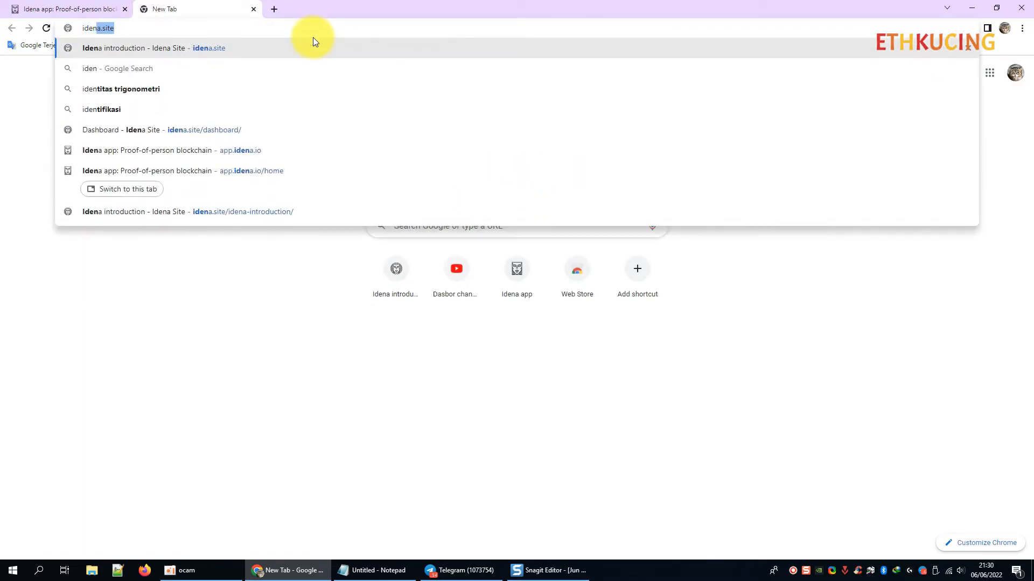
pyautogui.write('a,')
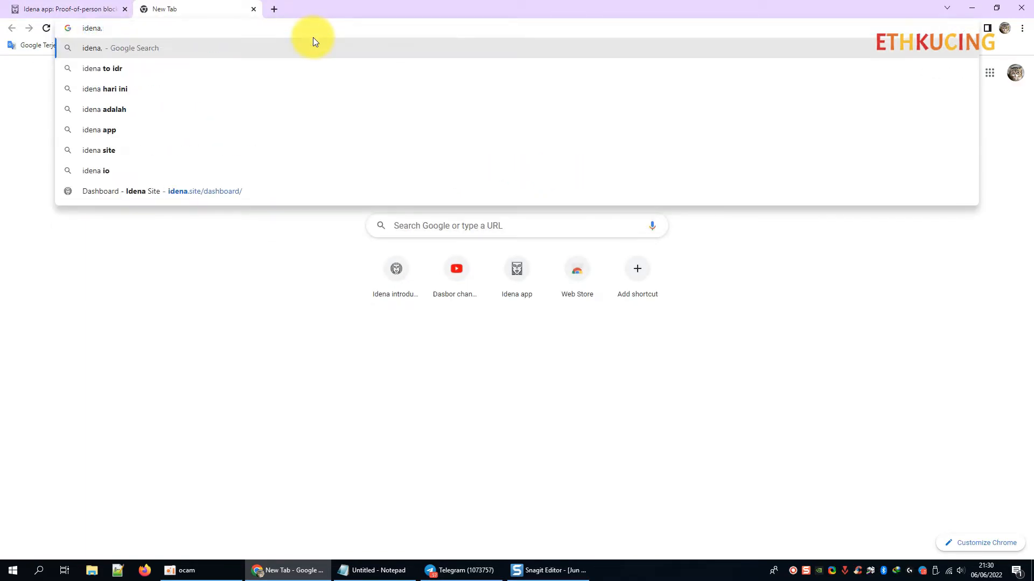
pyautogui.press('BackSpace')
pyautogui.write('.io')
pyautogui.press('Return')
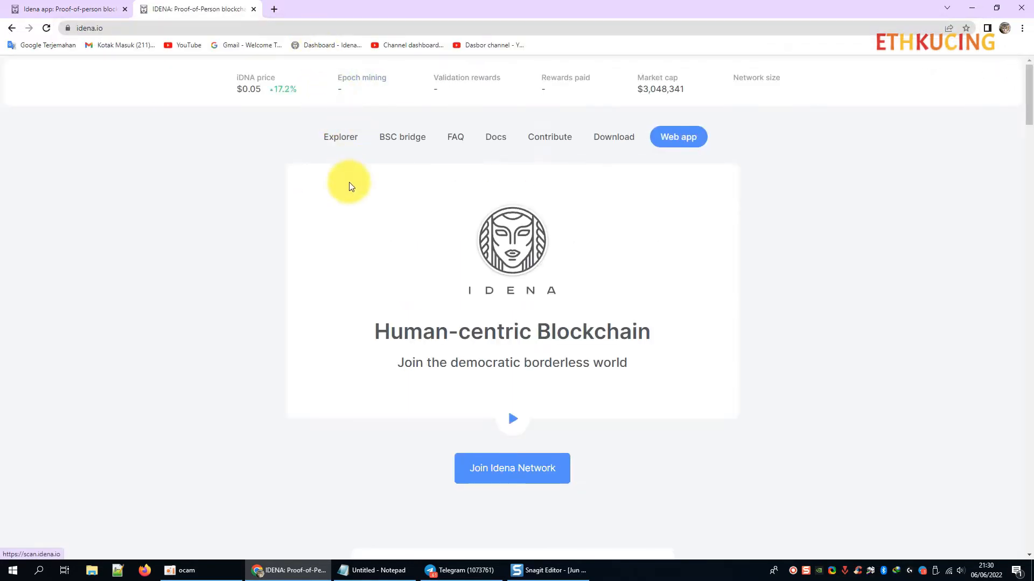
pyautogui.scroll(-5, 322, 212)
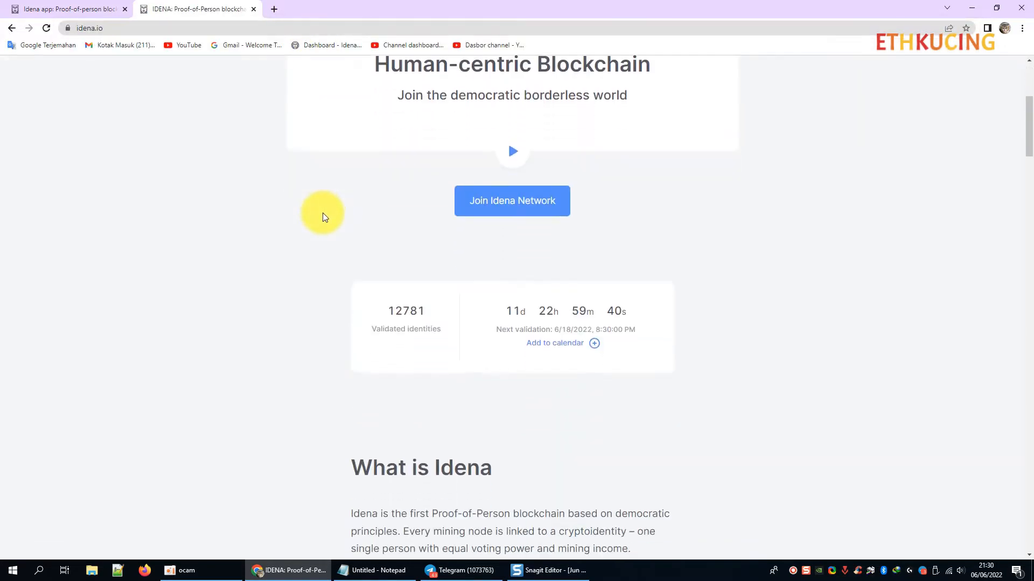
pyautogui.scroll(-1, 323, 220)
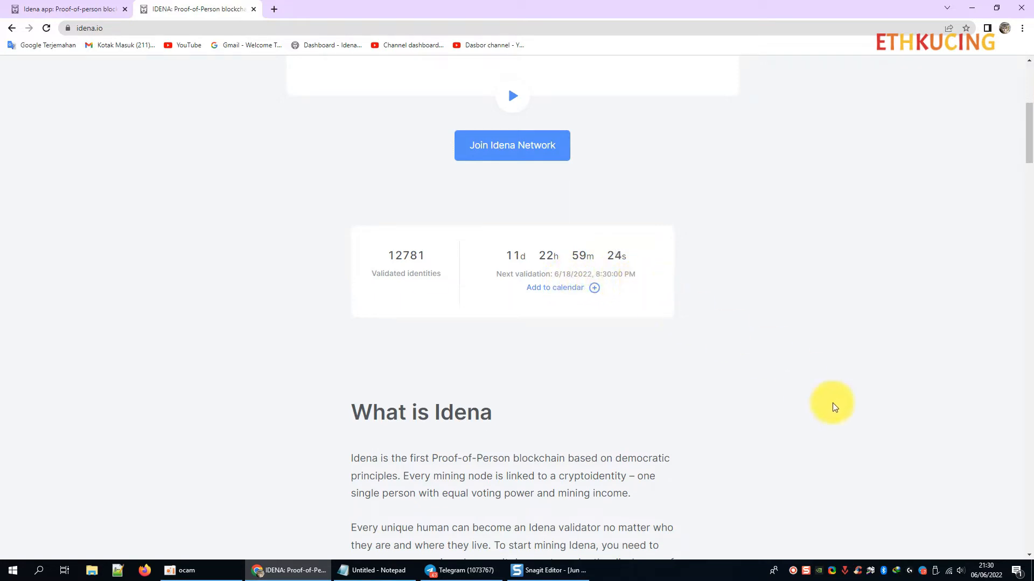
# Check June 18 in the Windows calendar, then bring the Notepad guide back.
pyautogui.click(985, 570)
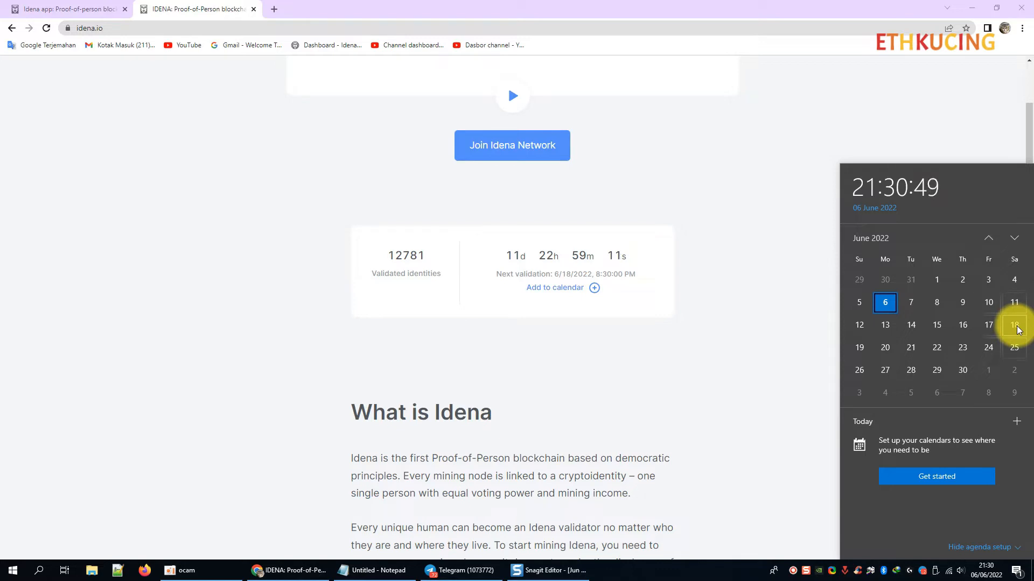
pyautogui.click(734, 365)
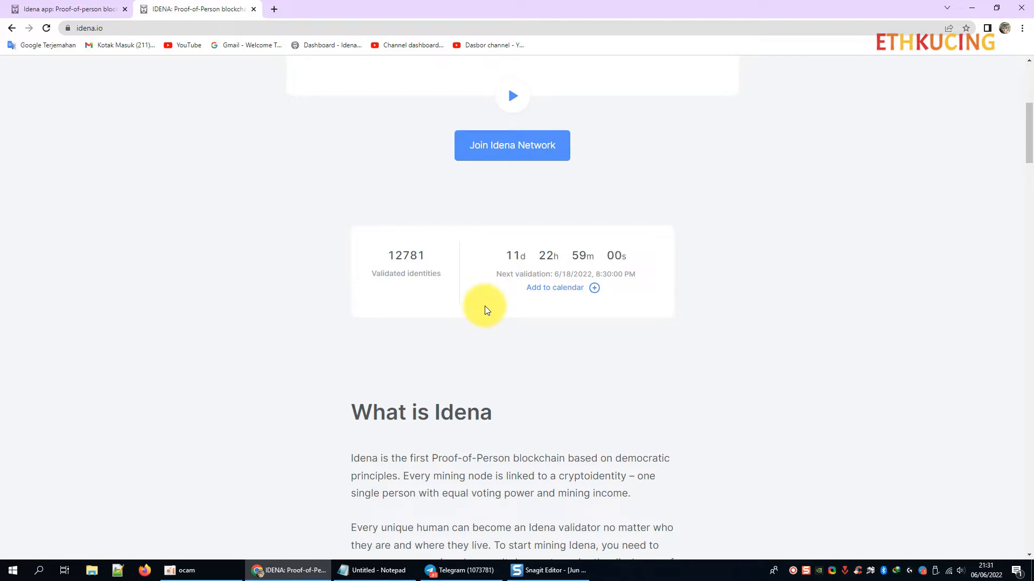
pyautogui.click(366, 570)
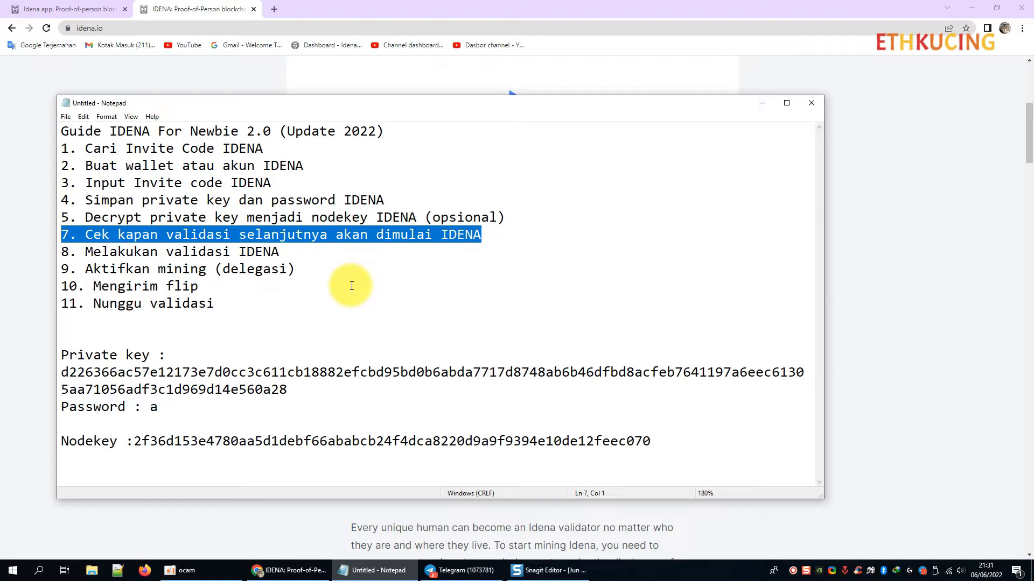
# Highlight the step 8 'Melakukan' text in the guide, then minimize Notepad to reveal idena.io.
pyautogui.click(337, 285)
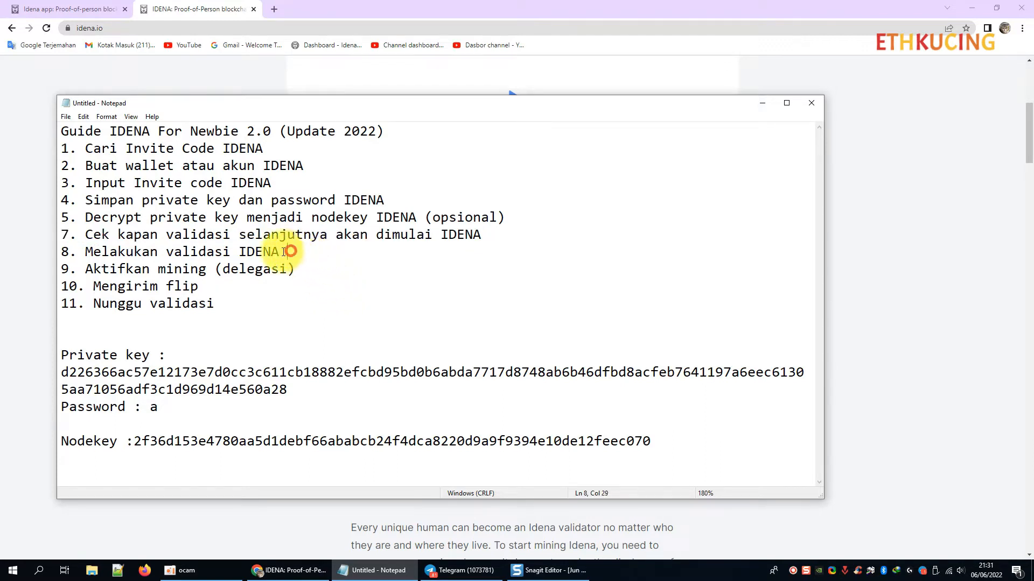
pyautogui.moveTo(296, 253); pyautogui.dragTo(88, 258)
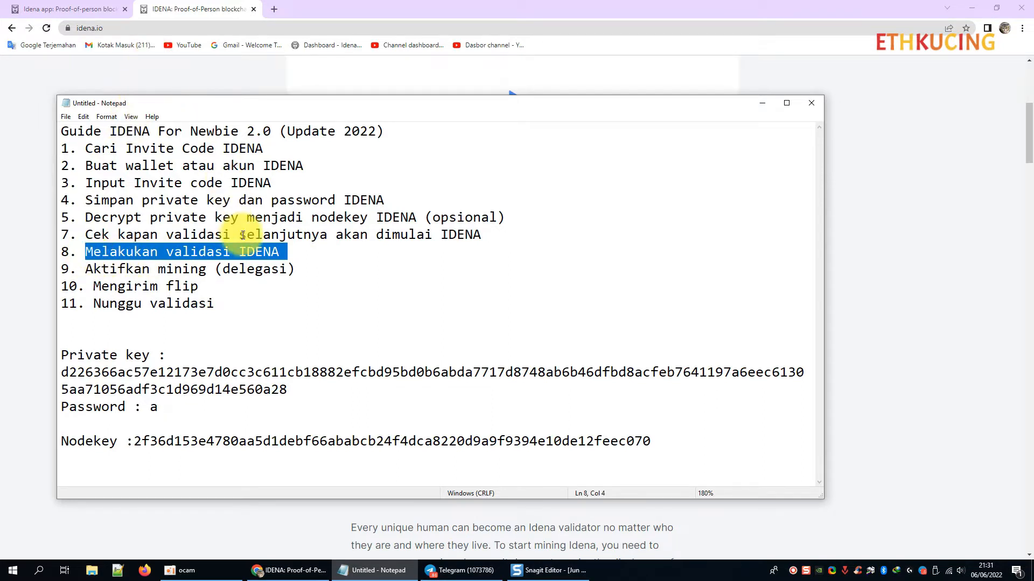
pyautogui.click(347, 280)
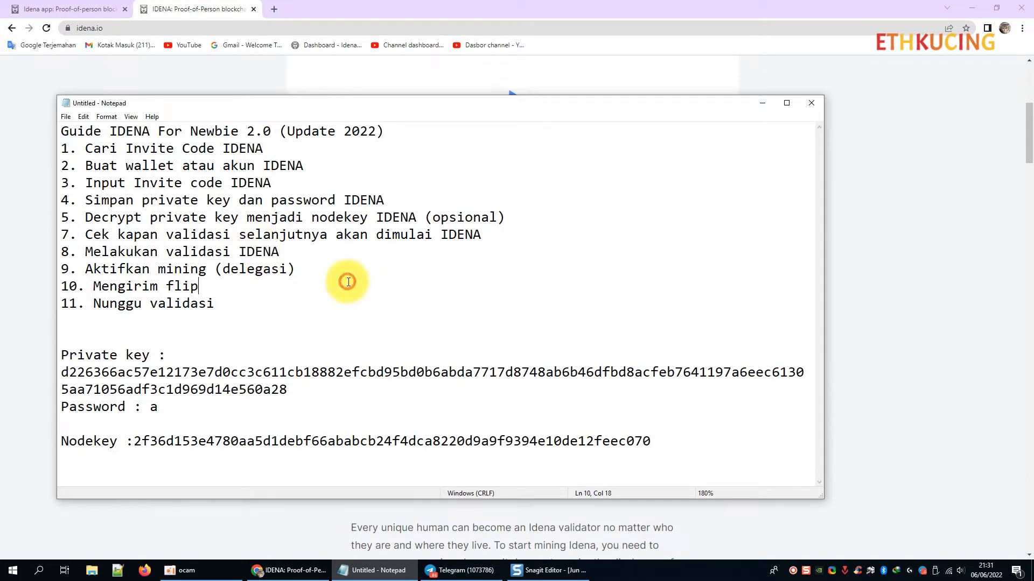
pyautogui.moveTo(294, 256); pyautogui.dragTo(151, 266)
pyautogui.click(183, 251)
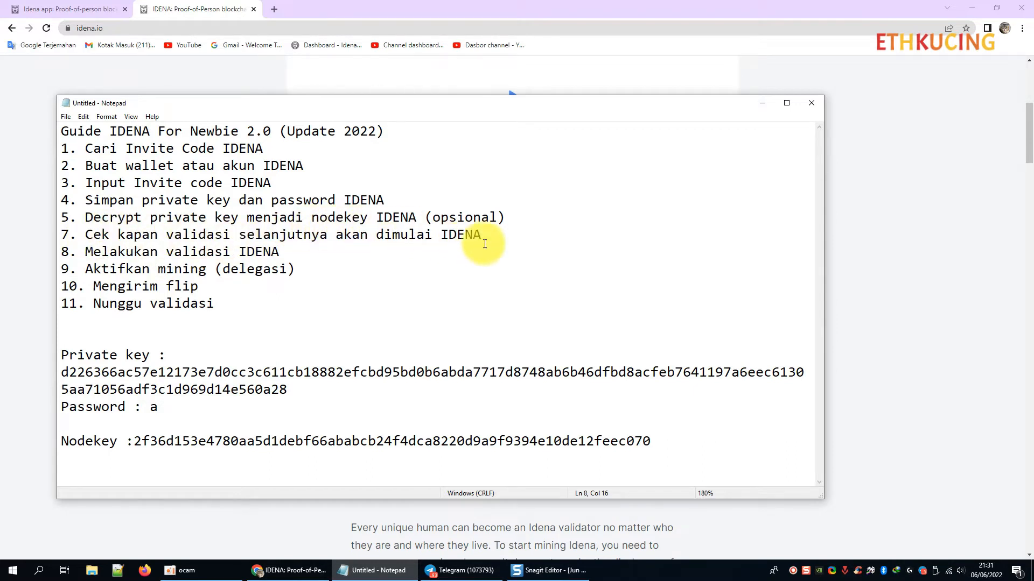
pyautogui.doubleClick(113, 251)
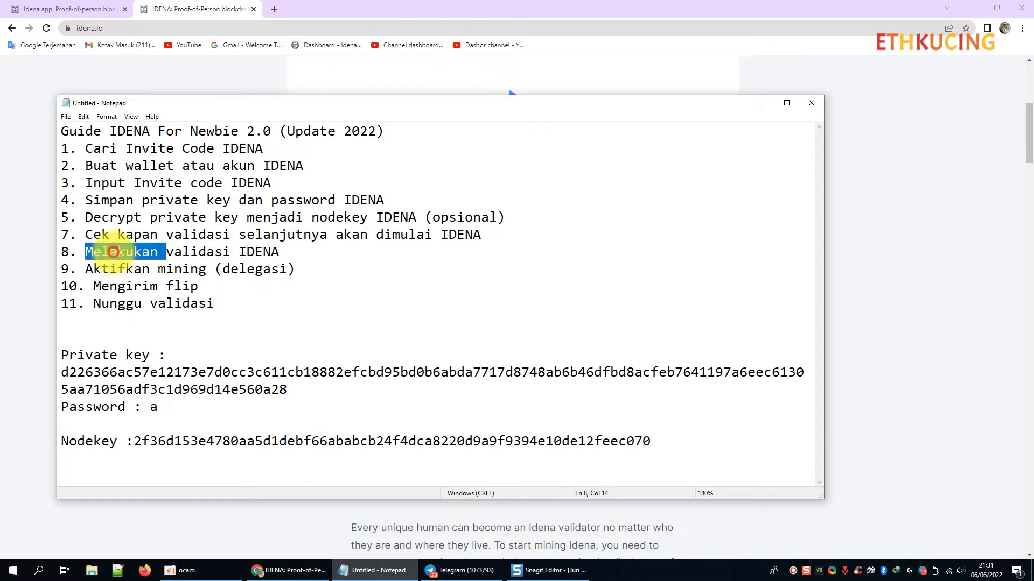
pyautogui.moveTo(113, 252); pyautogui.dragTo(283, 252)
pyautogui.click(307, 266)
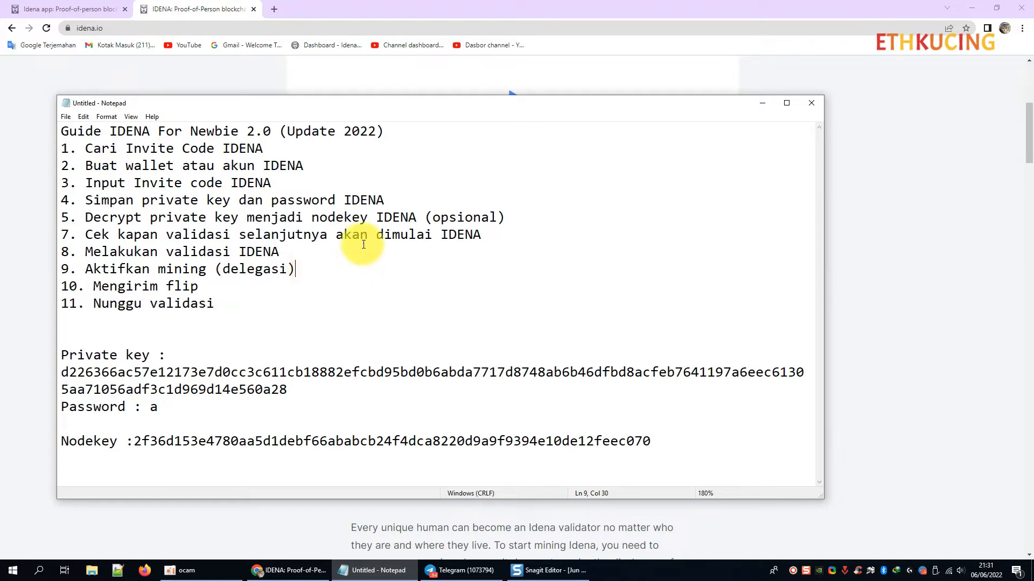
pyautogui.click(761, 104)
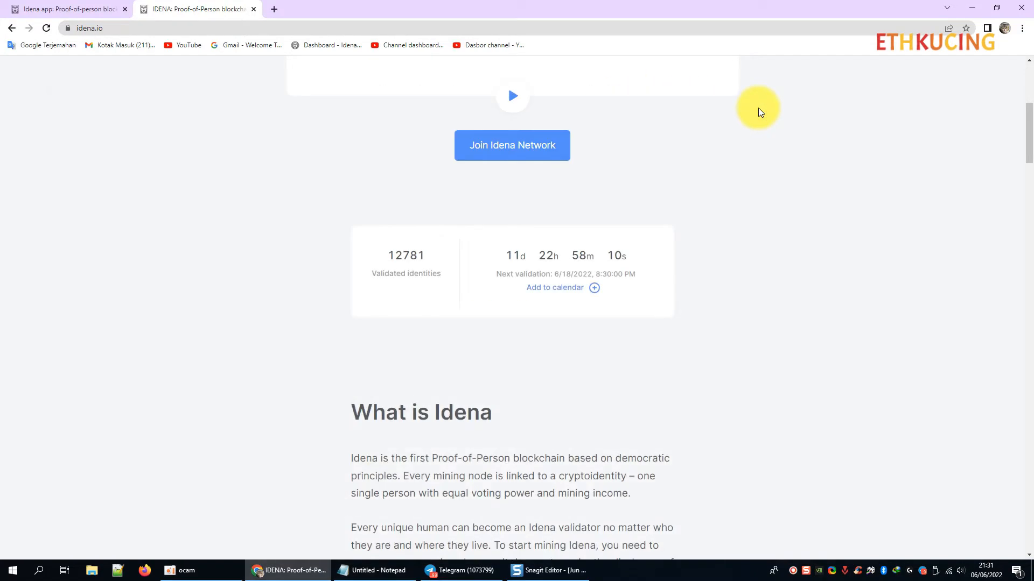
# On the app.idena.io tab, schedule an Easy training validation to start immediately.
pyautogui.click(75, 5)
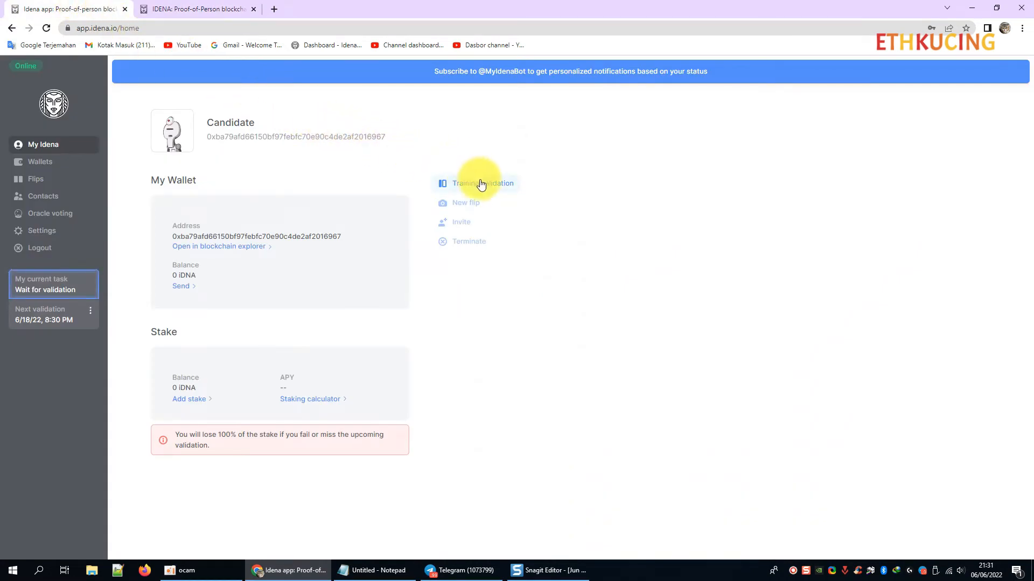
pyautogui.click(503, 184)
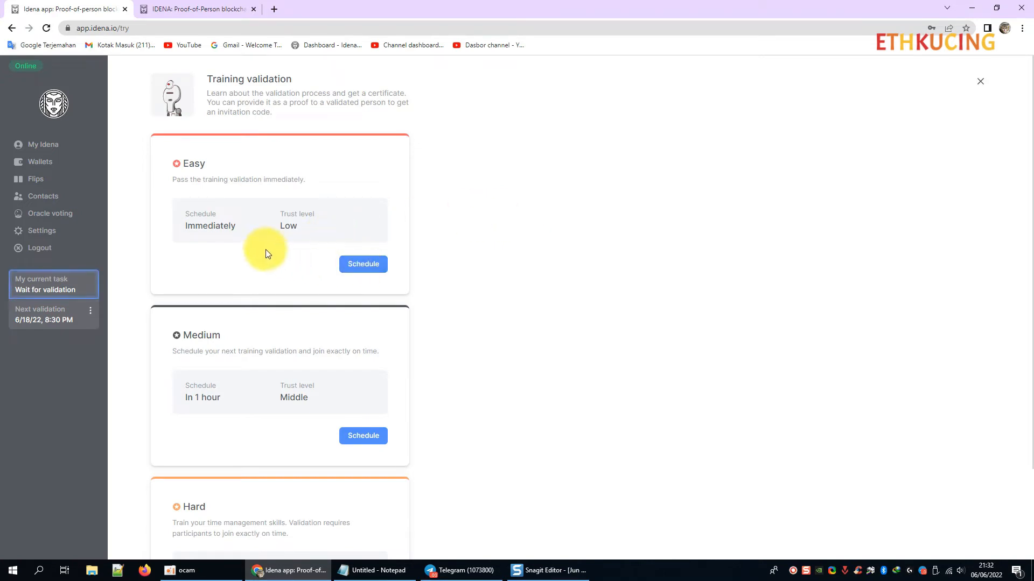
pyautogui.click(361, 262)
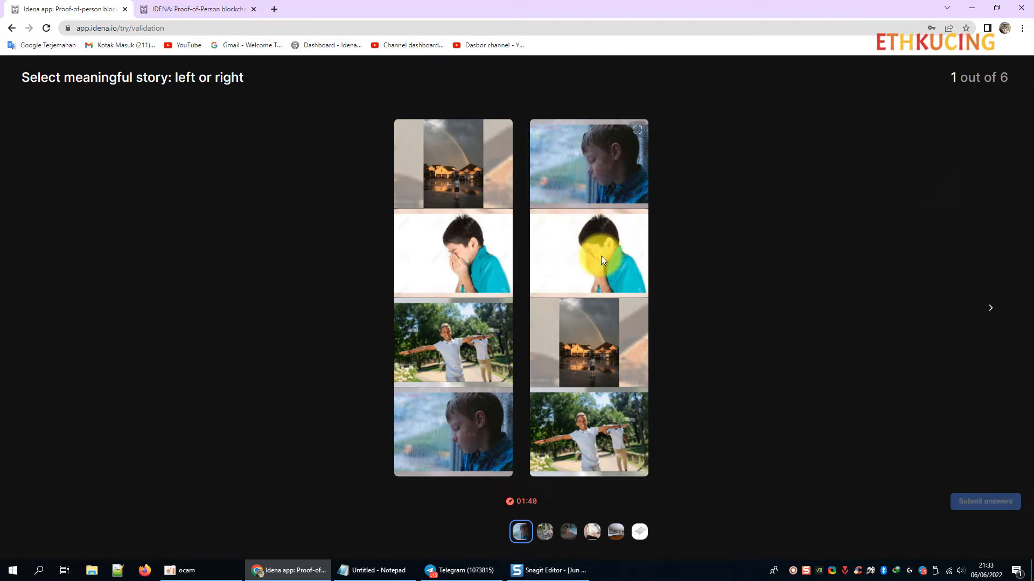
# Answer the six flips in order: right, right, left, left, left, right.
pyautogui.click(590, 403)
pyautogui.click(541, 533)
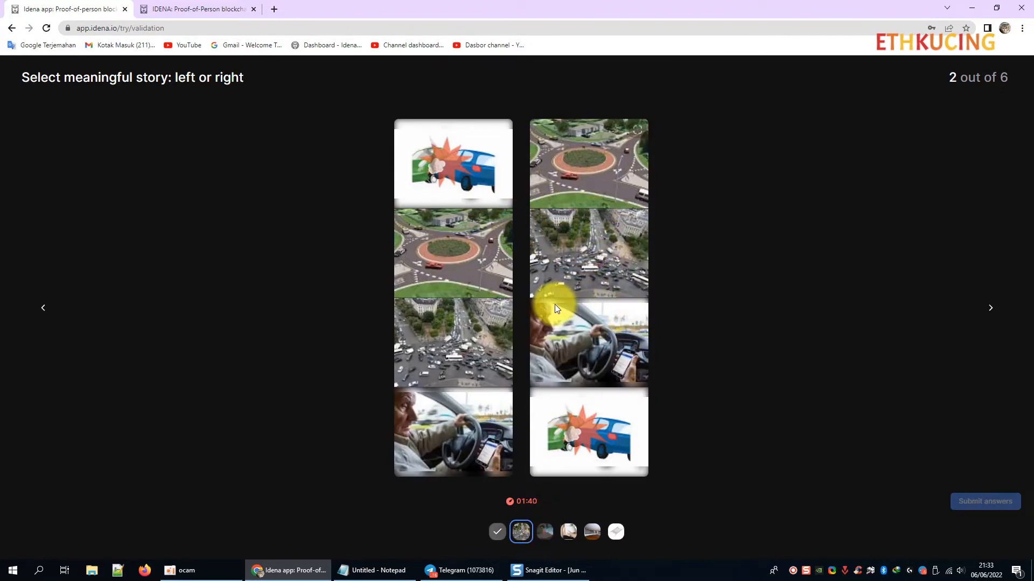
pyautogui.click(592, 317)
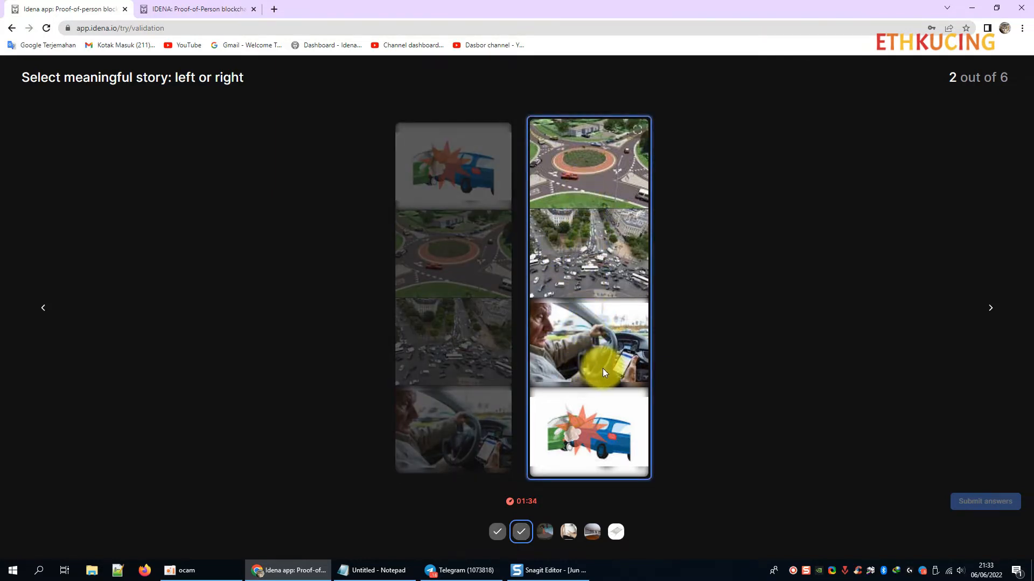
pyautogui.click(547, 530)
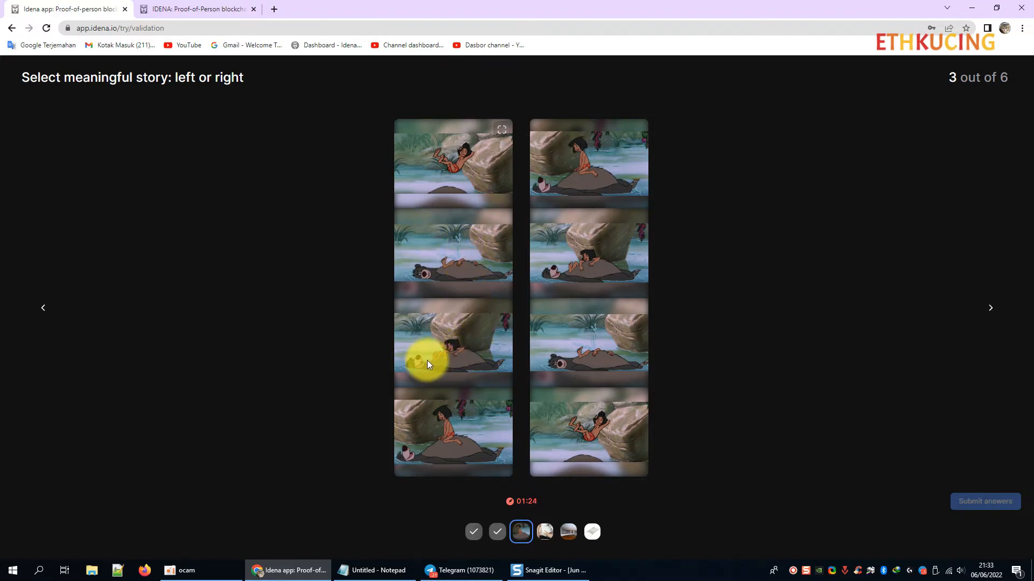
pyautogui.click(463, 444)
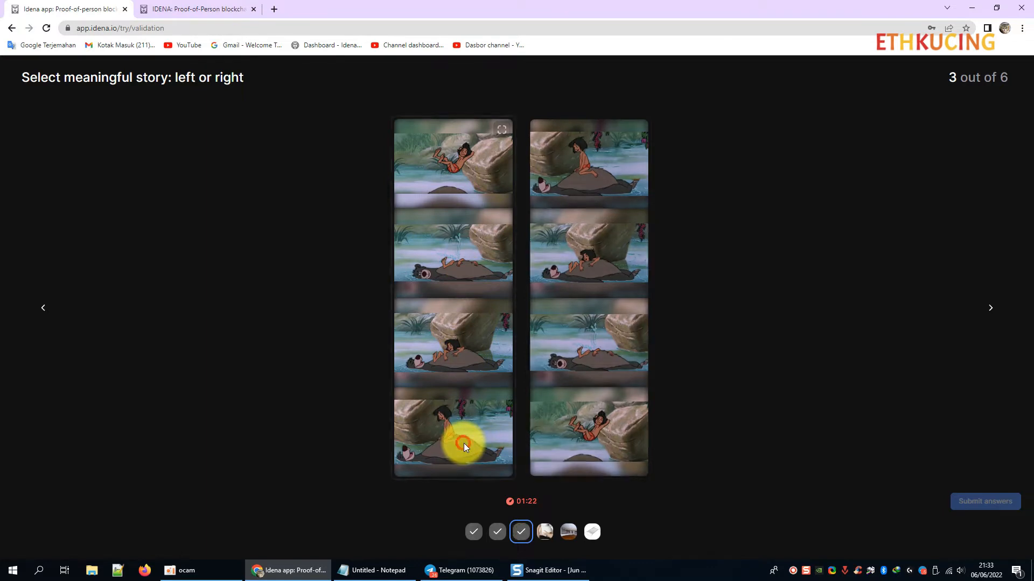
pyautogui.click(541, 535)
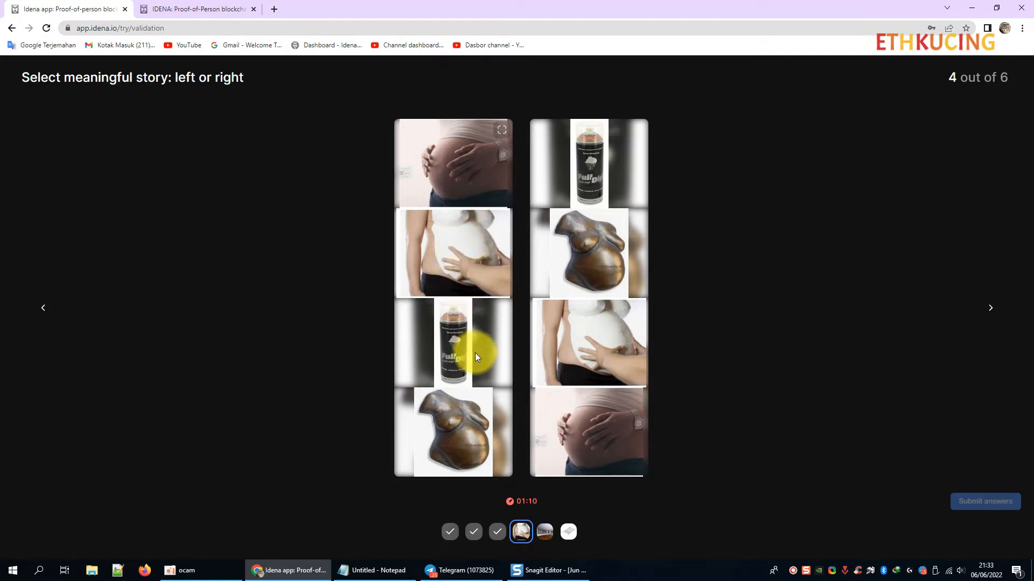
pyautogui.click(472, 443)
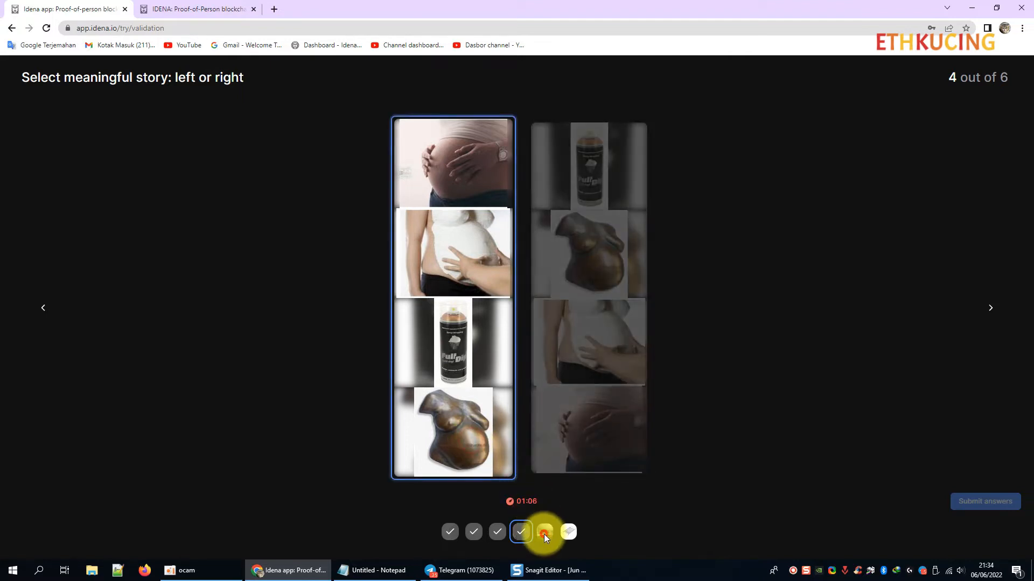
pyautogui.click(544, 533)
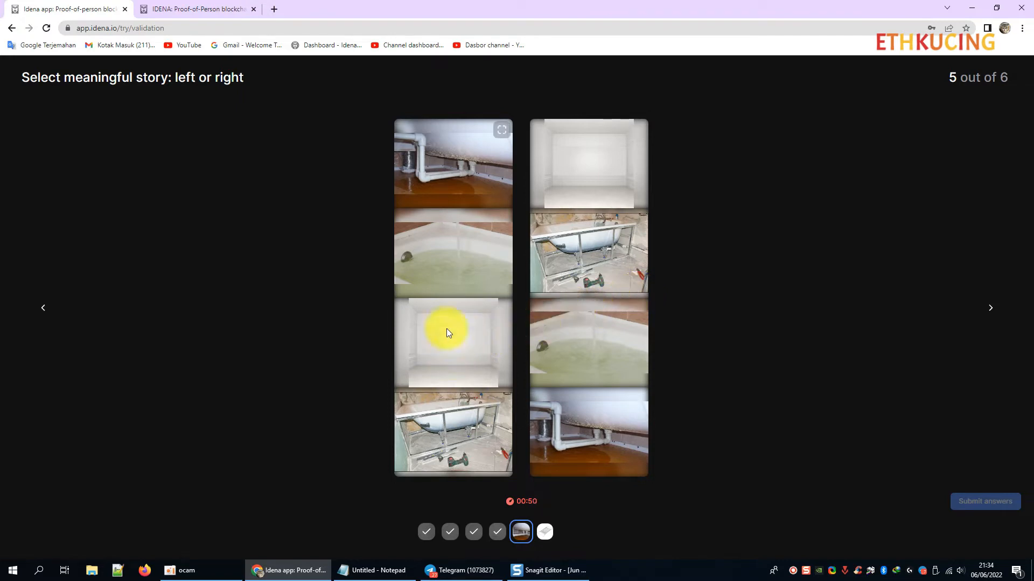
pyautogui.click(452, 265)
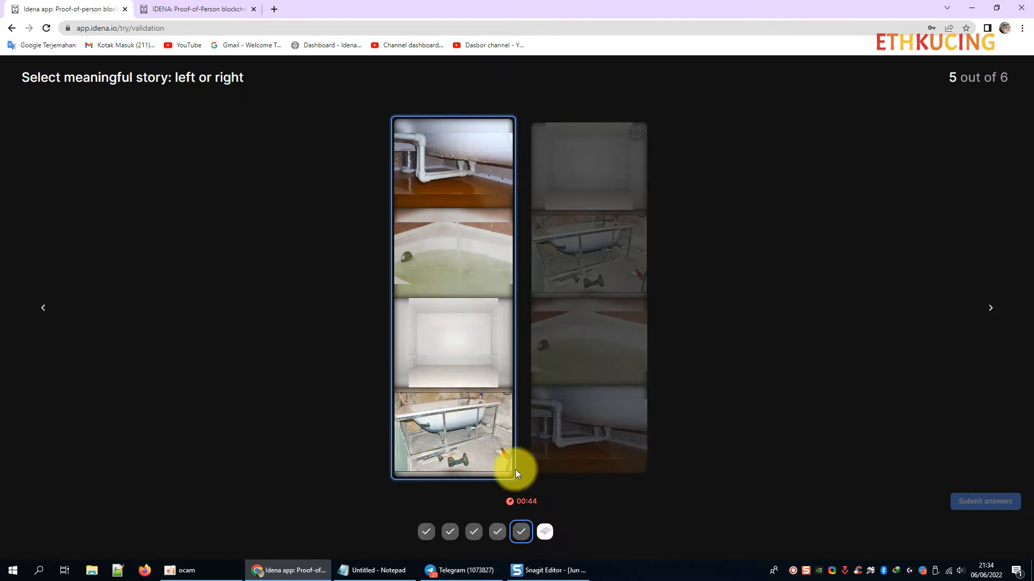
pyautogui.click(544, 533)
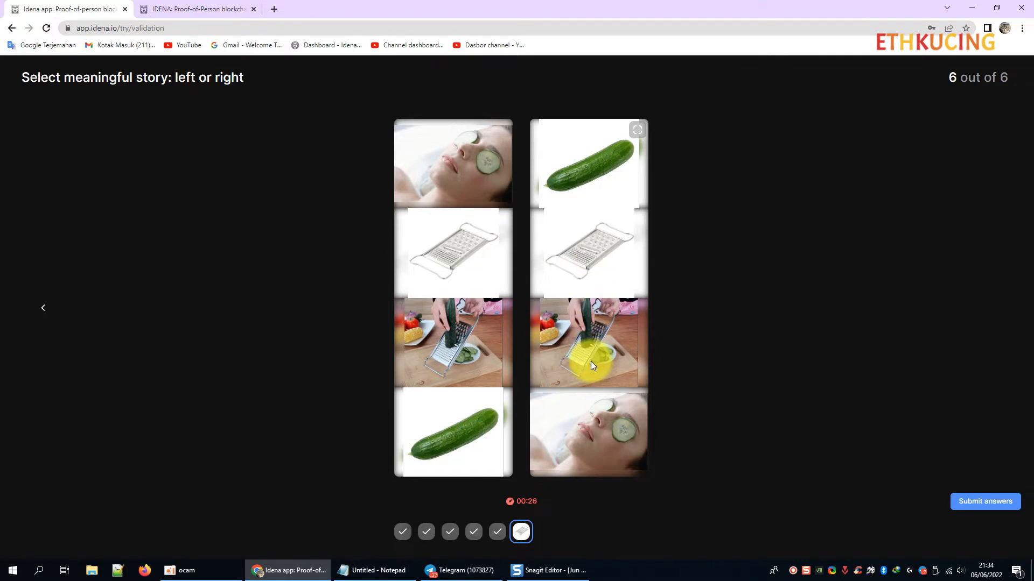
pyautogui.click(572, 449)
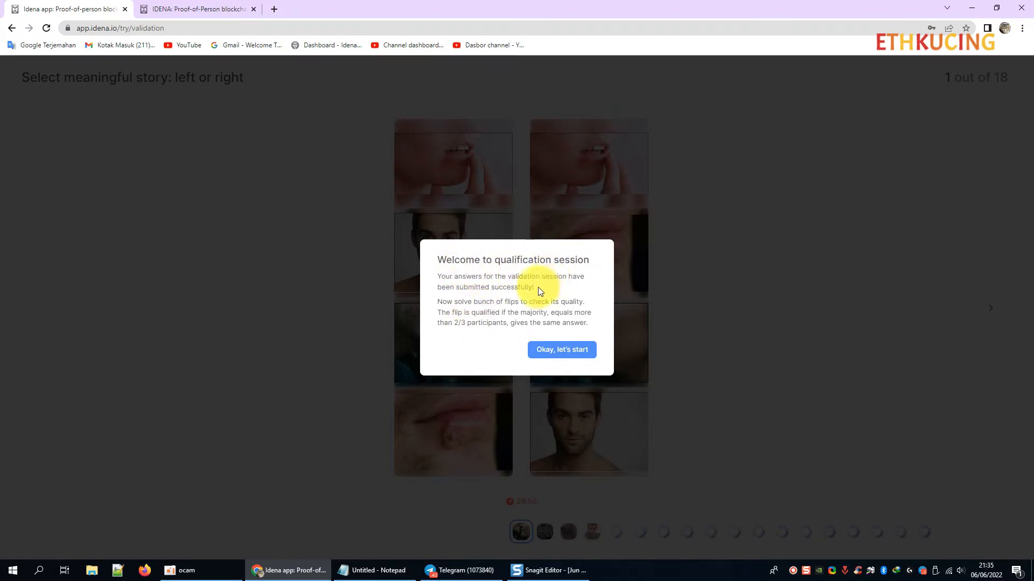
# Start the 18-flip qualification session from its welcome dialog.
pyautogui.click(564, 350)
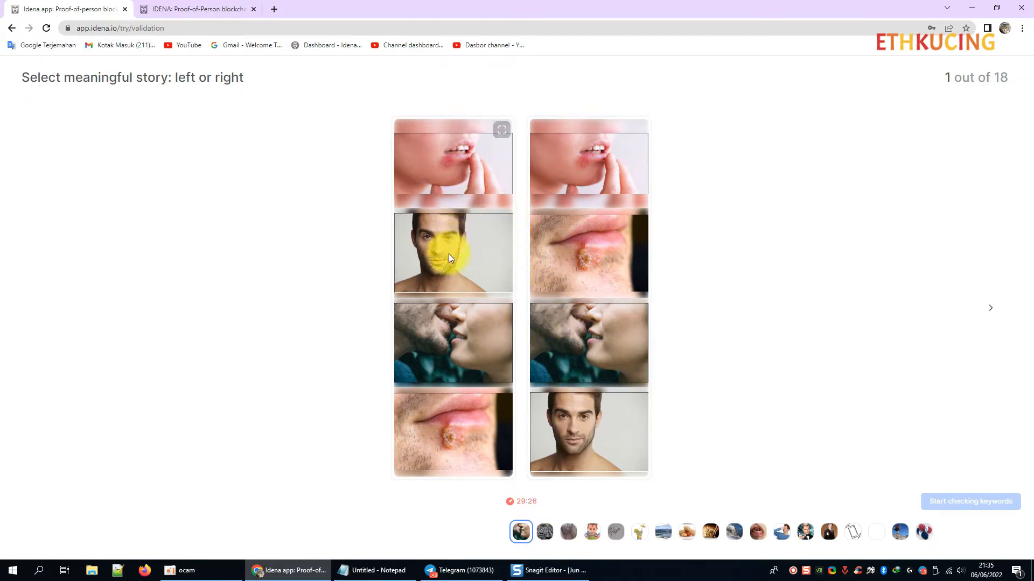
# Choose the left story for long-session flips 1 and 2, then advance to flip 3.
pyautogui.click(450, 427)
pyautogui.click(544, 533)
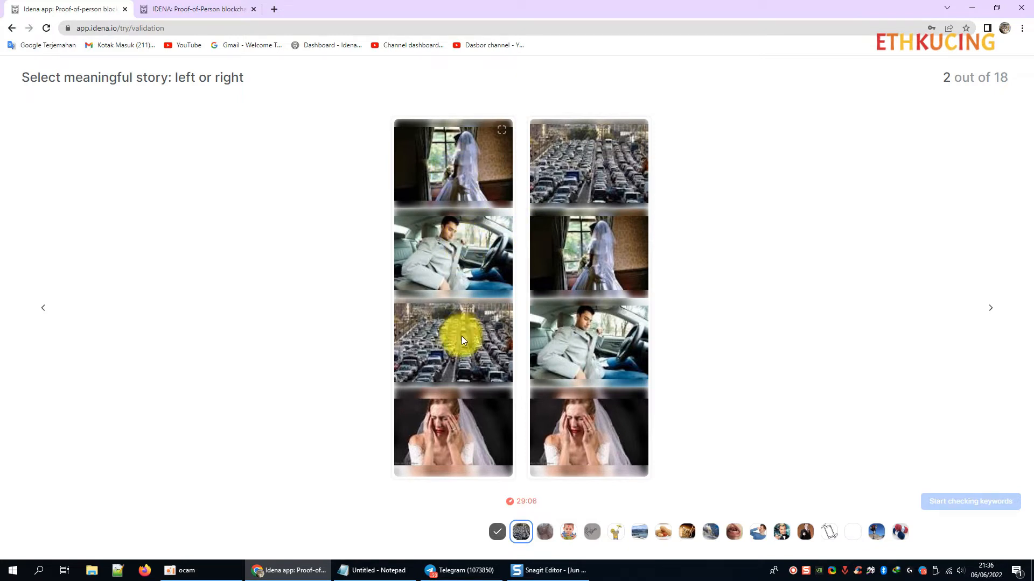
pyautogui.click(455, 395)
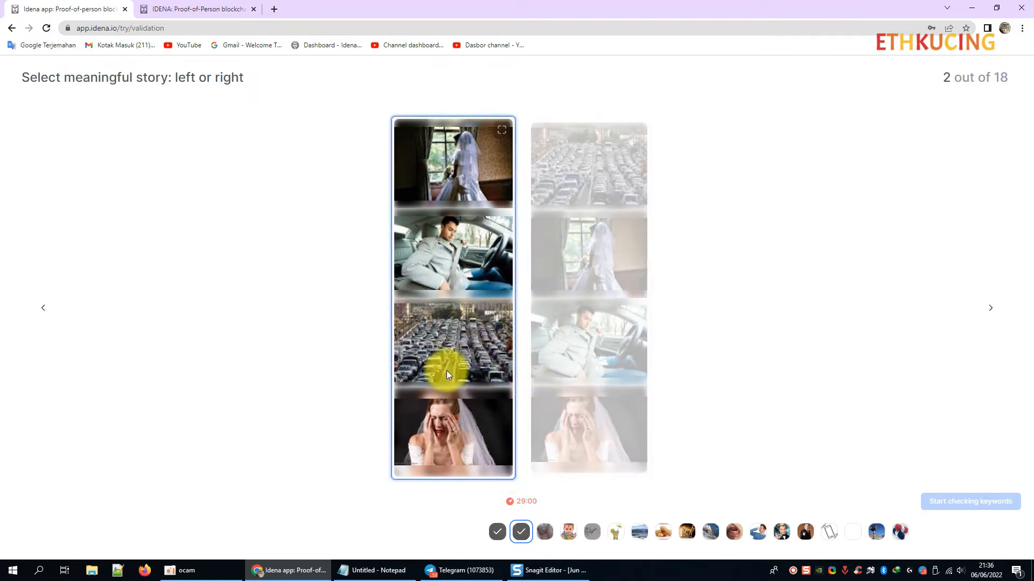
pyautogui.click(546, 533)
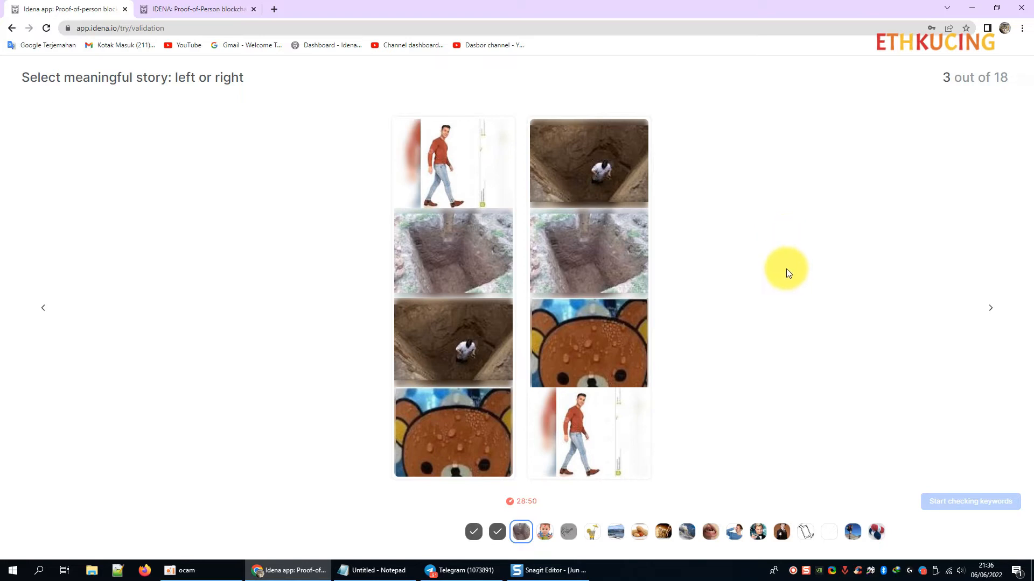
# Answer flips 3, 4 and 5 with the left, right and right stories.
pyautogui.click(450, 182)
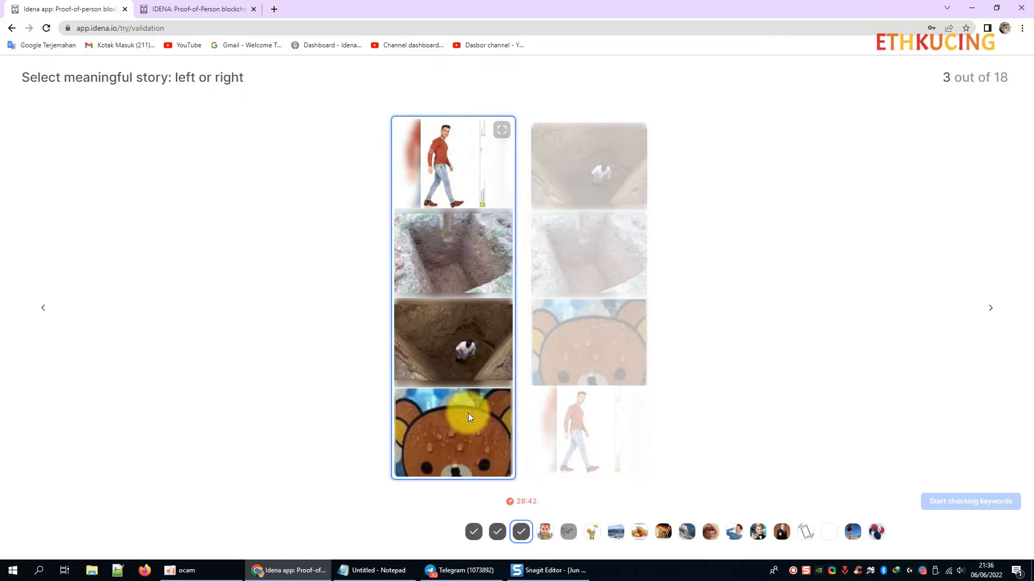
pyautogui.click(546, 531)
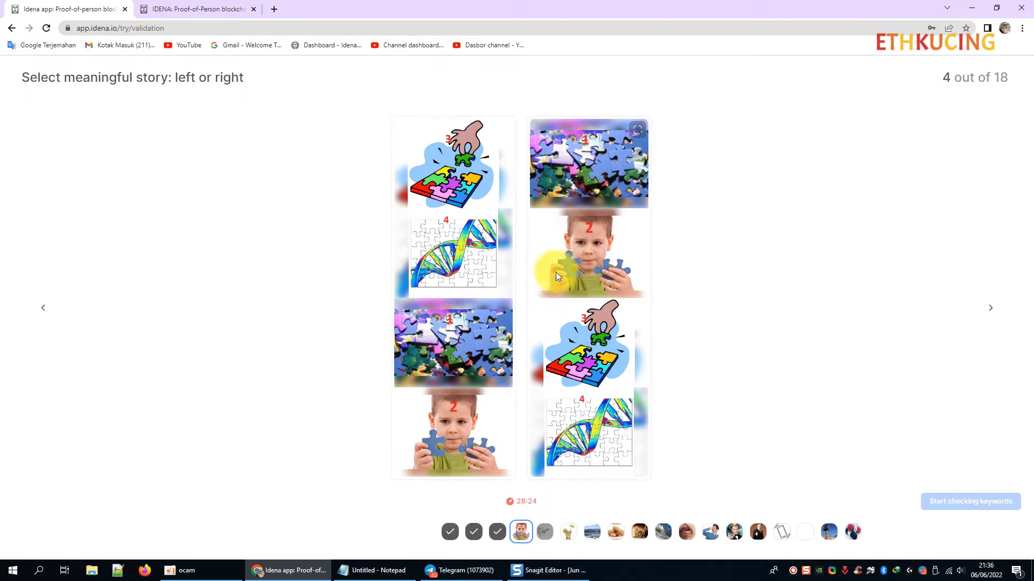
pyautogui.click(579, 348)
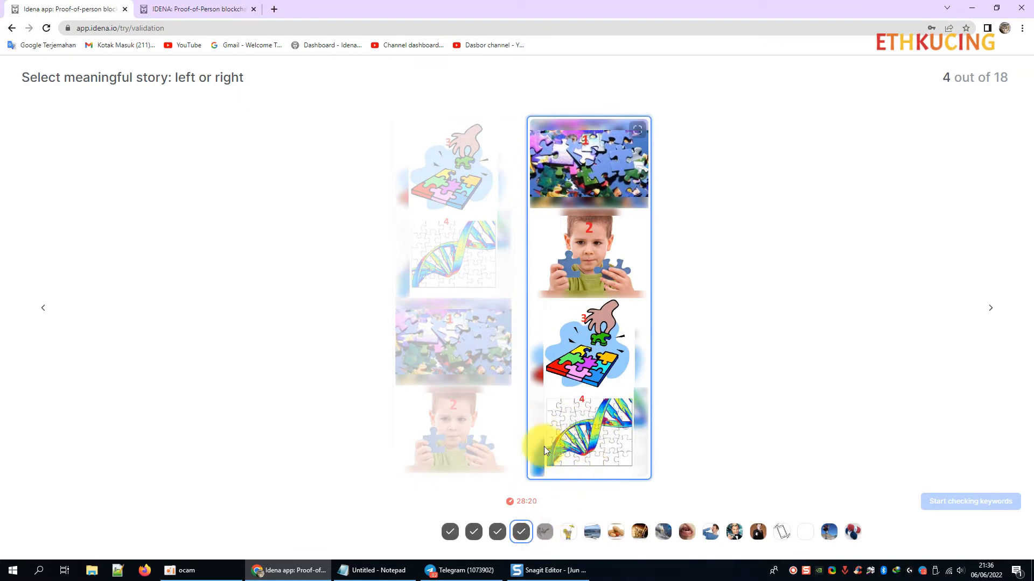
pyautogui.click(547, 532)
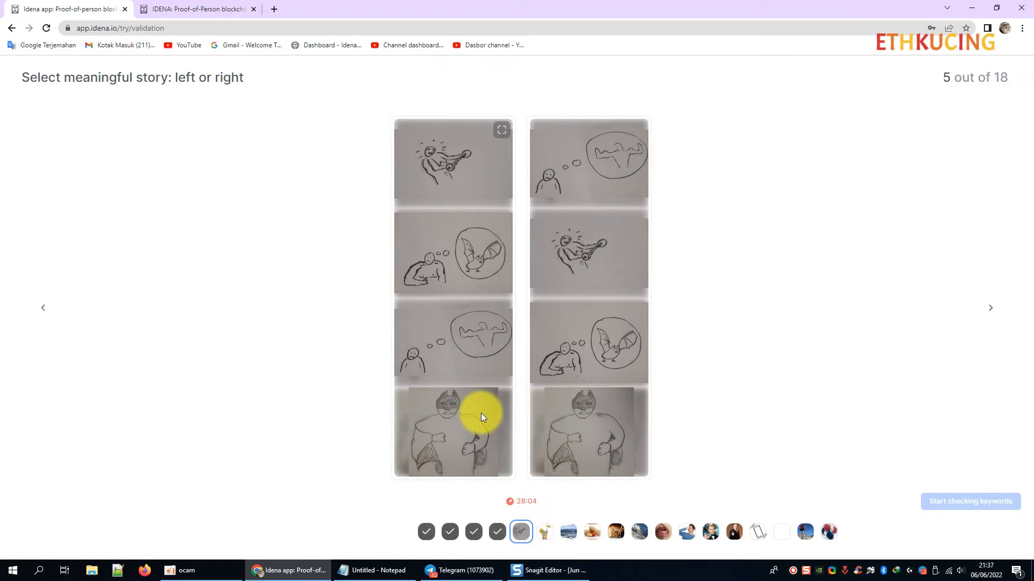
pyautogui.click(586, 405)
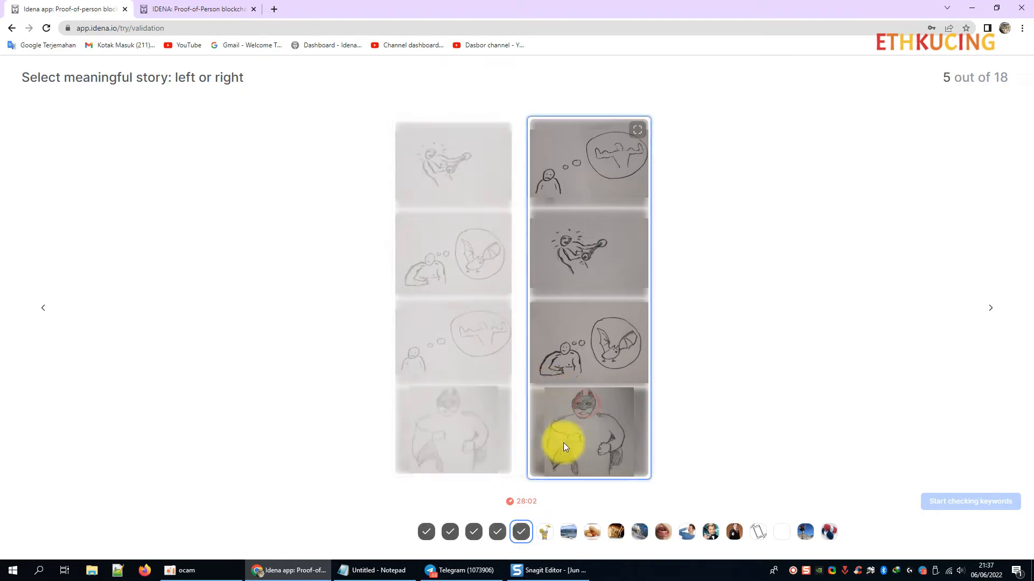
# Answer flips 6, 7 and 8 with the right, right and left stories.
pyautogui.click(548, 537)
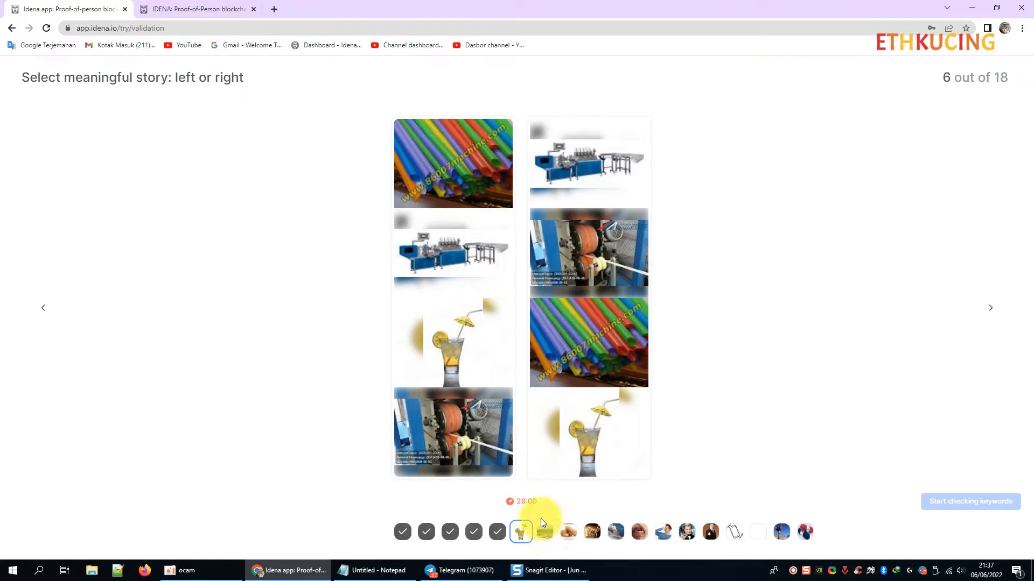
pyautogui.click(565, 435)
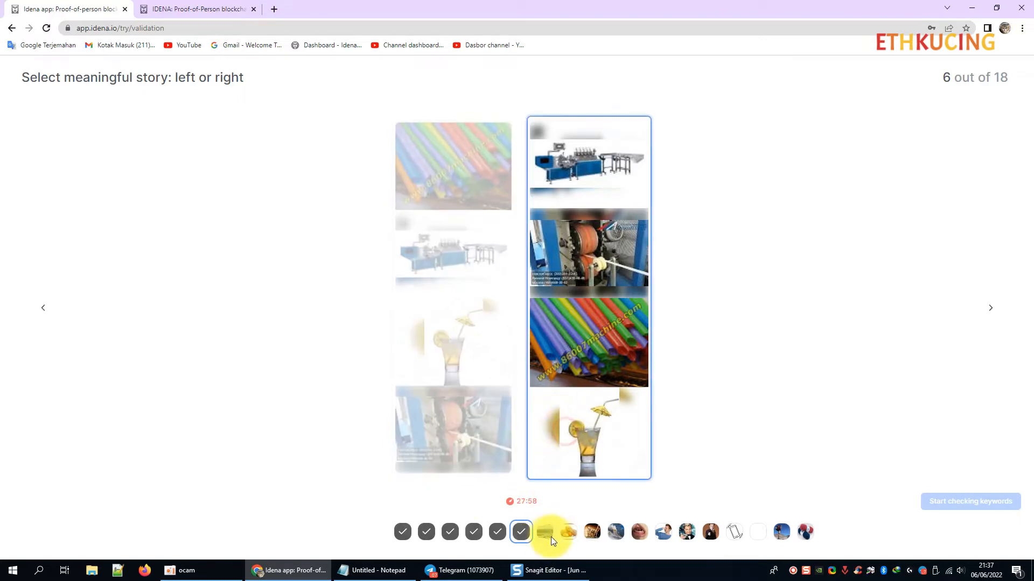
pyautogui.click(545, 533)
pyautogui.click(562, 473)
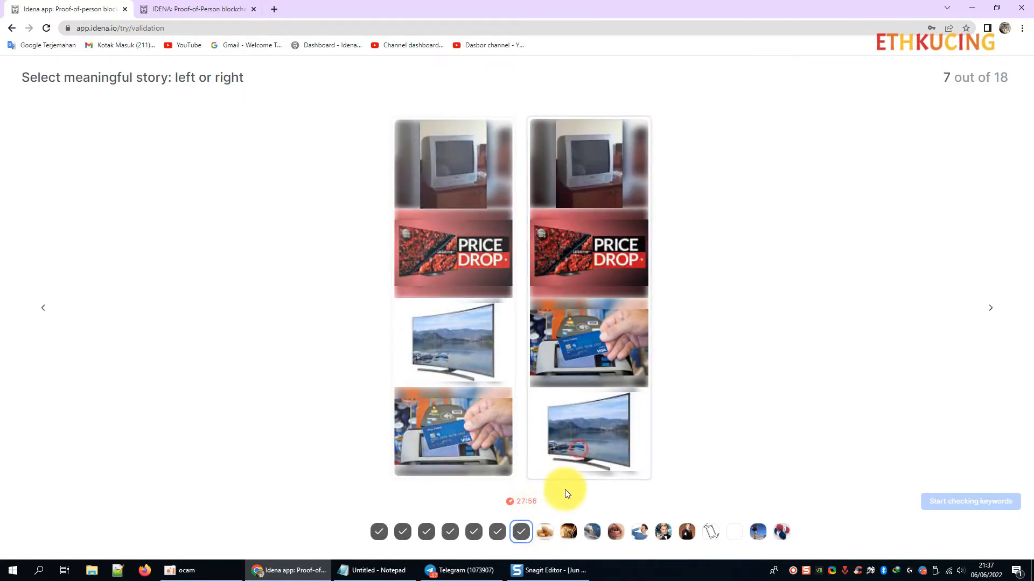
pyautogui.click(543, 530)
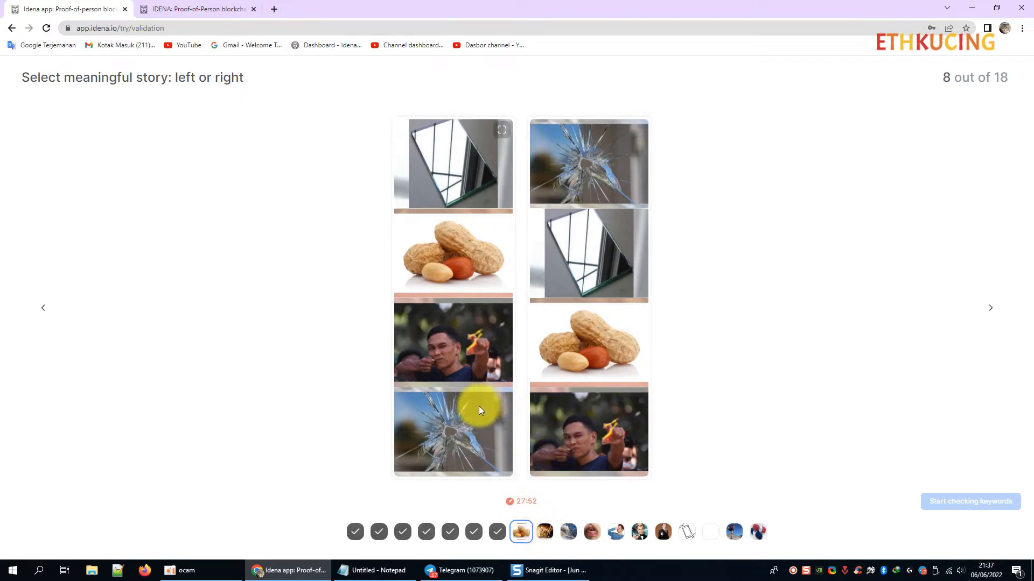
pyautogui.click(465, 444)
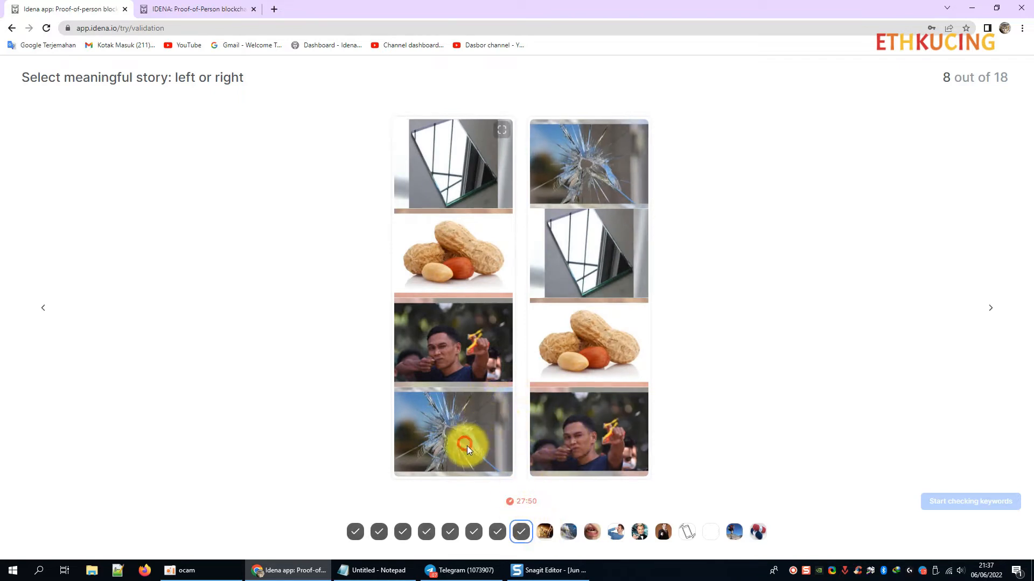
# Answer flip 9 with the left story after briefly trying the right one.
pyautogui.click(545, 532)
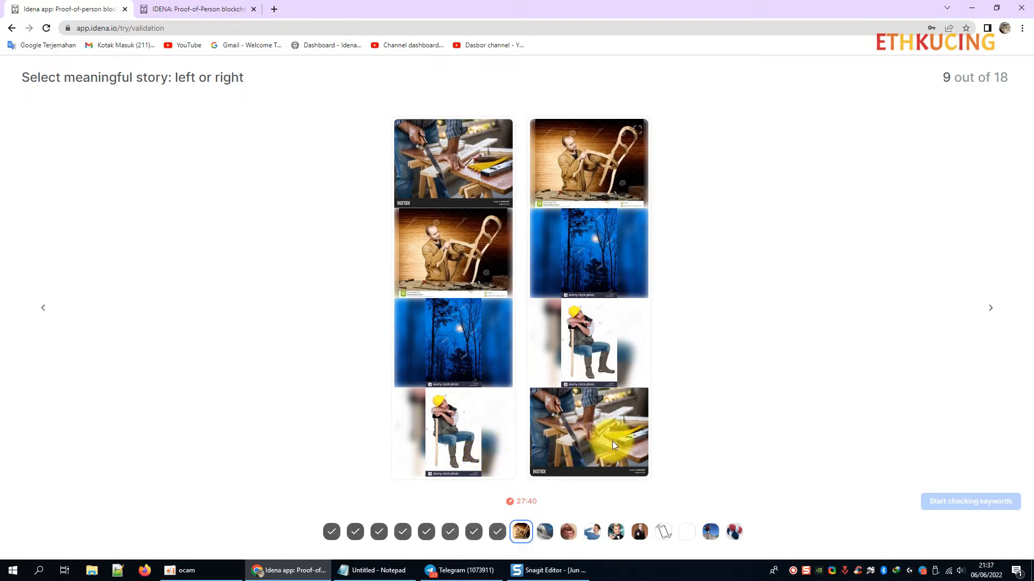
pyautogui.click(493, 439)
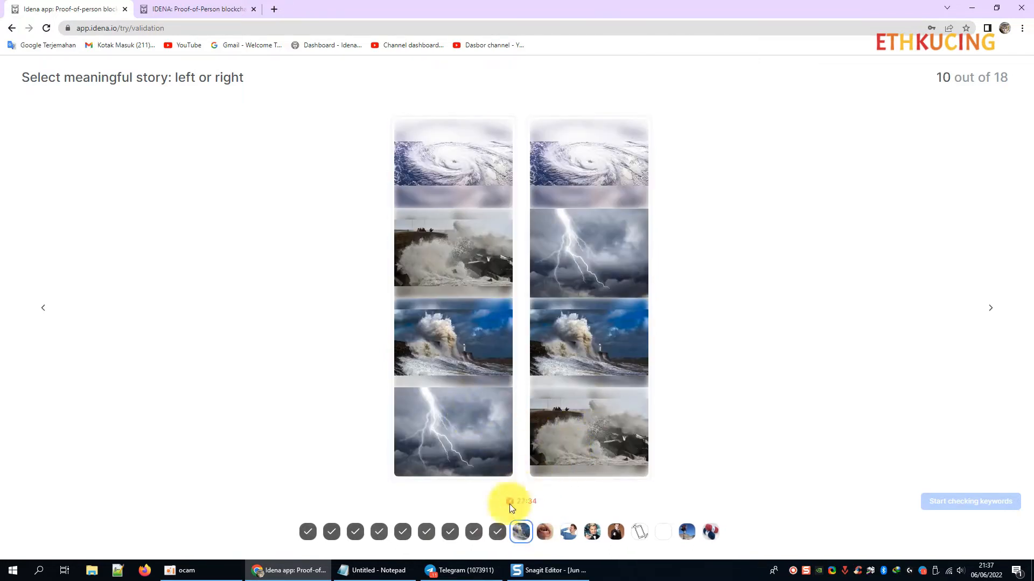
pyautogui.click(495, 532)
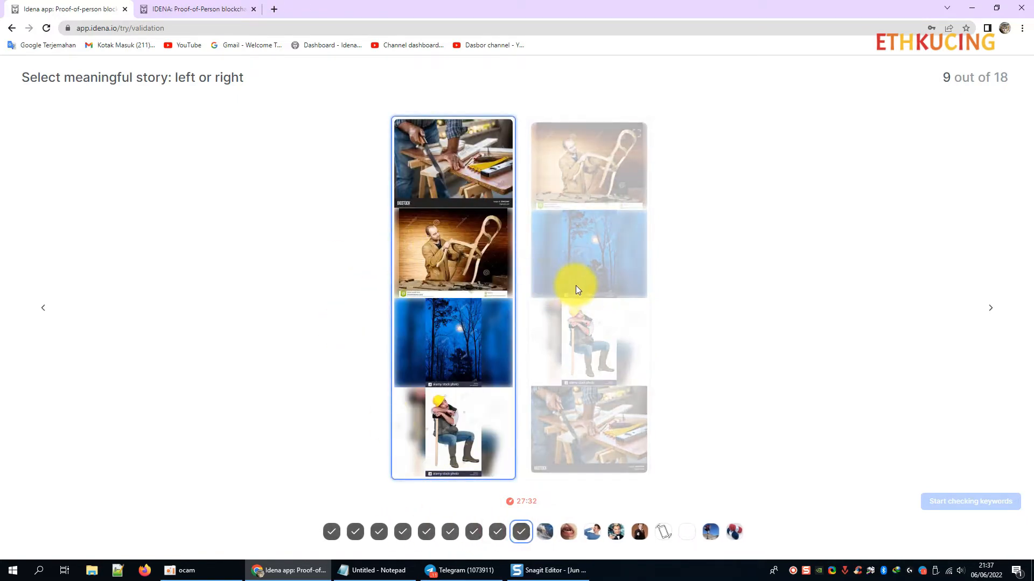
pyautogui.click(596, 379)
pyautogui.click(489, 383)
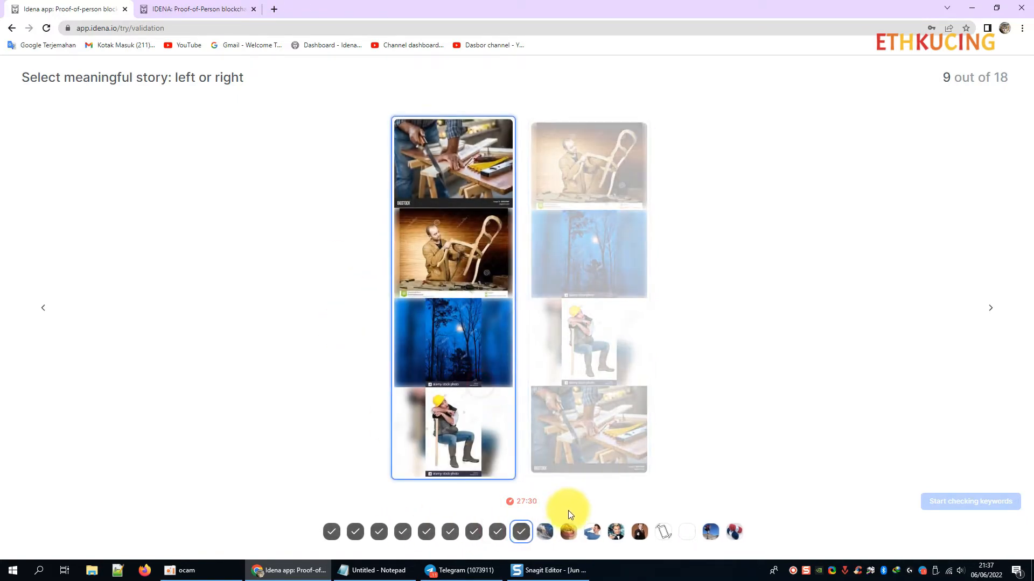
pyautogui.click(544, 530)
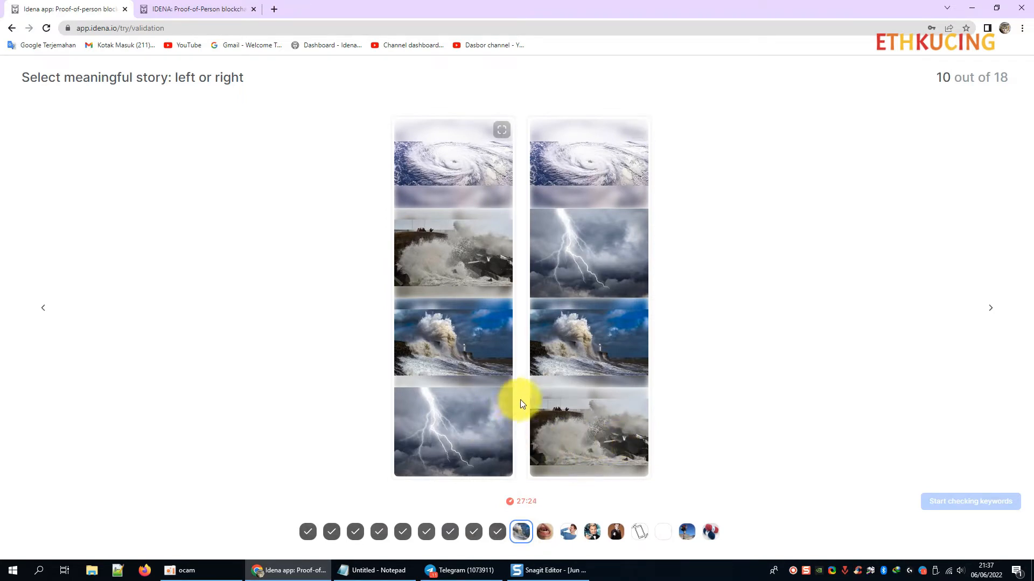
# Answer flips 10–14 with the right, left, right, right and right stories.
pyautogui.click(558, 447)
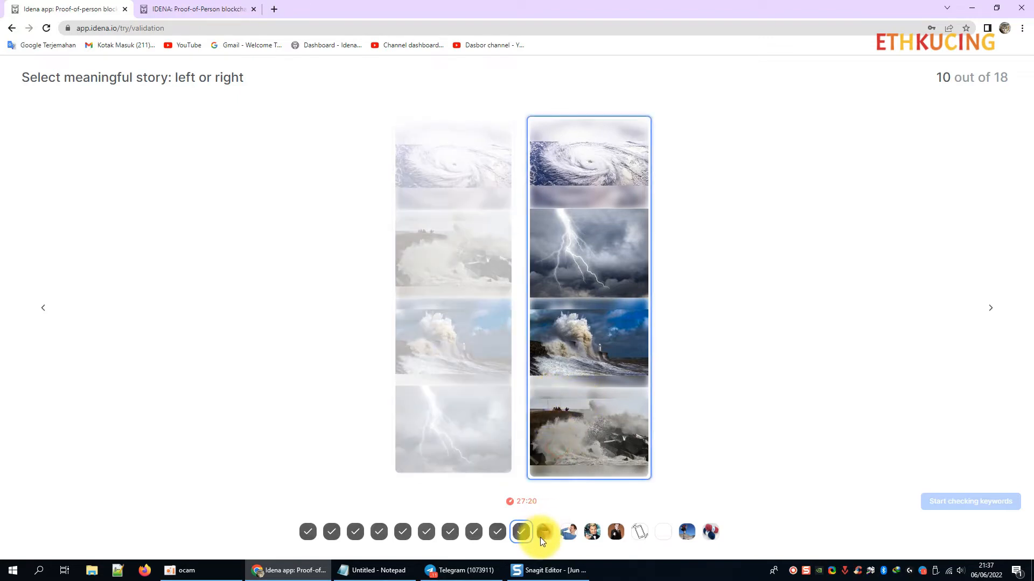
pyautogui.click(543, 533)
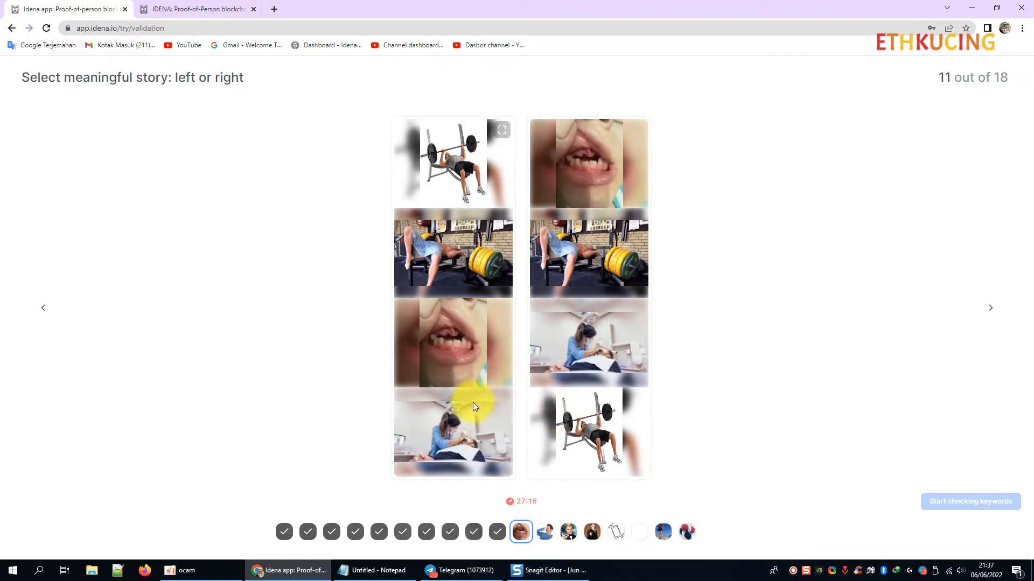
pyautogui.click(480, 431)
pyautogui.click(547, 533)
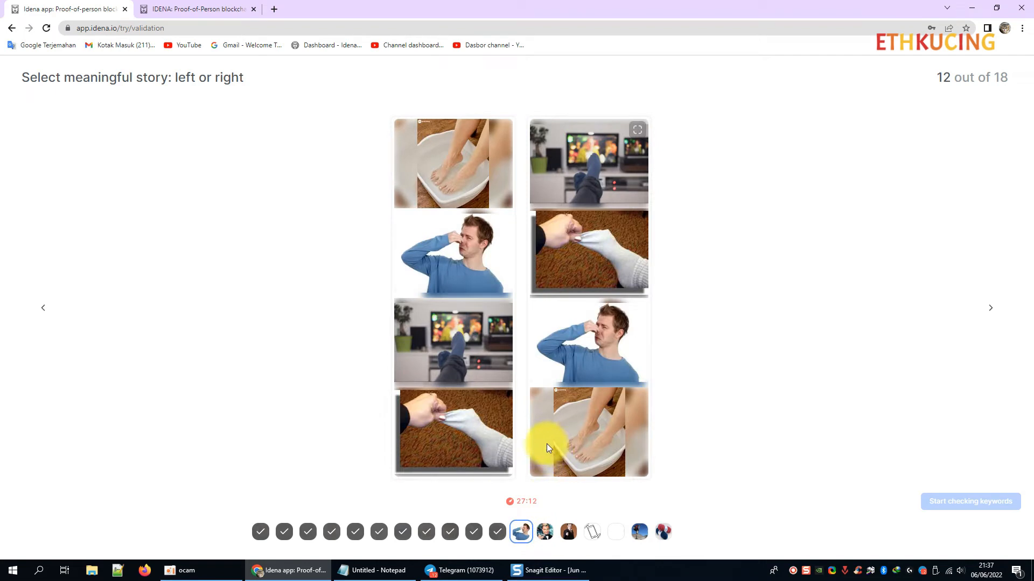
pyautogui.click(573, 424)
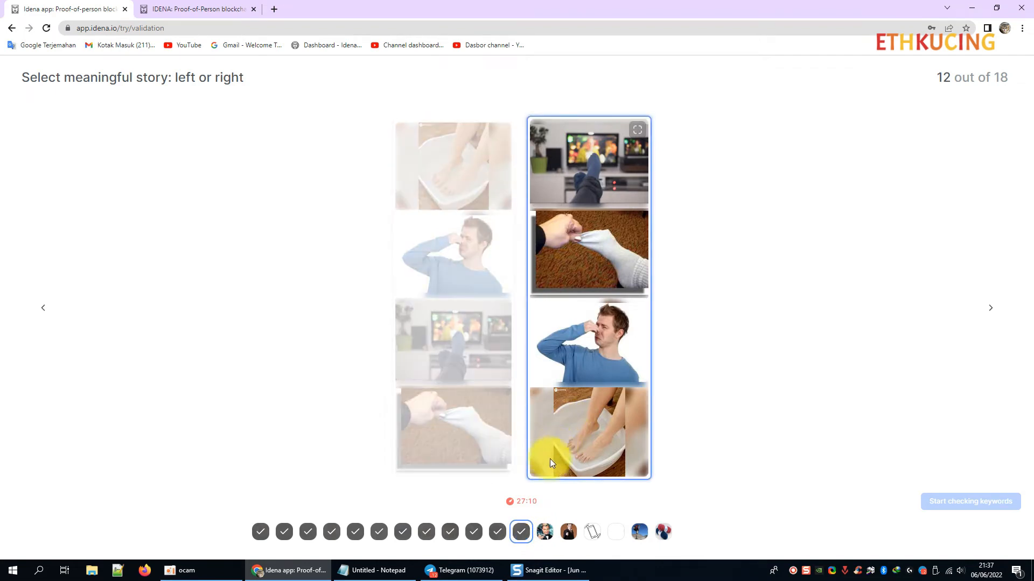
pyautogui.click(539, 531)
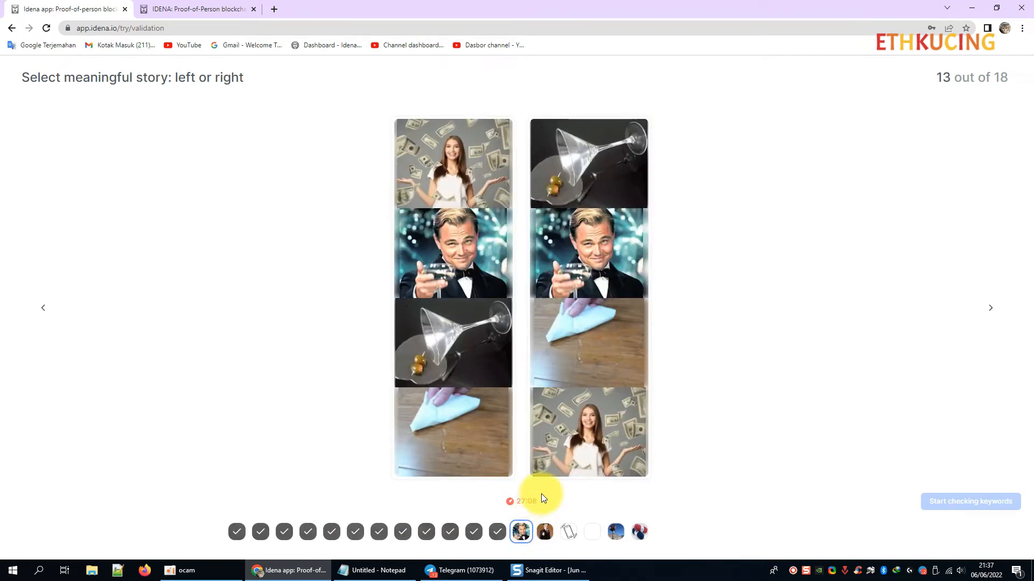
pyautogui.click(581, 459)
pyautogui.click(546, 531)
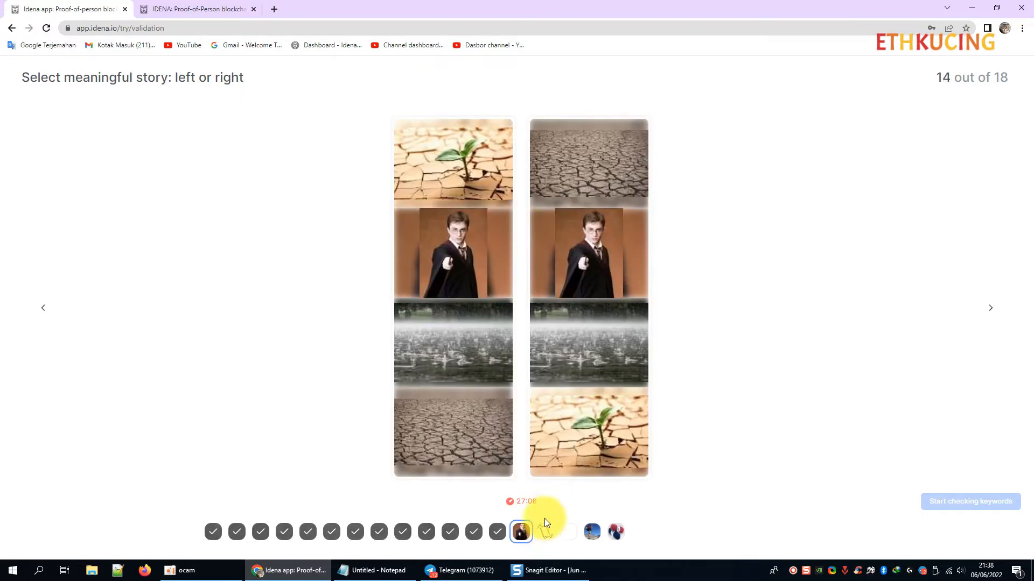
pyautogui.click(576, 469)
# Answer flips 15–18 (right, left diamond, left hiking, right yarn) and proceed to keyword checking.
pyautogui.click(542, 530)
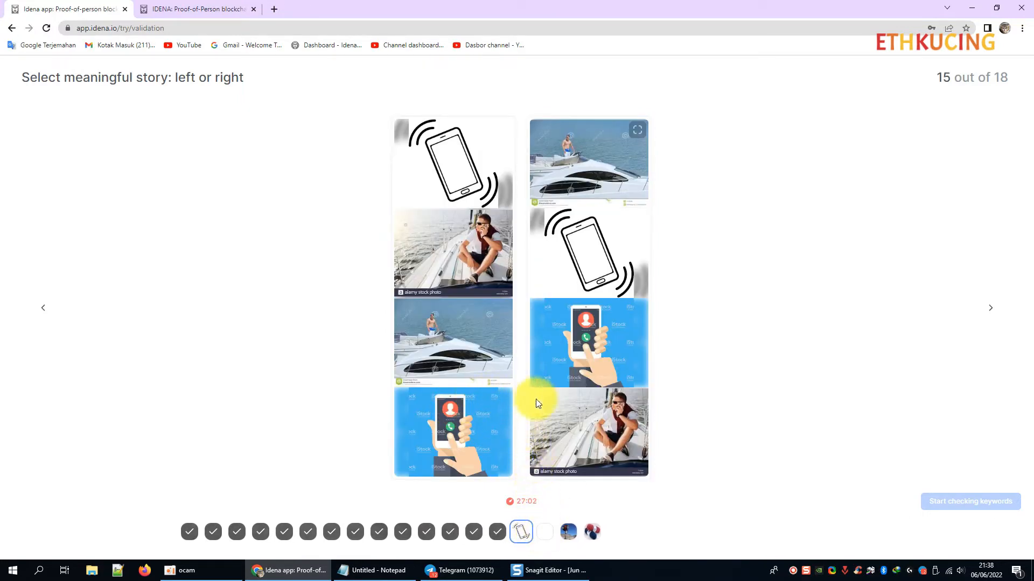
pyautogui.click(576, 431)
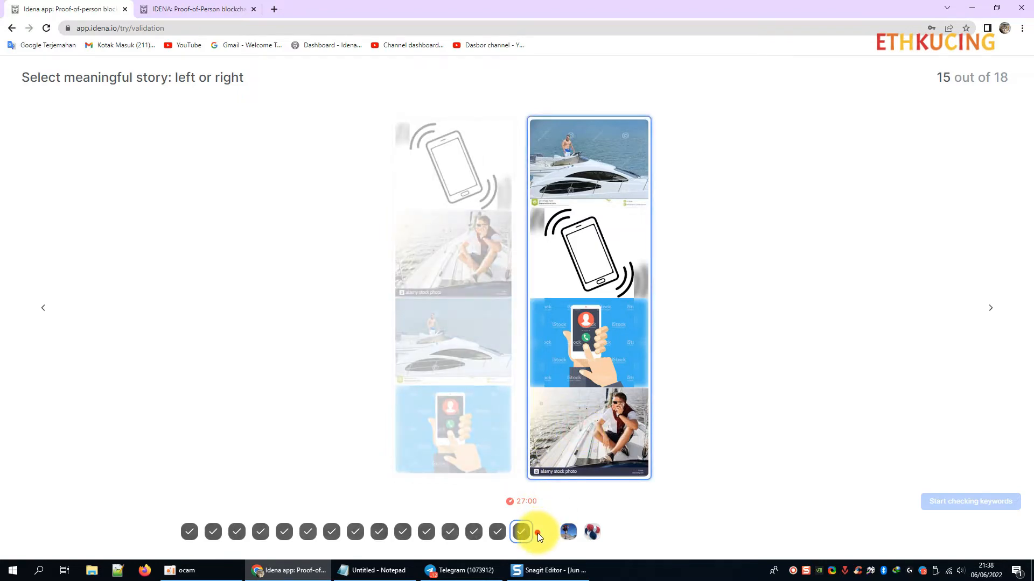
pyautogui.click(537, 533)
pyautogui.click(467, 407)
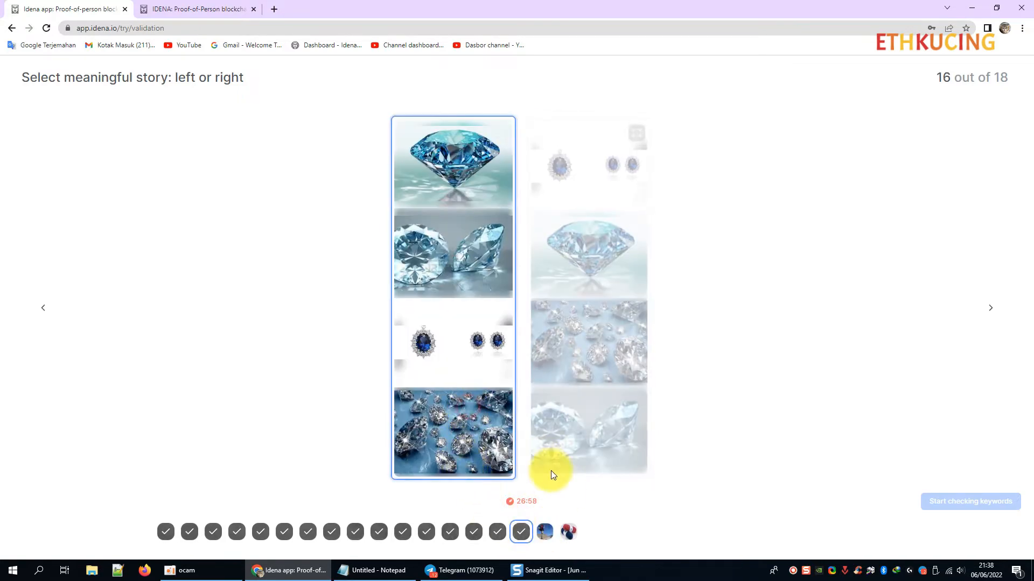
pyautogui.click(550, 528)
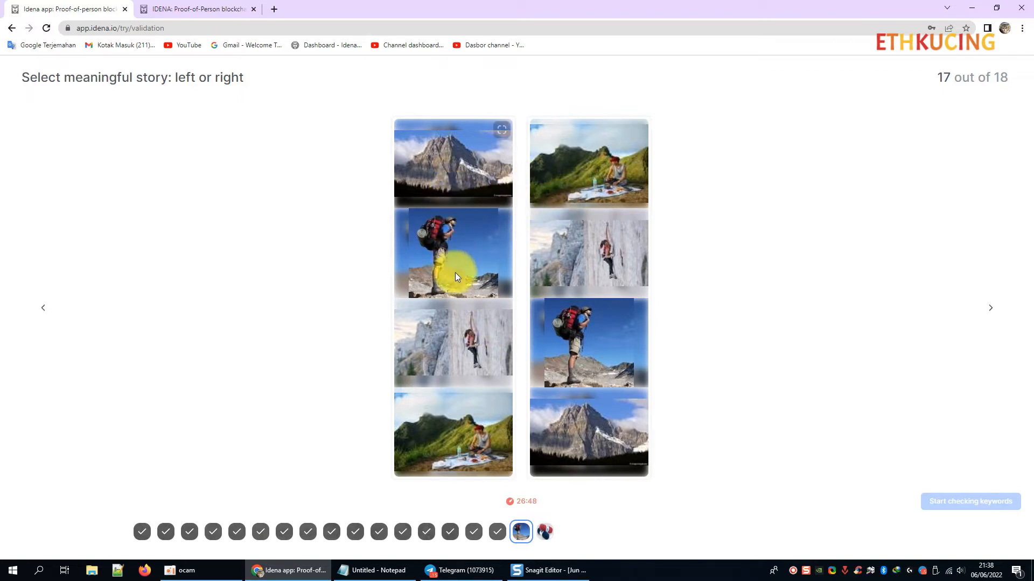
pyautogui.click(459, 415)
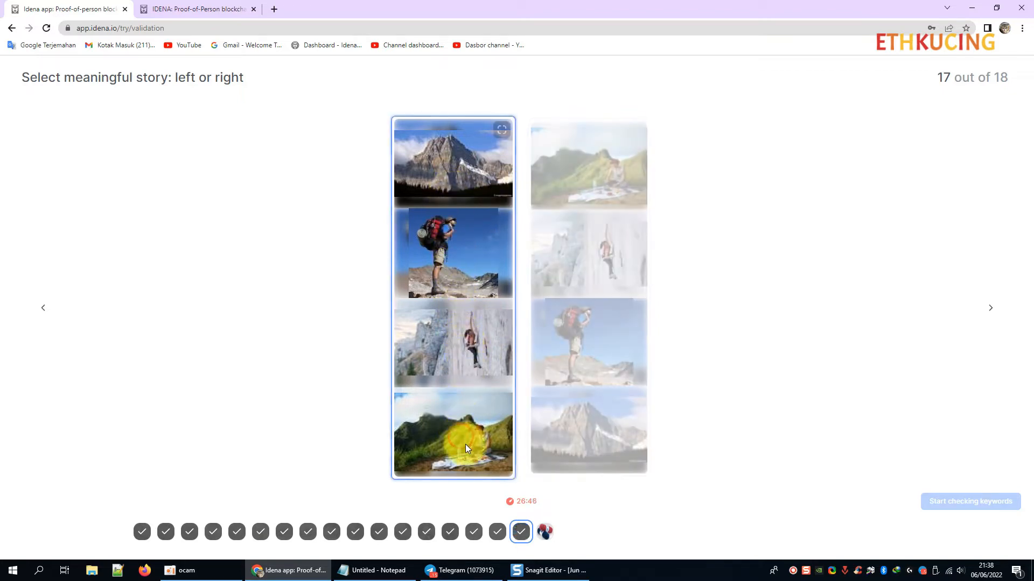
pyautogui.click(543, 531)
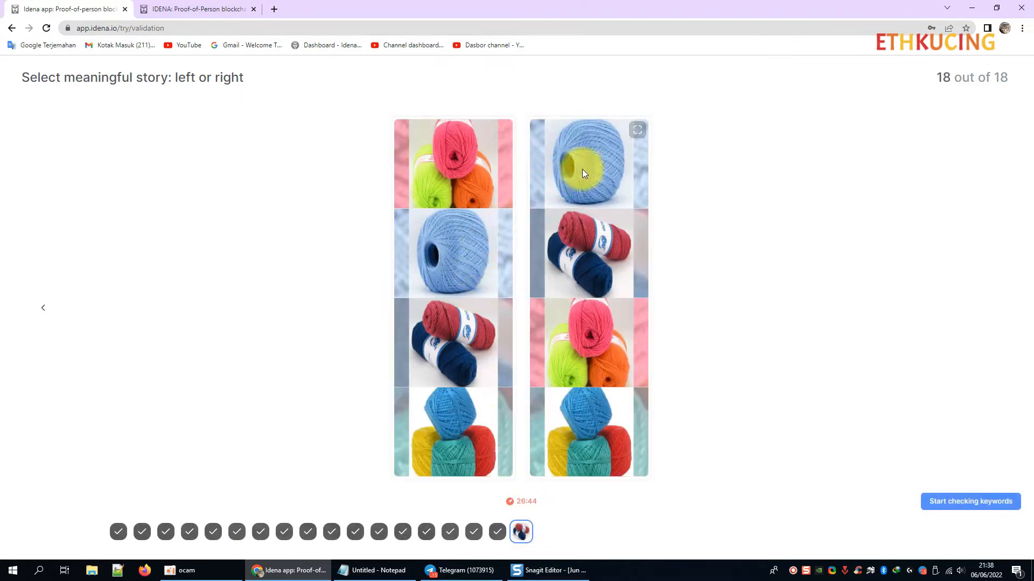
pyautogui.click(582, 442)
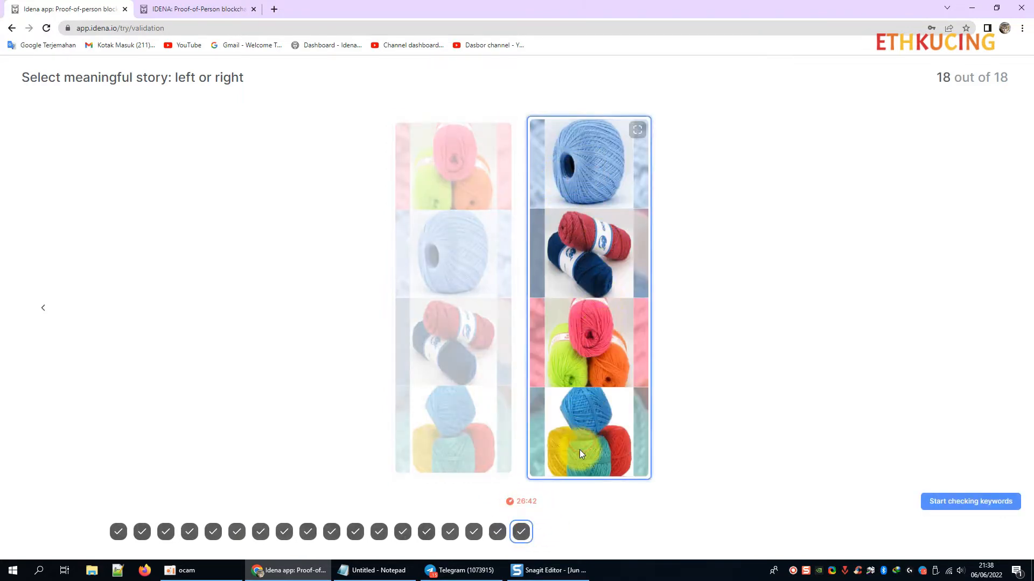
pyautogui.click(994, 508)
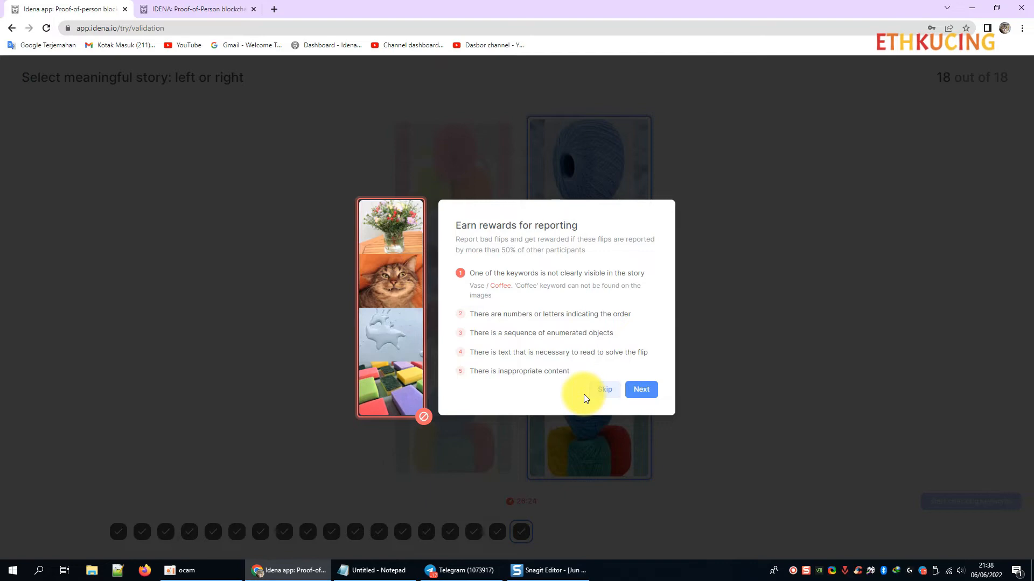
# Skip the Earn rewards for reporting dialog to begin checking flip quality.
pyautogui.click(605, 391)
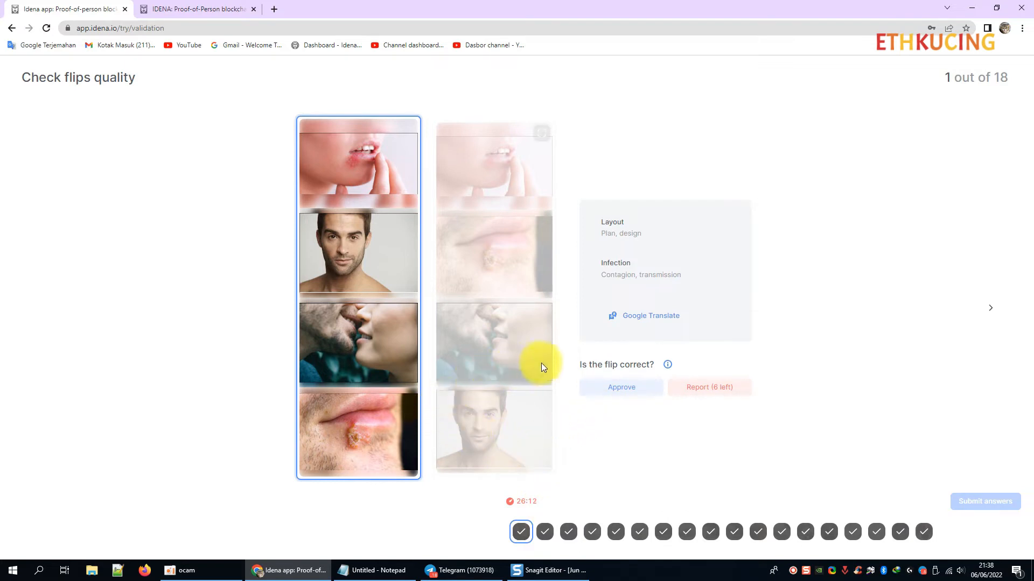
# Approve quality-check flips 1, 2 and 3 as correct, then move to flip 4.
pyautogui.click(616, 387)
pyautogui.click(545, 533)
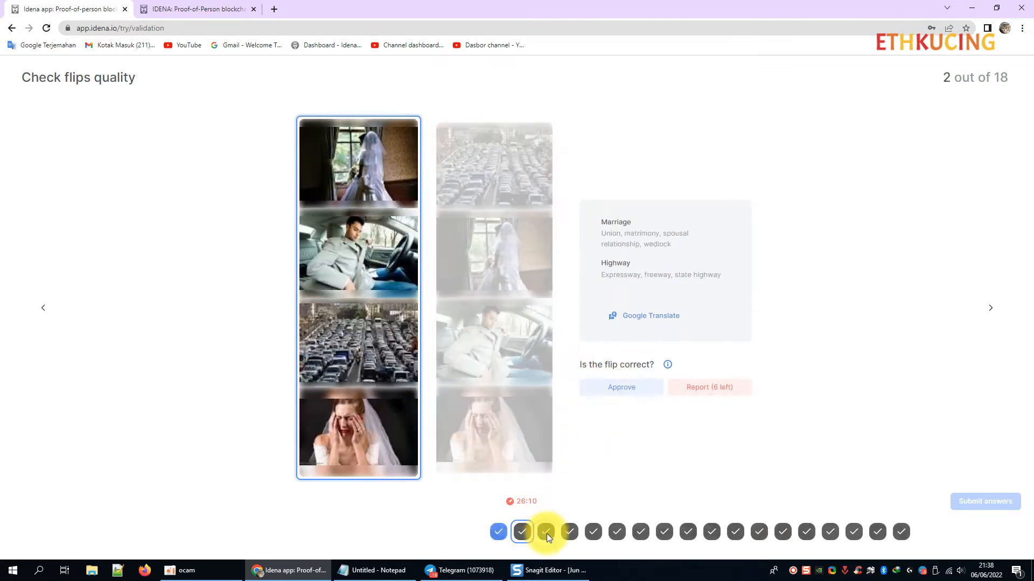
pyautogui.click(622, 389)
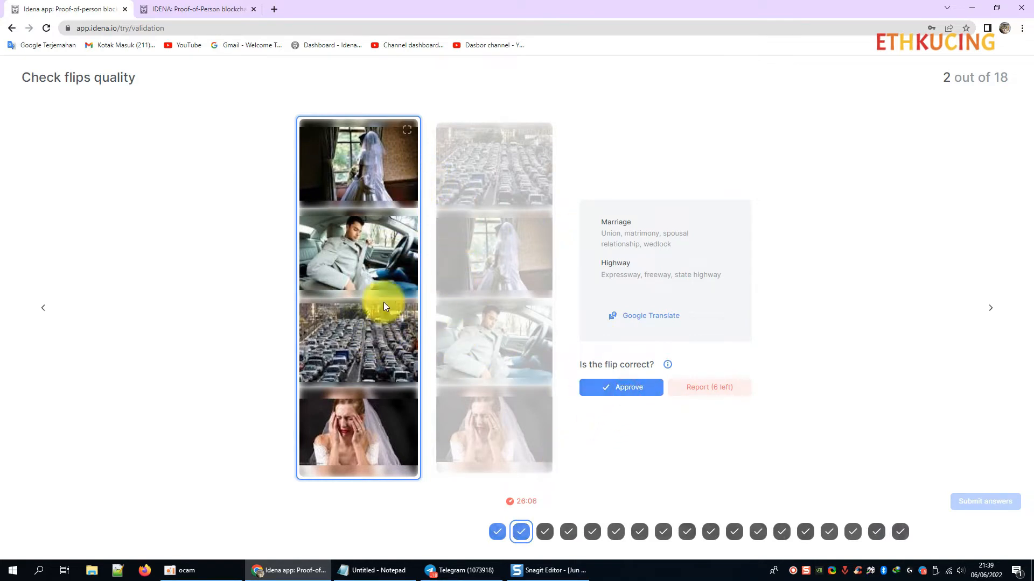
pyautogui.click(544, 532)
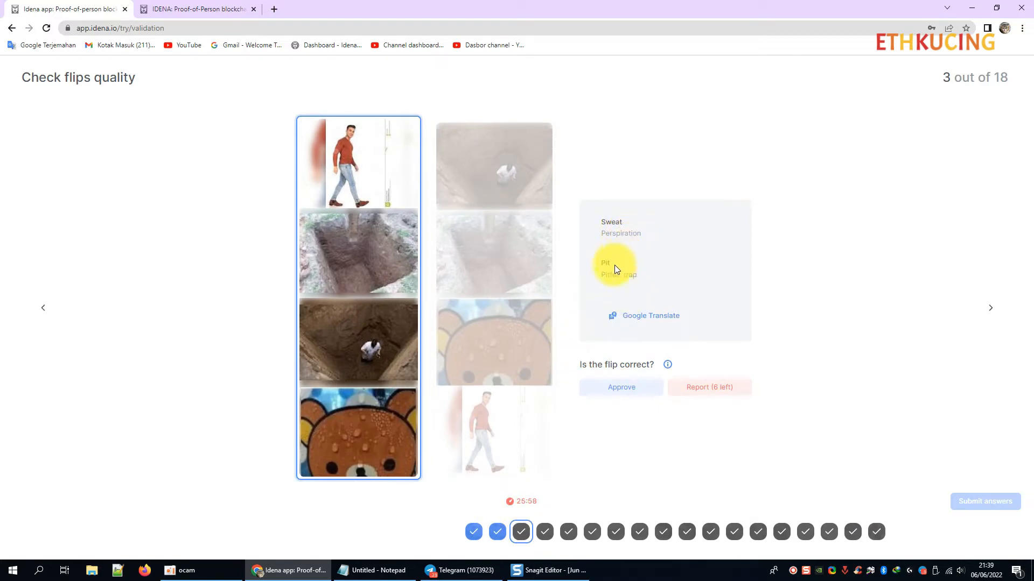
pyautogui.click(623, 386)
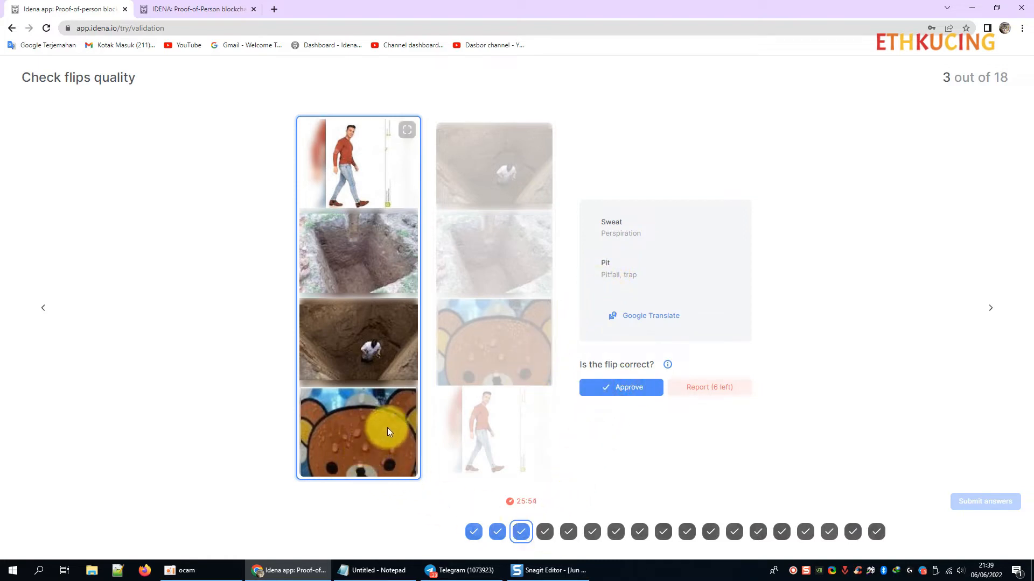
pyautogui.click(545, 534)
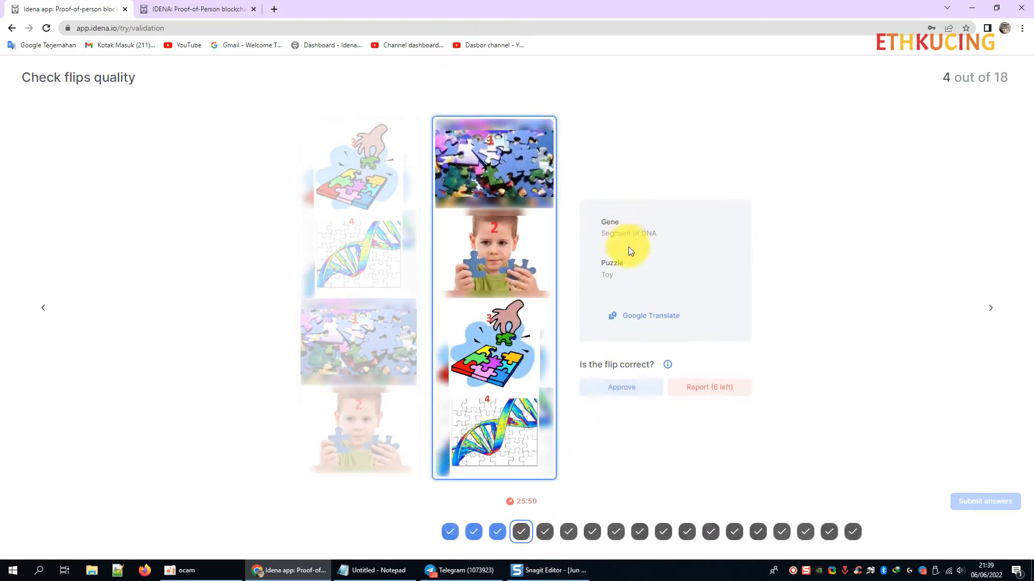
# Show the bad-flip reporting guidelines for flip 4, close them, and reopen them.
pyautogui.click(666, 364)
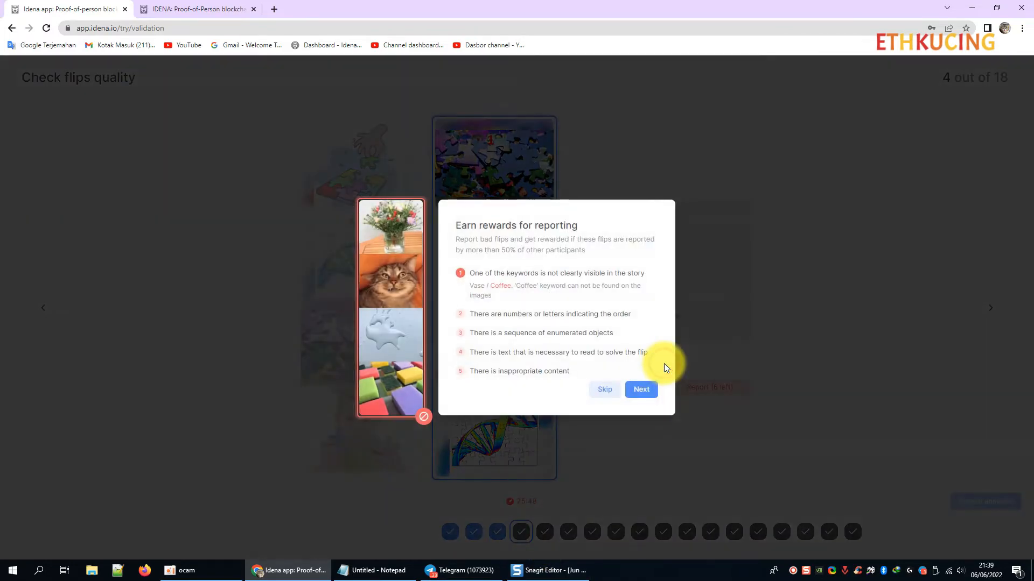
pyautogui.click(808, 334)
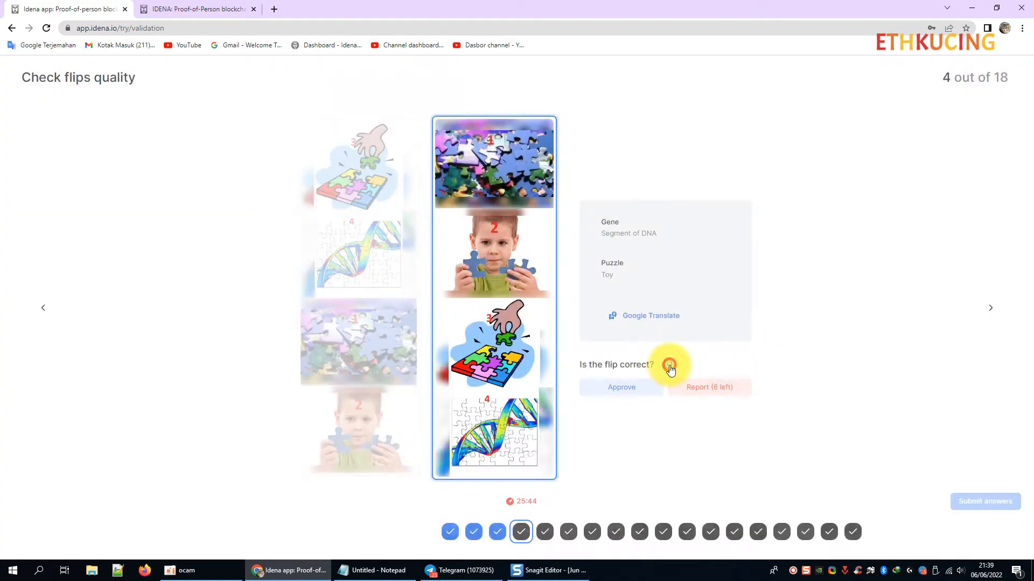
pyautogui.click(667, 365)
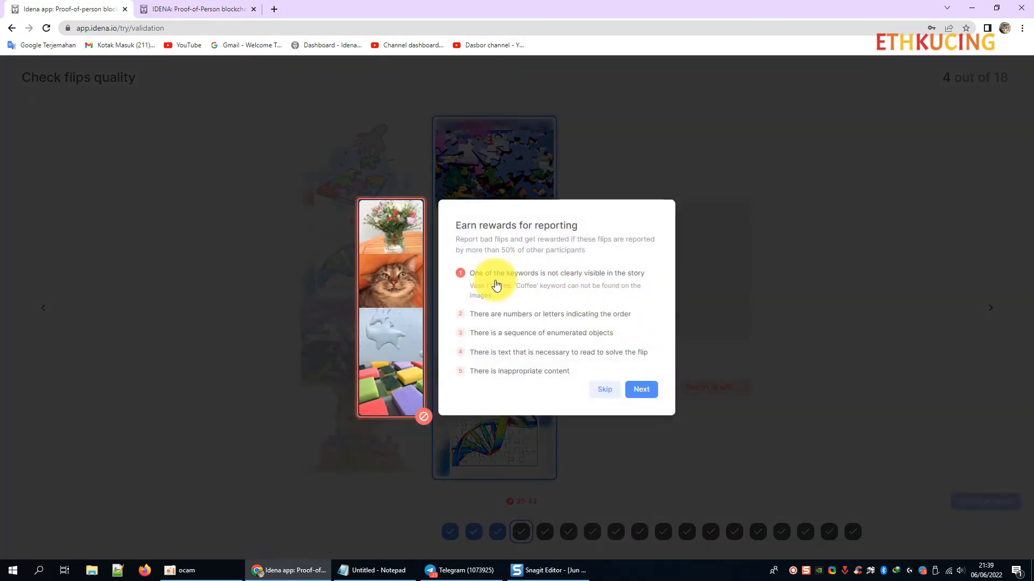
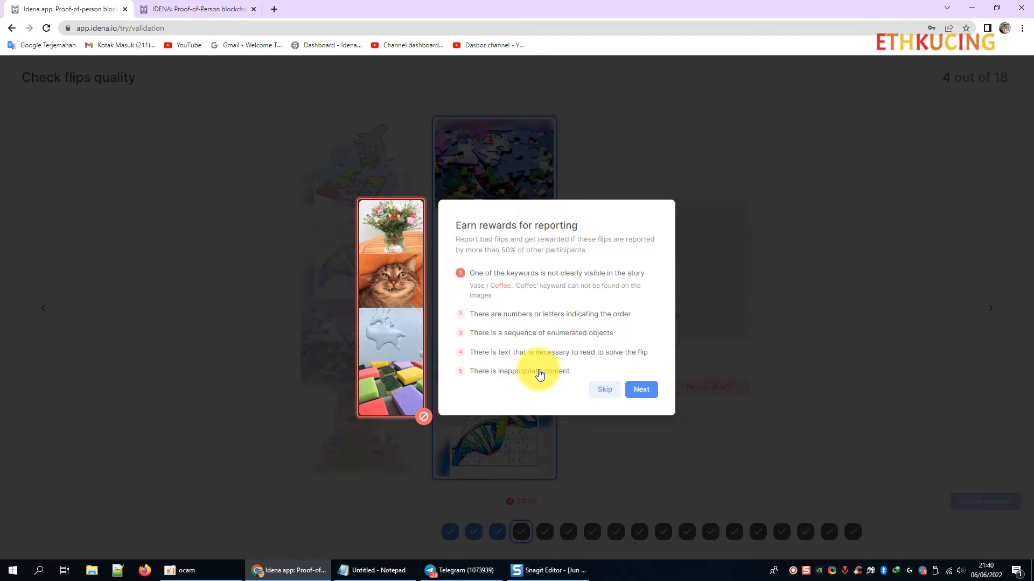
# Dismiss the reporting-rewards explanation and report the puzzle flip 4 as bad.
pyautogui.click(608, 390)
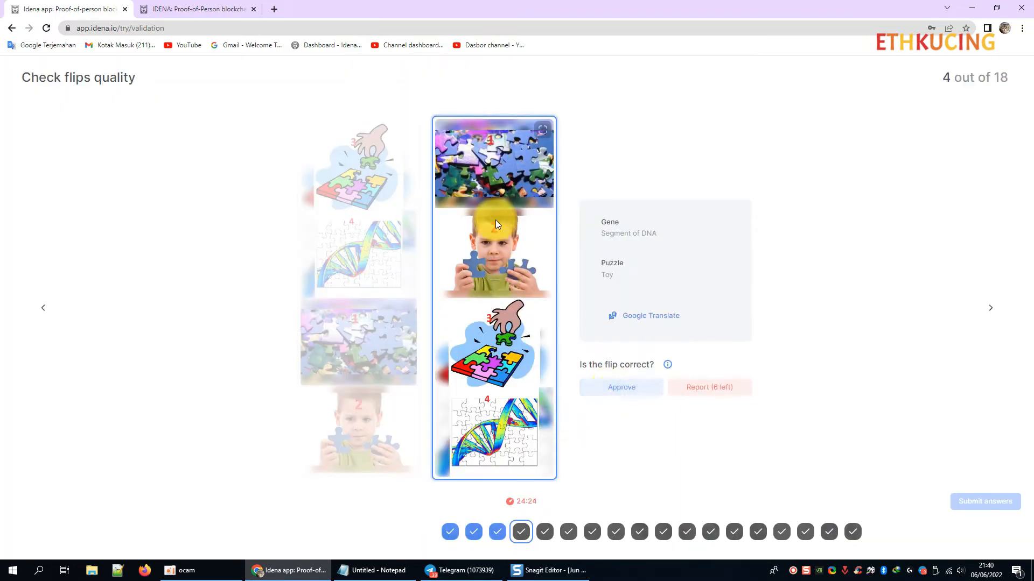
pyautogui.click(720, 388)
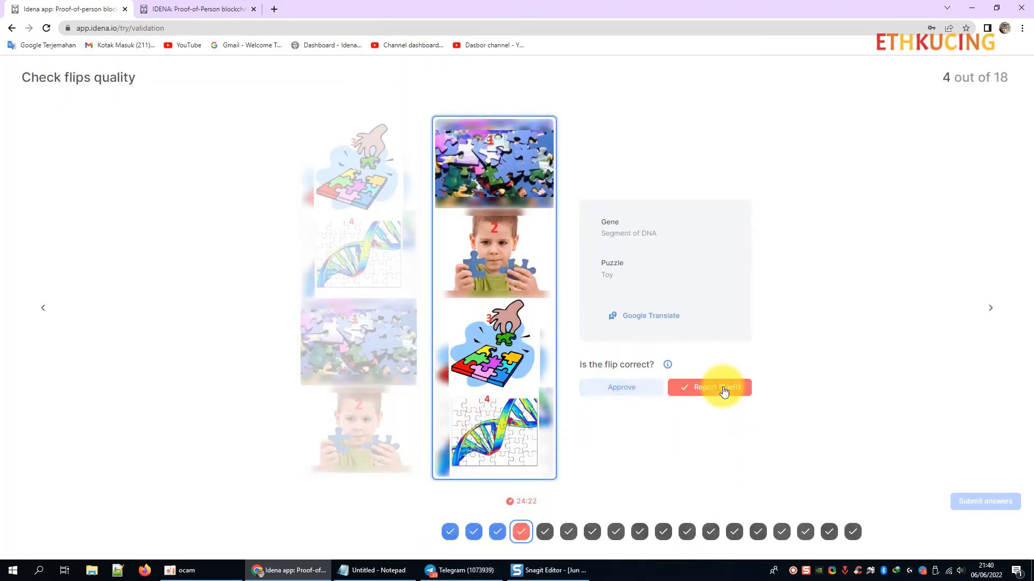
pyautogui.click(544, 531)
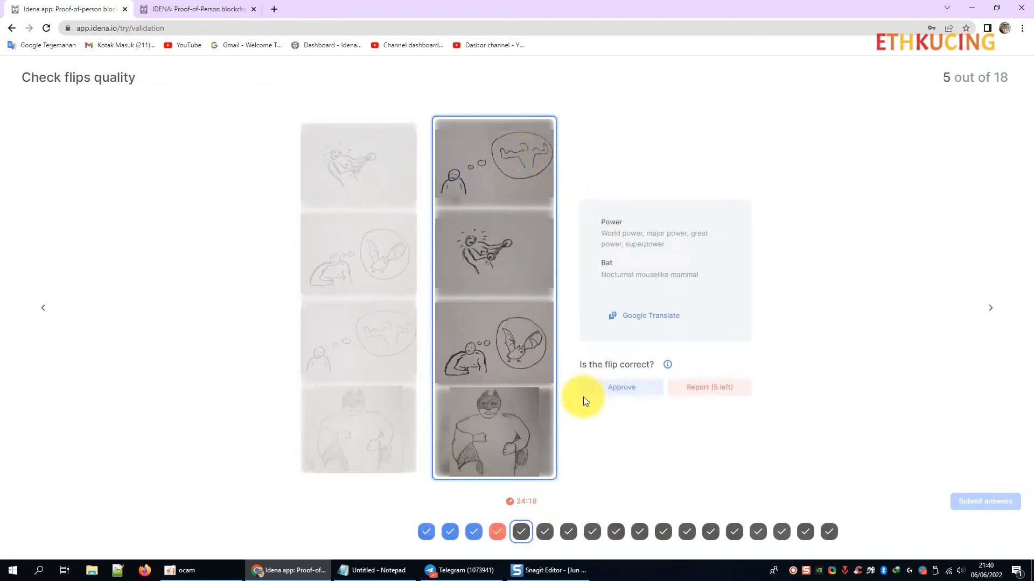
# Approve flips 5, 6 and 7 (bat/power, straw, advertising).
pyautogui.click(600, 392)
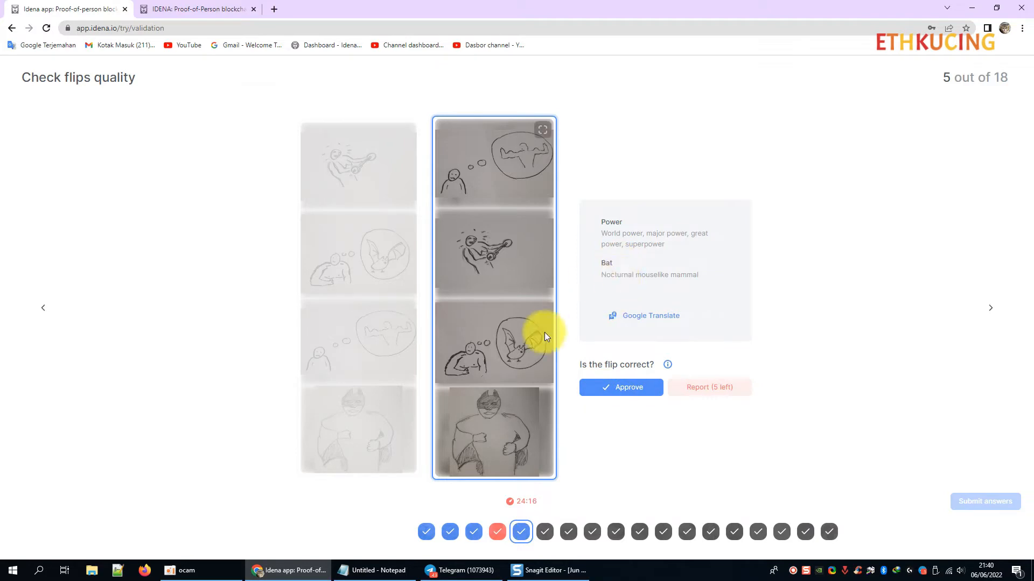
pyautogui.click(545, 532)
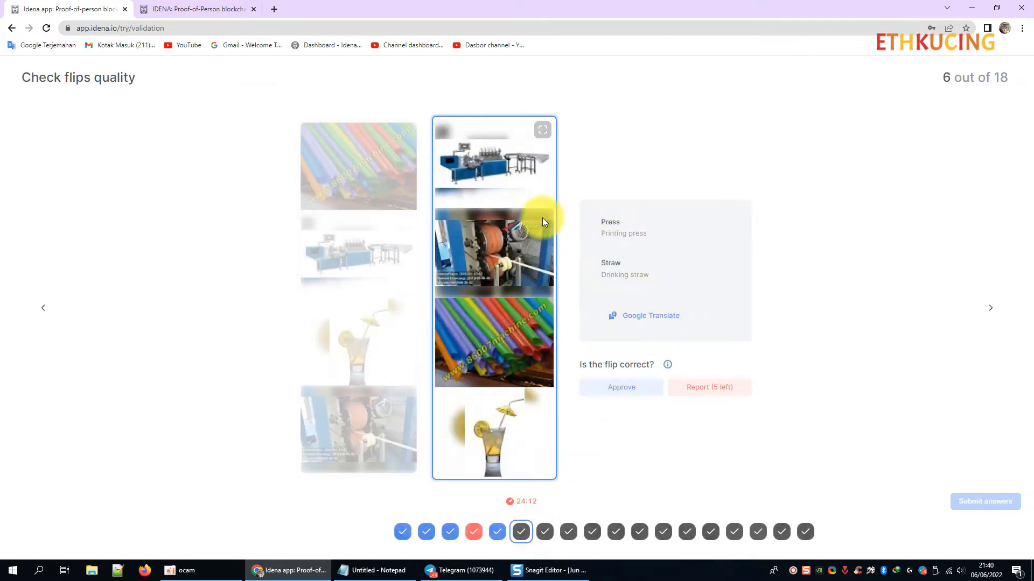
pyautogui.click(614, 387)
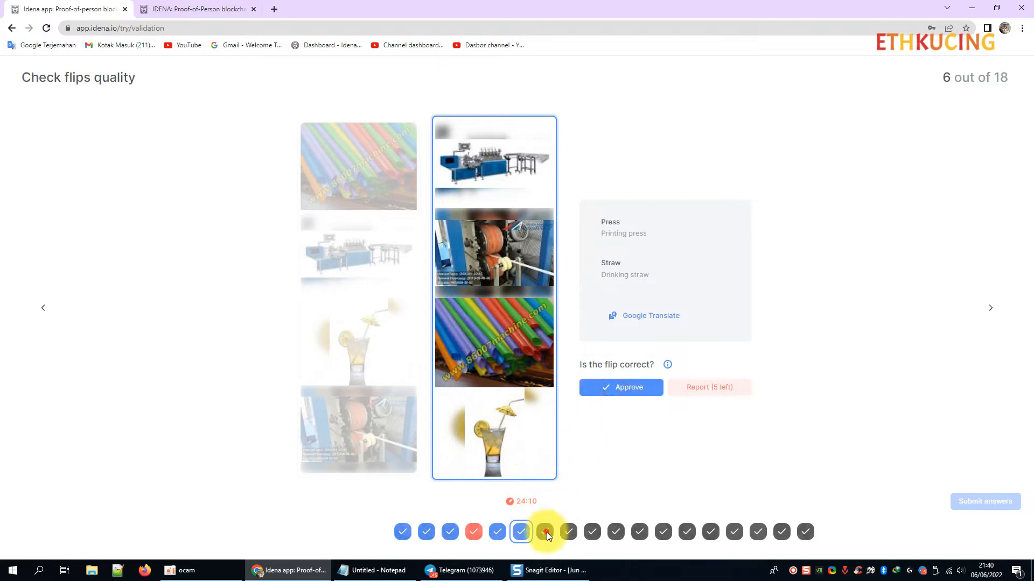
pyautogui.click(545, 532)
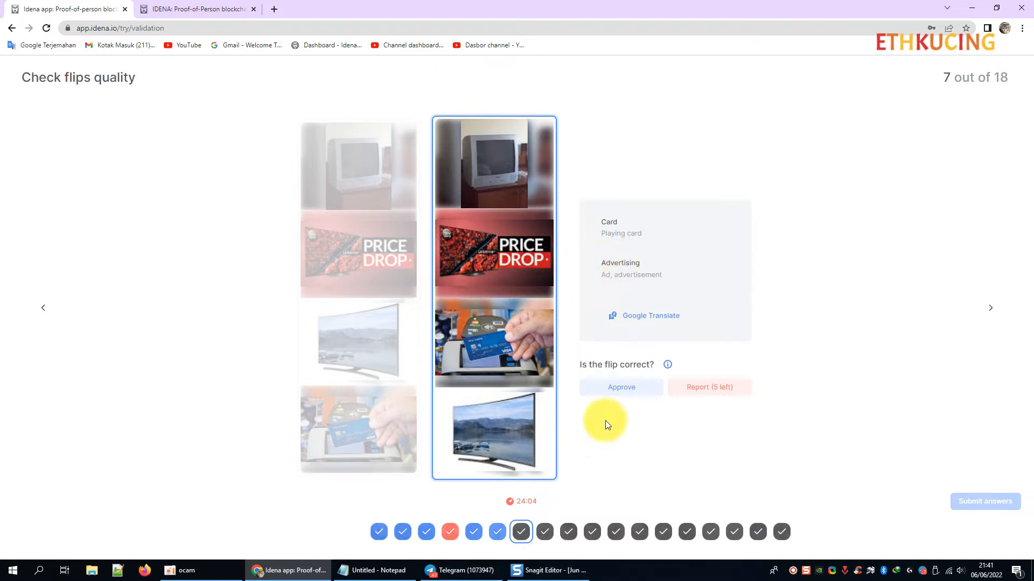
pyautogui.click(591, 392)
pyautogui.click(542, 535)
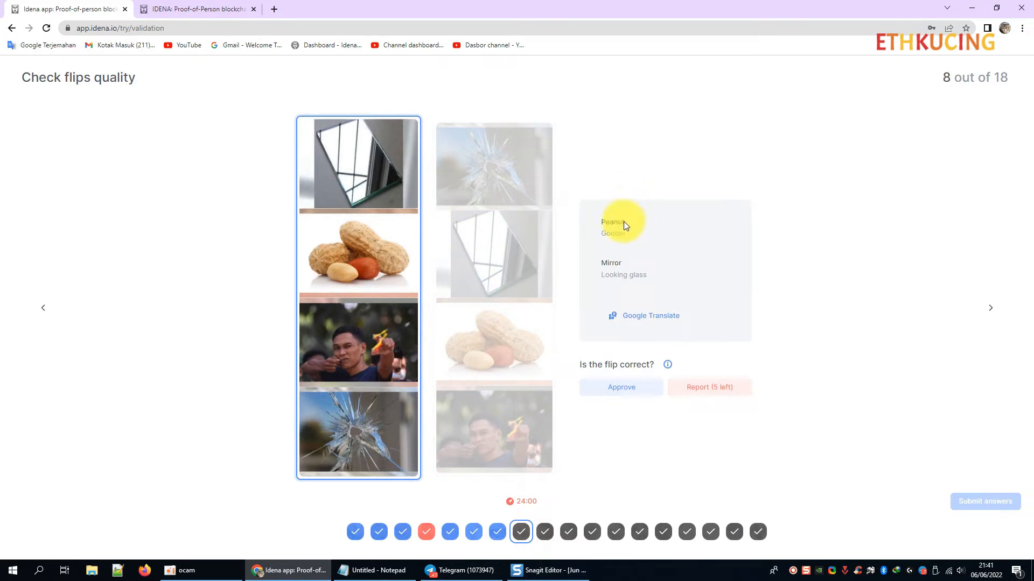
# Approve flips 8, 9 and 10 (peanut/mirror, craftsman/twilight, storm) and reach flip 11.
pyautogui.click(619, 389)
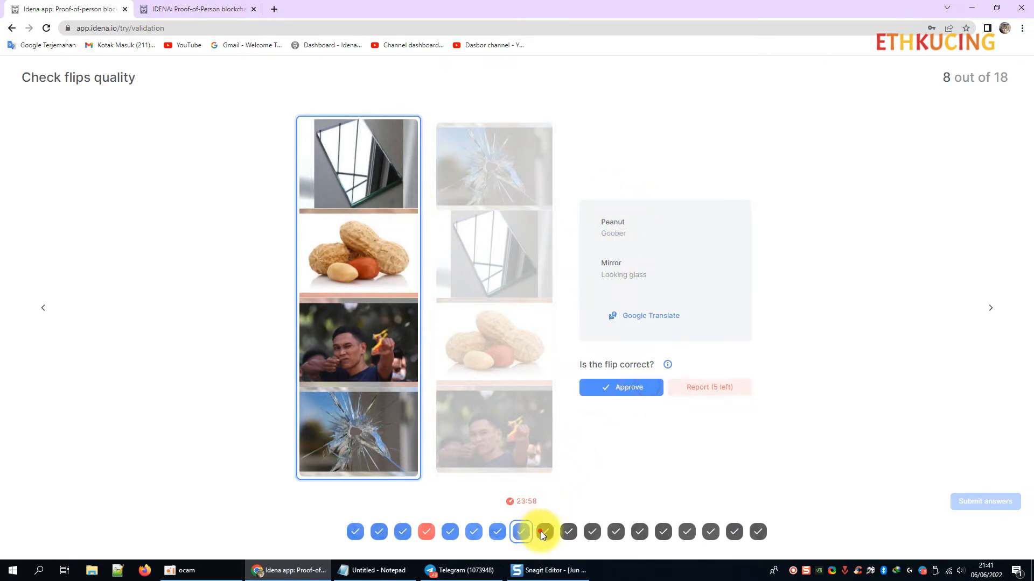
pyautogui.click(543, 532)
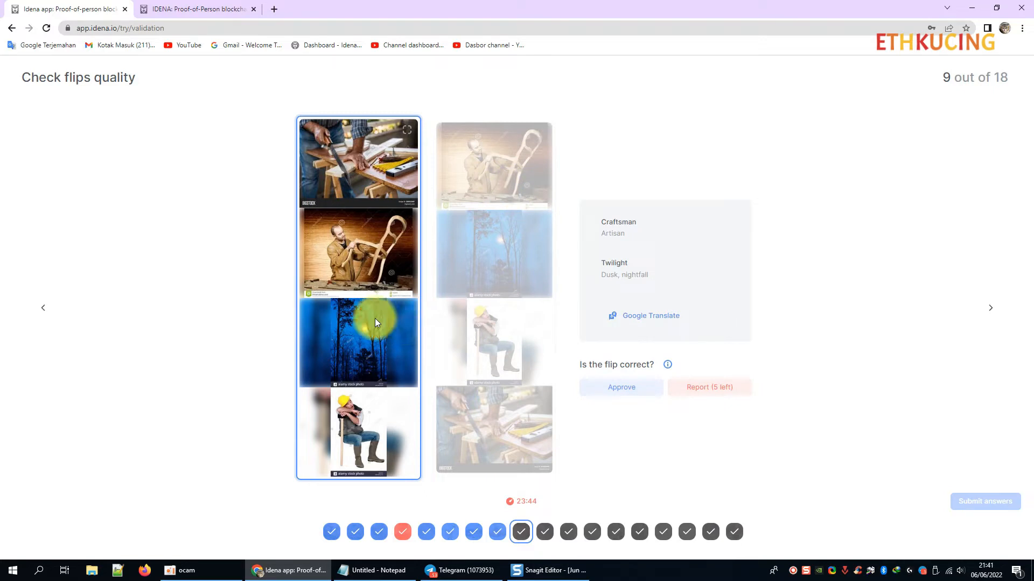
pyautogui.click(609, 383)
pyautogui.click(545, 531)
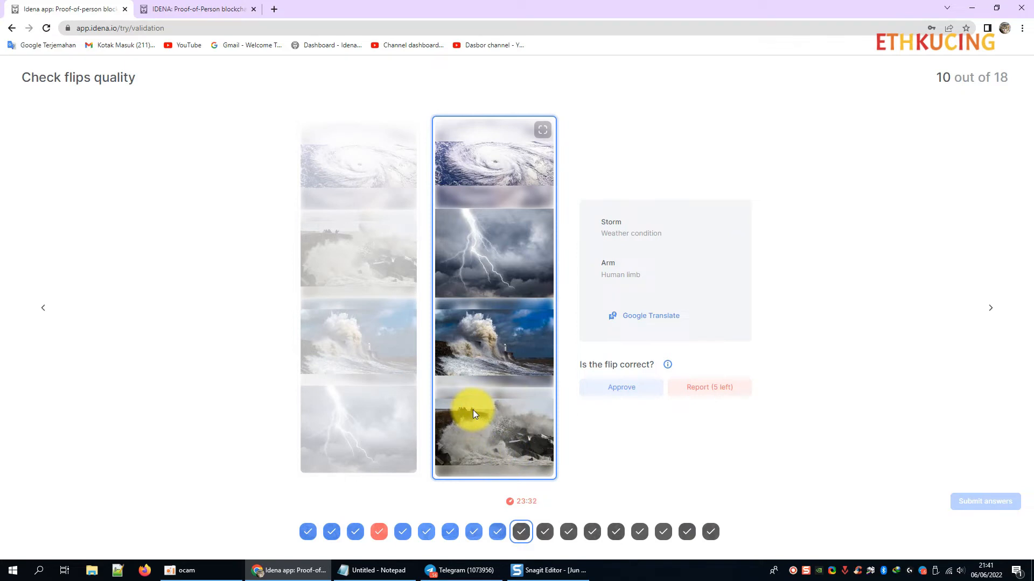
pyautogui.click(592, 390)
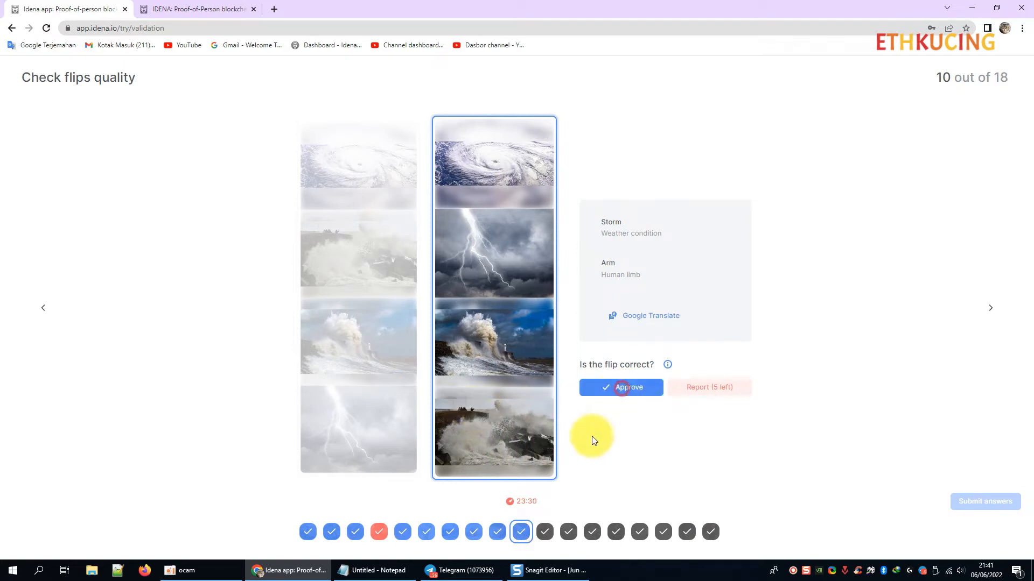
pyautogui.click(543, 531)
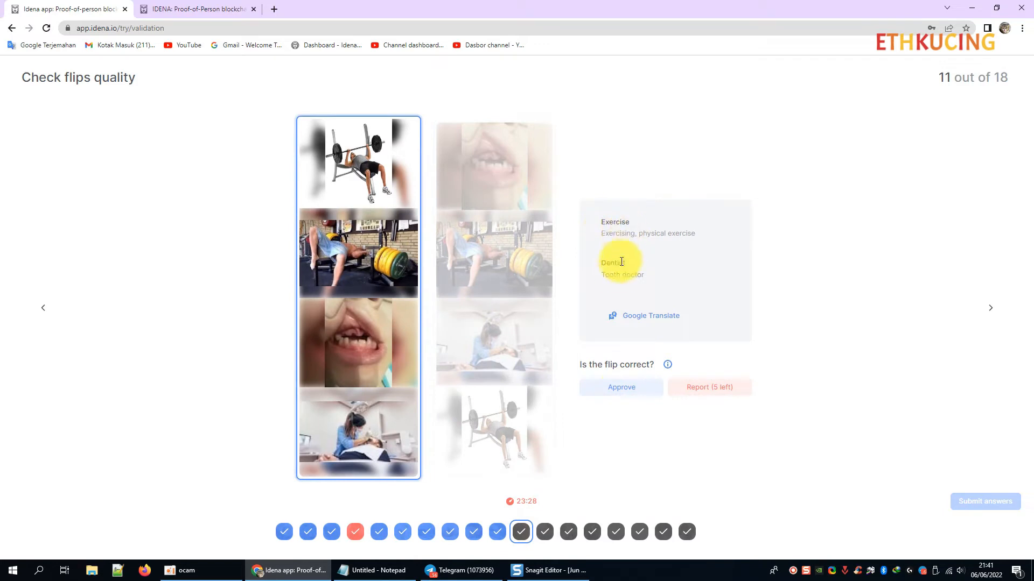
pyautogui.moveTo(383, 188)
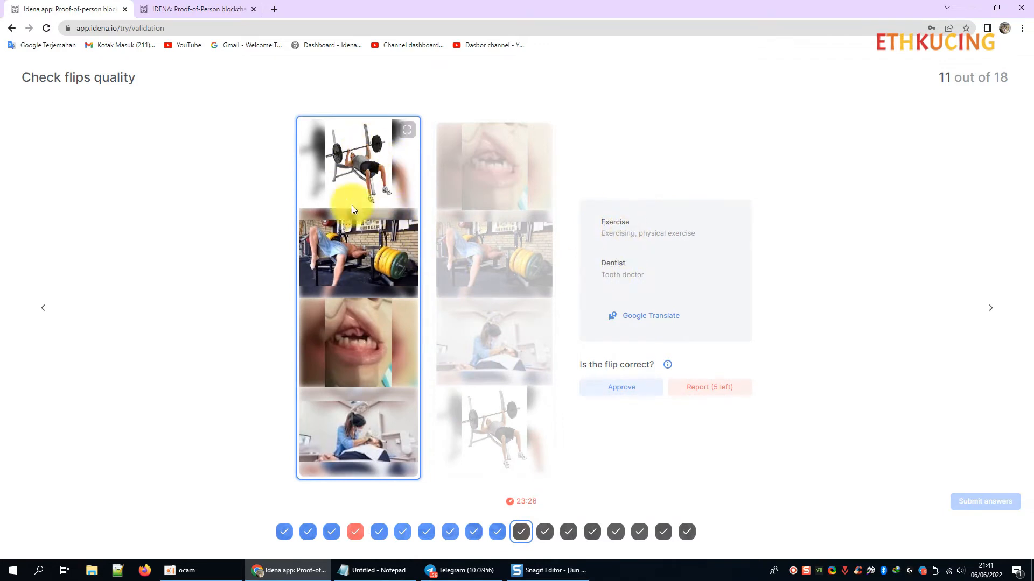
# Approve flips 11 through 15, including the exercise/dentist, smell/television and yacht flips.
pyautogui.click(592, 391)
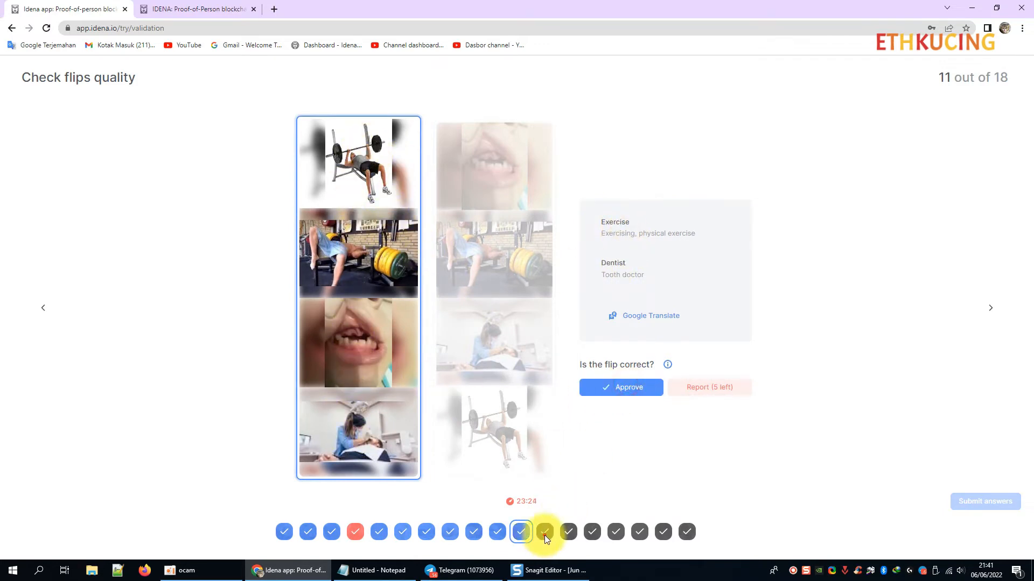
pyautogui.click(544, 533)
pyautogui.moveTo(553, 182)
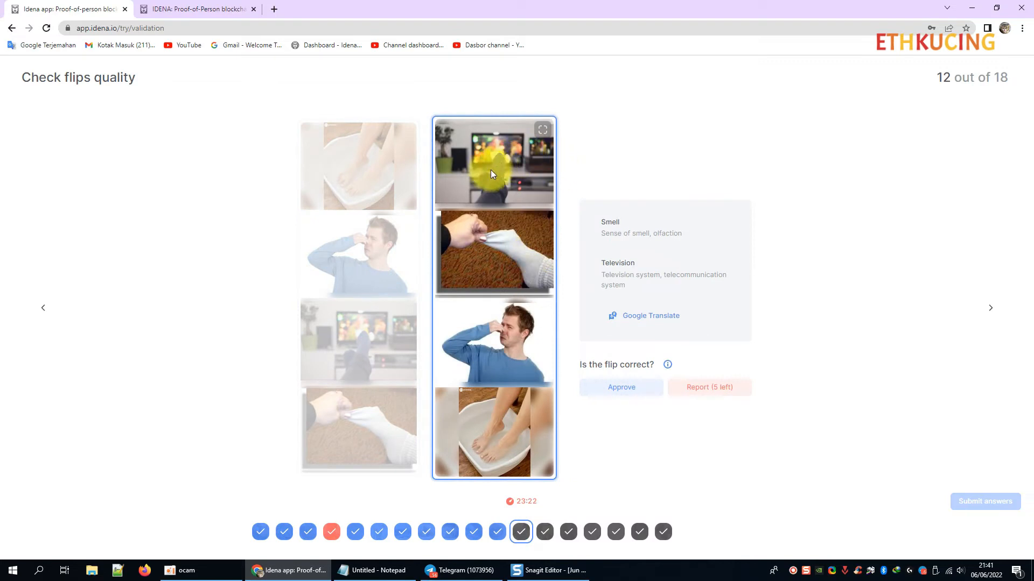
pyautogui.moveTo(525, 193)
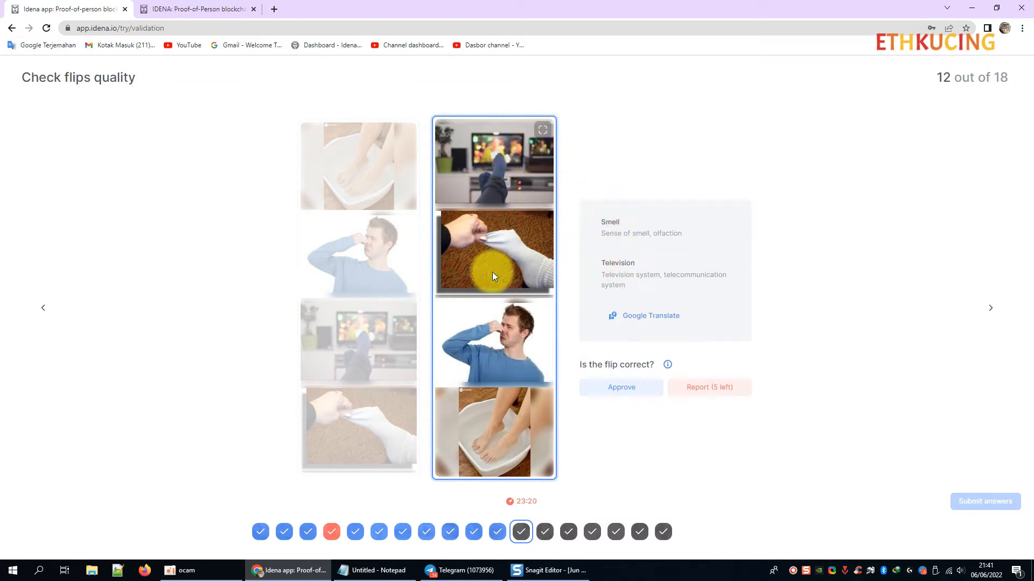
pyautogui.click(616, 388)
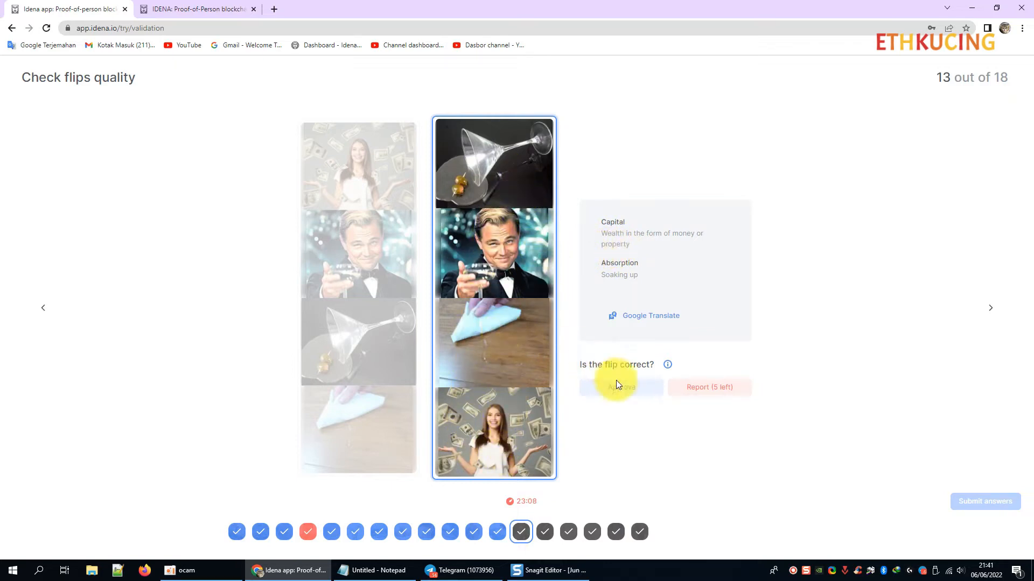
pyautogui.click(622, 397)
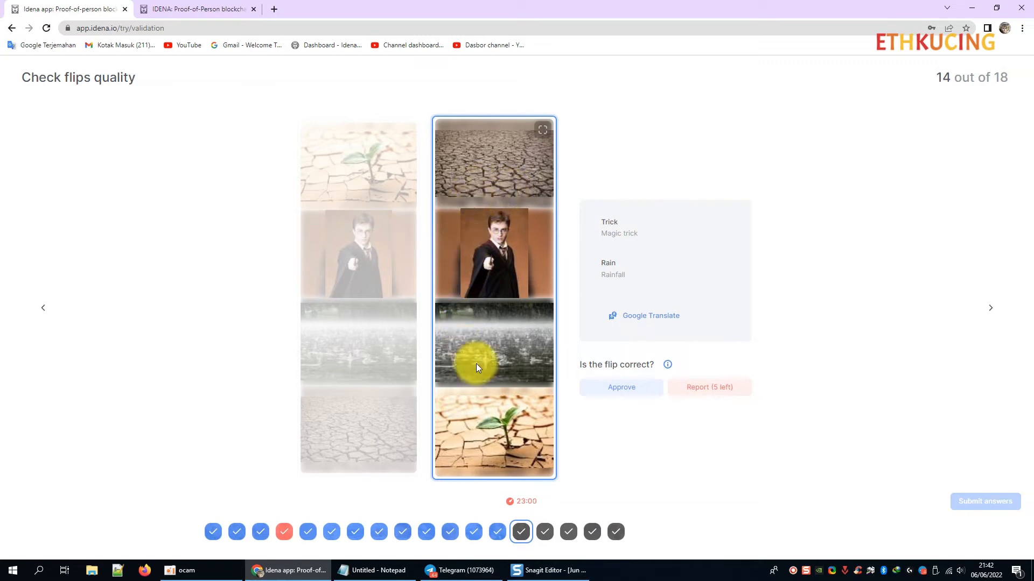
pyautogui.click(629, 388)
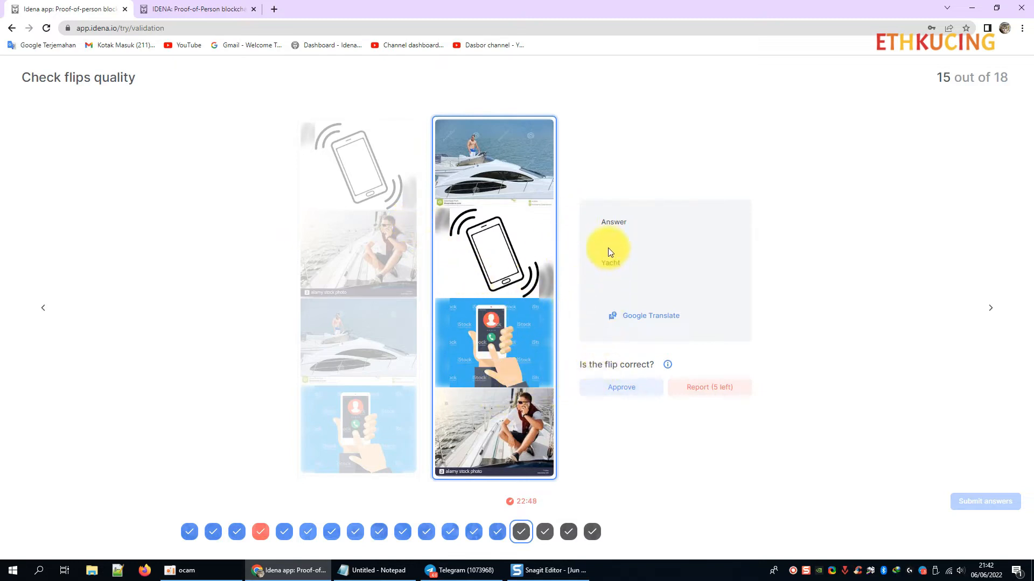
pyautogui.click(619, 387)
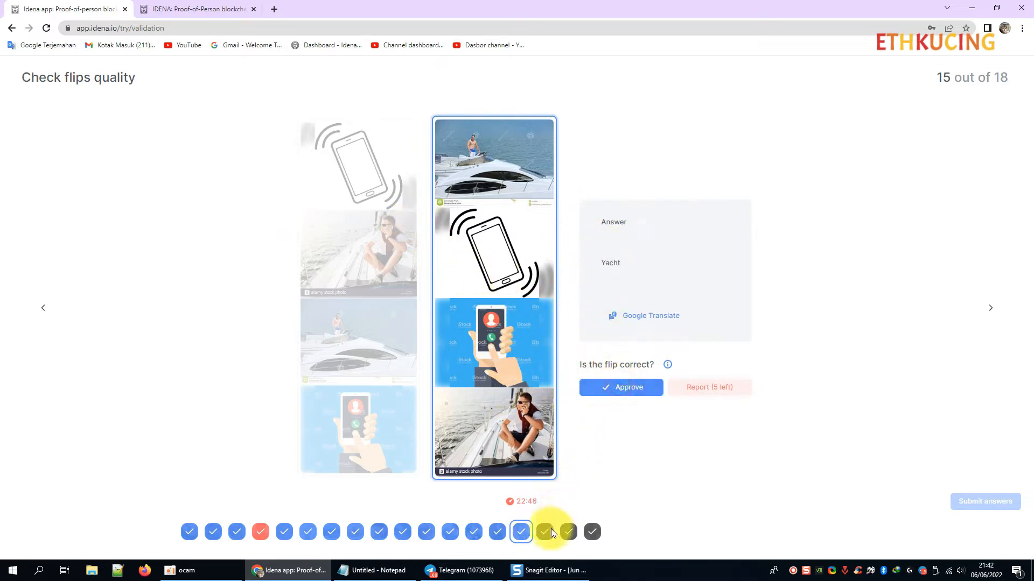
pyautogui.click(547, 531)
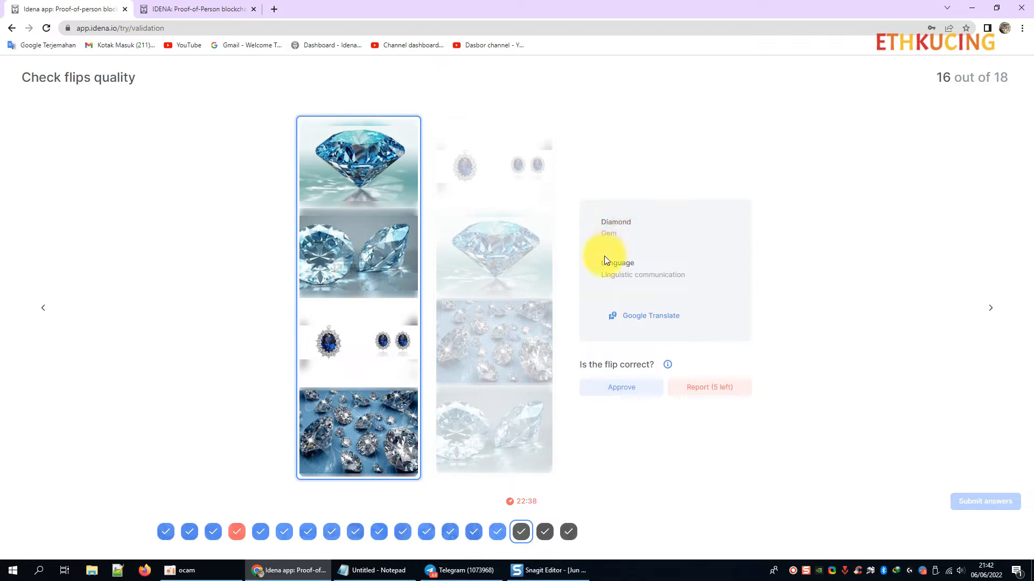
# Report the diamond flip 16 as bad and approve the mountain-climbing flip 17.
pyautogui.click(715, 394)
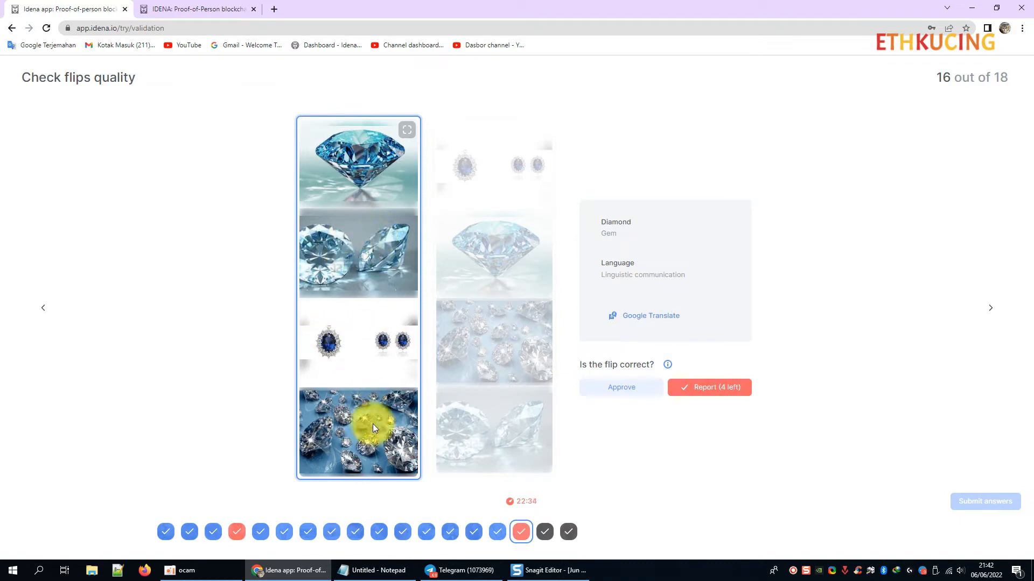
pyautogui.click(667, 365)
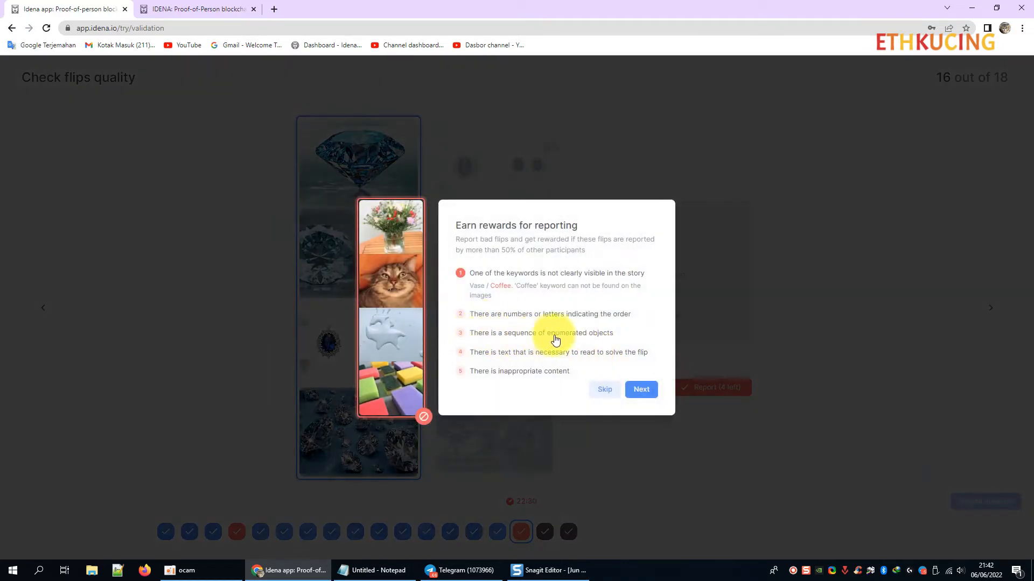
pyautogui.click(600, 392)
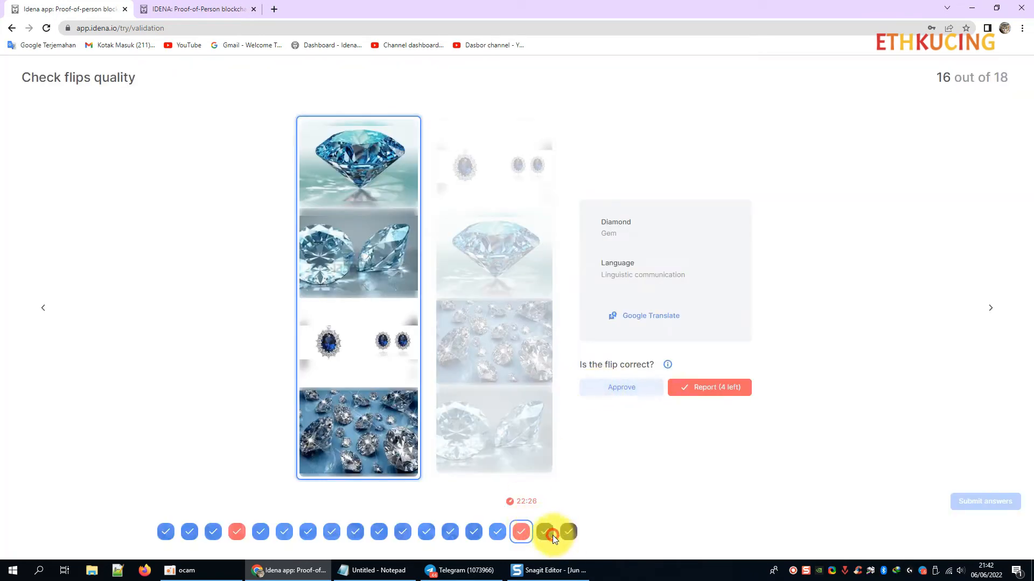
pyautogui.click(553, 535)
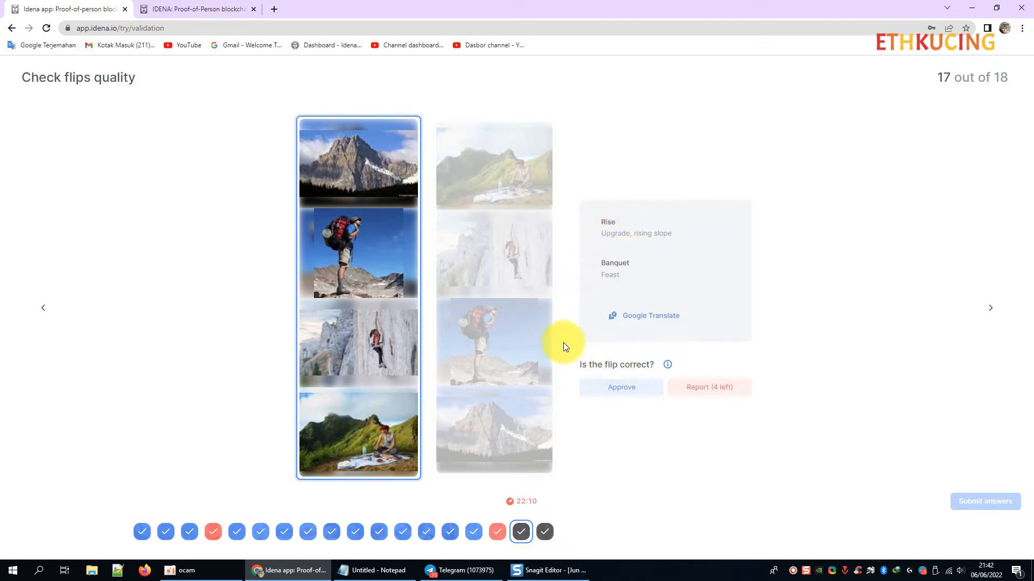
pyautogui.click(629, 387)
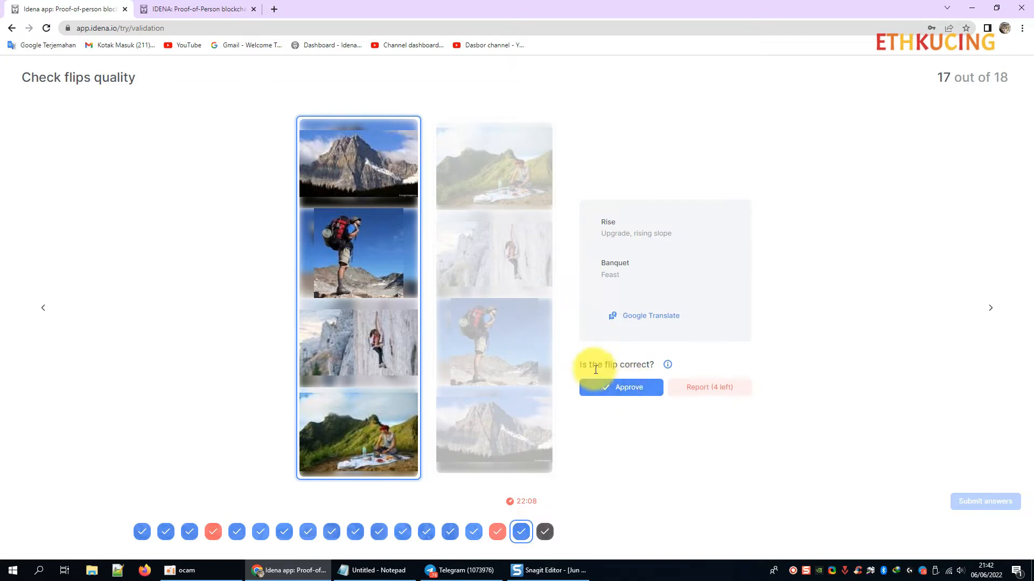
pyautogui.click(541, 536)
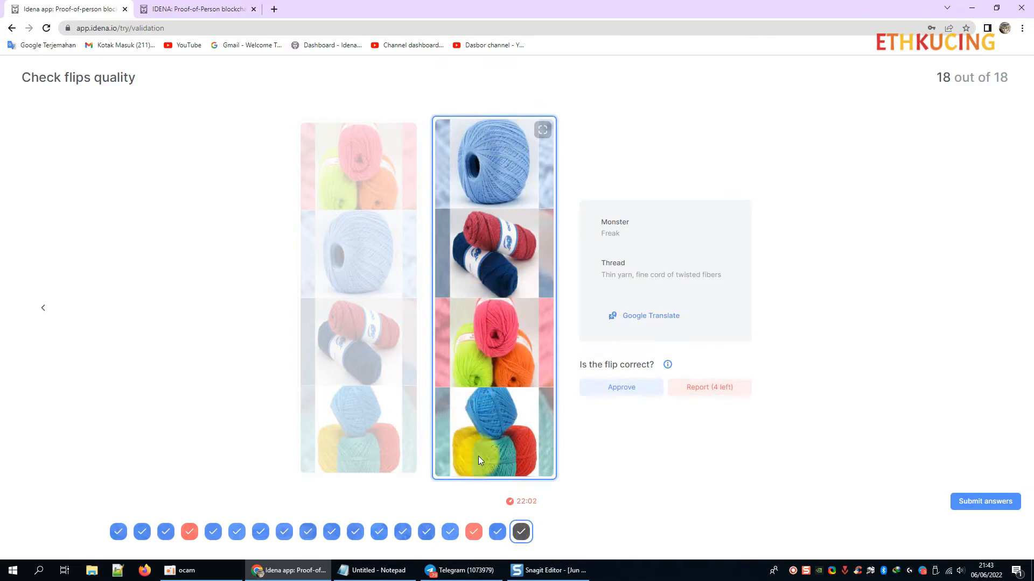
# Report the yarn flip 18 as bad and submit all training validation answers.
pyautogui.click(721, 390)
pyautogui.click(667, 366)
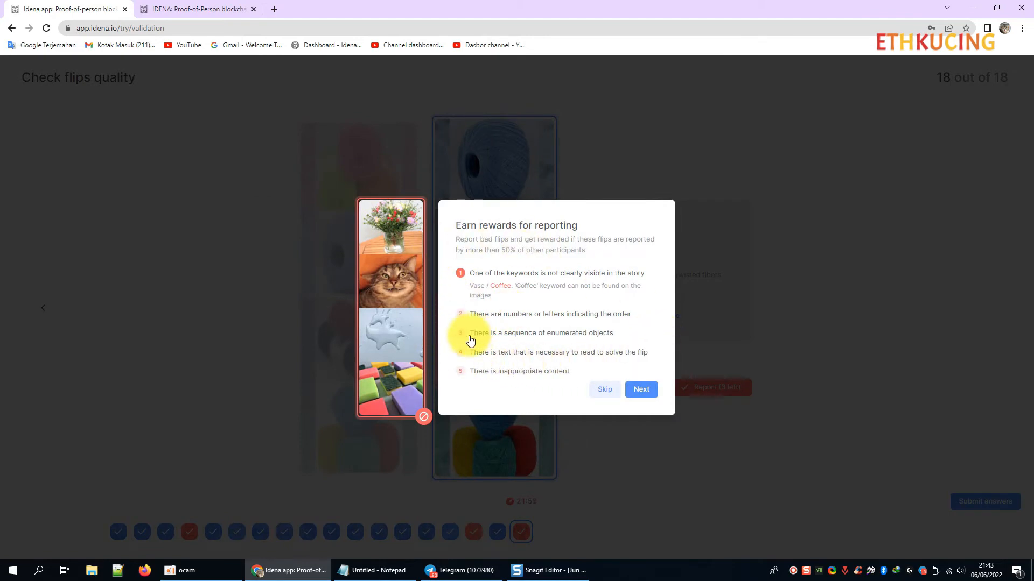
pyautogui.click(604, 389)
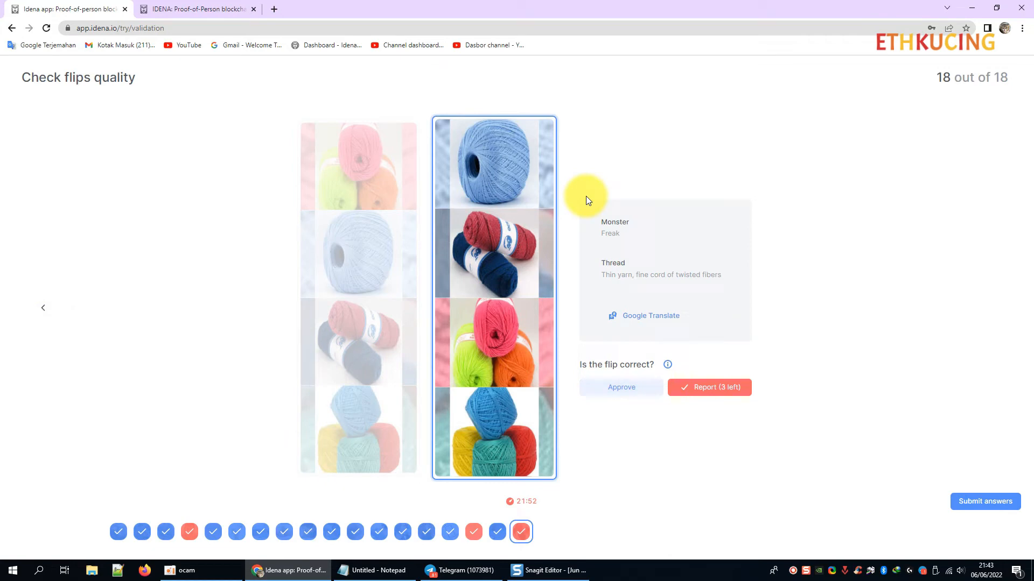
pyautogui.click(990, 499)
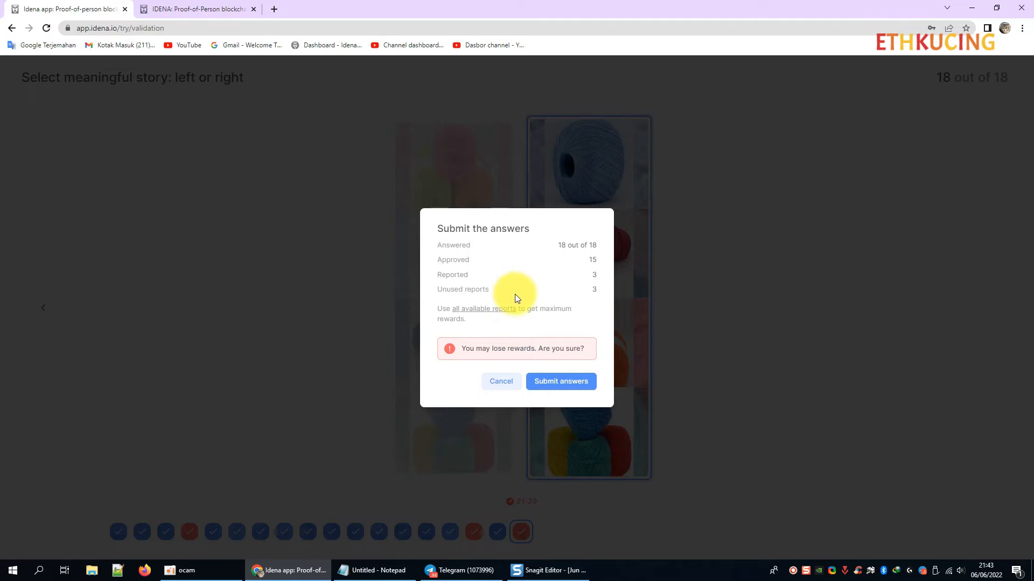
pyautogui.click(559, 382)
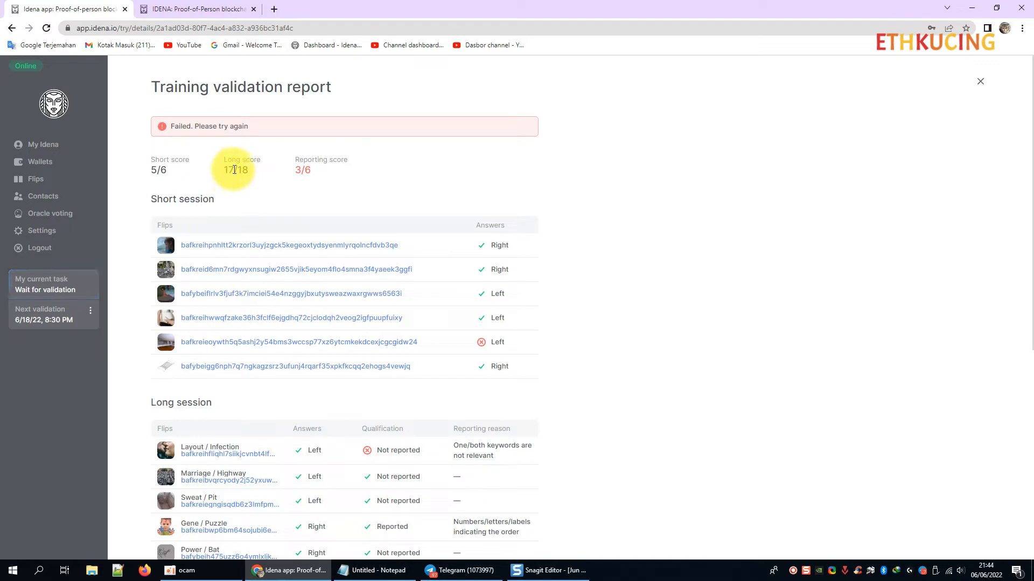
# Review the fifth wrongly answered short-session flip on the validation report.
pyautogui.scroll(-2, 225, 257)
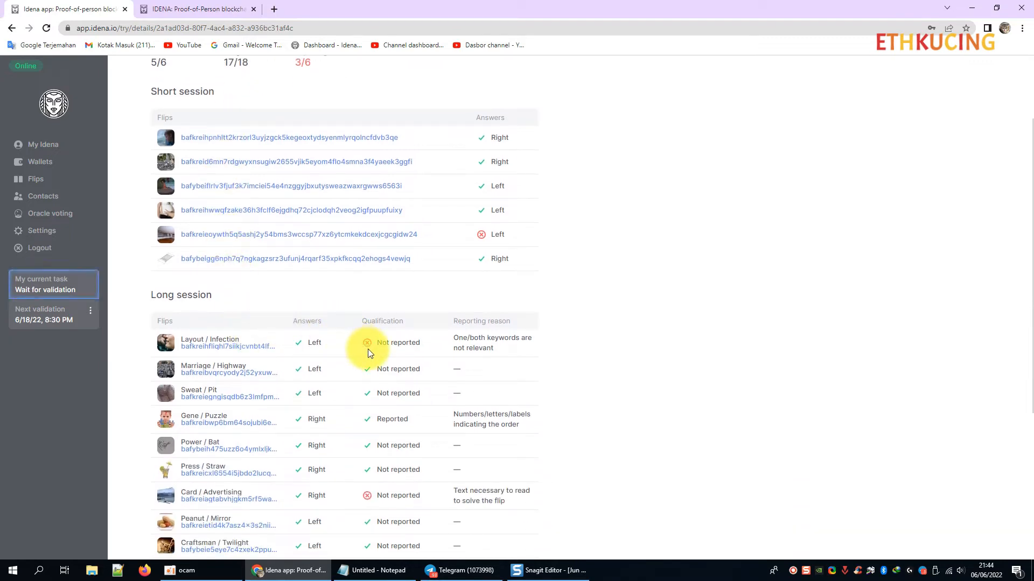
pyautogui.scroll(2, 367, 349)
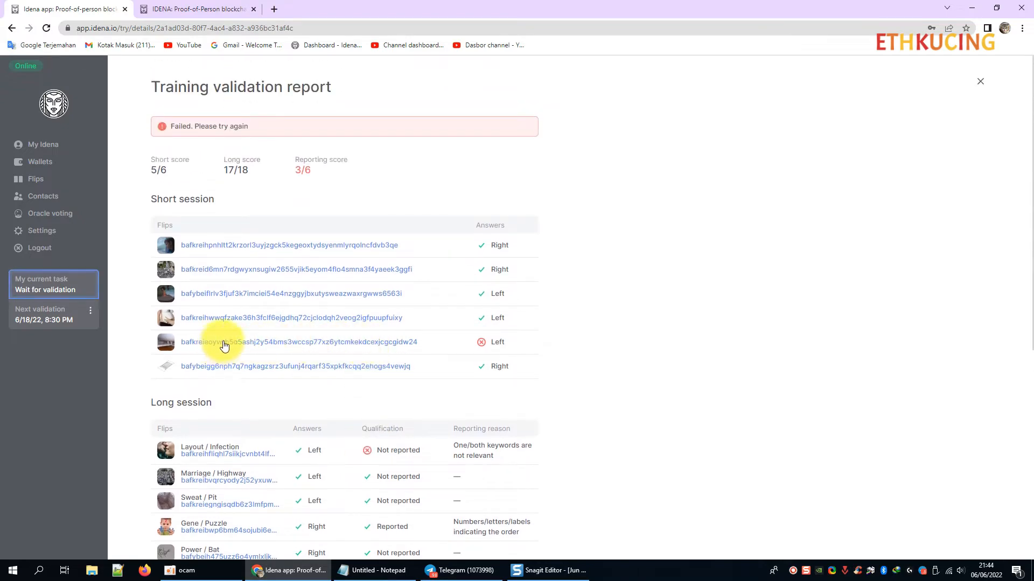
pyautogui.click(225, 343)
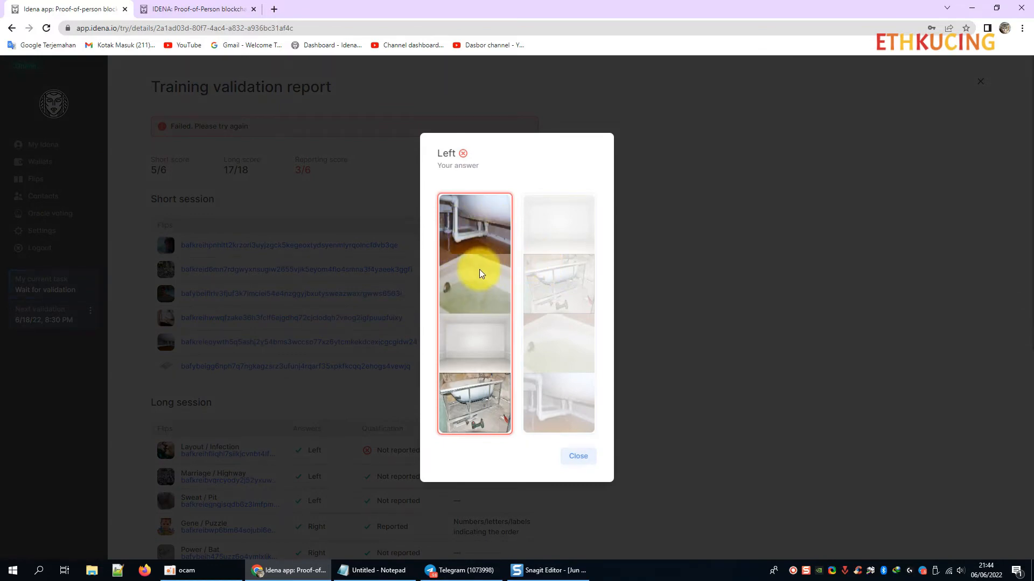
pyautogui.click(580, 455)
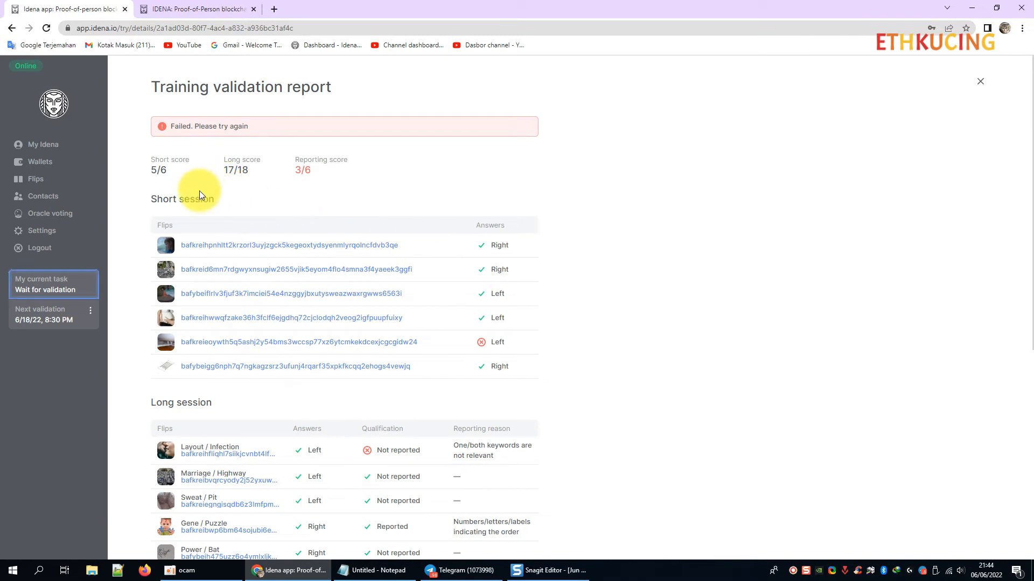
# Highlight the short score value, then bring the IDENA guide notes forward.
pyautogui.moveTo(150, 170); pyautogui.dragTo(361, 183)
pyautogui.click(404, 182)
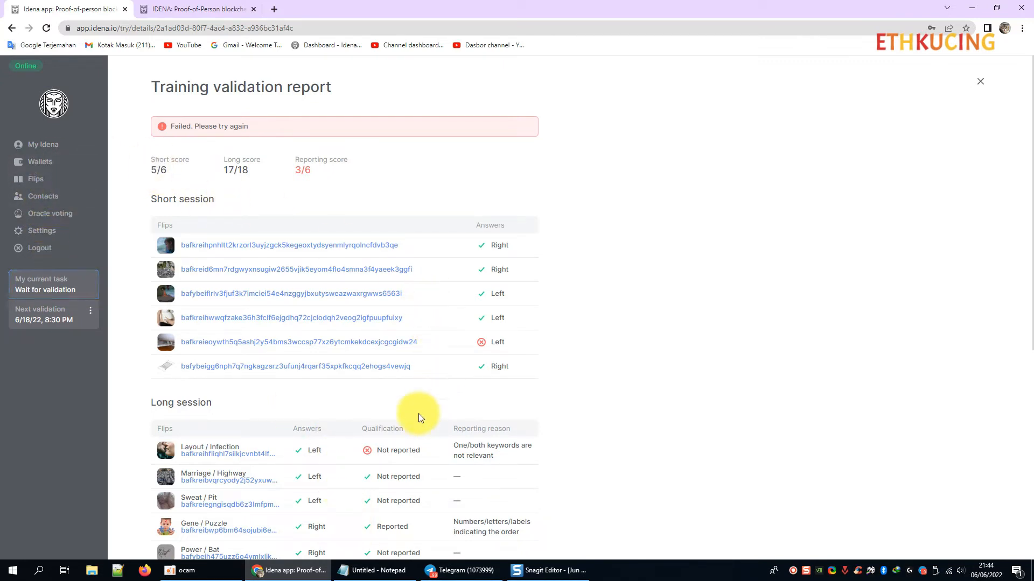
pyautogui.click(375, 570)
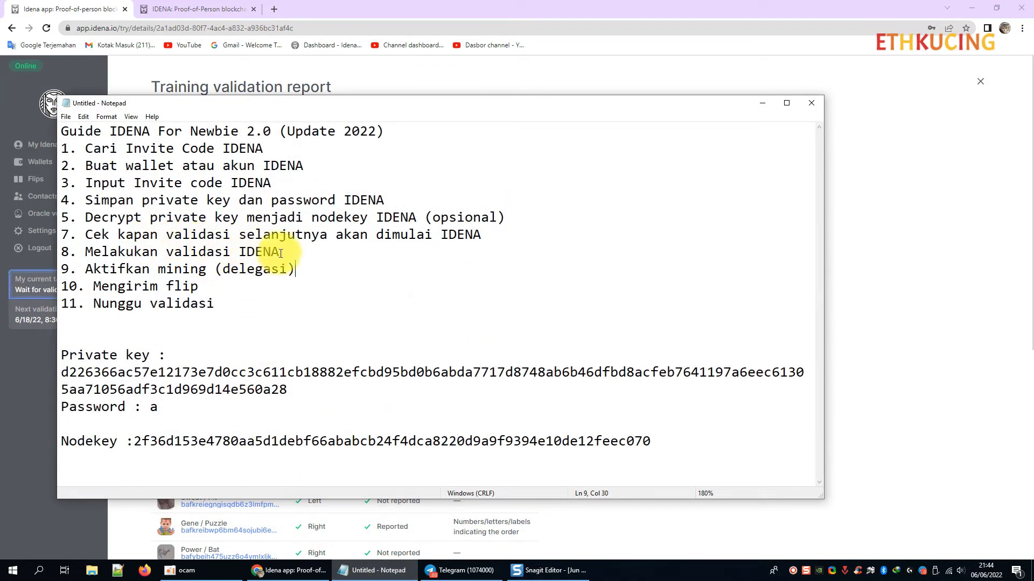
# Highlight 'Aktifkan mining (delegasi)', hide the notes, close the idena.io tab, and bring up Telegram.
pyautogui.moveTo(295, 269); pyautogui.dragTo(83, 268)
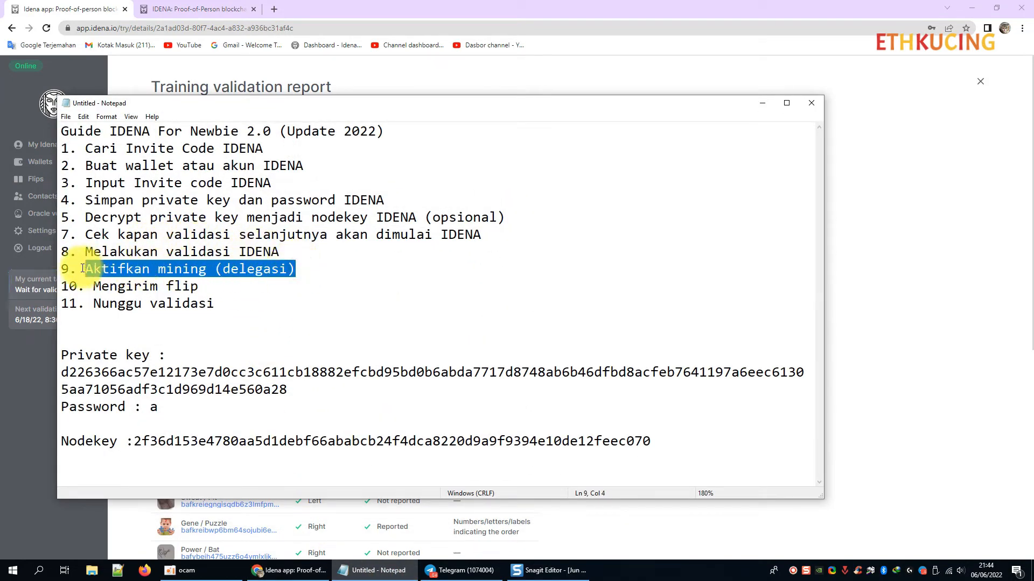
pyautogui.click(761, 102)
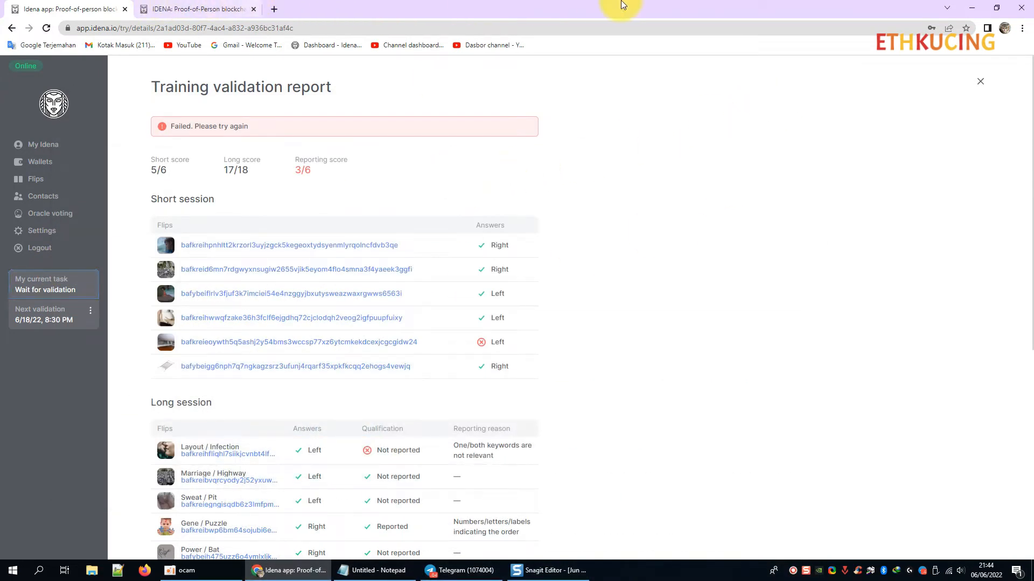
pyautogui.click(169, 5)
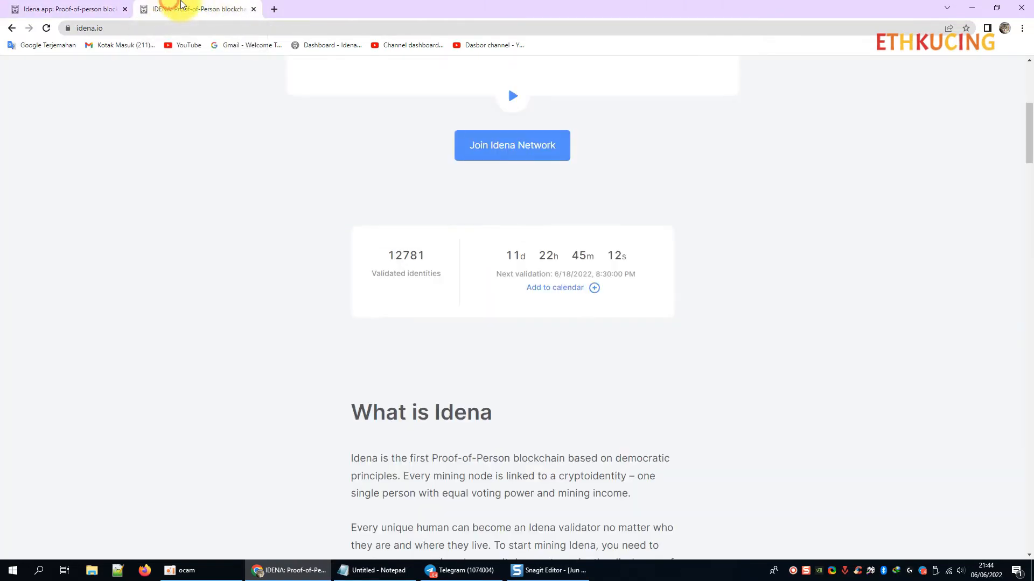
pyautogui.click(254, 10)
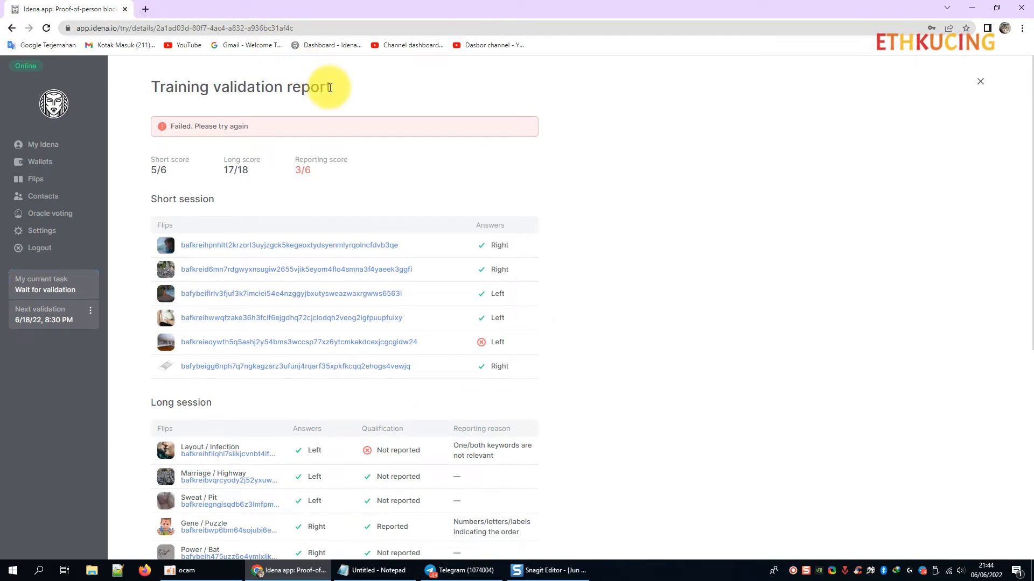
pyautogui.click(922, 572)
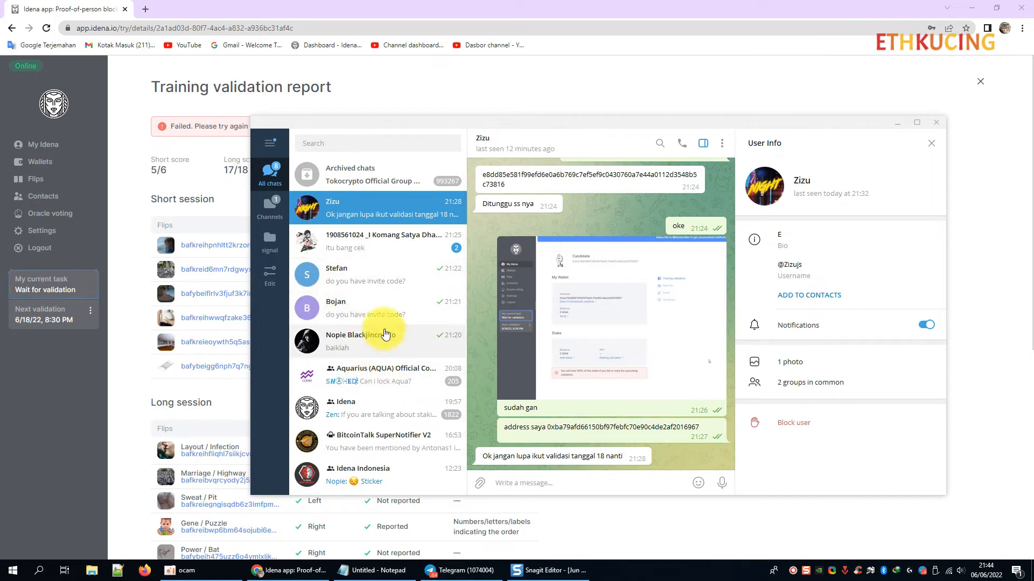
# Search the Idena Indonesia group for 'mining' and open the 28/05/2022 delegator message.
pyautogui.scroll(-3, 380, 336)
pyautogui.click(376, 378)
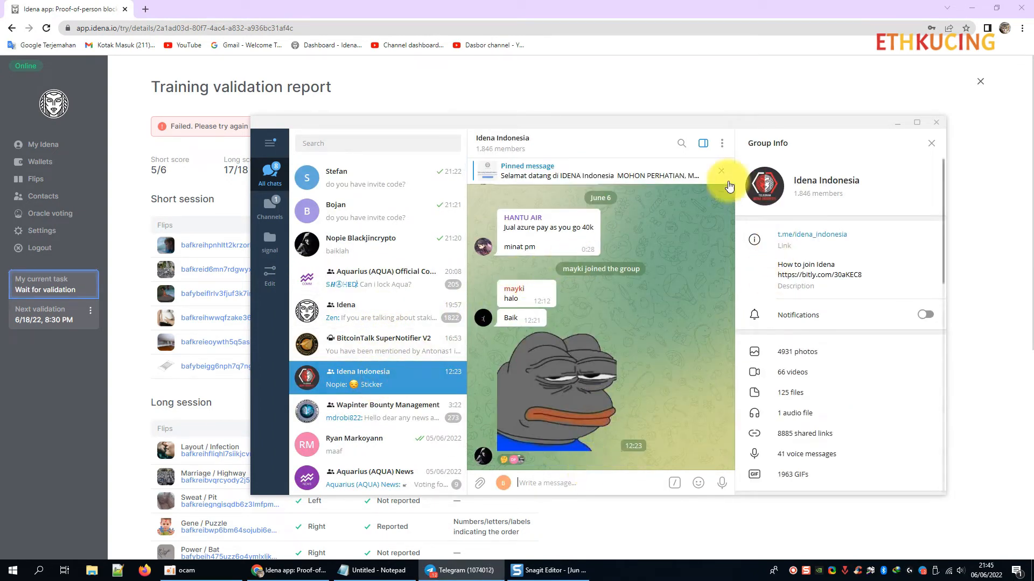
pyautogui.click(681, 143)
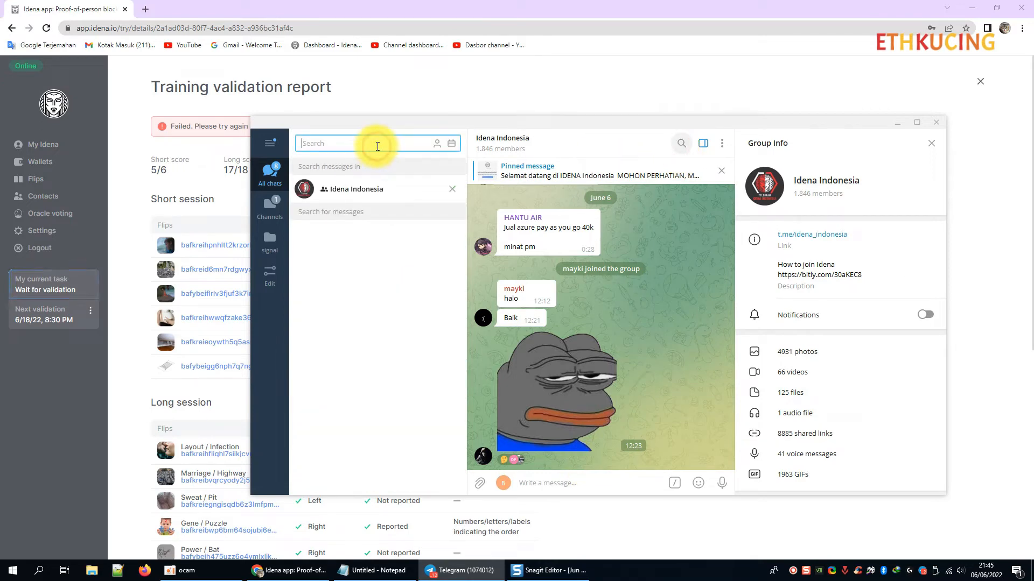
pyautogui.write('mining')
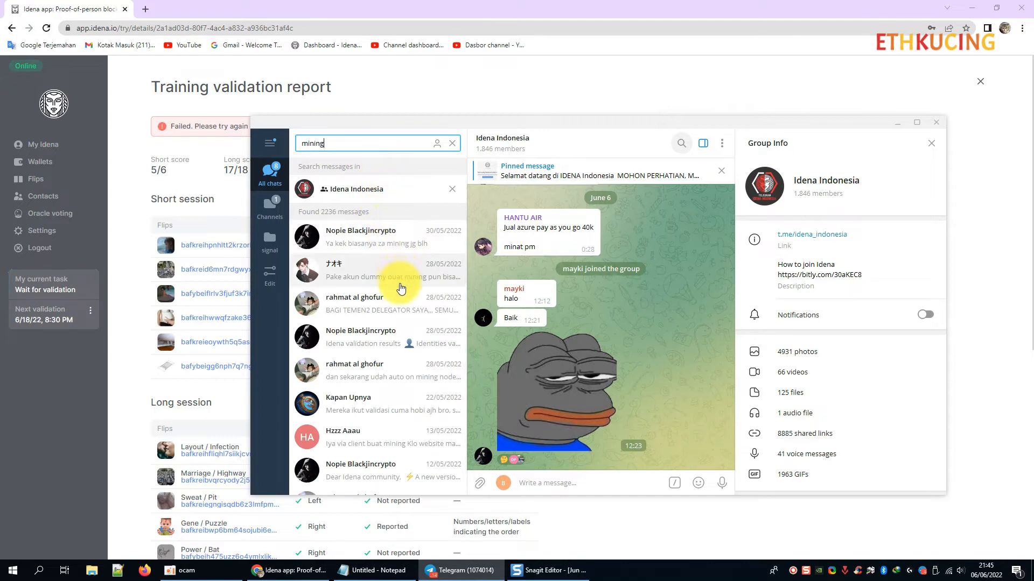
pyautogui.click(401, 309)
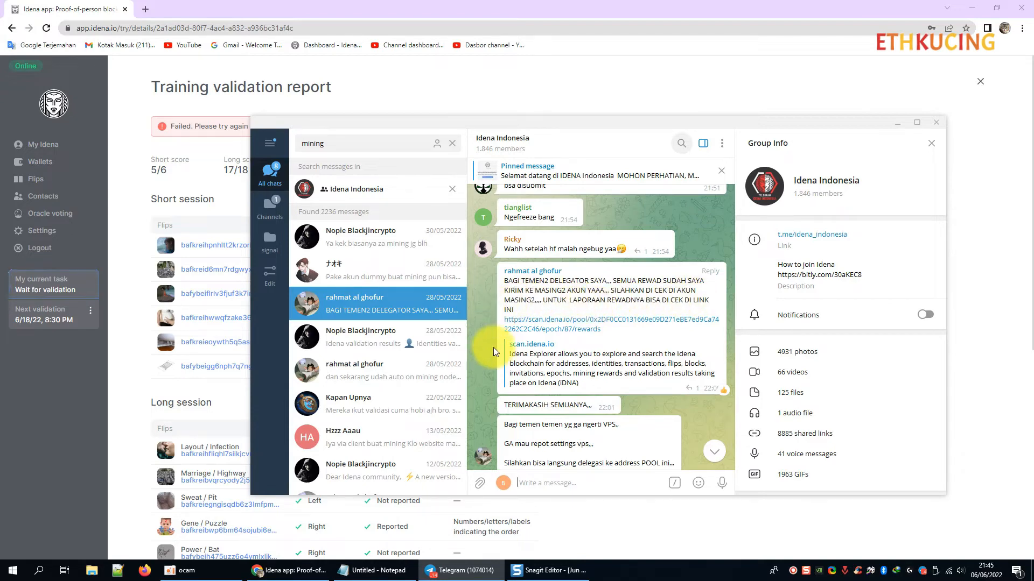
# Select the pool address in the delegator message and return to the Idena report window.
pyautogui.scroll(-1, 493, 348)
pyautogui.scroll(-1, 502, 361)
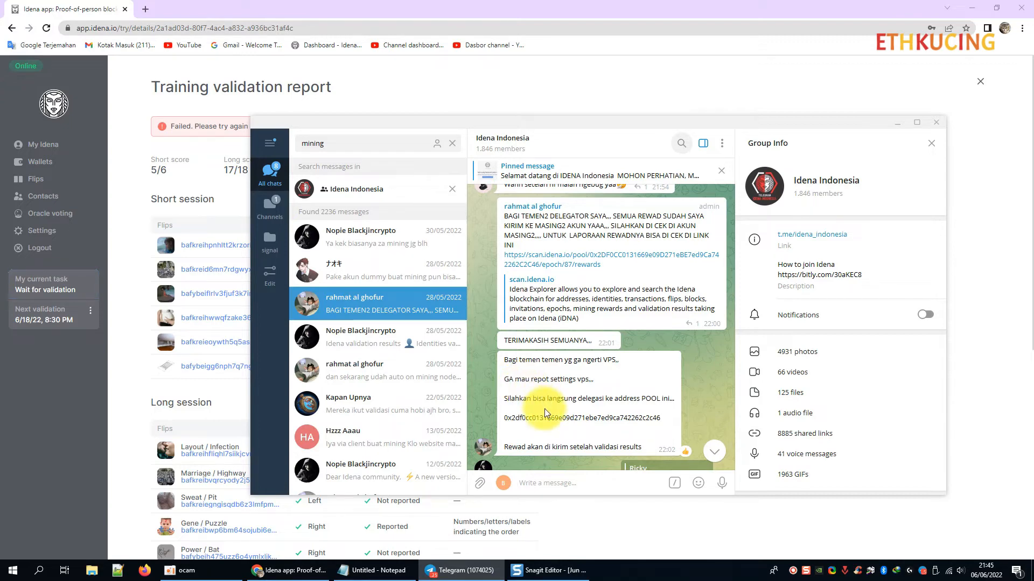
pyautogui.doubleClick(531, 417)
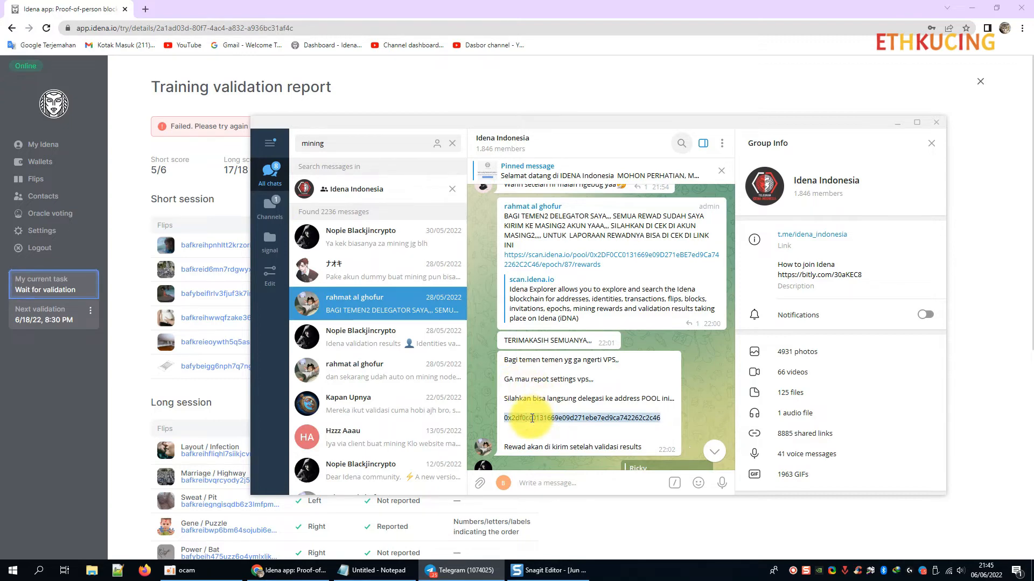
pyautogui.click(130, 120)
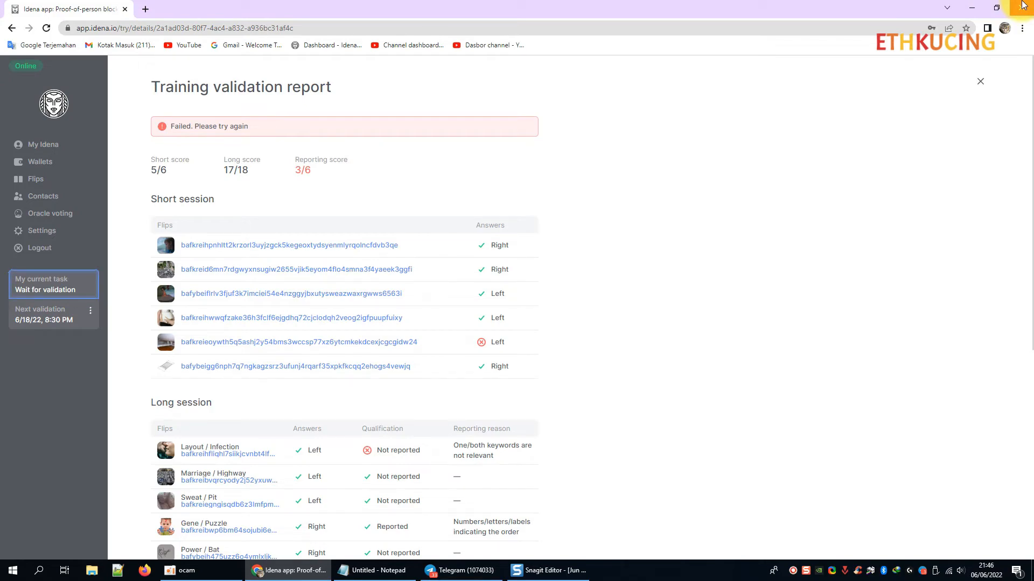
# Close the browser and launch the Chrome profile shortcut from the BLOG folder.
pyautogui.click(1023, 6)
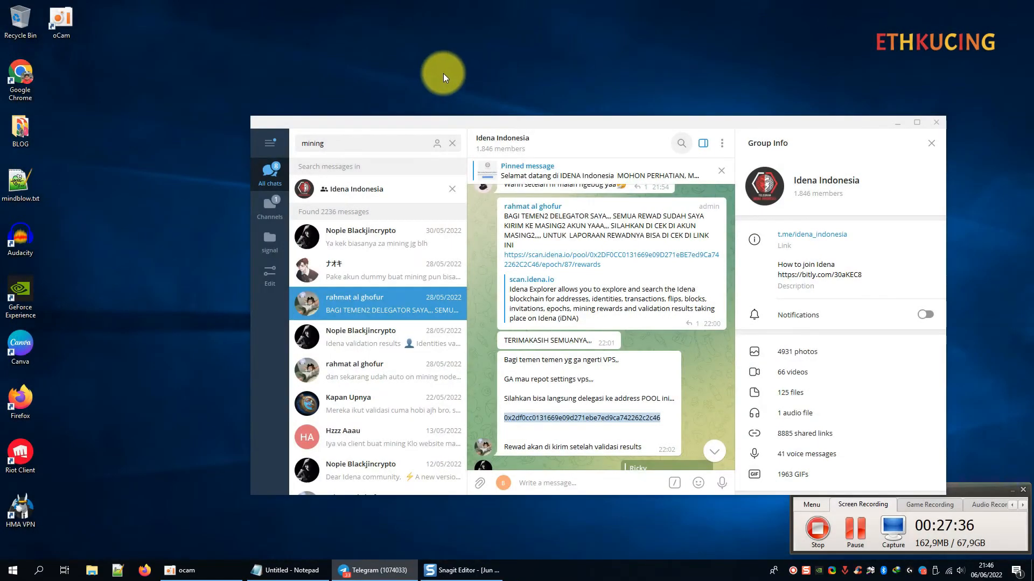
pyautogui.doubleClick(21, 131)
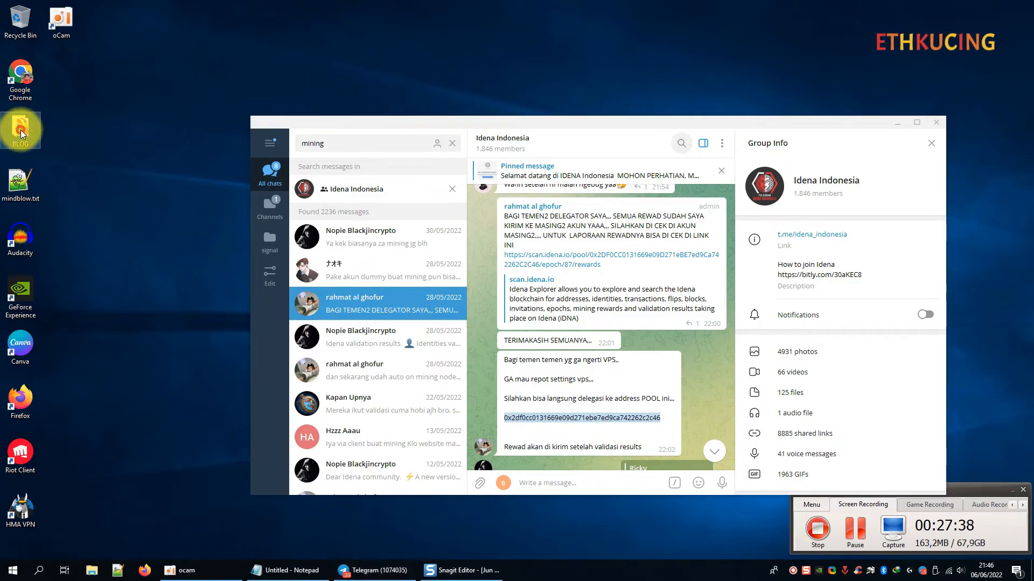
pyautogui.doubleClick(667, 241)
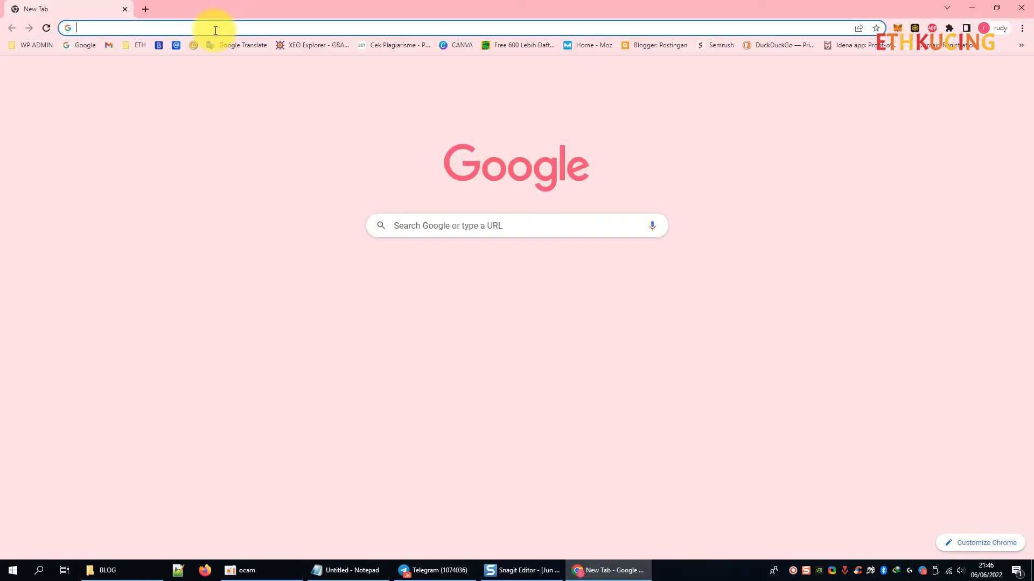
# Go to app.idena.io and unlock the account with its password.
pyautogui.click(214, 30)
pyautogui.write('ap')
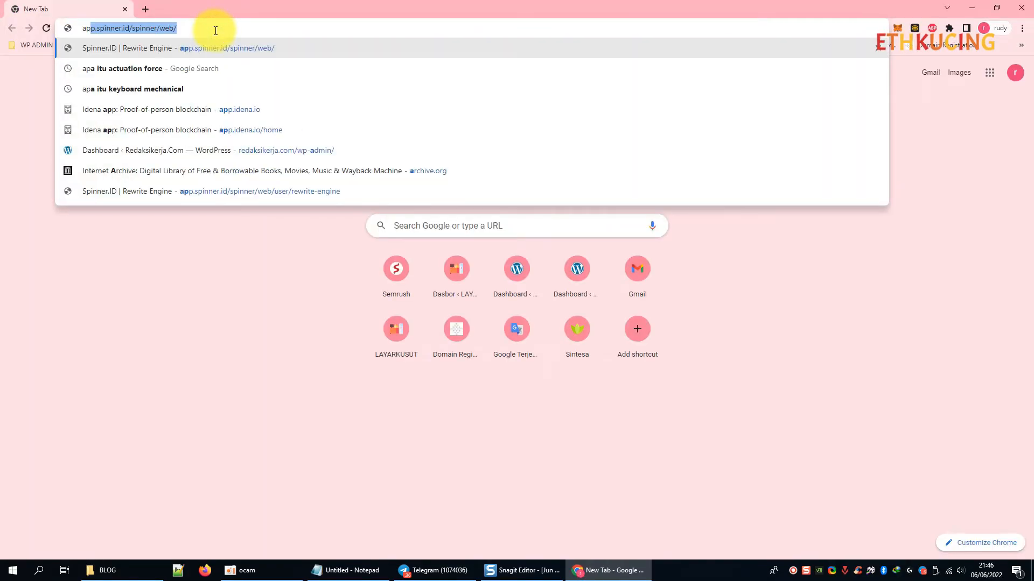
pyautogui.write('p.iden')
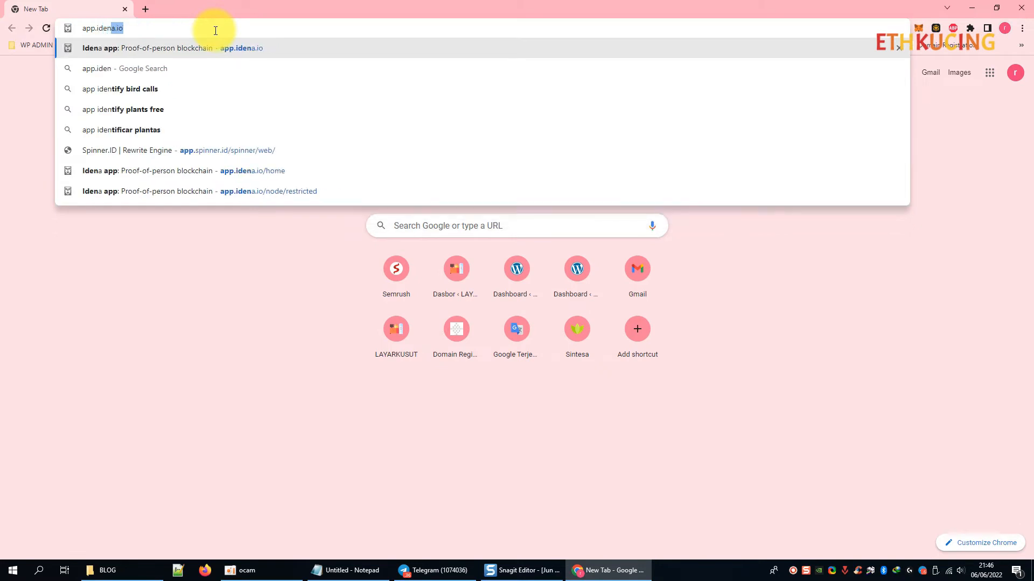
pyautogui.press('Return')
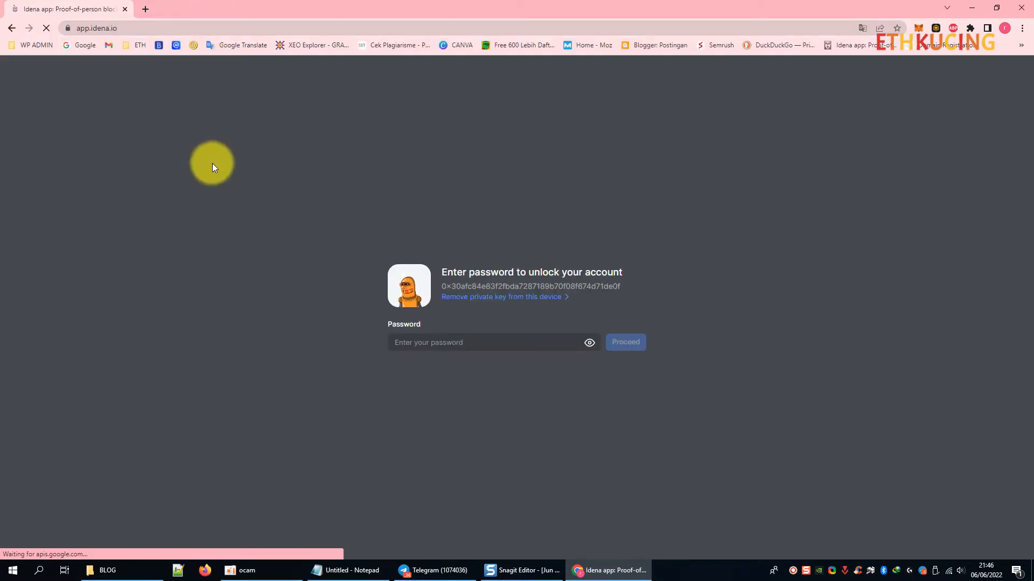
pyautogui.click(464, 342)
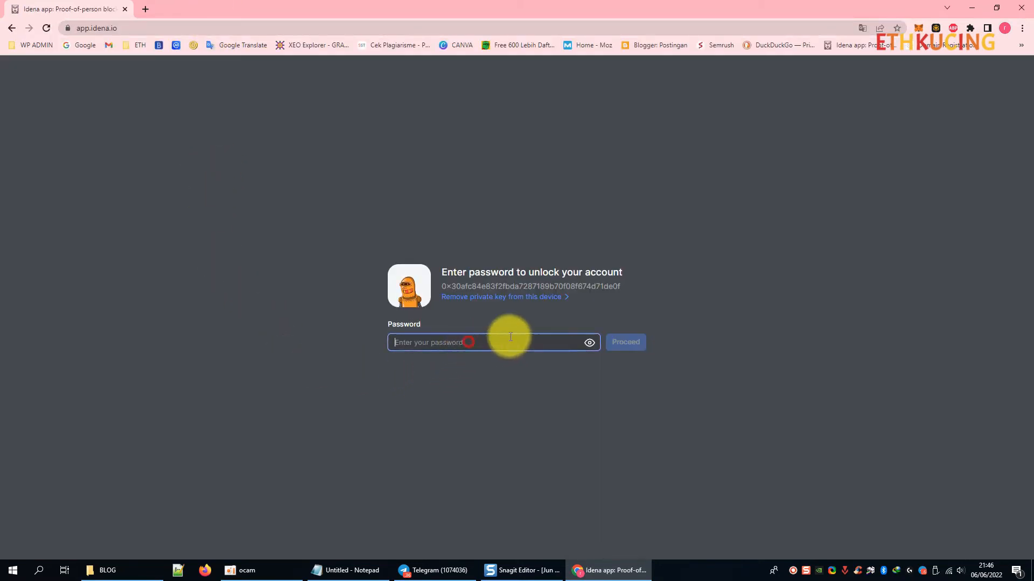
pyautogui.write('•••')
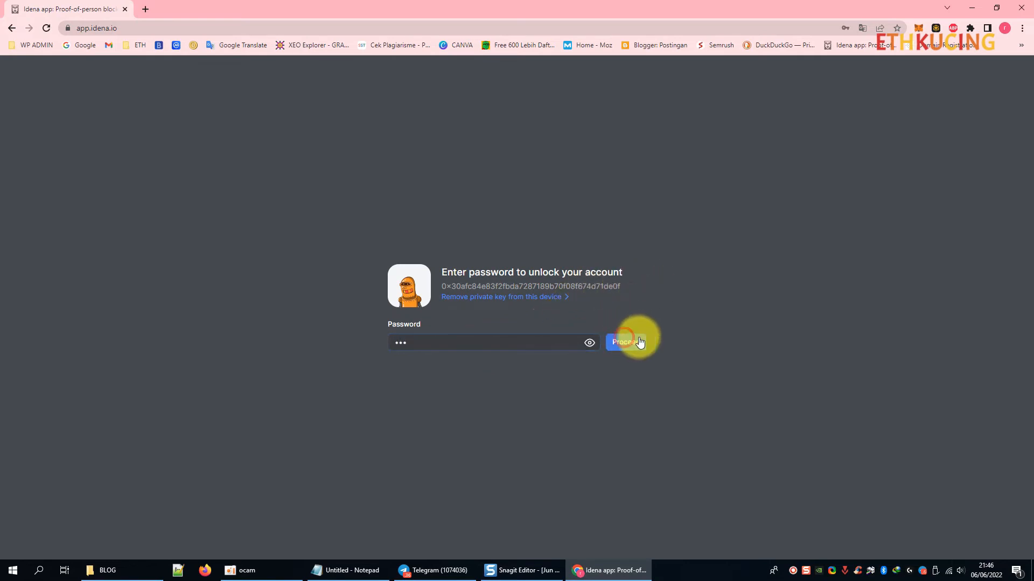
pyautogui.click(625, 342)
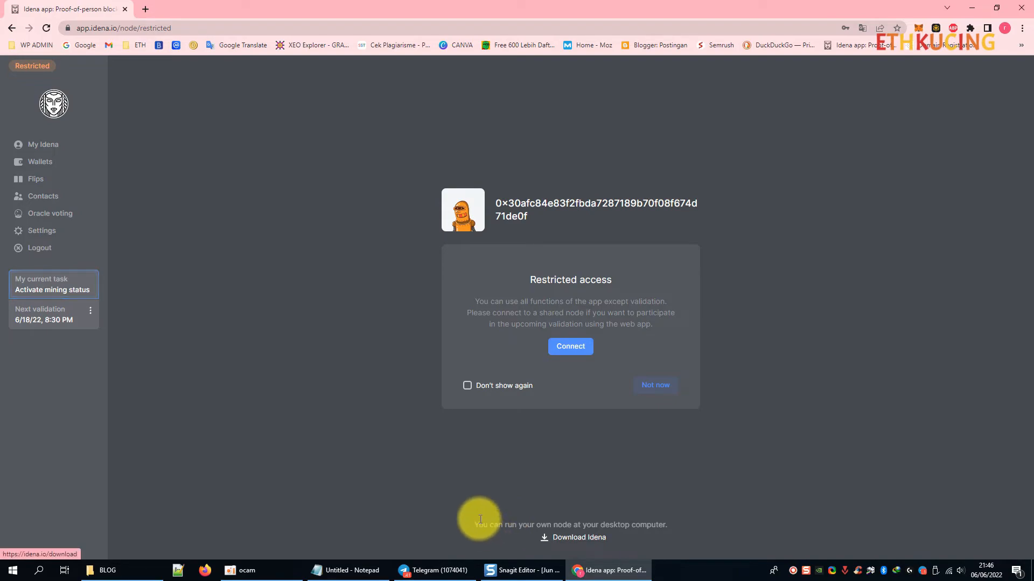
# Close the BLOG folder window, restore the Idena app window, and open My Idena.
pyautogui.click(974, 8)
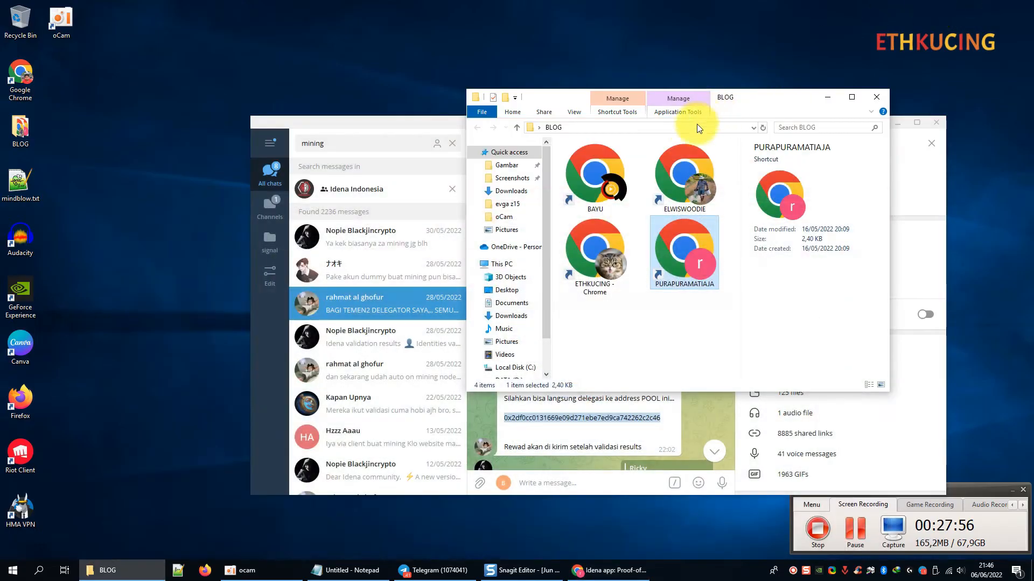
pyautogui.click(877, 99)
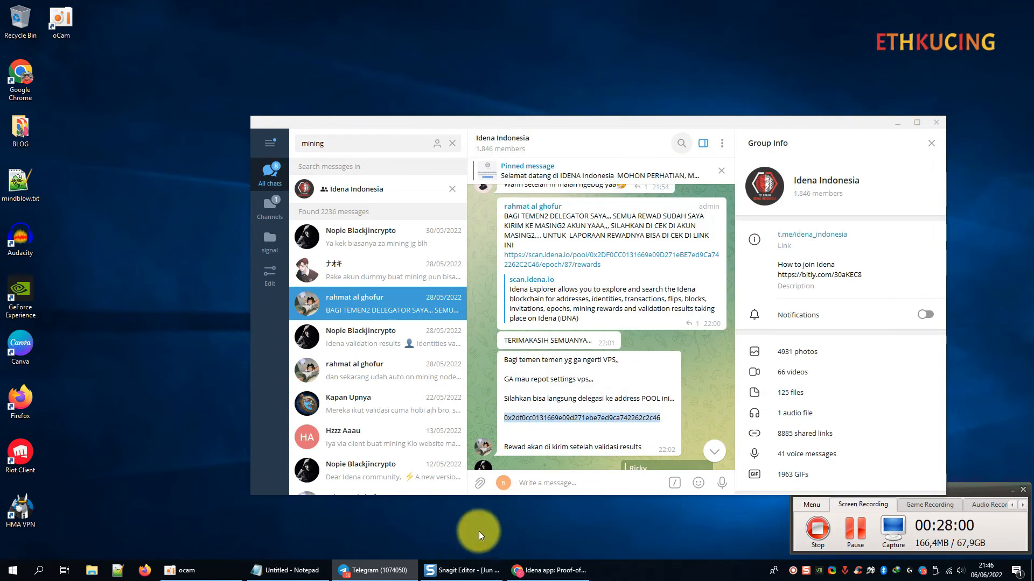
pyautogui.click(545, 575)
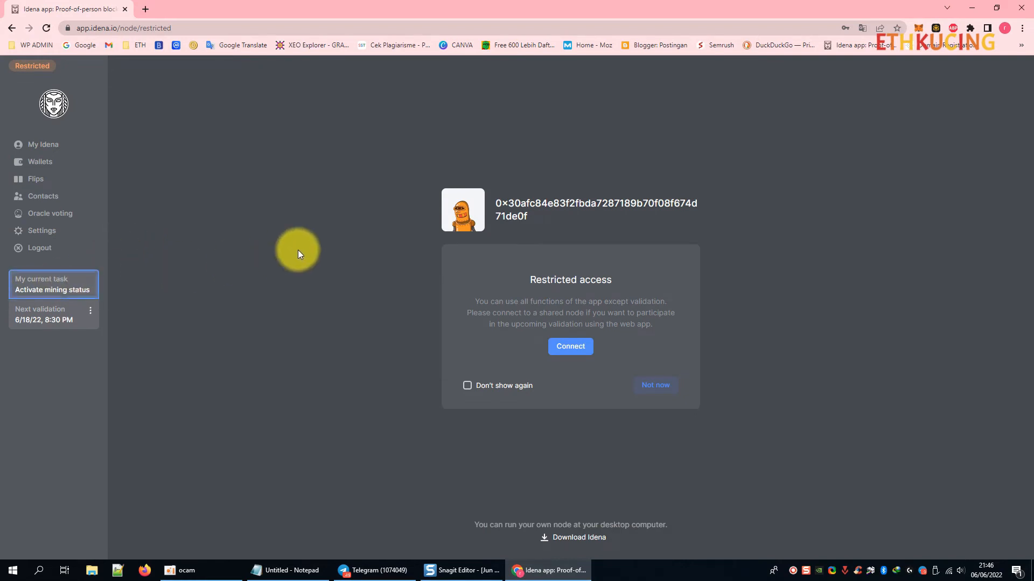
pyautogui.click(80, 145)
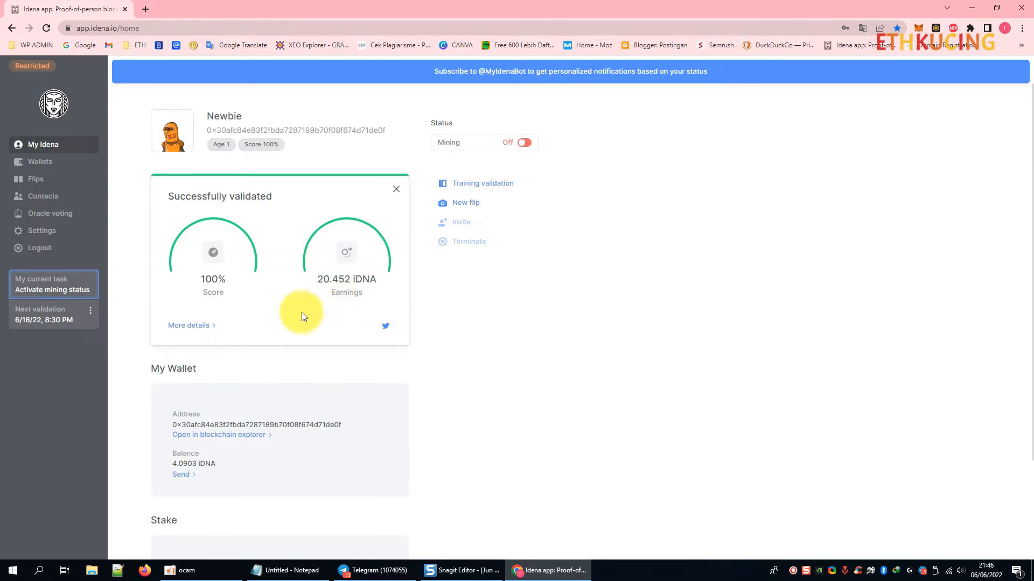
pyautogui.rightClick(203, 330)
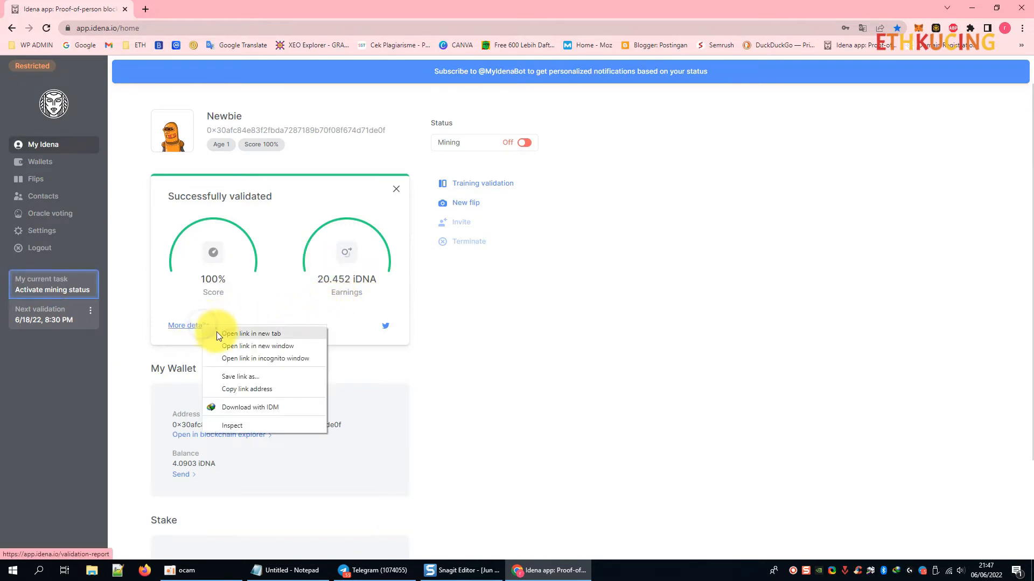
pyautogui.click(218, 333)
pyautogui.click(186, 5)
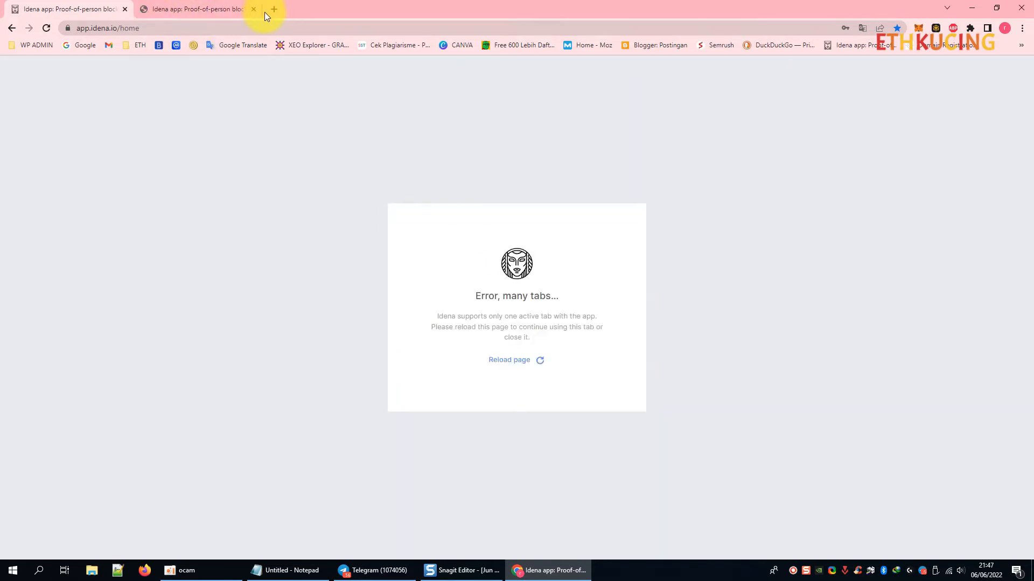
pyautogui.click(251, 10)
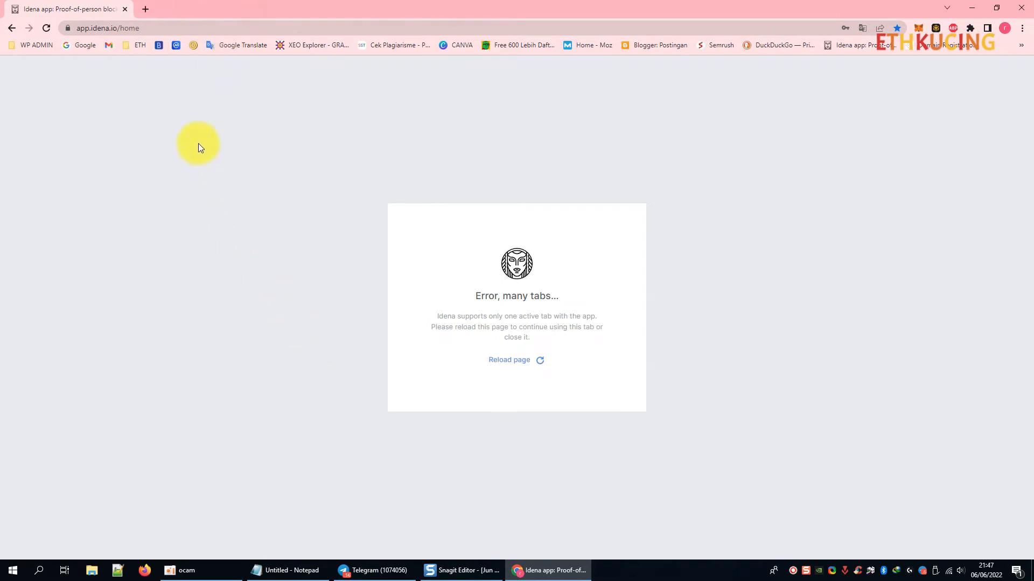
pyautogui.click(48, 28)
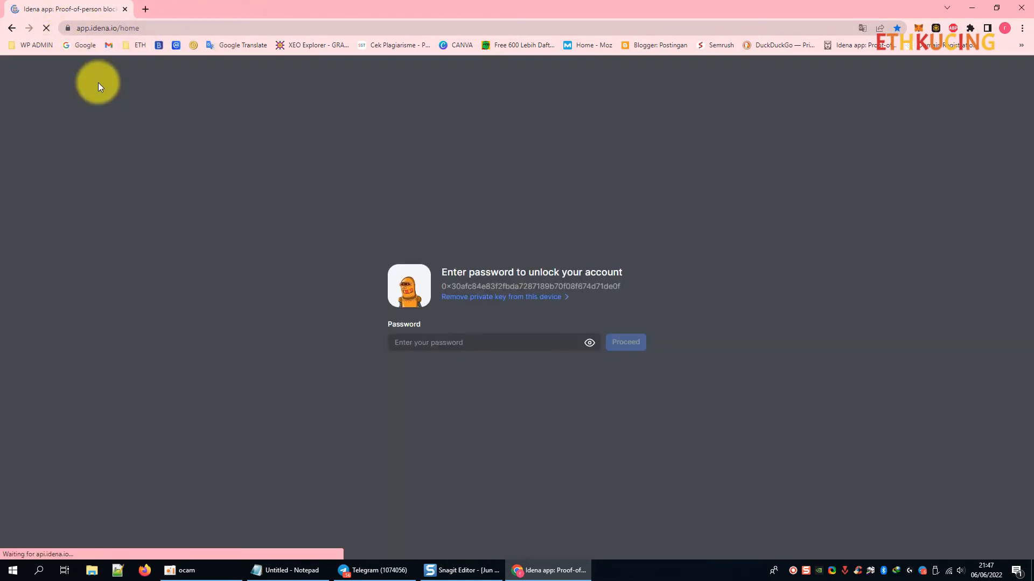
pyautogui.hotkey('ctrl', 'v')
pyautogui.click(625, 342)
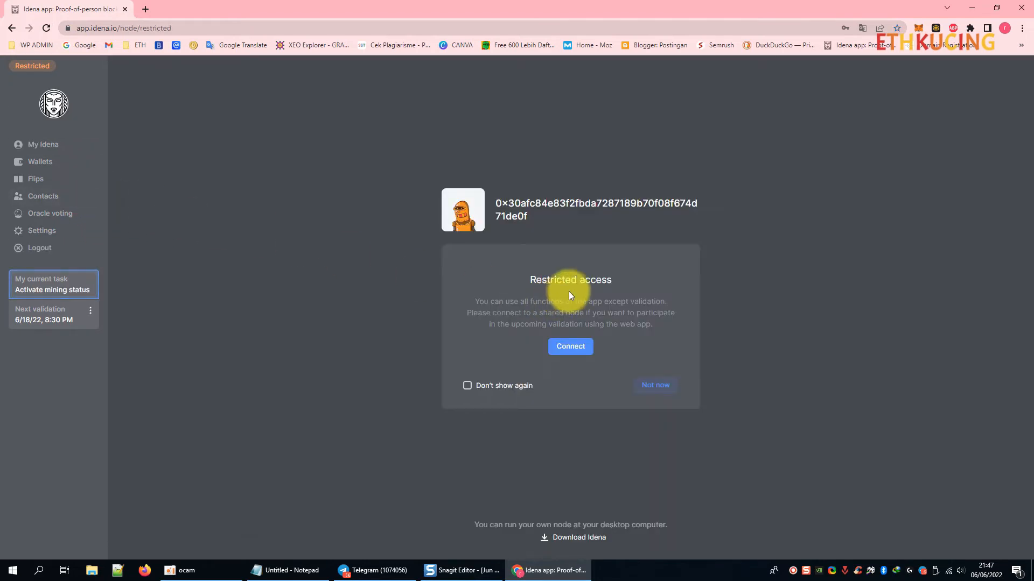
pyautogui.click(67, 144)
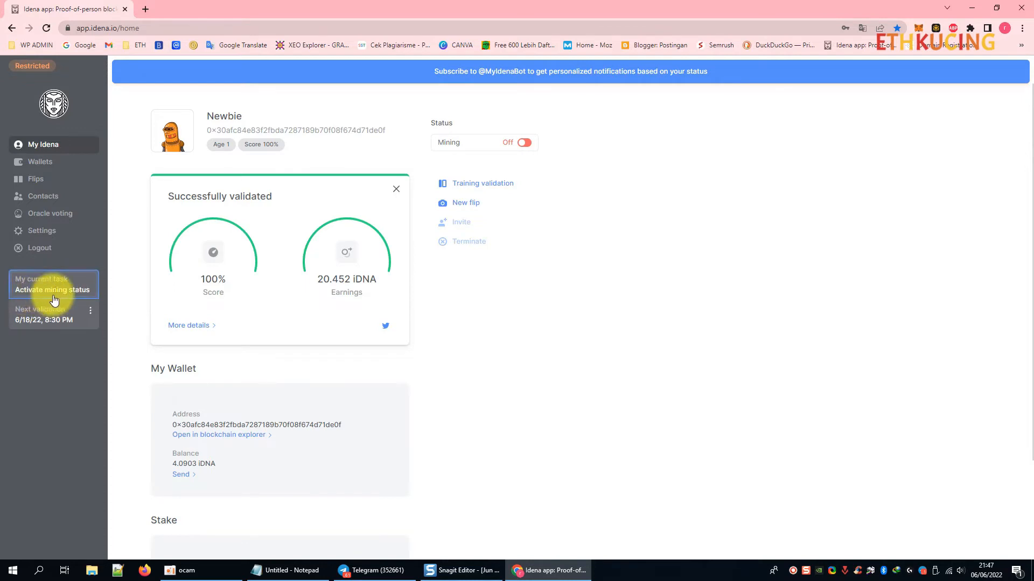
# Open the Miner status panel from the Mining toggle and choose Delegation as the type.
pyautogui.click(523, 142)
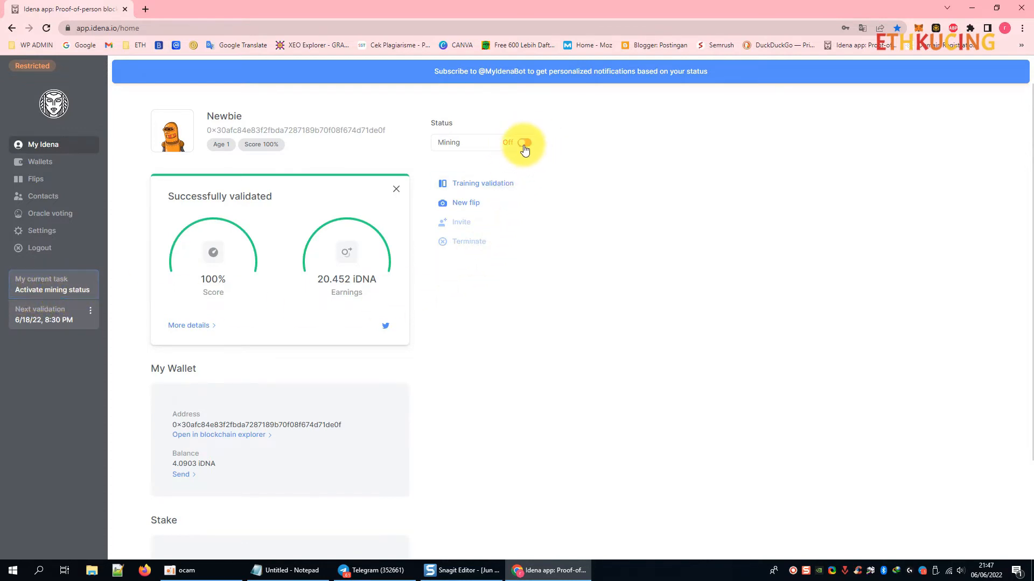
pyautogui.click(523, 143)
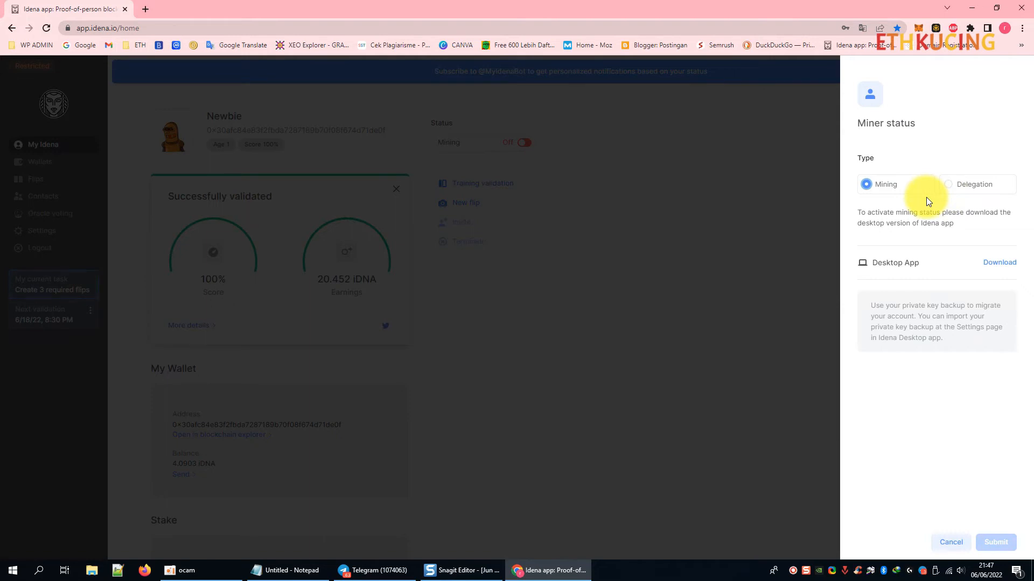
pyautogui.click(947, 186)
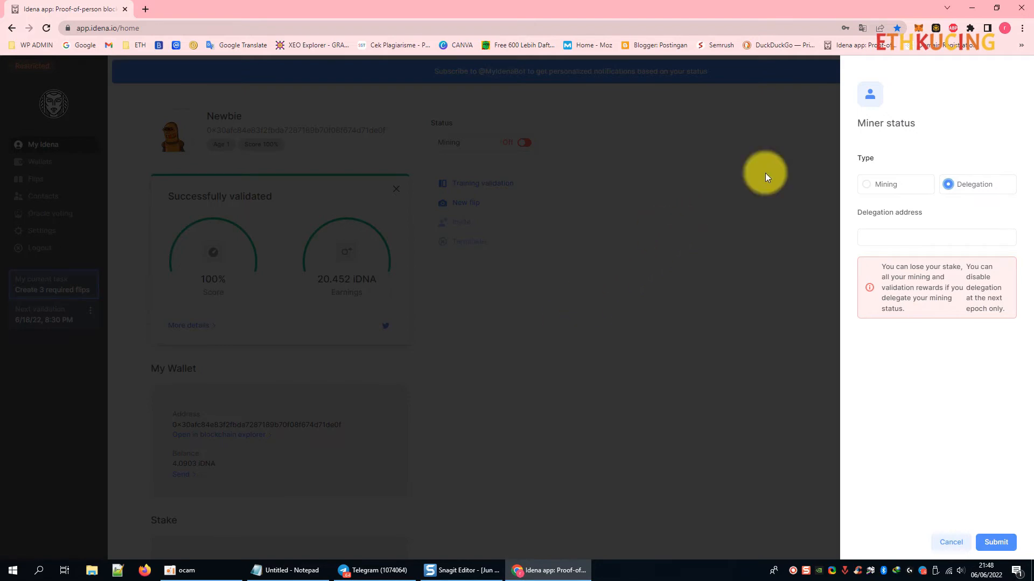
# Restore the browser window and focus the Delegation address field.
pyautogui.moveTo(829, 18); pyautogui.dragTo(406, 67)
pyautogui.doubleClick(406, 66)
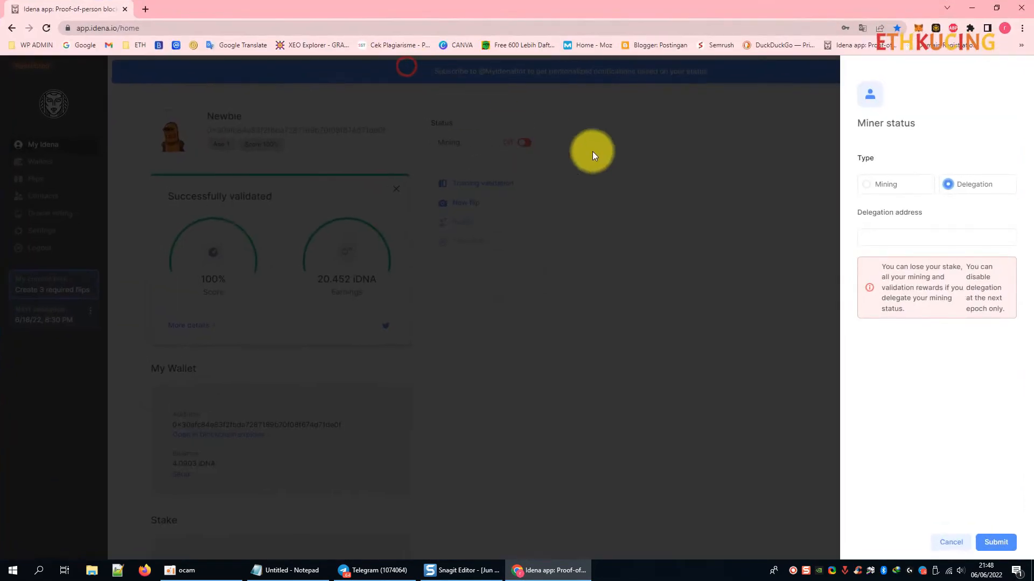
pyautogui.click(936, 239)
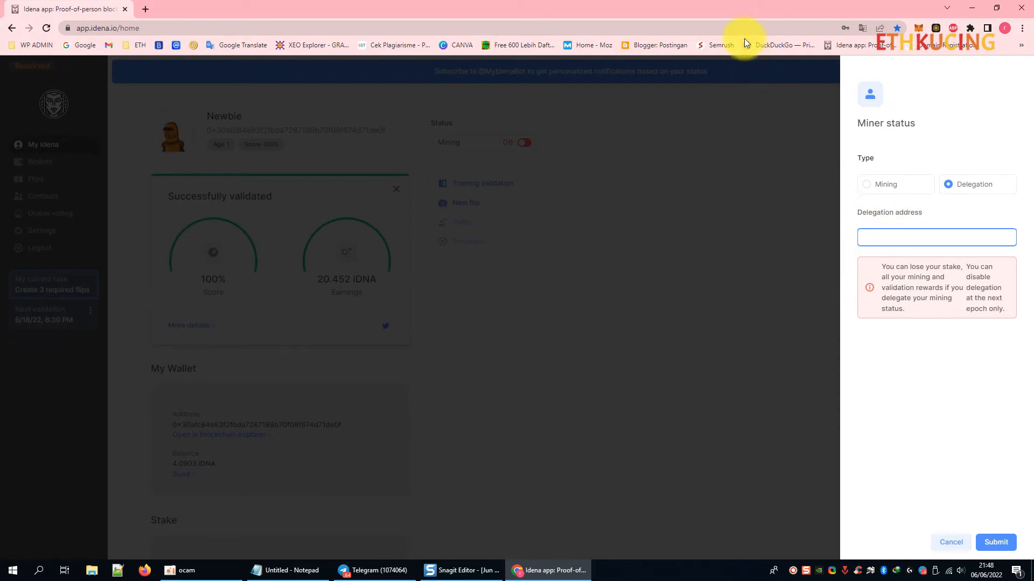
# Bring Telegram forward and select the pool delegation address in the group message.
pyautogui.moveTo(743, 13); pyautogui.dragTo(404, 93)
pyautogui.click(663, 122)
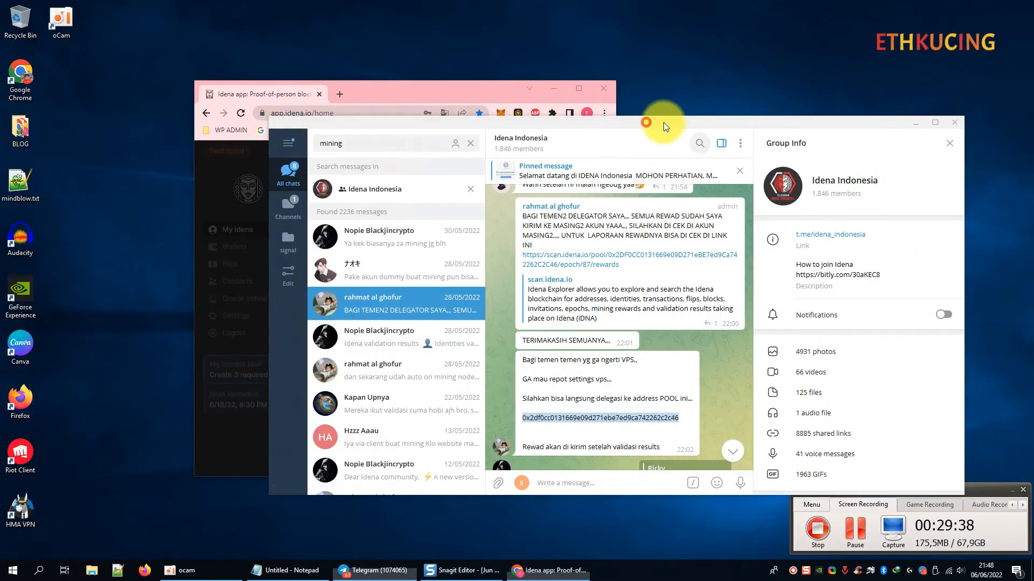
pyautogui.moveTo(663, 122); pyautogui.dragTo(764, 104)
pyautogui.click(721, 378)
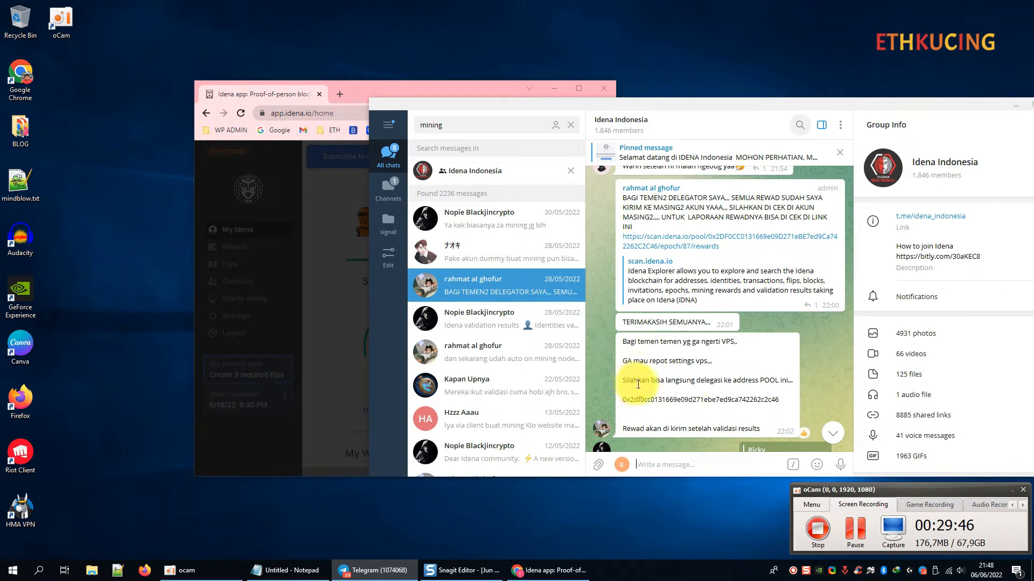
pyautogui.moveTo(778, 399); pyautogui.dragTo(648, 399)
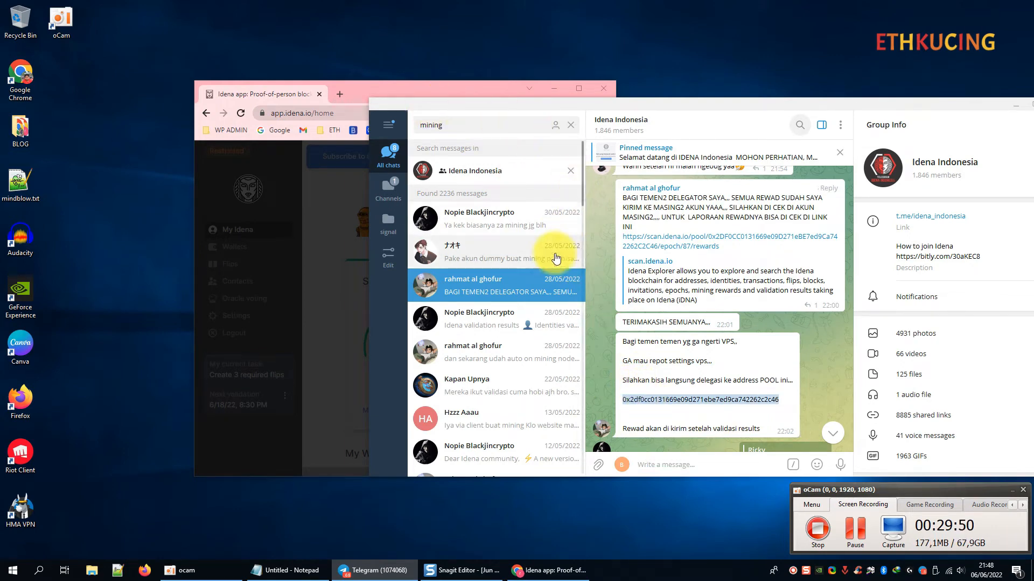
pyautogui.moveTo(454, 85); pyautogui.dragTo(400, 67)
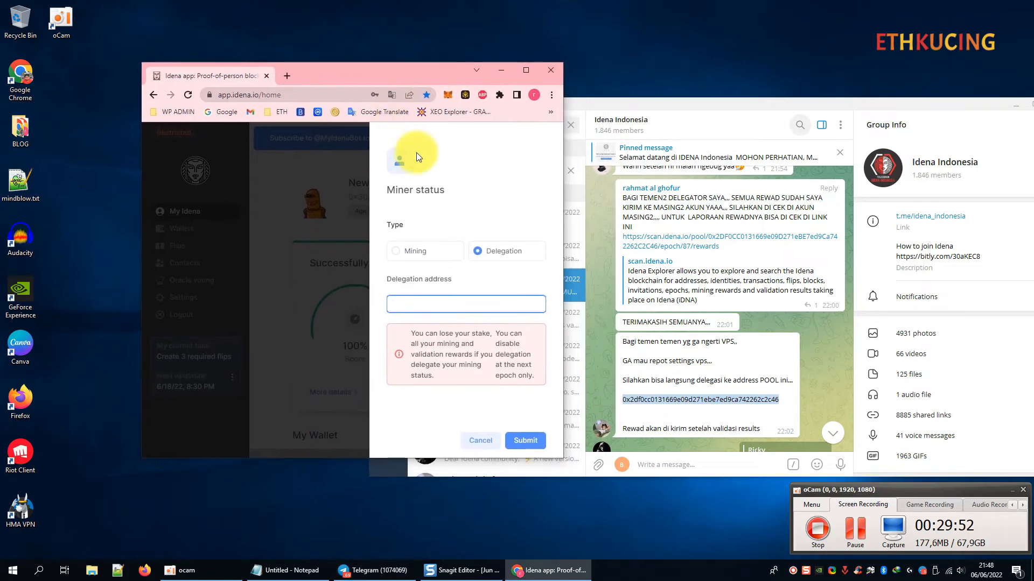
pyautogui.click(608, 290)
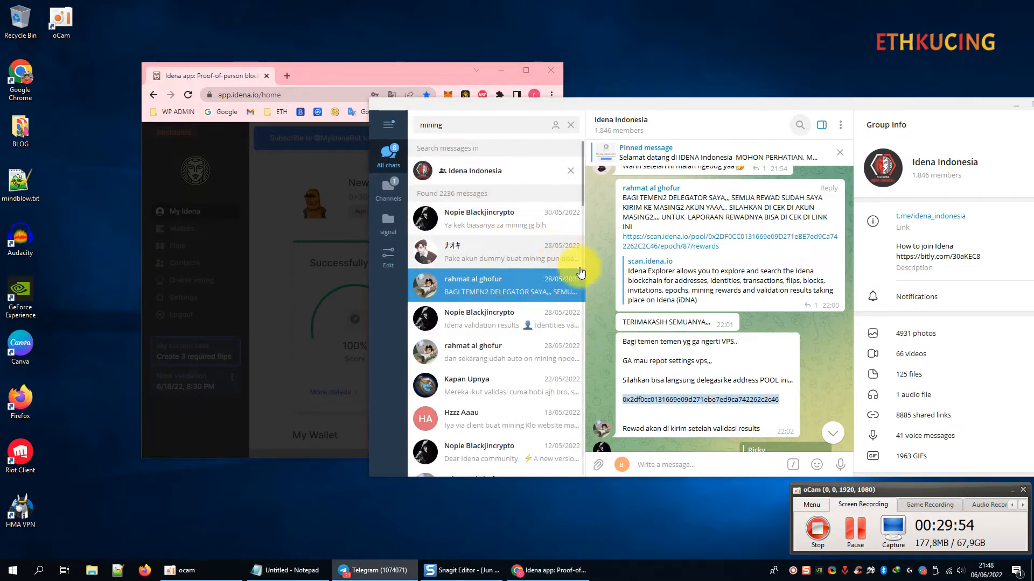
# Leave the group's mining search and return to its newest messages.
pyautogui.click(478, 352)
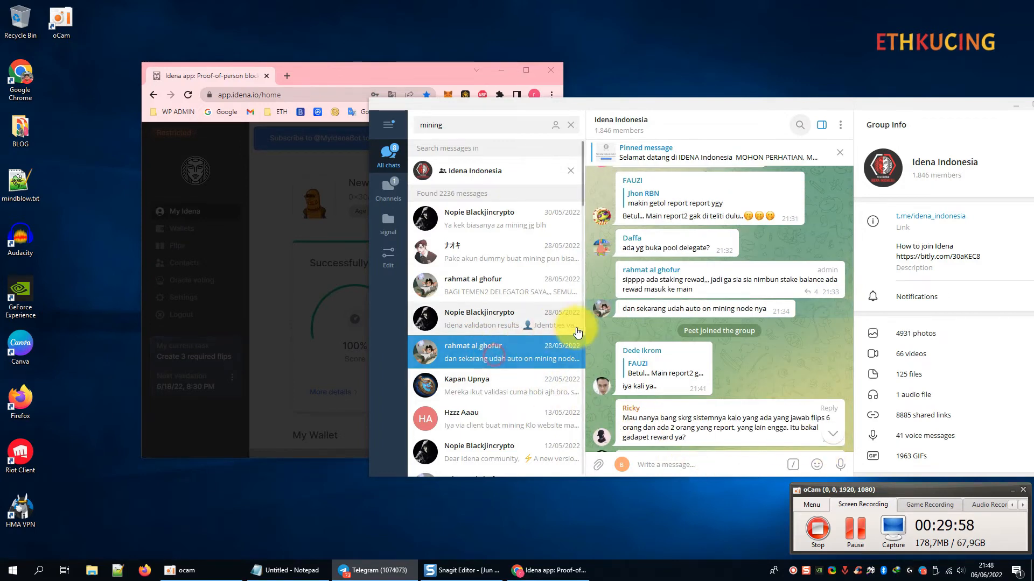
pyautogui.click(833, 434)
pyautogui.click(570, 125)
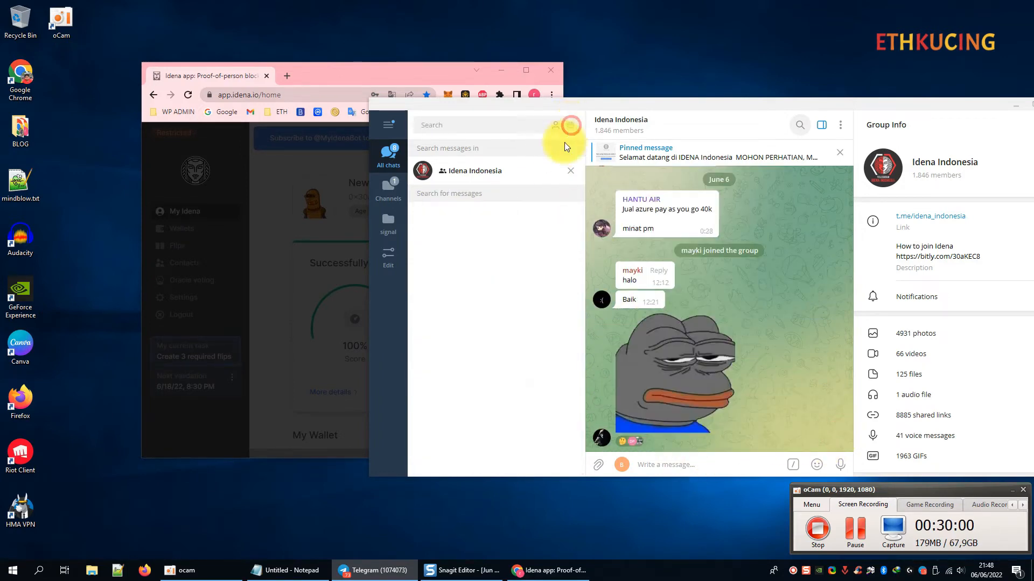
pyautogui.click(571, 169)
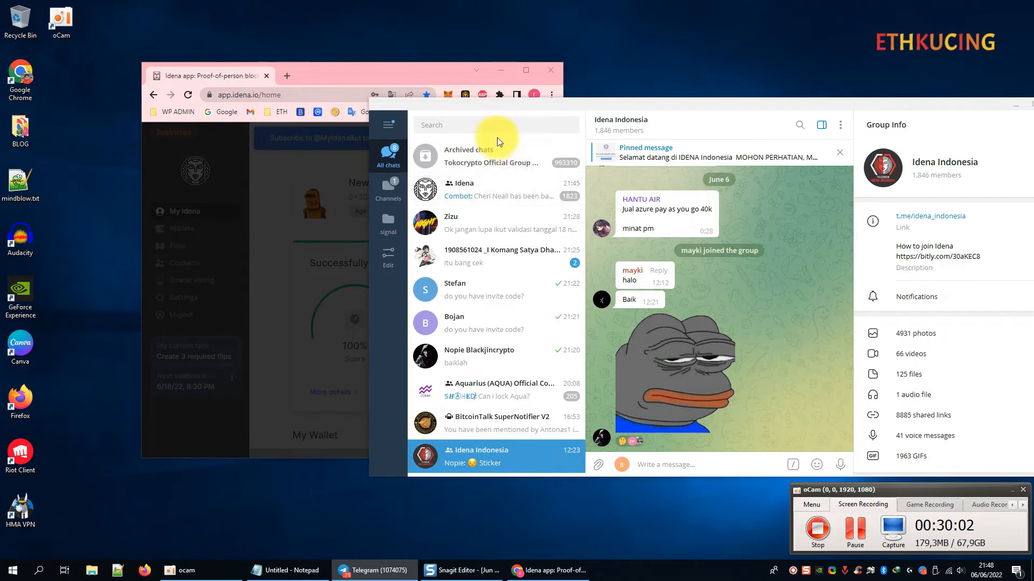
# Find the pool admin's chat by searching 'rah', send 'halo bang', and draft the address question.
pyautogui.click(498, 122)
pyautogui.write('rah')
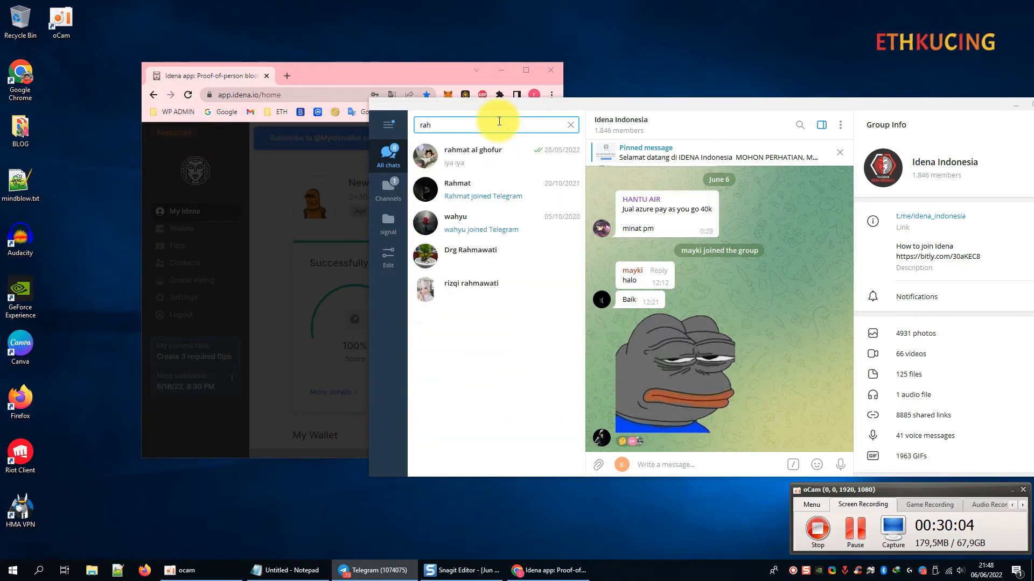
pyautogui.click(501, 154)
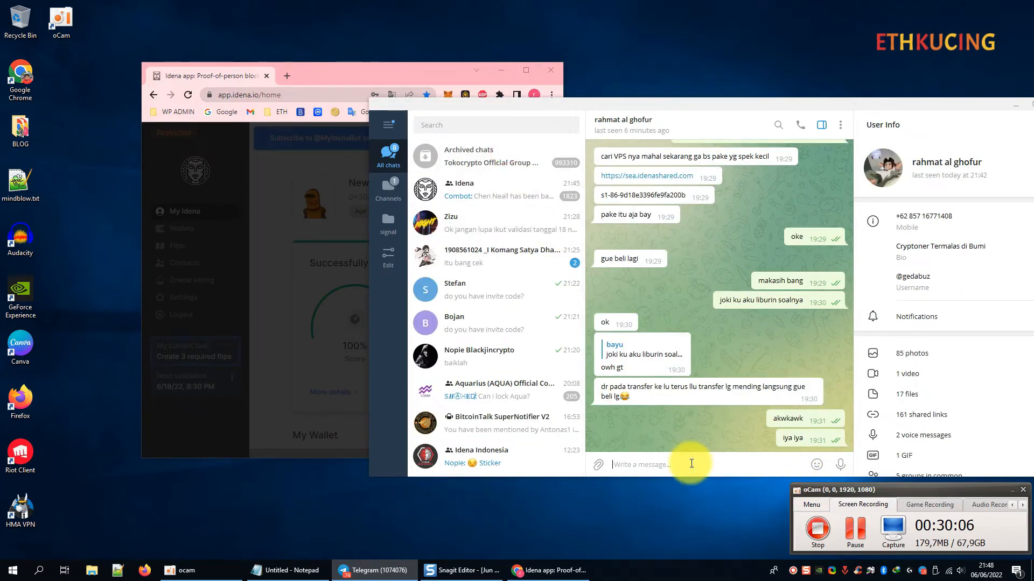
pyautogui.write('halo bang')
pyautogui.press('Return')
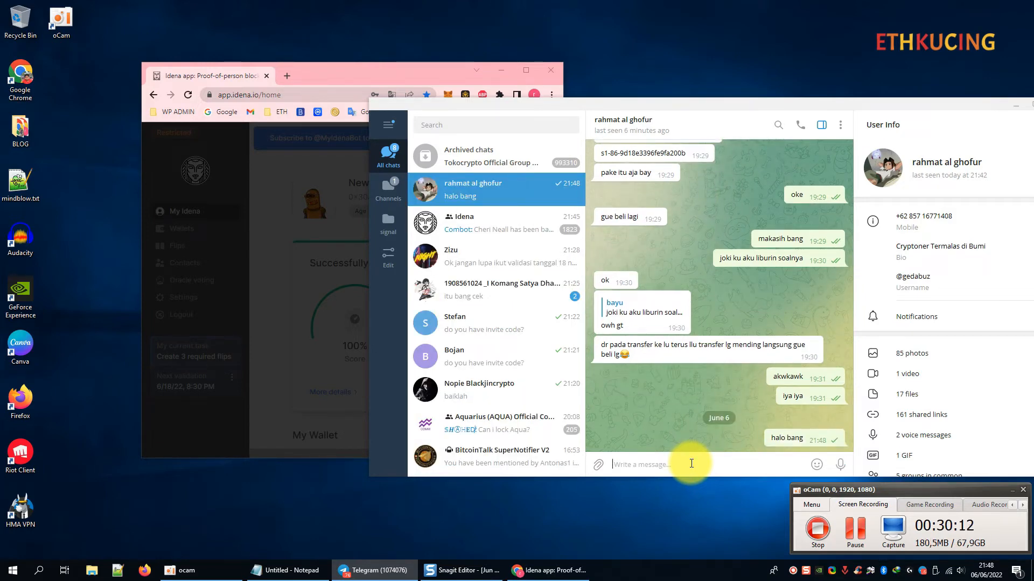
pyautogui.write('address de')
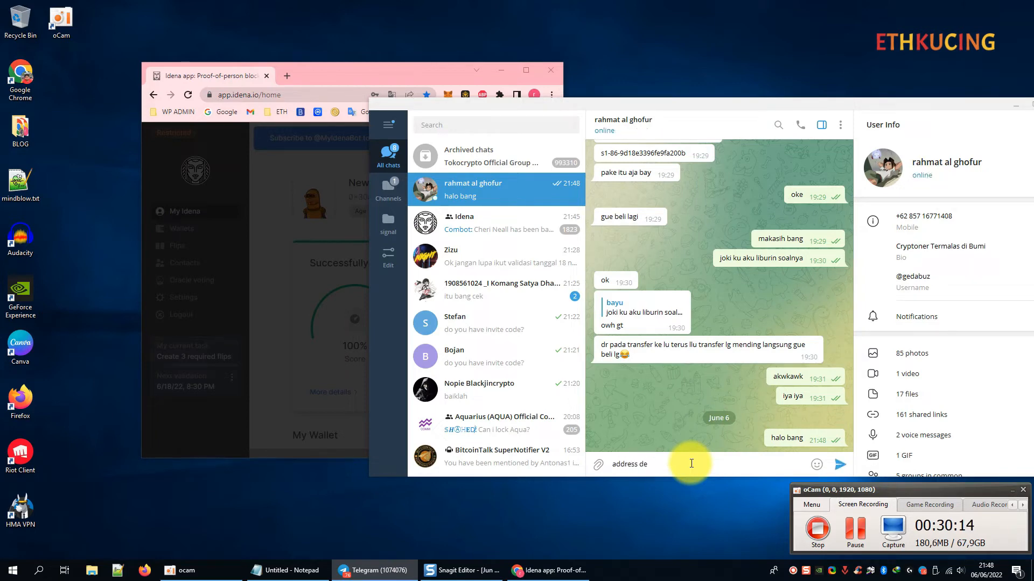
pyautogui.write('legasi nya masihn')
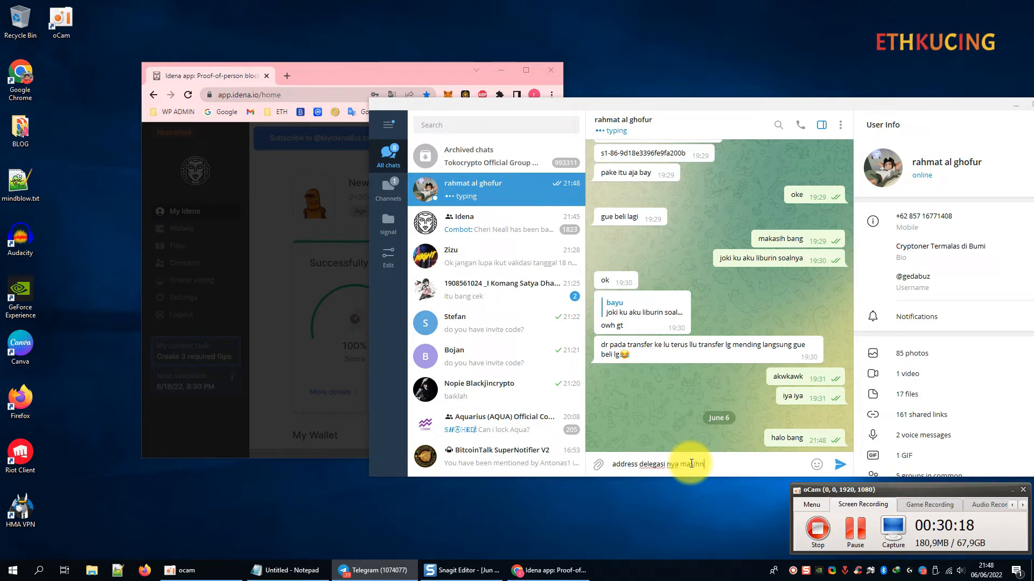
pyautogui.press('BackSpace')
pyautogui.write(' ini?')
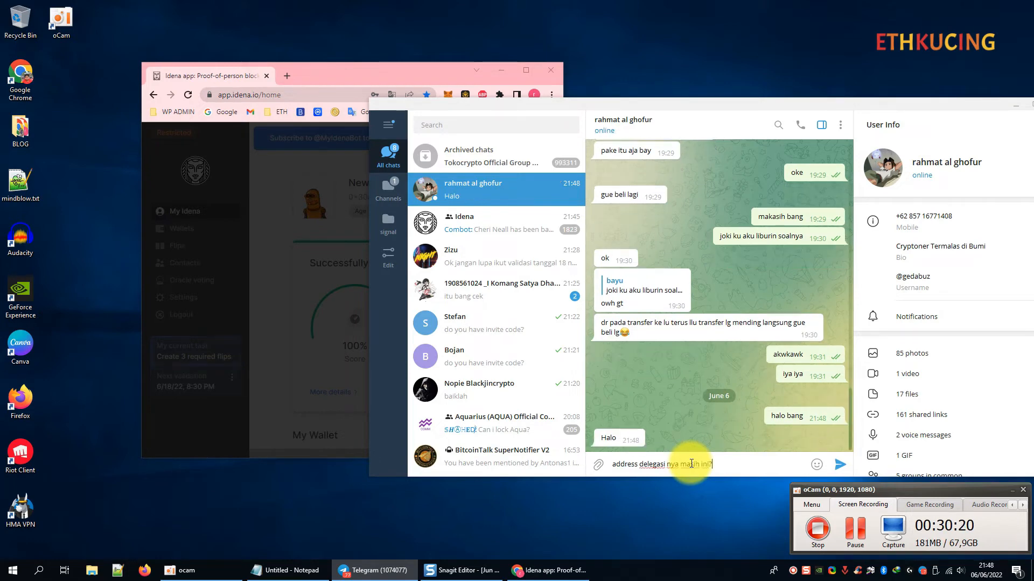
# Send 'address delegasi nya masihn ini?' followed by the pasted pool address.
pyautogui.press('Return')
pyautogui.press('Return')
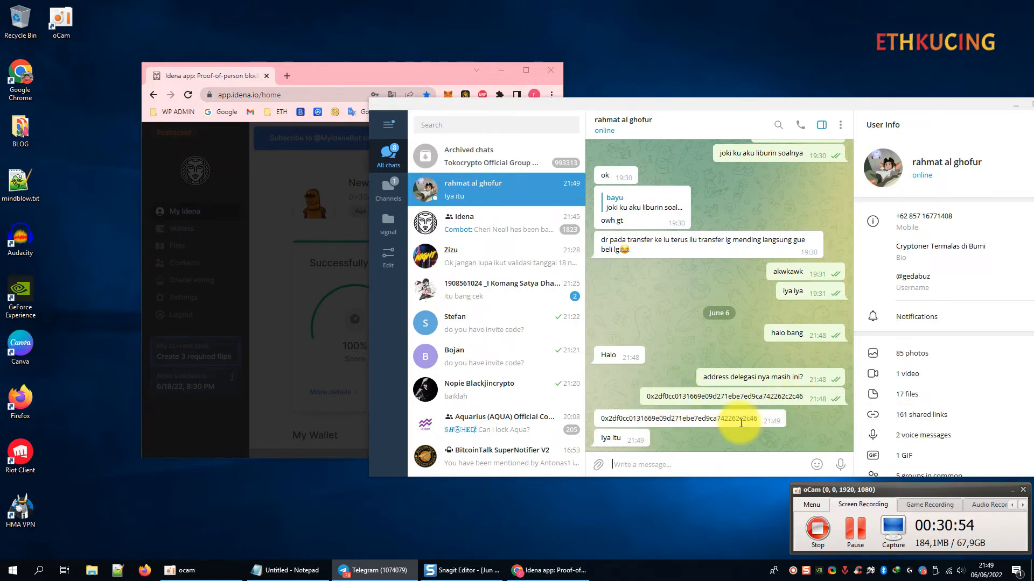
# Reply 'oke' after the admin confirms the address.
pyautogui.click(668, 458)
pyautogui.write('oke')
pyautogui.press('Return')
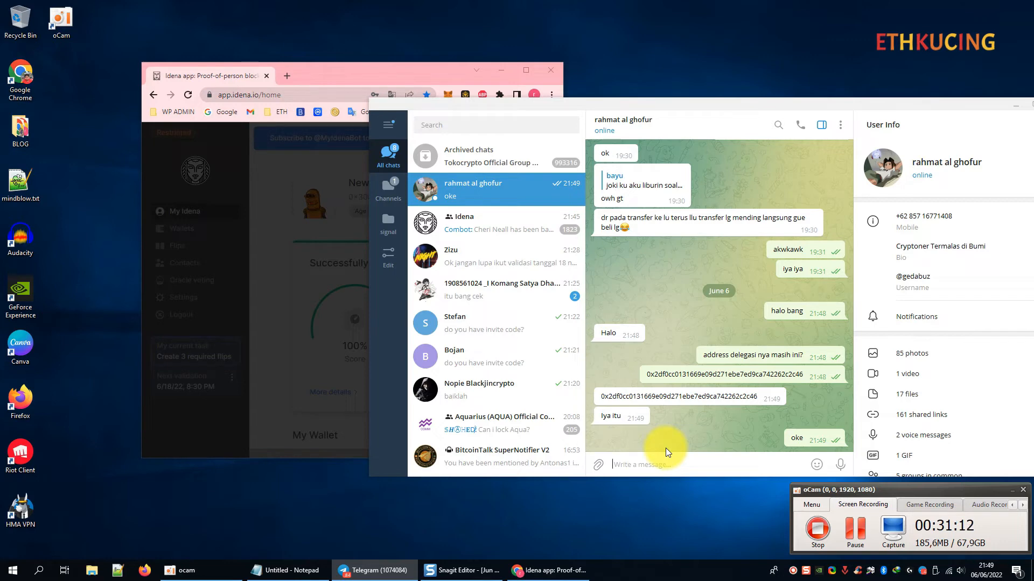
# Copy the pool delegation address from the Telegram chat message.
pyautogui.click(354, 69)
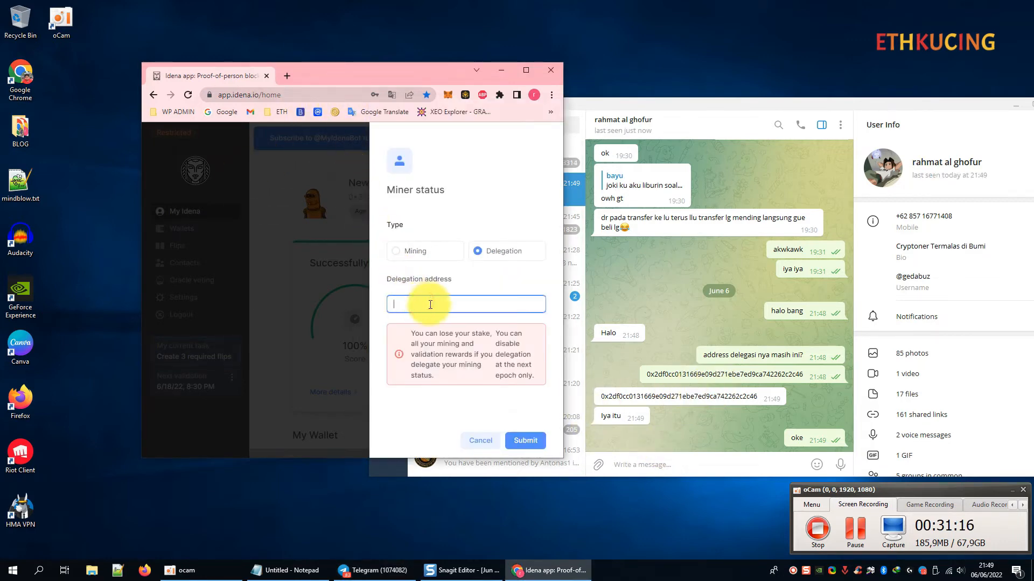
pyautogui.click(703, 382)
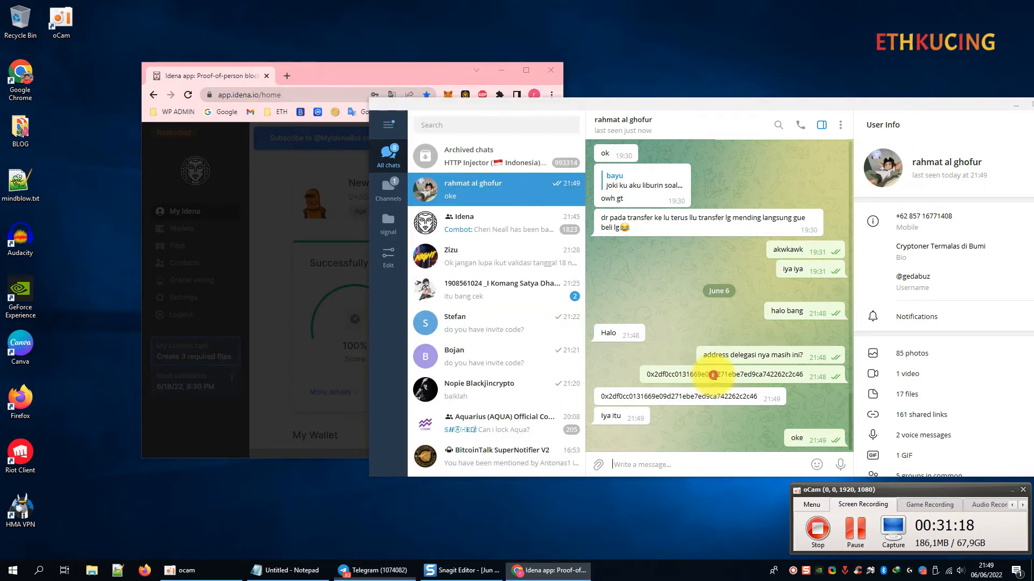
pyautogui.doubleClick(705, 376)
pyautogui.rightClick(715, 376)
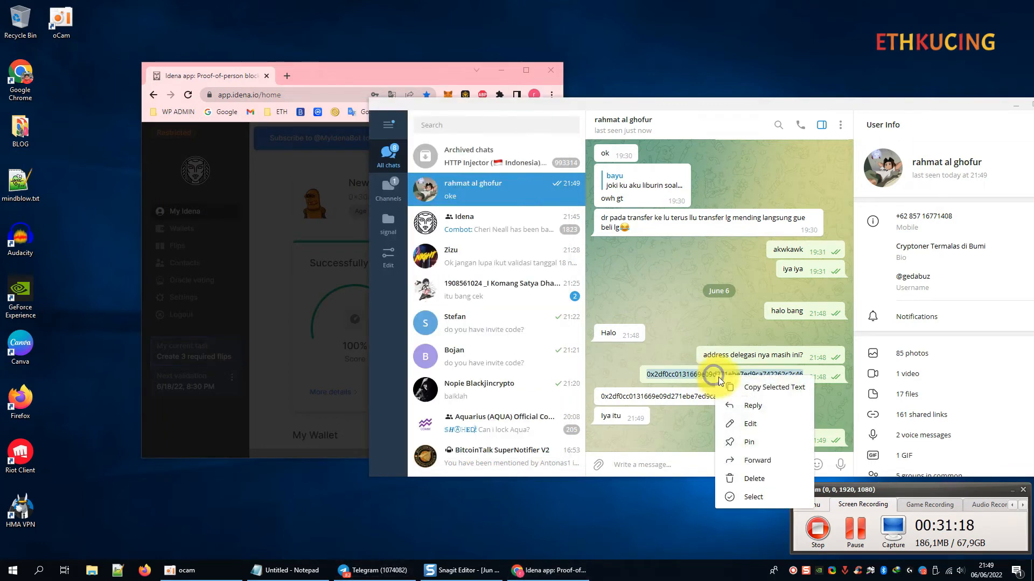
pyautogui.click(773, 387)
# Paste the address into Miner status's Delegation address field, verify it, and submit.
pyautogui.moveTo(357, 72); pyautogui.dragTo(274, 80)
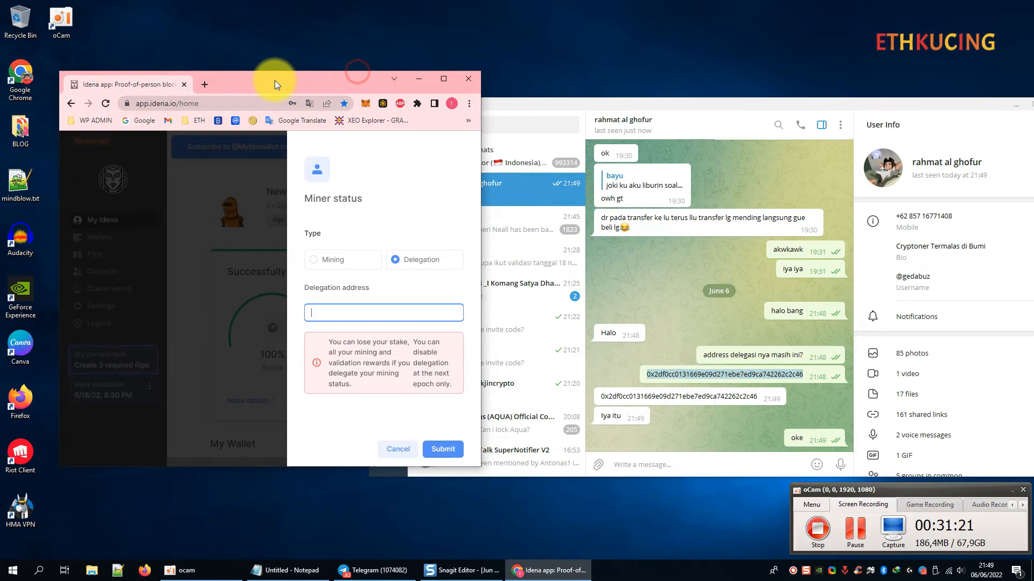
pyautogui.rightClick(336, 313)
pyautogui.click(381, 397)
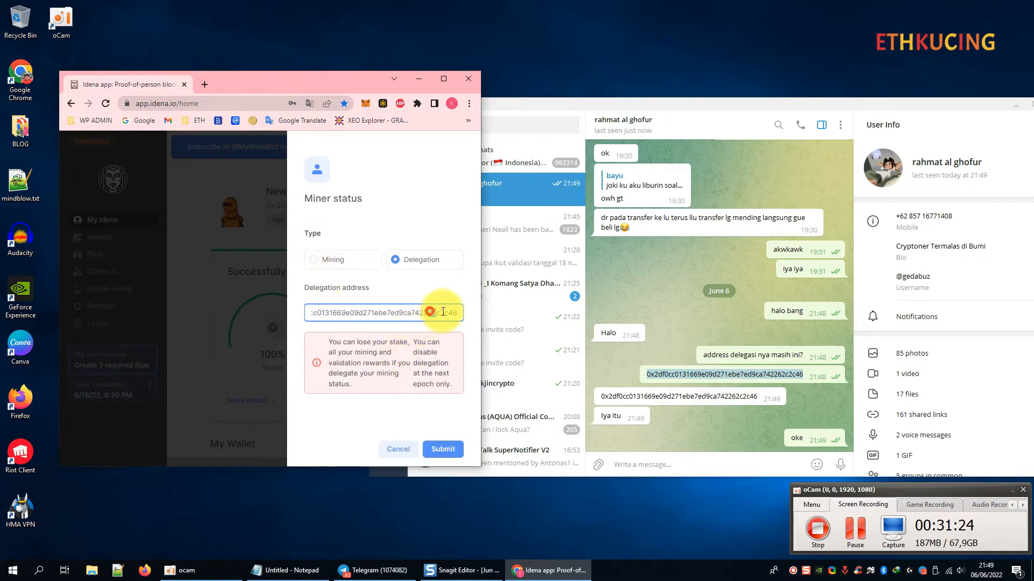
pyautogui.moveTo(427, 313); pyautogui.dragTo(461, 313)
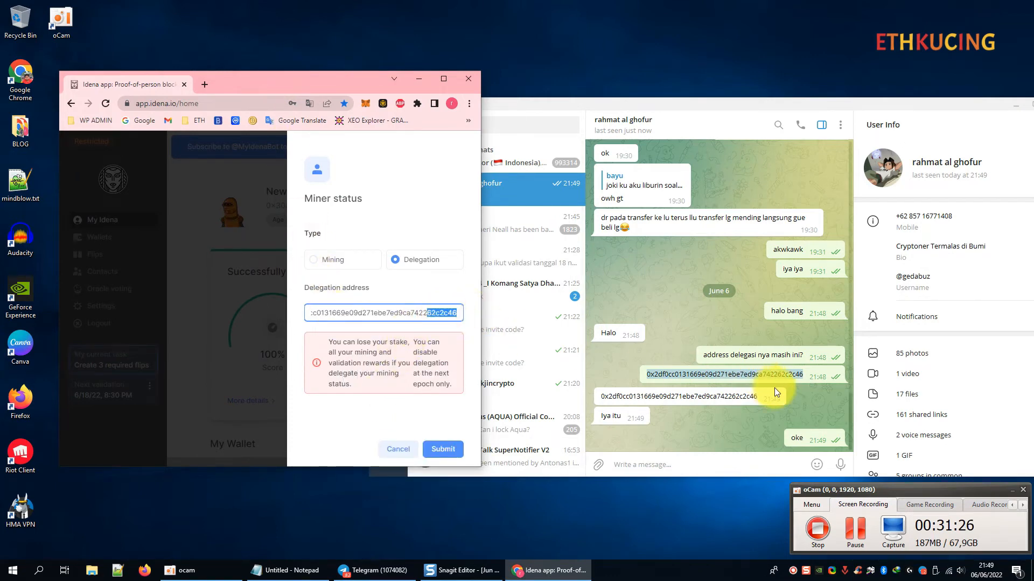
pyautogui.click(443, 449)
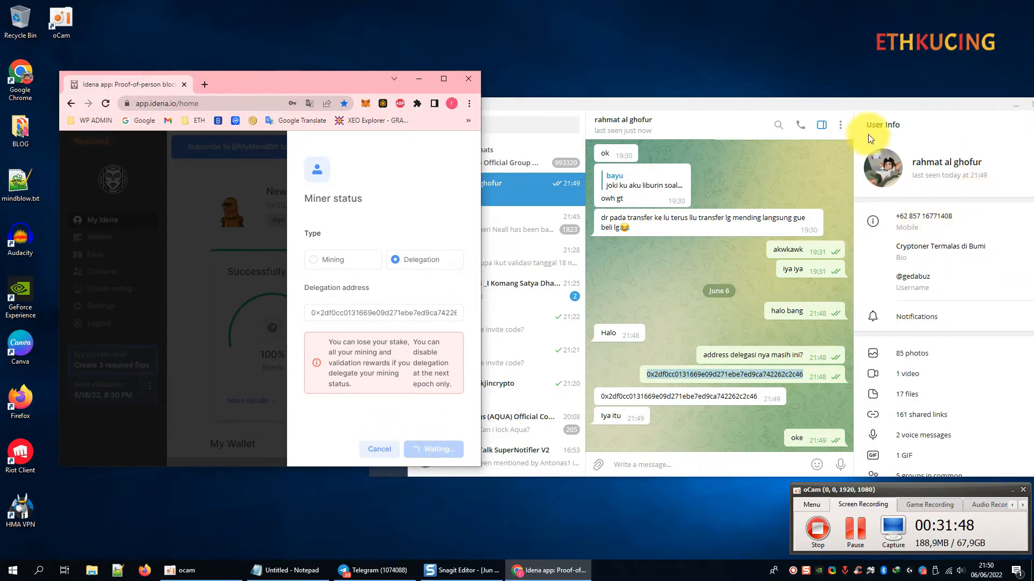
# Close Telegram and refresh the Windows desktop.
pyautogui.click(1020, 105)
pyautogui.rightClick(711, 167)
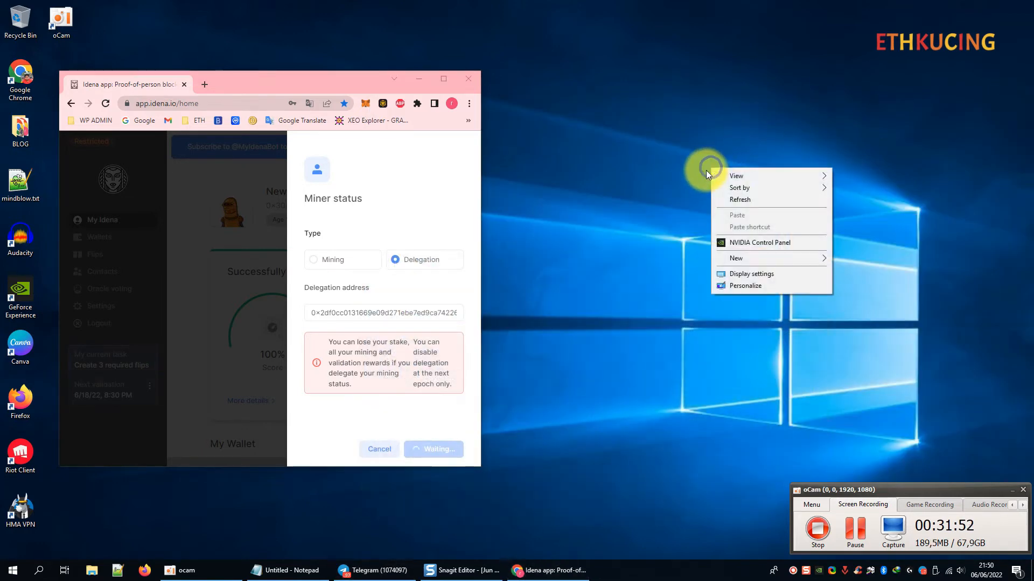
pyautogui.click(734, 201)
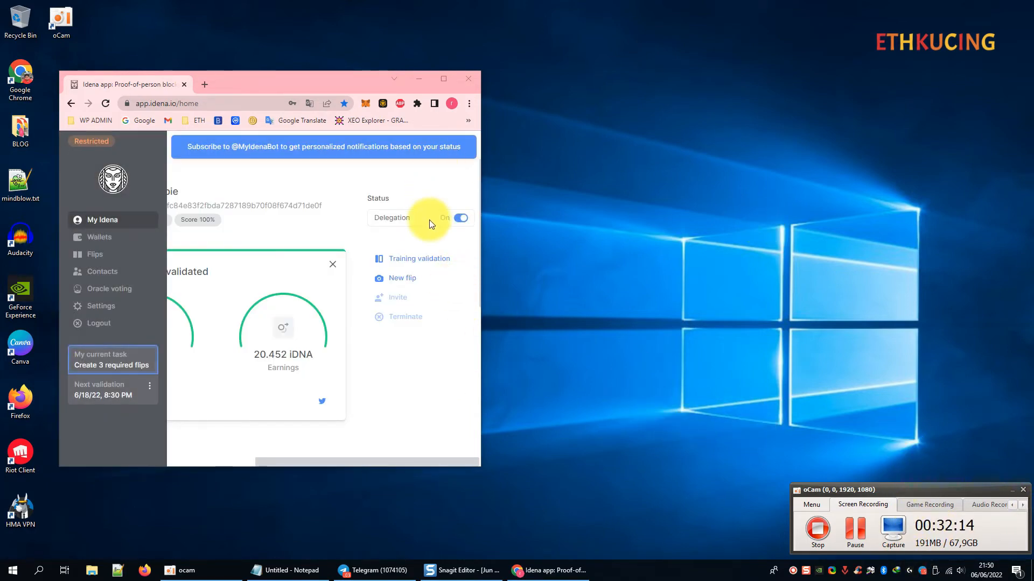
# Maximize the Idena browser to confirm Delegation is On, then minimize it.
pyautogui.click(444, 78)
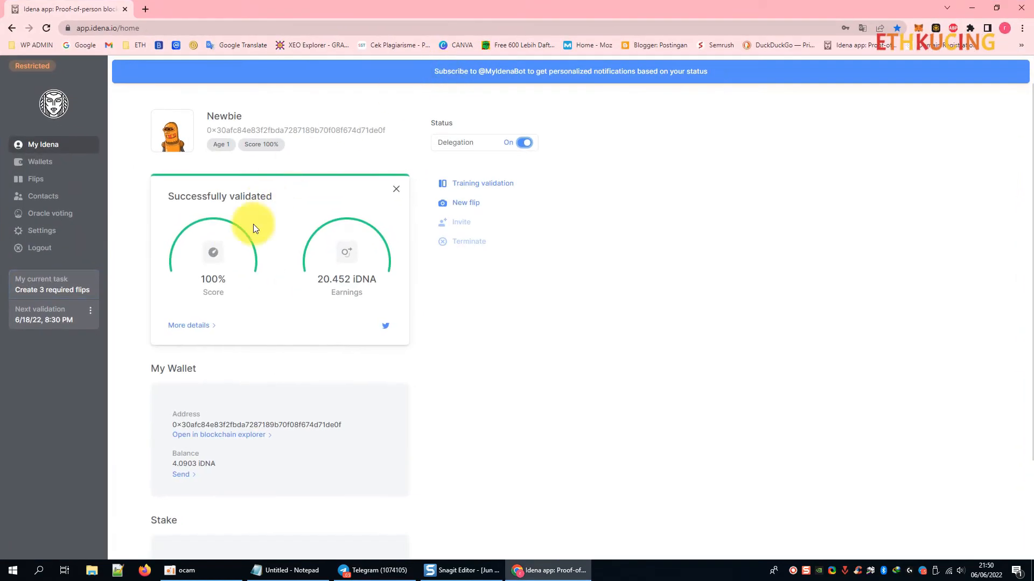
pyautogui.click(42, 295)
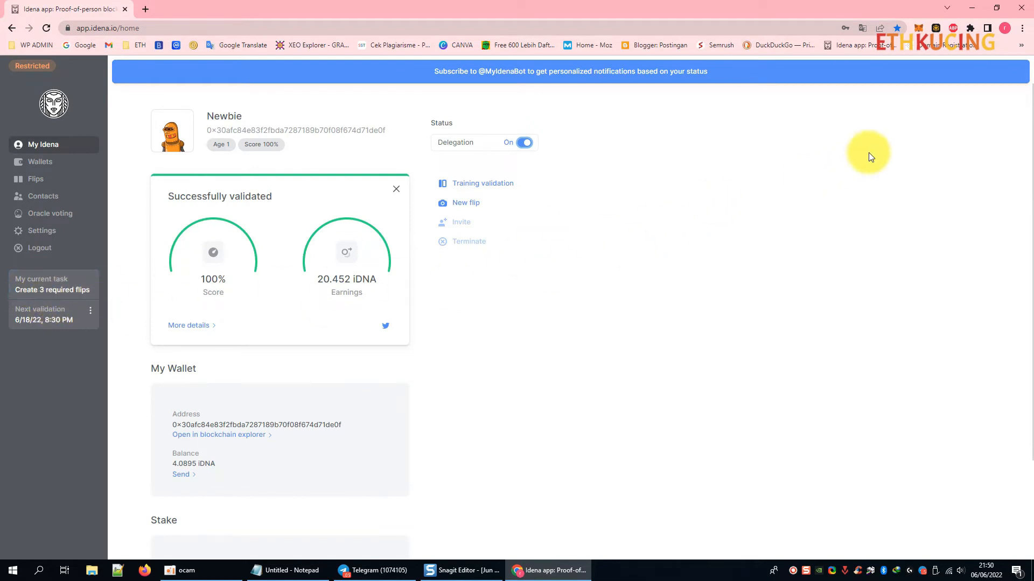
pyautogui.click(970, 16)
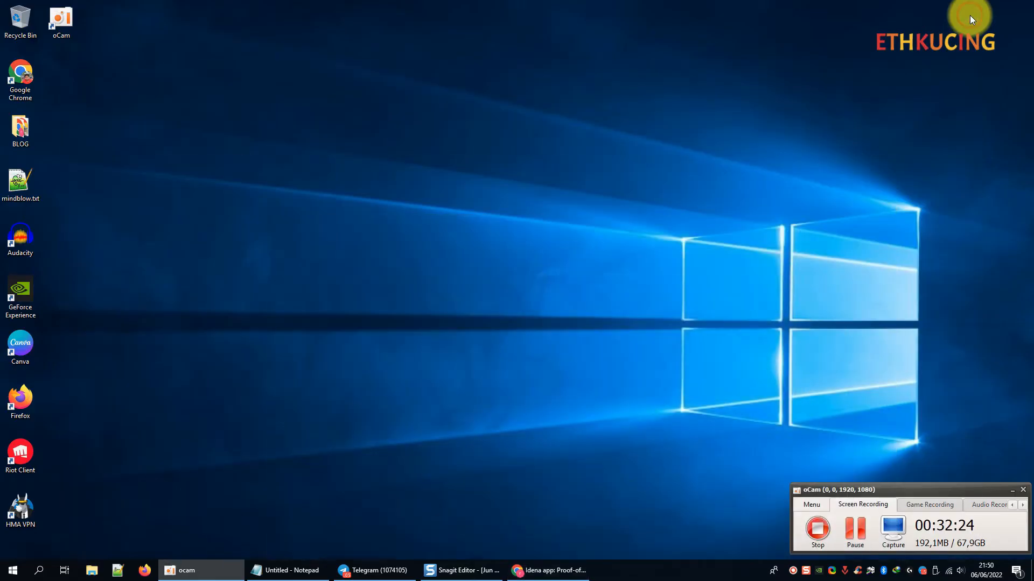
# Highlight step '10. Mengirim flip' in the Notepad guide, then switch back to Idena.
pyautogui.click(273, 572)
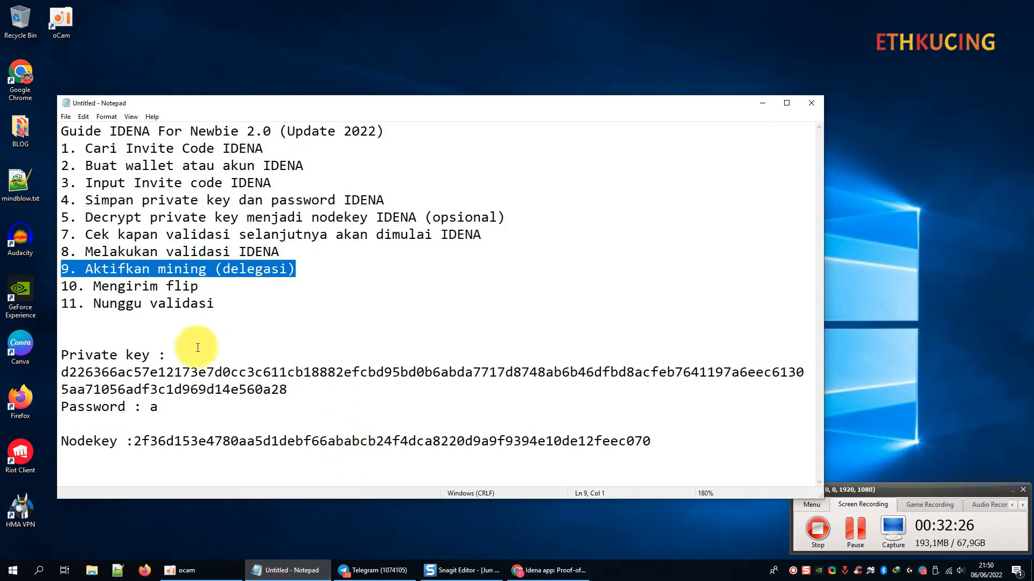
pyautogui.click(206, 286)
pyautogui.moveTo(205, 287); pyautogui.dragTo(28, 287)
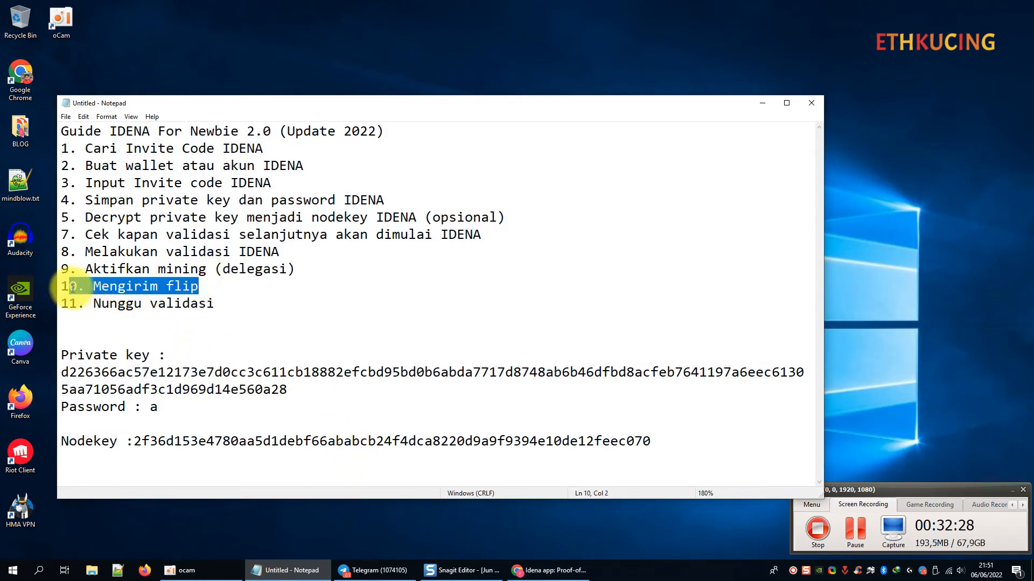
pyautogui.click(762, 103)
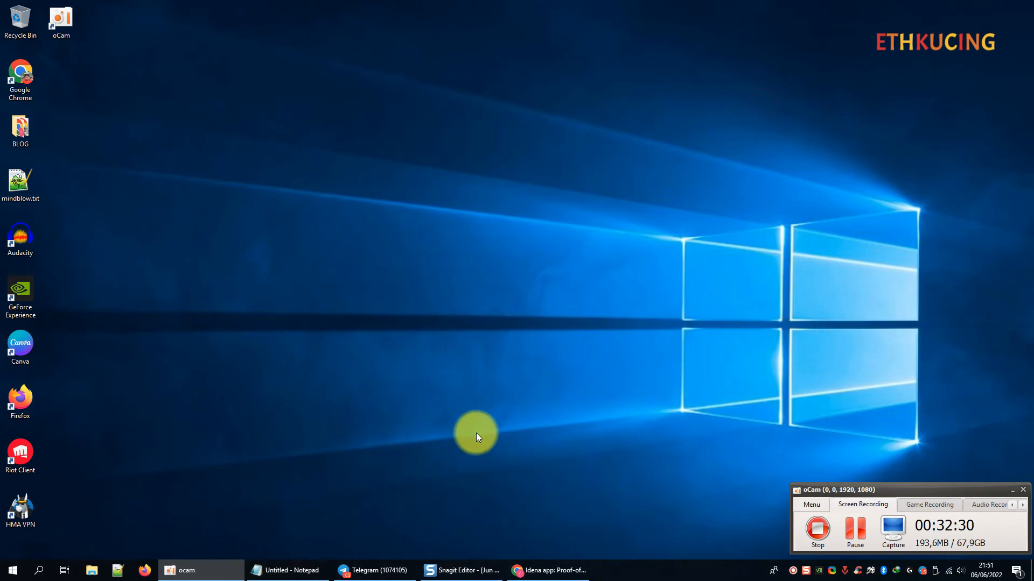
pyautogui.click(377, 571)
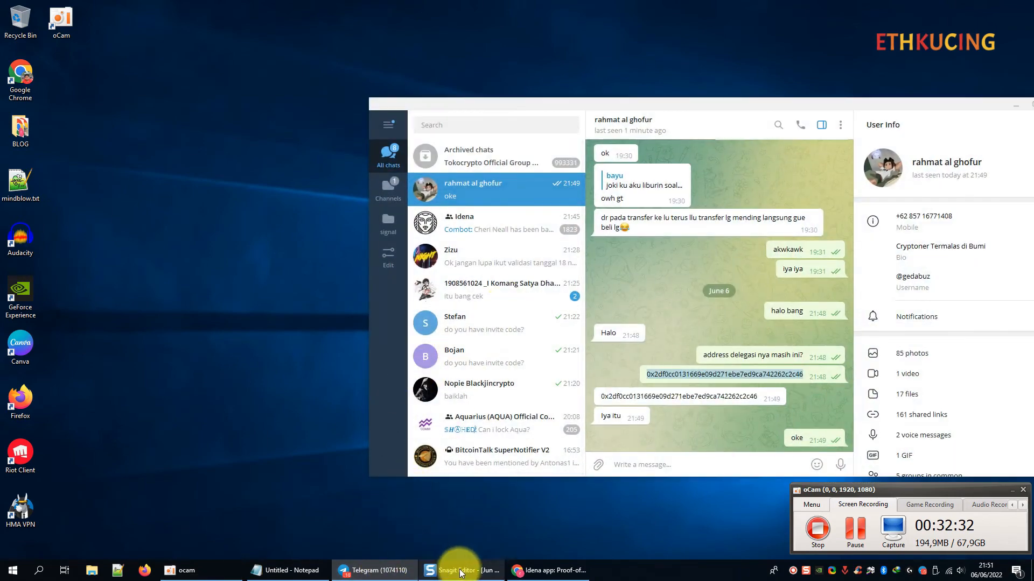
pyautogui.click(555, 571)
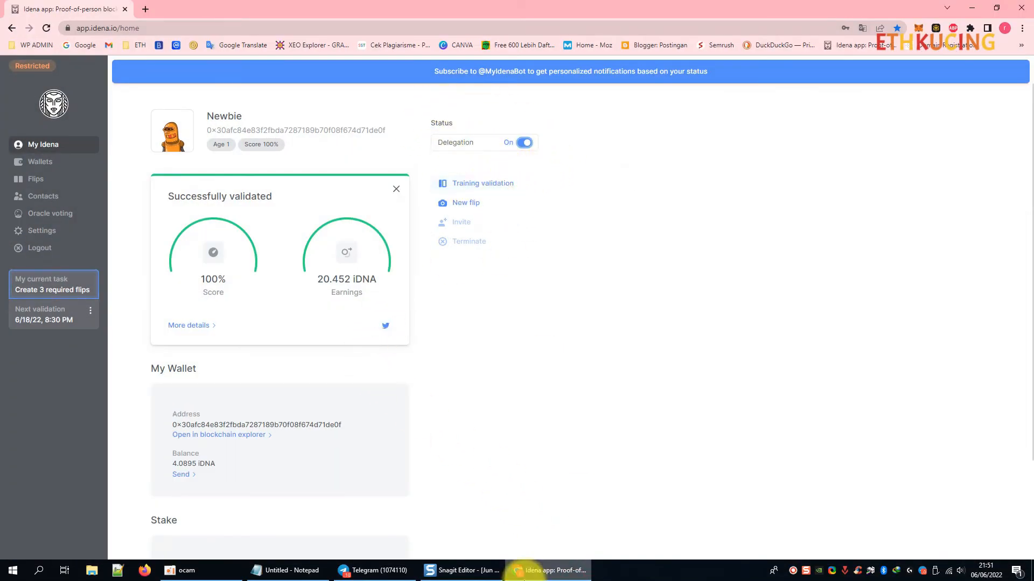
# Thumbs-up a Telegram chat message, minimize Telegram, and open My Flips in Idena.
pyautogui.click(377, 570)
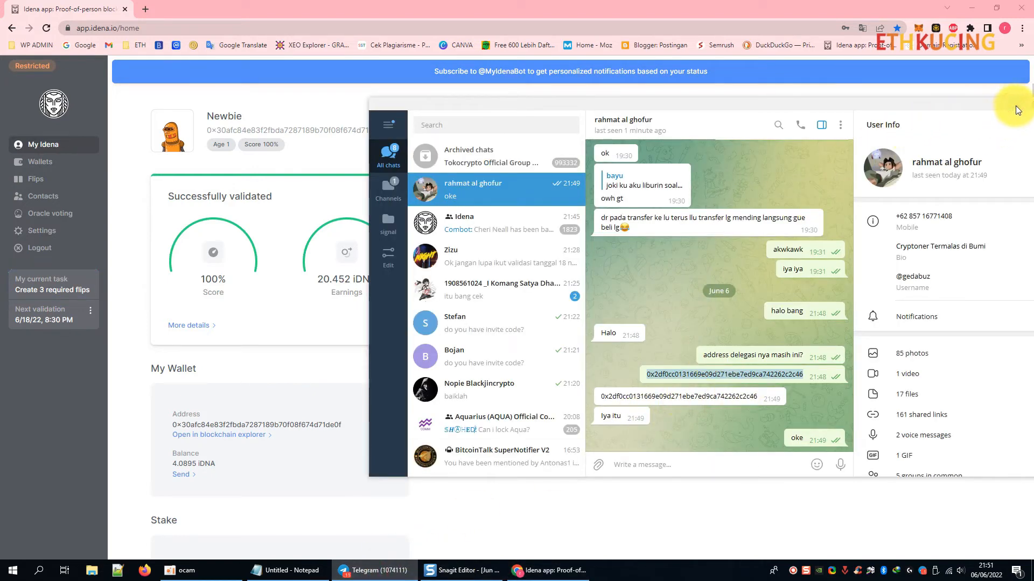
pyautogui.doubleClick(765, 215)
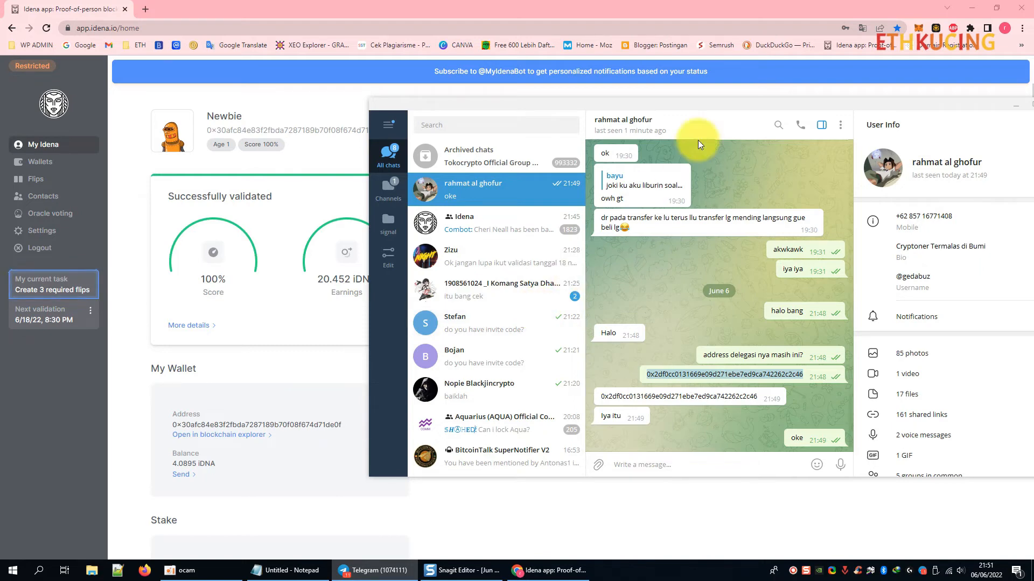
pyautogui.click(1015, 106)
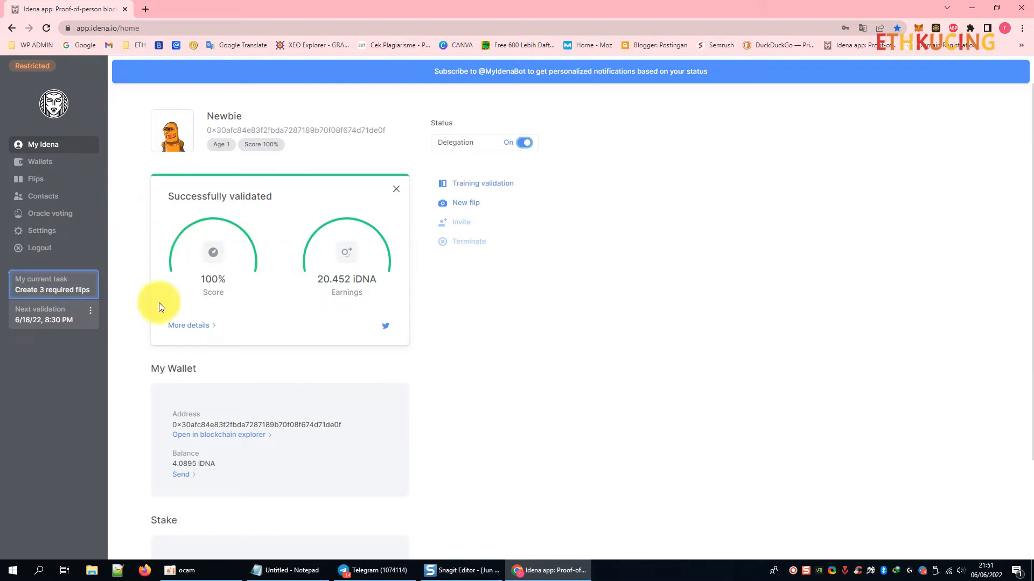
pyautogui.click(37, 181)
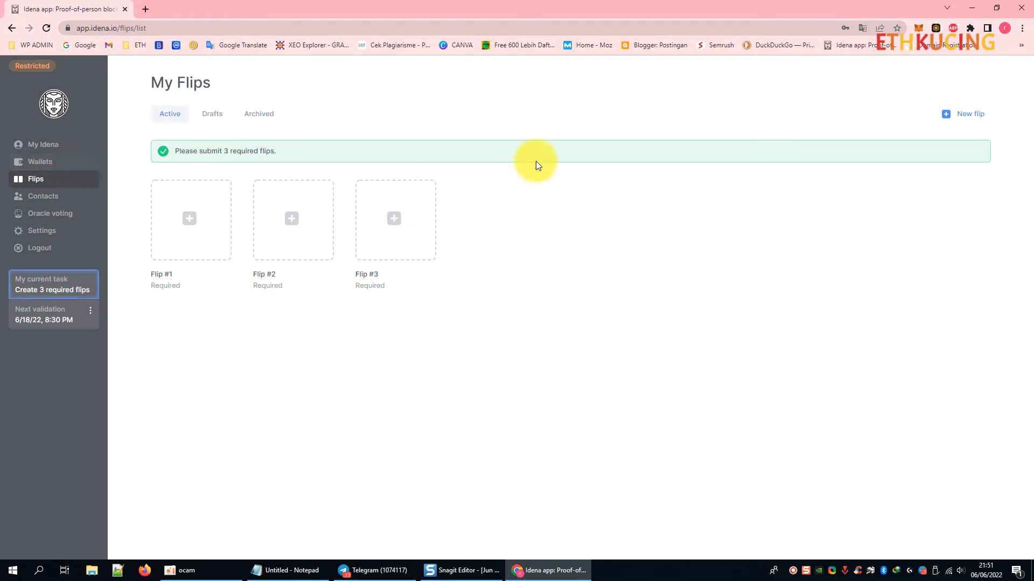
# Start a new flip, cycle its keywords, then restart it to get Visiting card and Helmet.
pyautogui.click(967, 115)
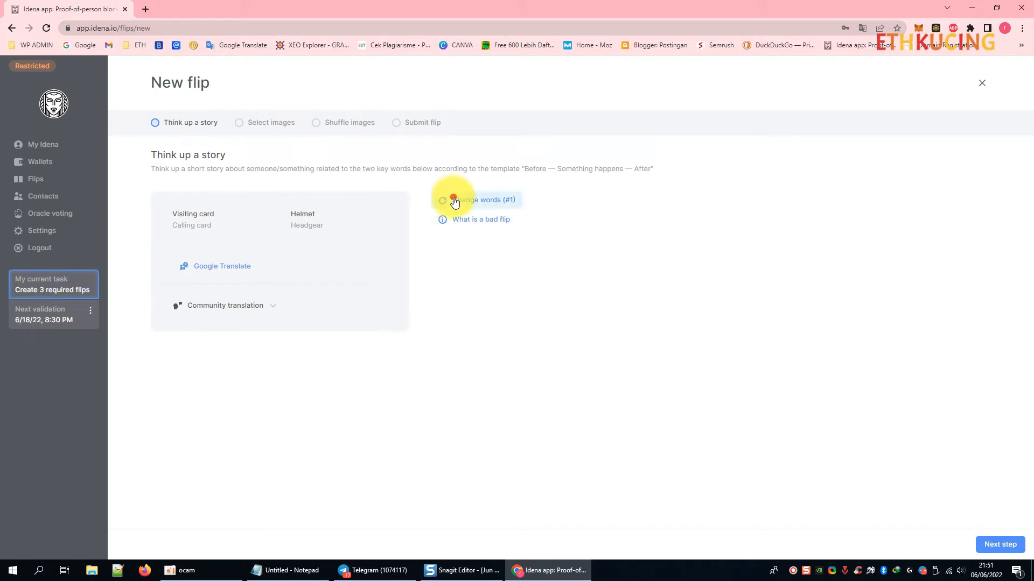
pyautogui.click(453, 200)
pyautogui.click(453, 201)
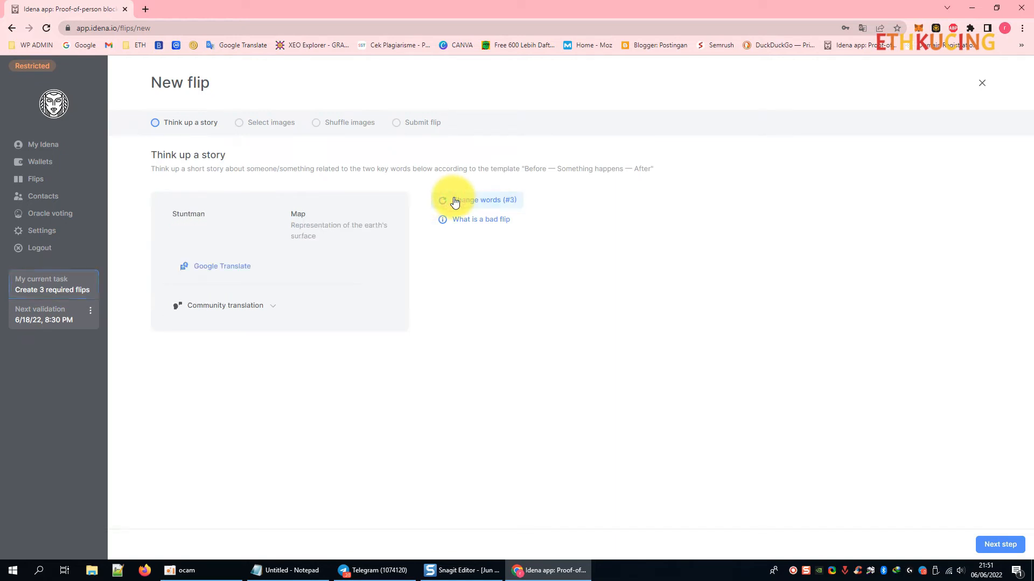
pyautogui.click(454, 201)
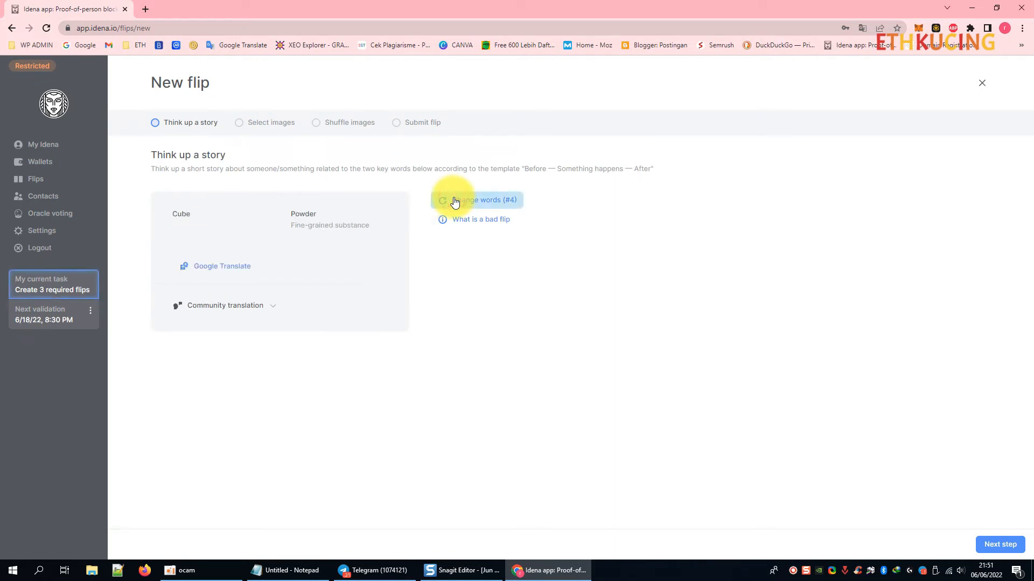
pyautogui.click(461, 203)
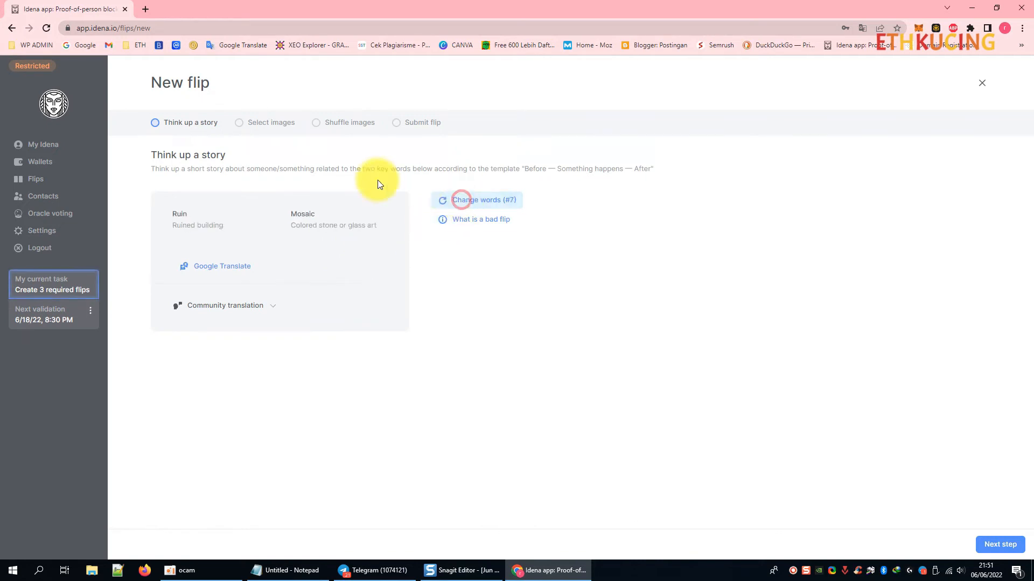
pyautogui.click(34, 179)
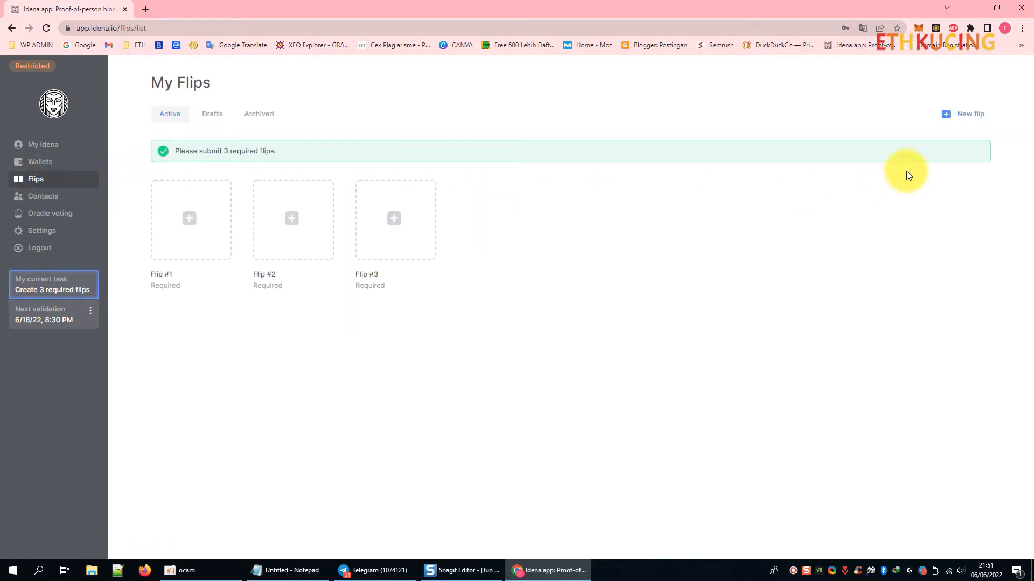
pyautogui.click(963, 115)
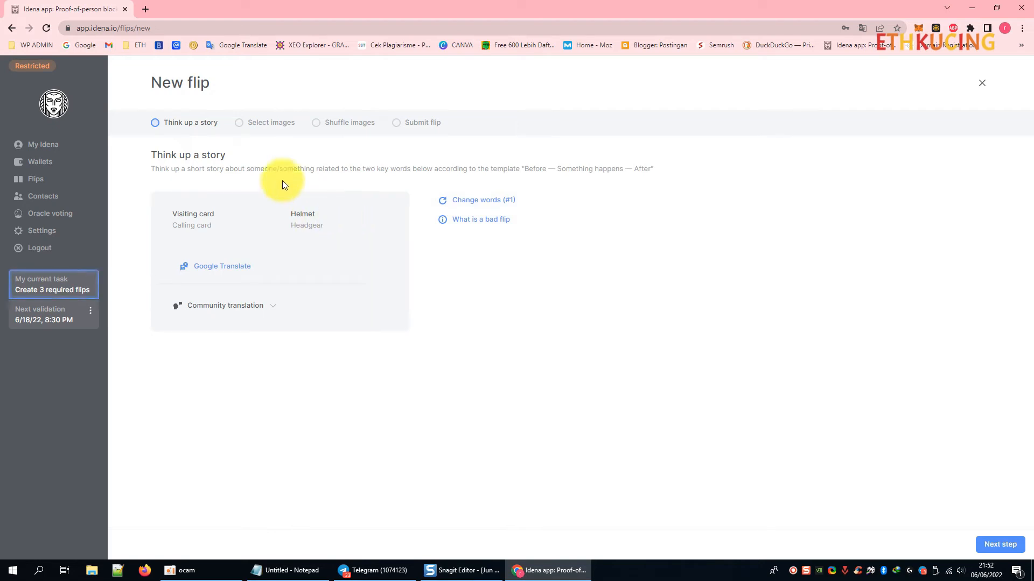
# Cycle story keyword pairs past Mold/Binoculars, Cube/Powder, Tire/Romantic housewife, Ladder/Fly agaric and others.
pyautogui.click(475, 201)
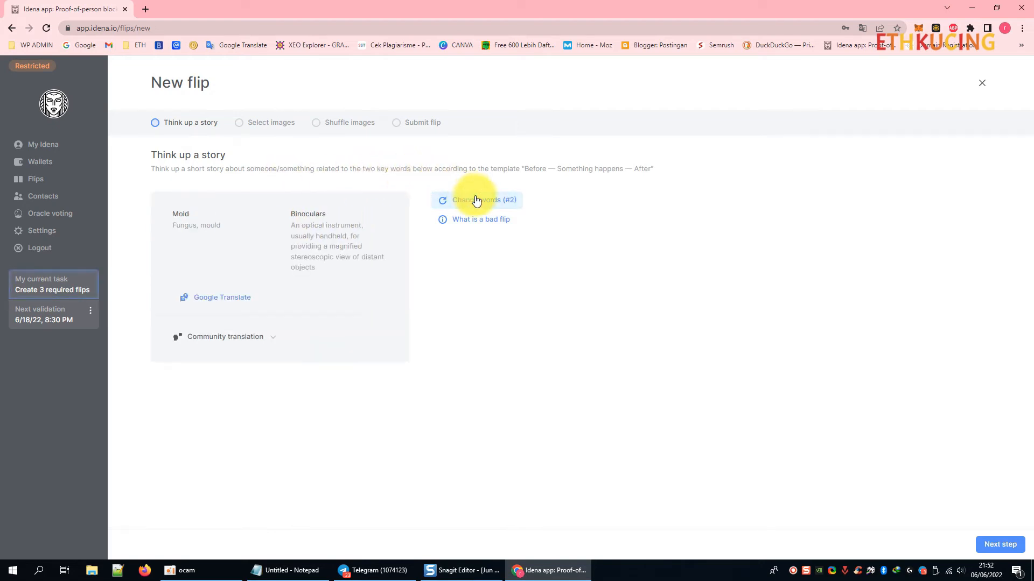
pyautogui.click(476, 201)
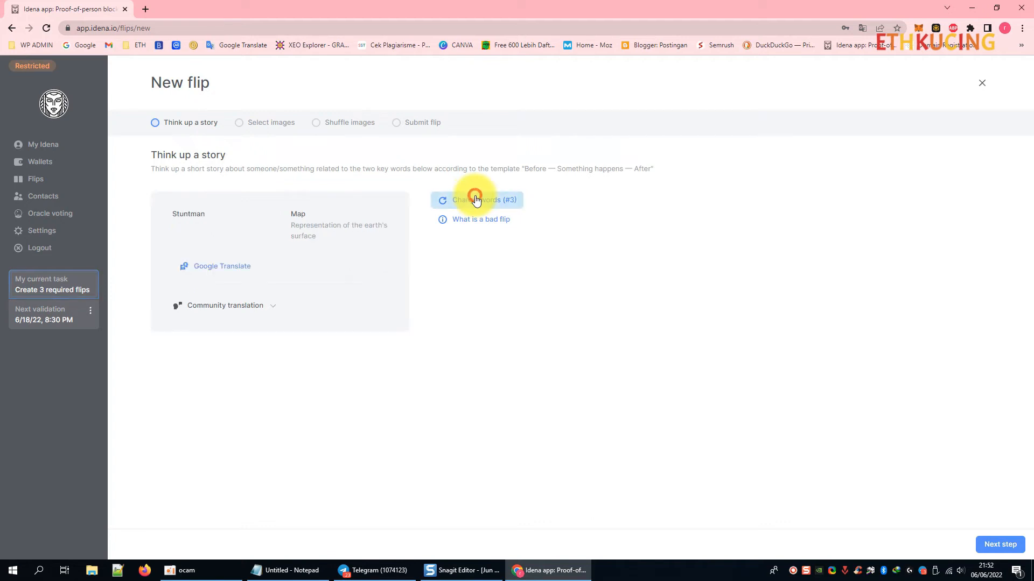
pyautogui.click(476, 200)
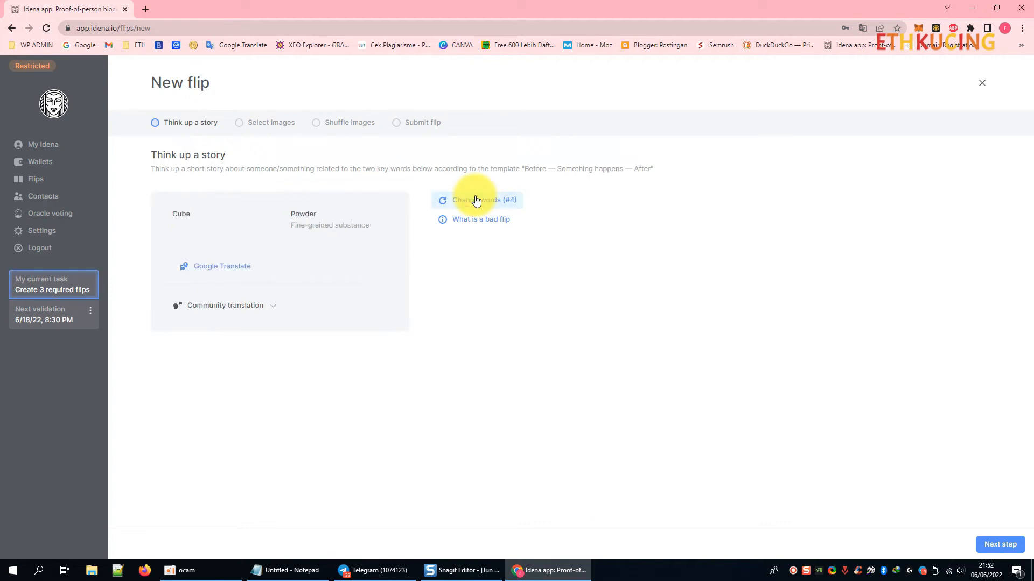
pyautogui.click(476, 201)
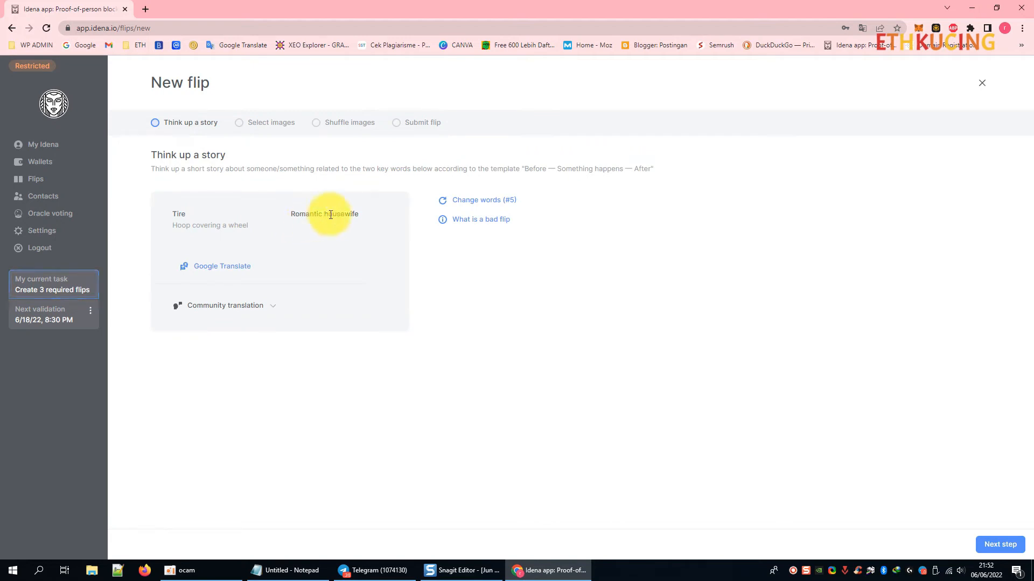
pyautogui.click(504, 202)
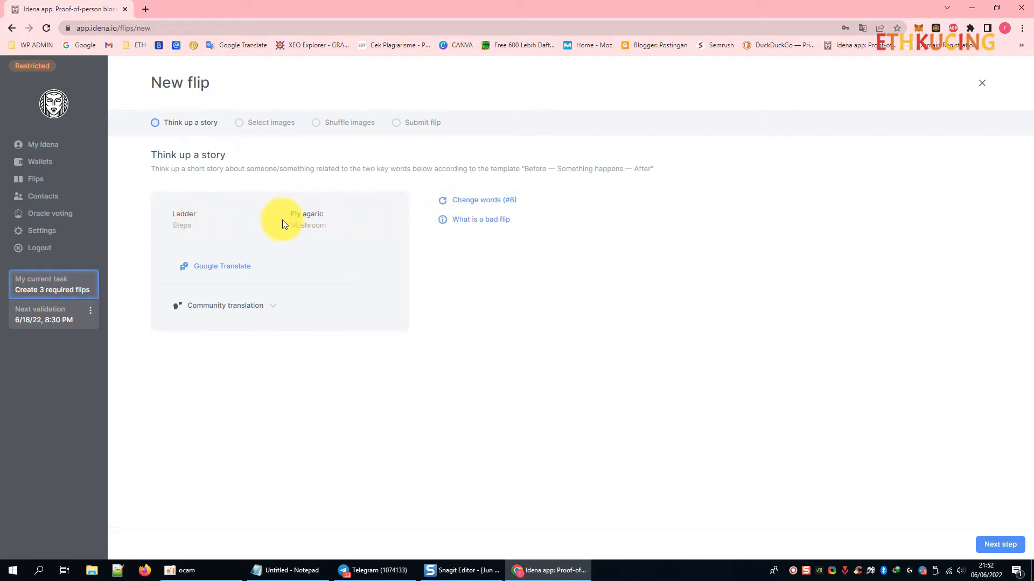
pyautogui.click(481, 203)
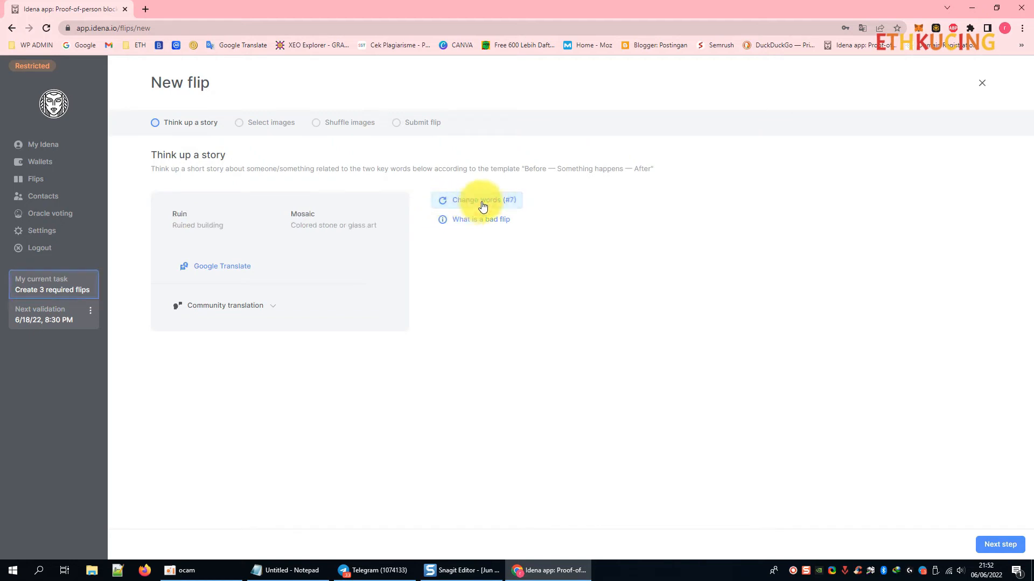
pyautogui.click(484, 205)
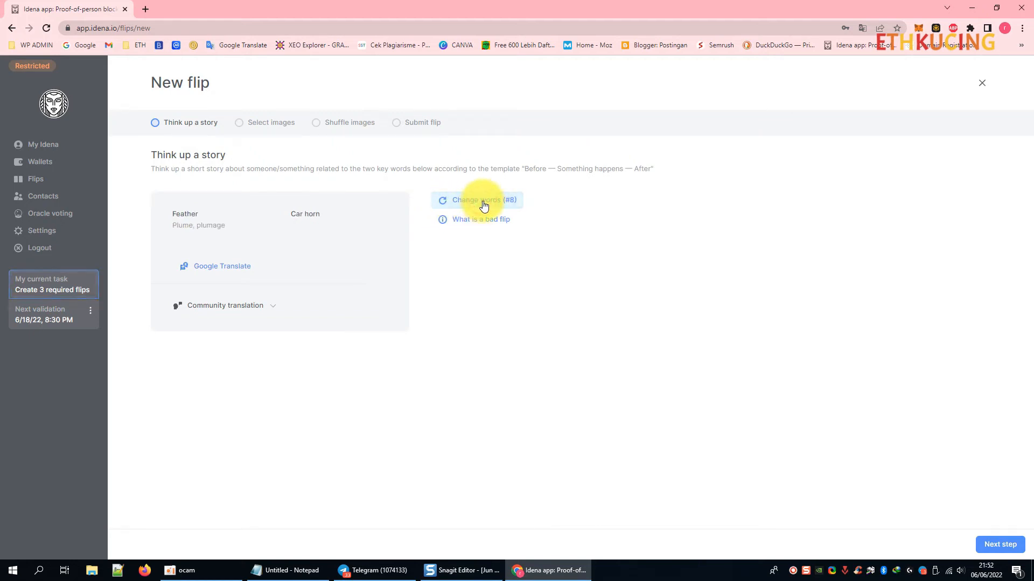
pyautogui.click(483, 205)
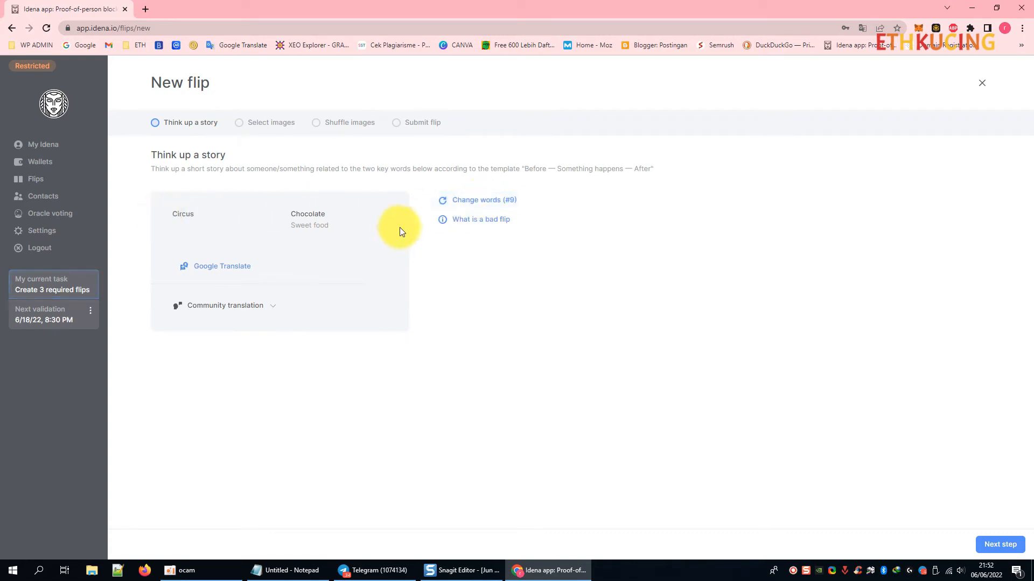
pyautogui.click(474, 201)
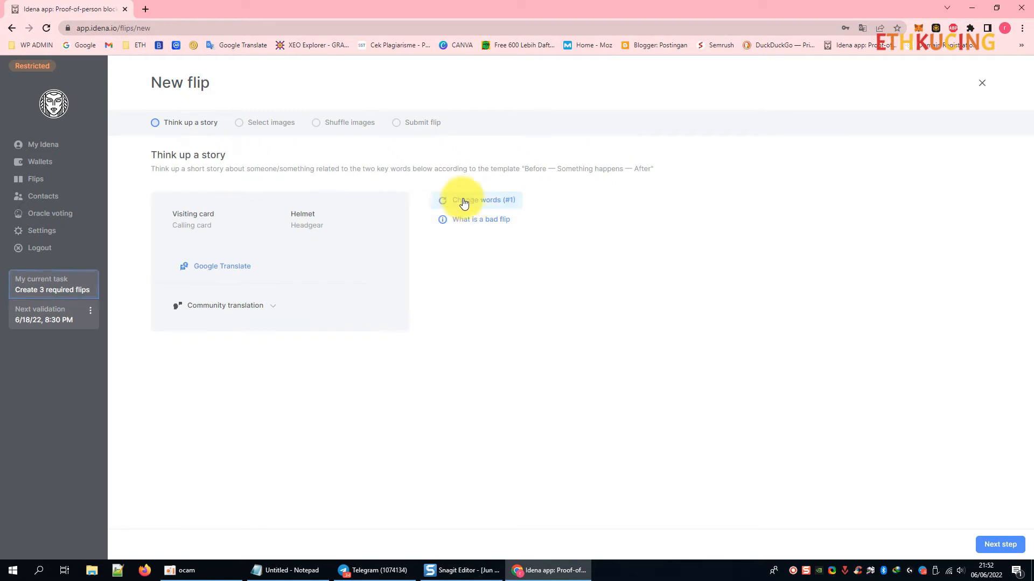
pyautogui.click(492, 200)
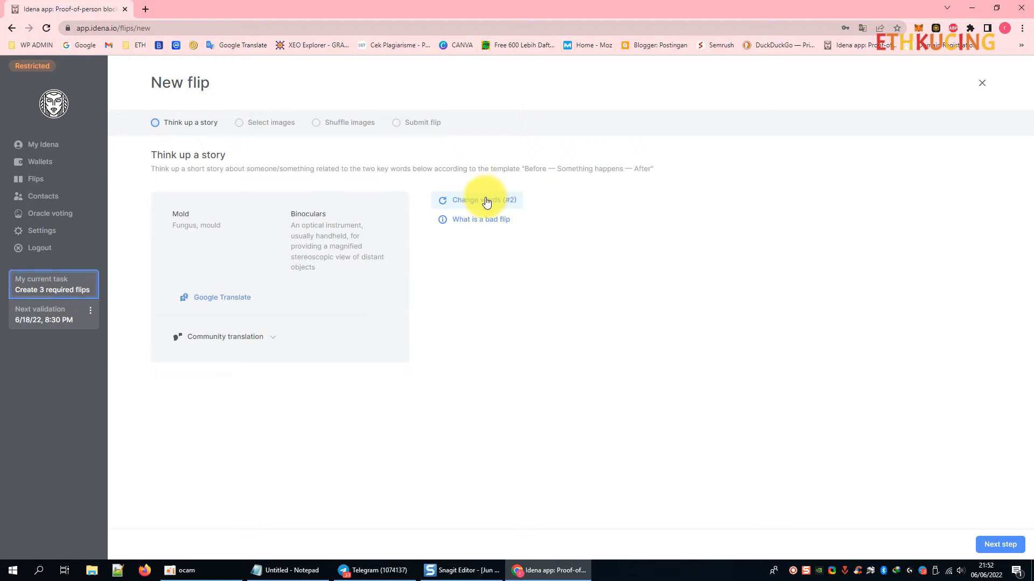
# Keep cycling until Tire and Romantic housewife are the keywords again, then open a blank tab.
pyautogui.click(486, 201)
pyautogui.click(486, 201)
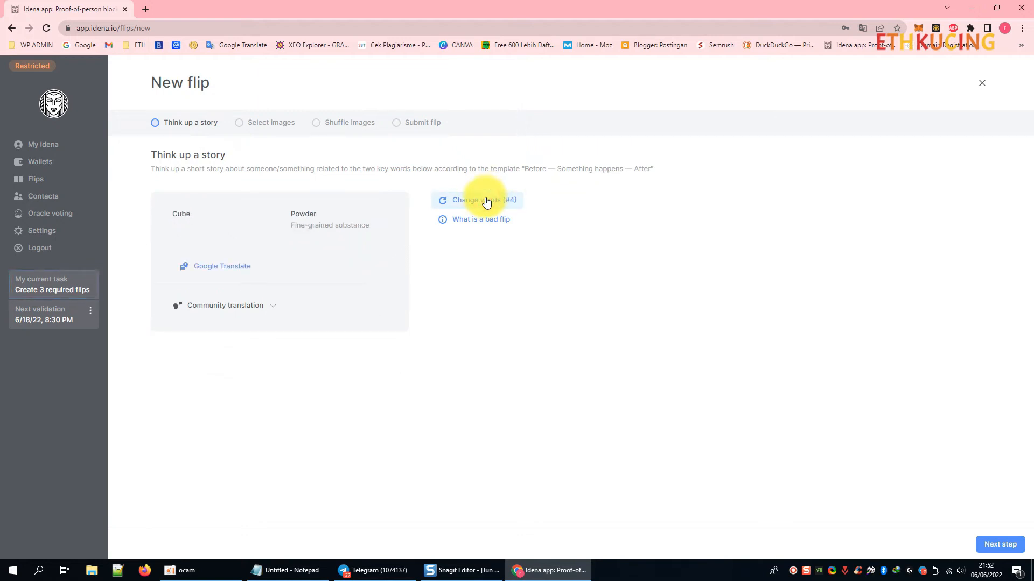
pyautogui.click(486, 201)
pyautogui.click(486, 200)
pyautogui.click(485, 199)
pyautogui.click(484, 199)
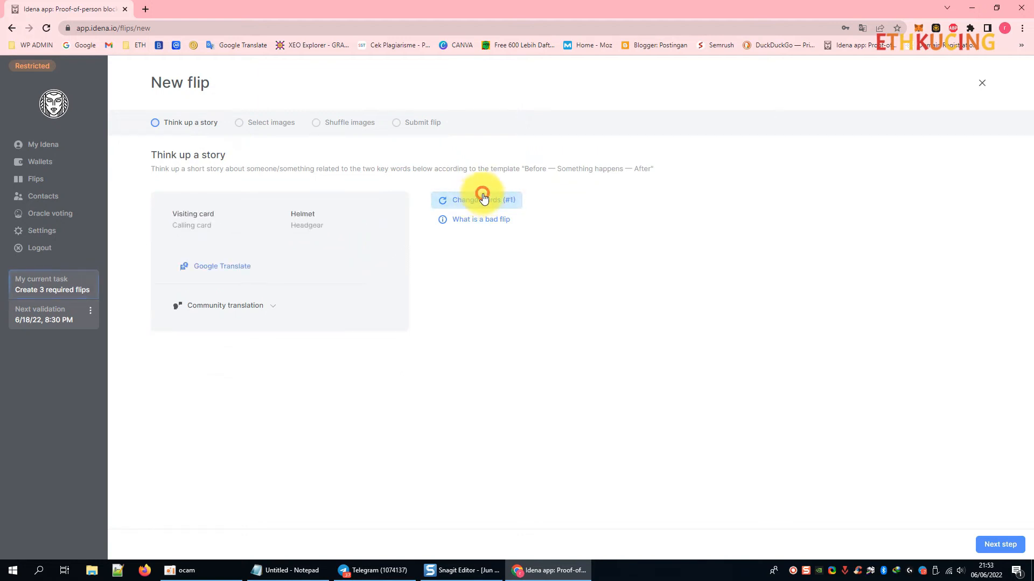
pyautogui.click(483, 198)
pyautogui.click(483, 199)
pyautogui.click(482, 200)
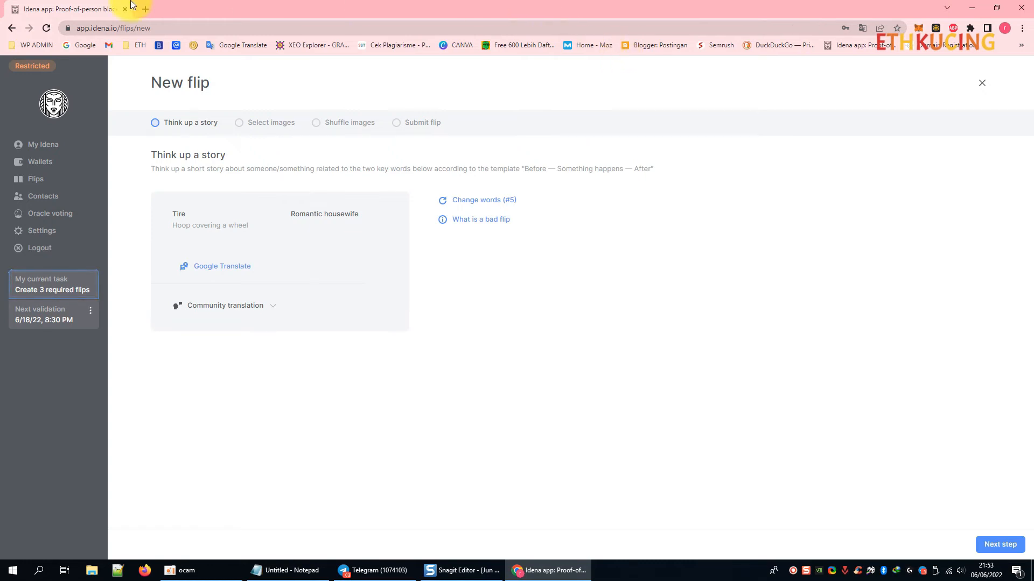
pyautogui.click(145, 9)
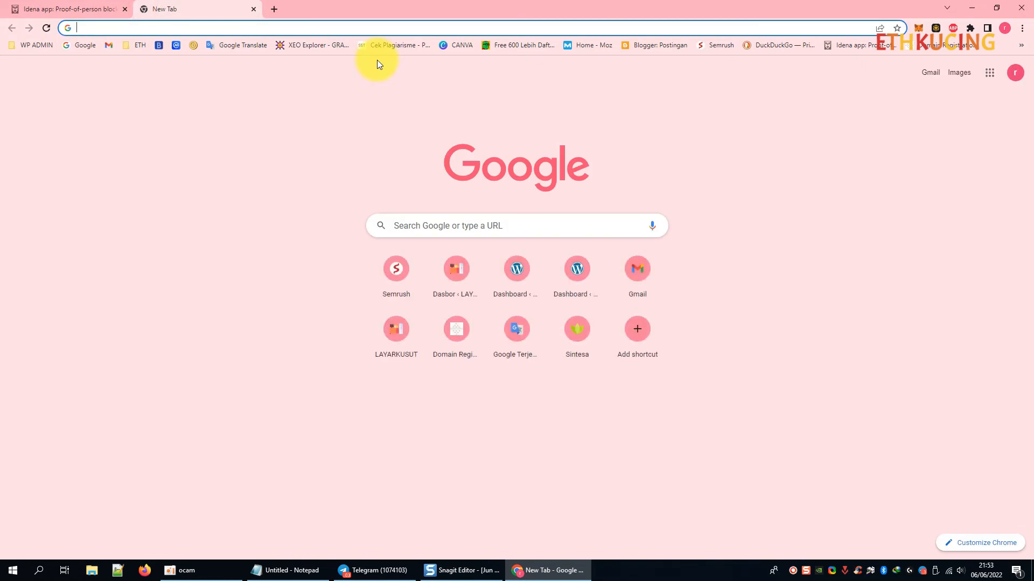
# Search Google for 'taxi' and browse the image results.
pyautogui.write('taxi')
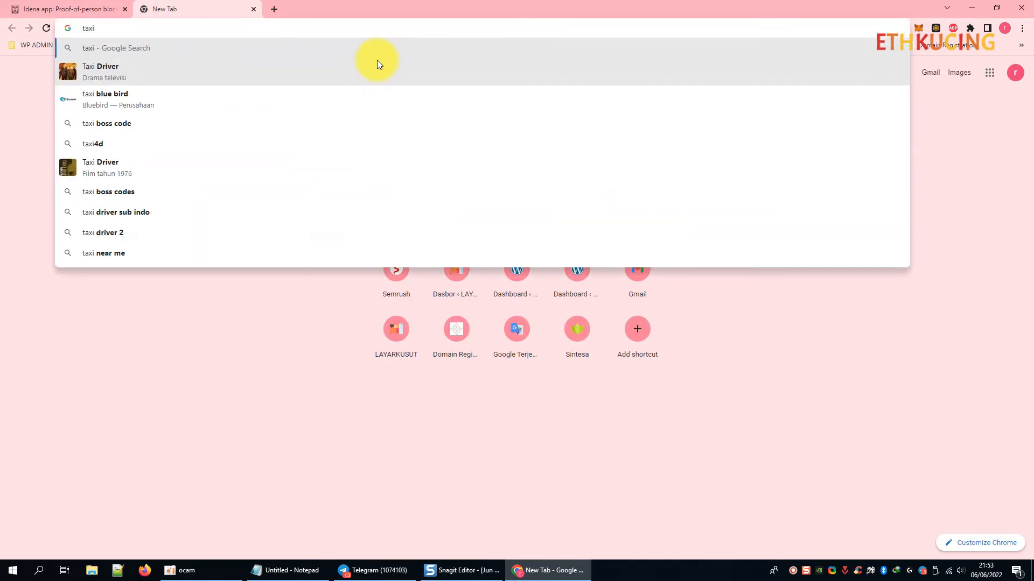
pyautogui.press('Return')
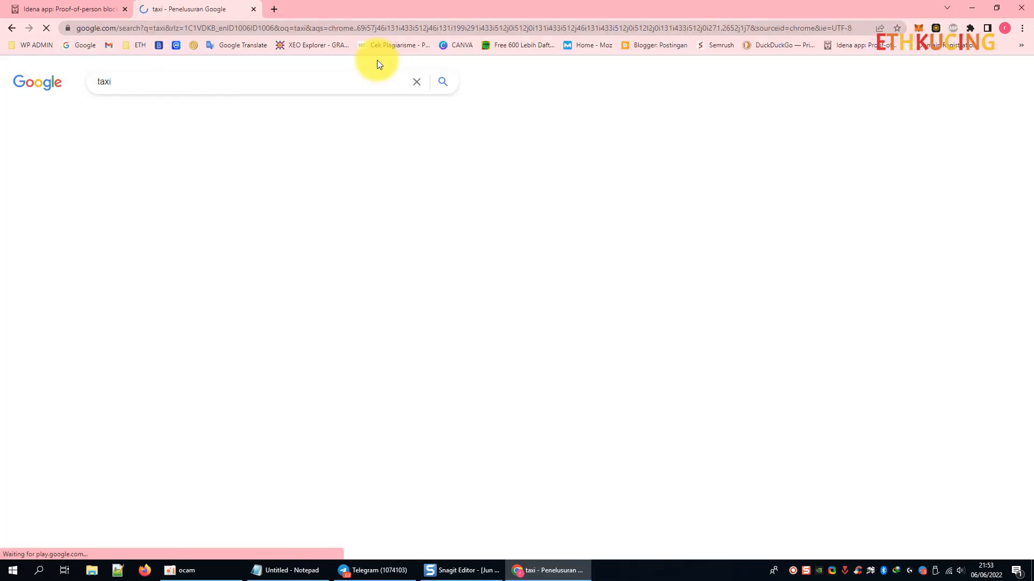
pyautogui.click(168, 115)
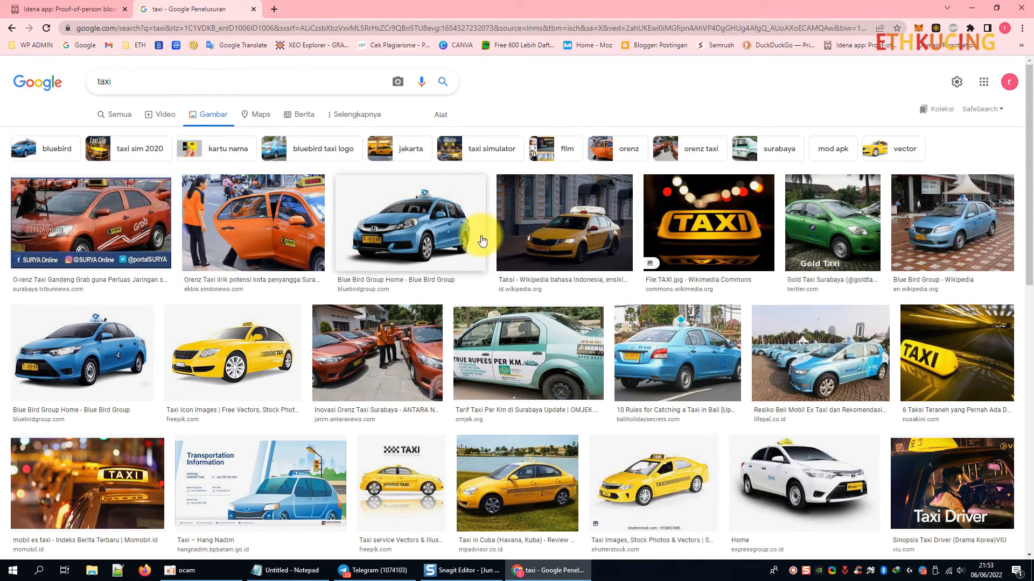
pyautogui.scroll(-1, 482, 240)
pyautogui.scroll(-10, 481, 241)
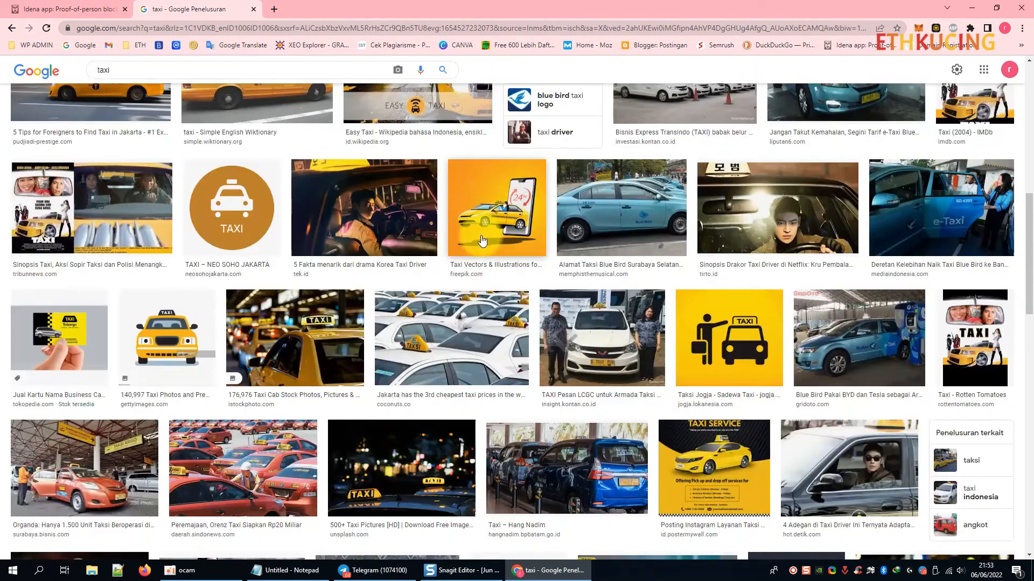
pyautogui.scroll(15, 481, 240)
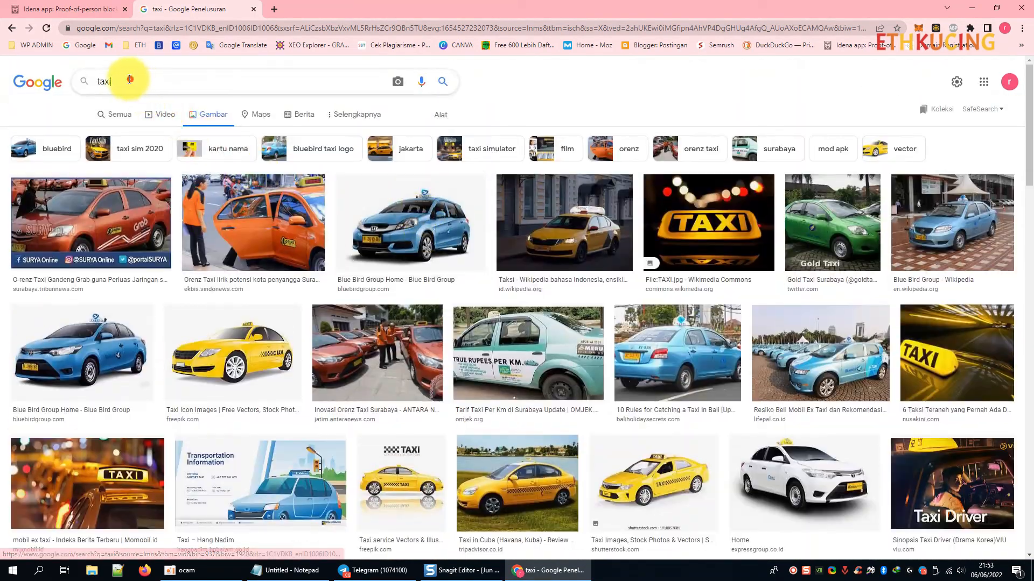
# Refine the image search to 'stopping taxi'.
pyautogui.moveTo(127, 76); pyautogui.dragTo(2, 86)
pyautogui.write('s')
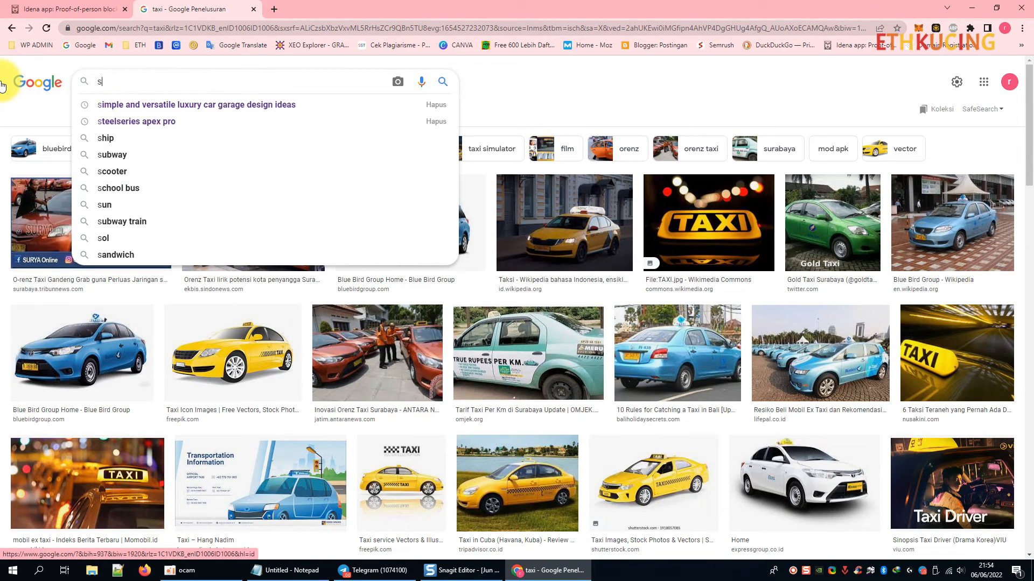
pyautogui.write('topping taxi')
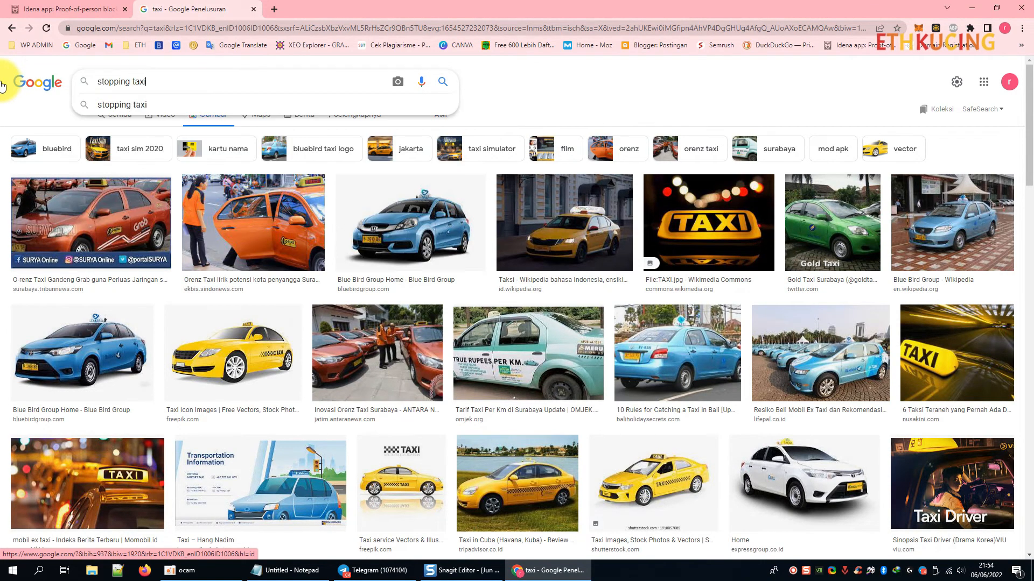
pyautogui.press('Return')
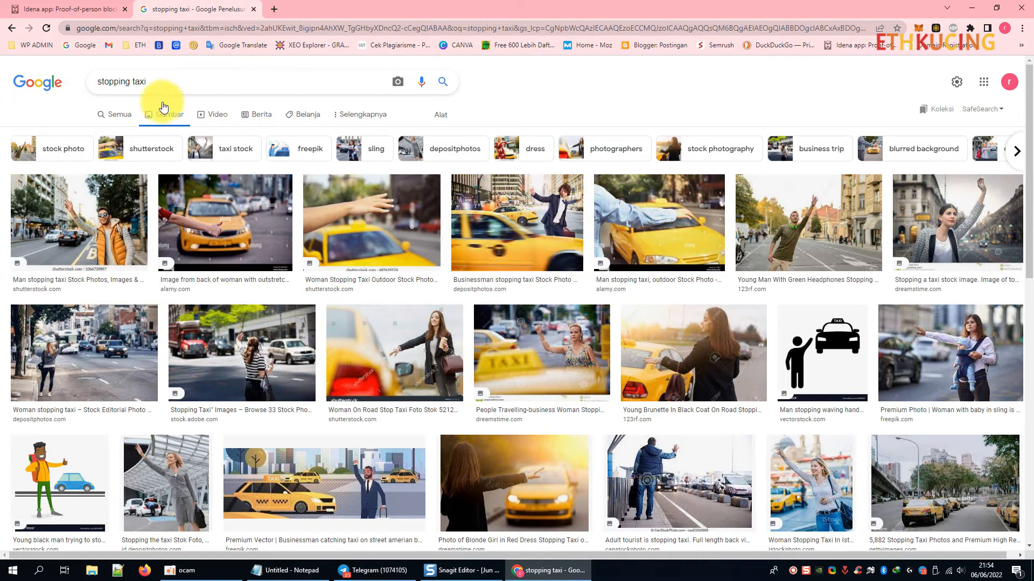
# Change the image search to 'man stopping taxi'.
pyautogui.click(98, 82)
pyautogui.write('man')
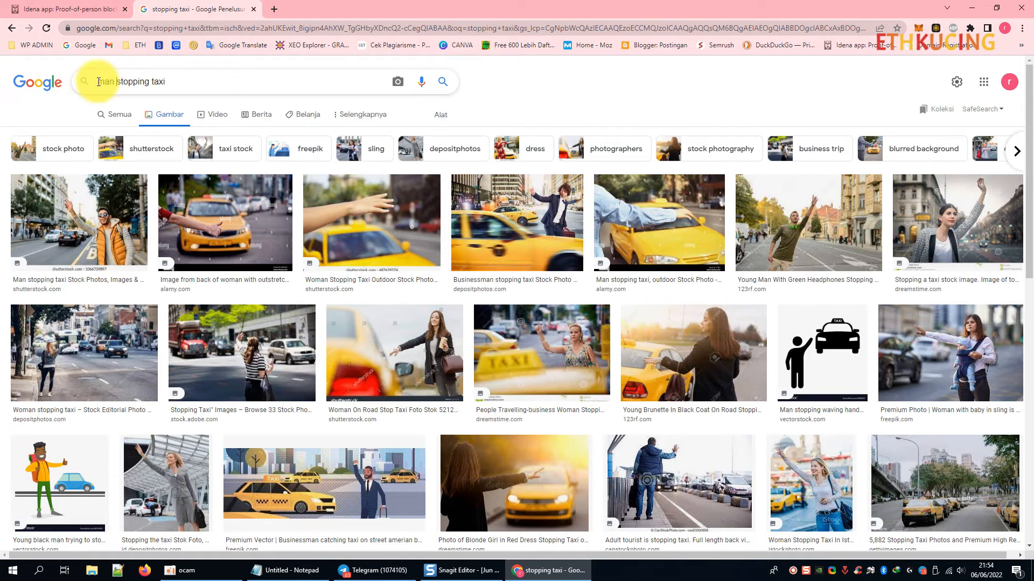
pyautogui.press('Return')
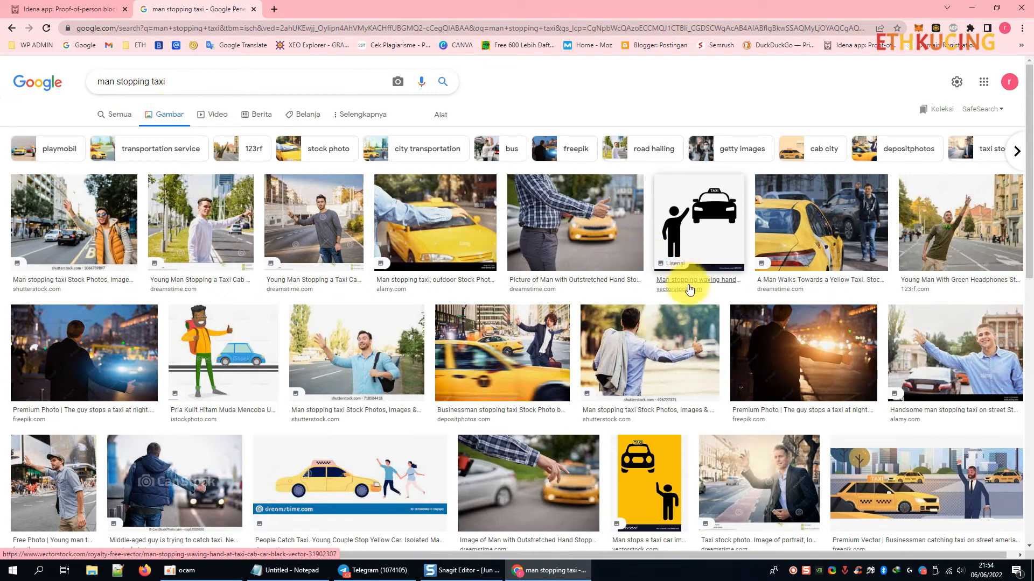
# Open the Alamy photo of a smiling man hailing a taxi full-size in a new tab.
pyautogui.click(931, 354)
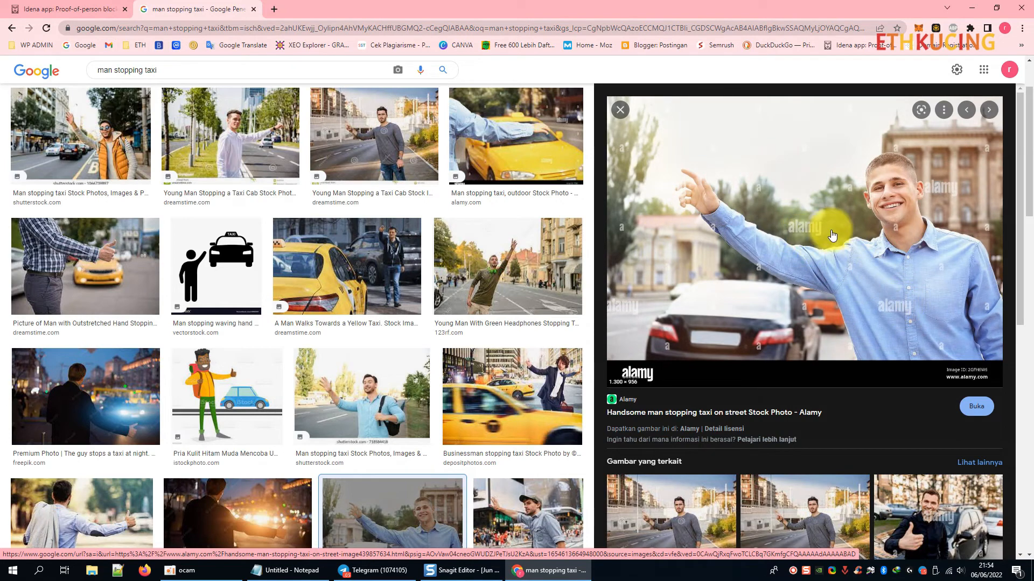
pyautogui.rightClick(668, 250)
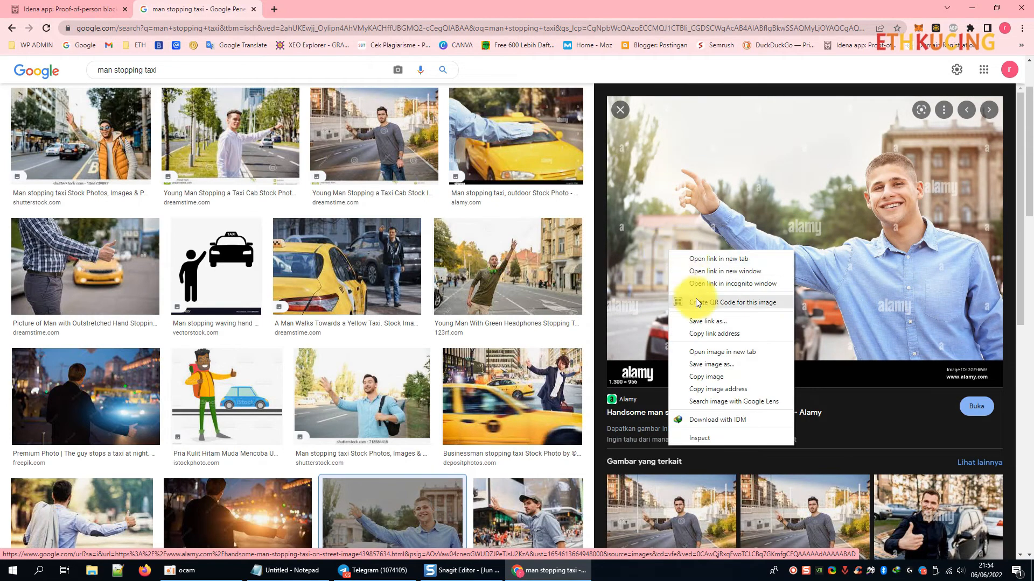
pyautogui.click(707, 352)
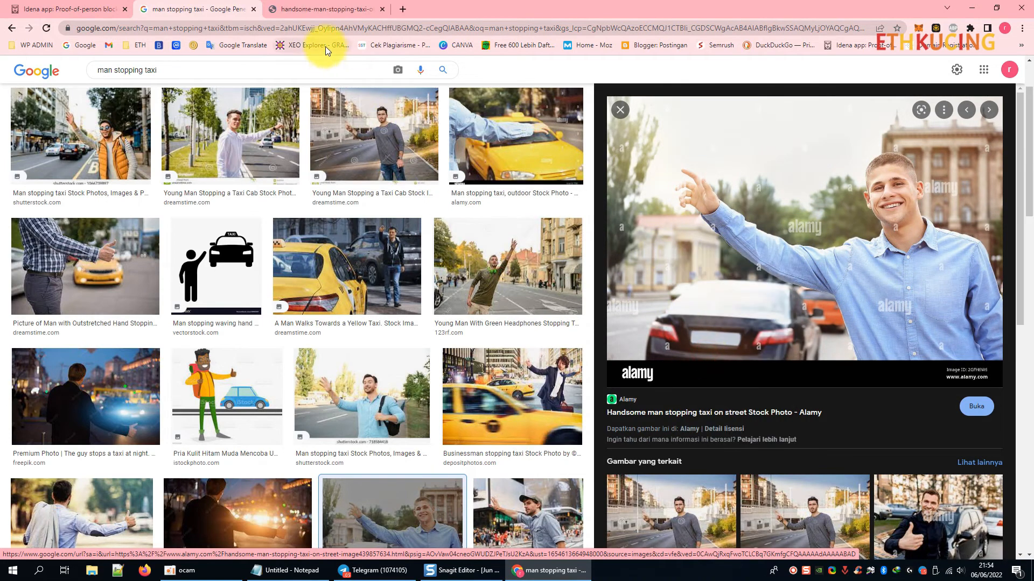
pyautogui.click(355, 11)
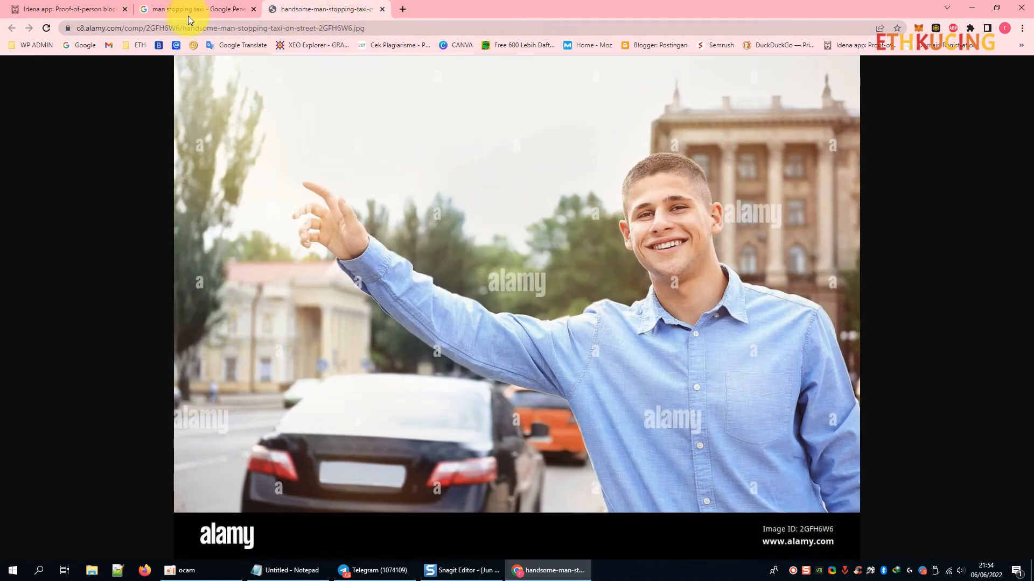
pyautogui.click(189, 17)
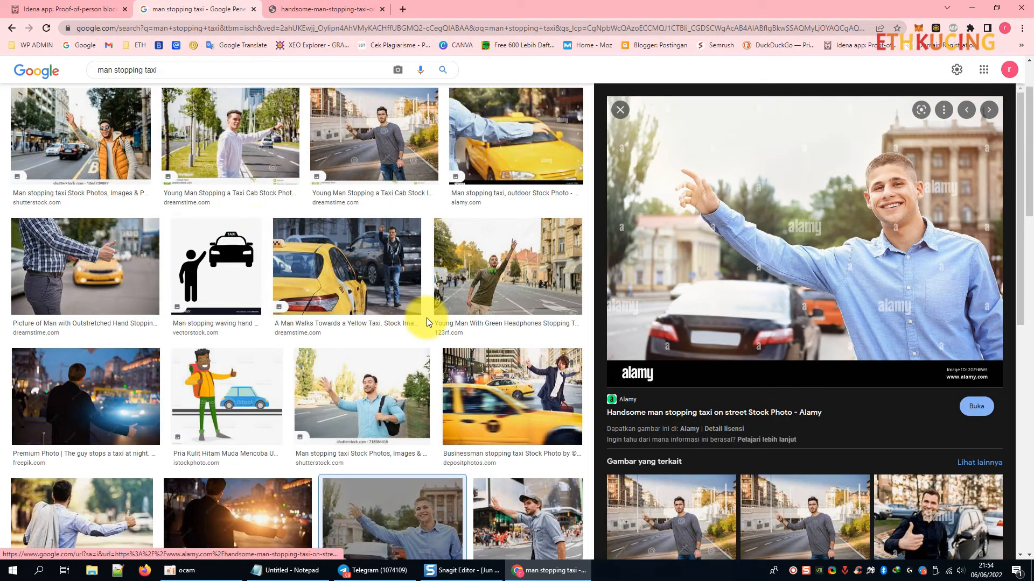
pyautogui.scroll(2, 426, 319)
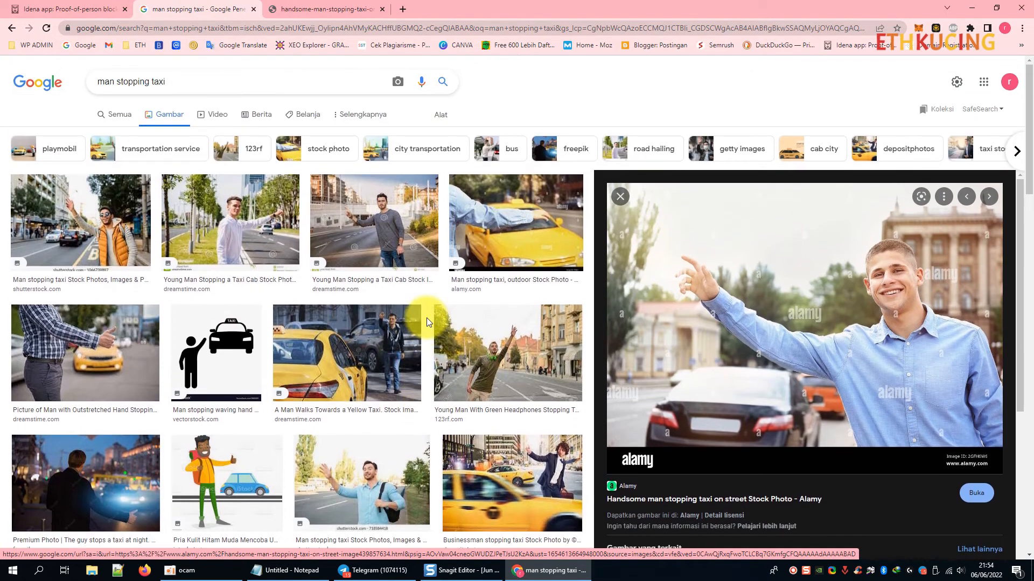
pyautogui.moveTo(178, 81); pyautogui.dragTo(87, 81)
# Search images for 'naik taxi' and browse the preview of the yellow 2667F taxi photo.
pyautogui.write('nai')
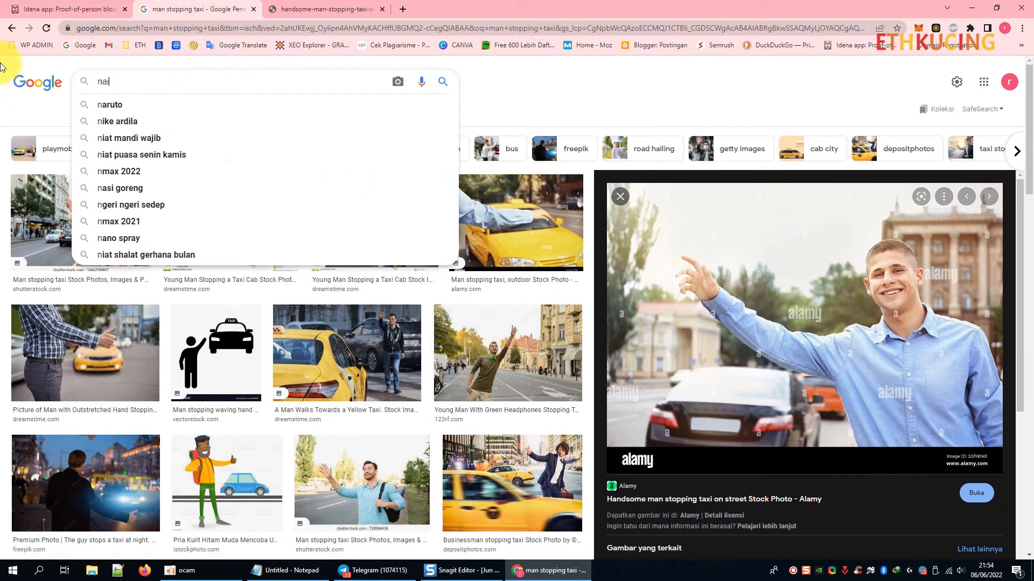
pyautogui.write('k taxi')
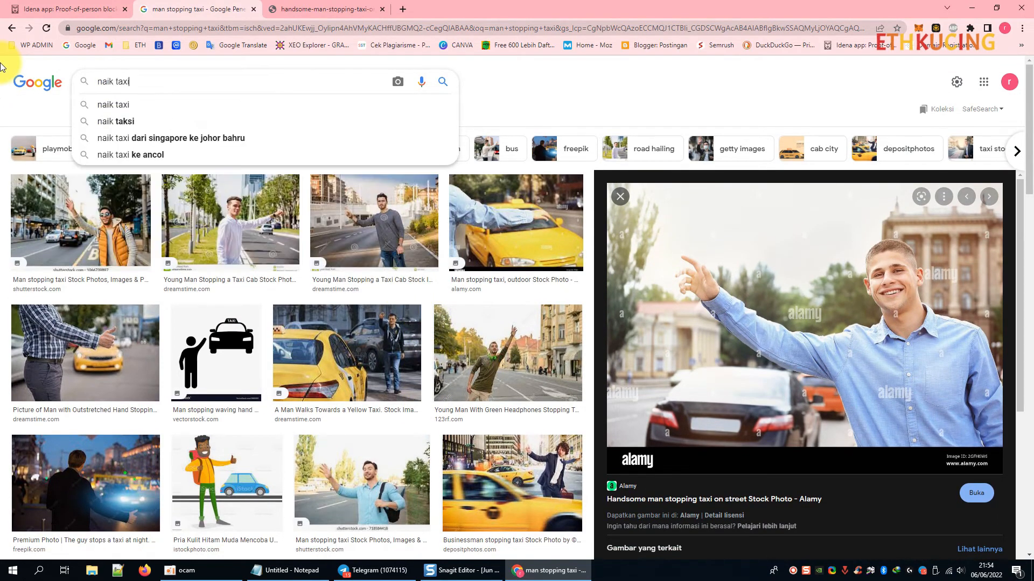
pyautogui.press('Return')
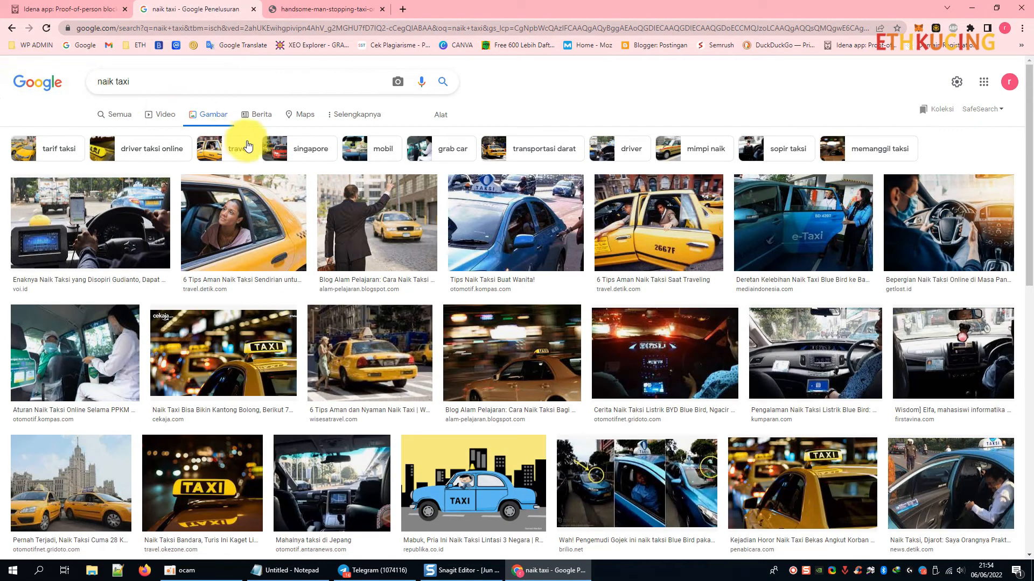
pyautogui.click(679, 236)
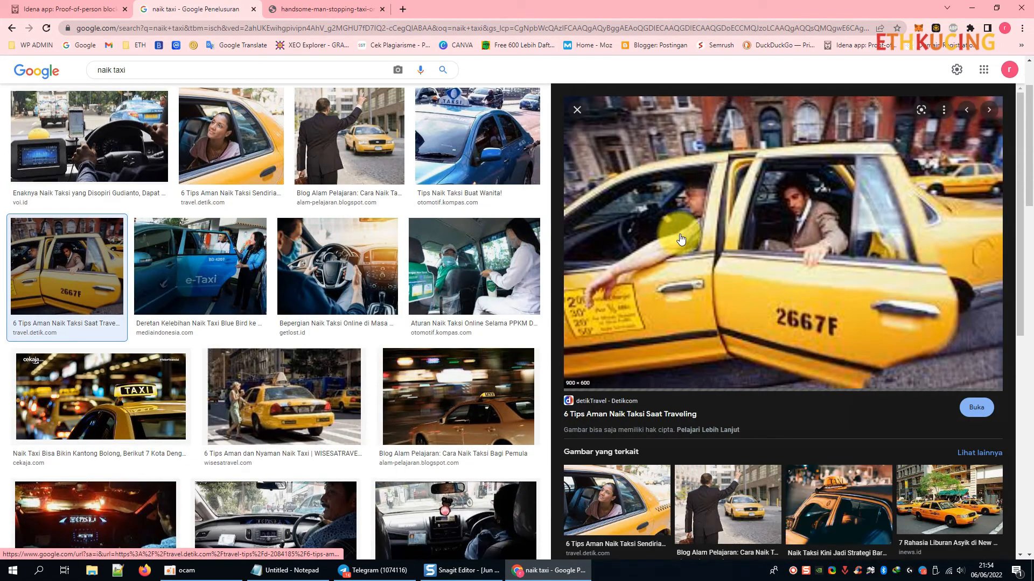
pyautogui.scroll(-2, 680, 239)
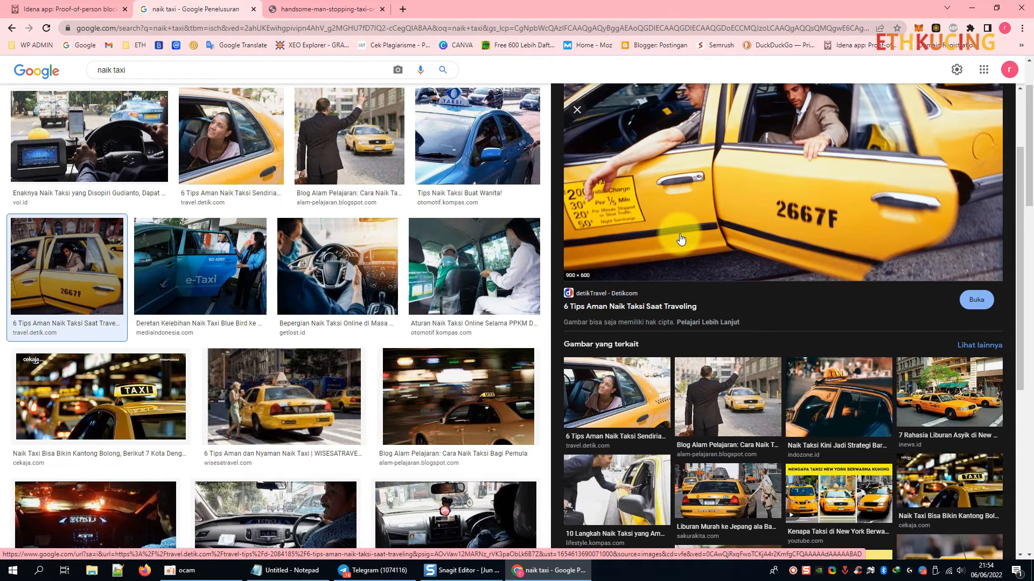
pyautogui.scroll(-4, 681, 239)
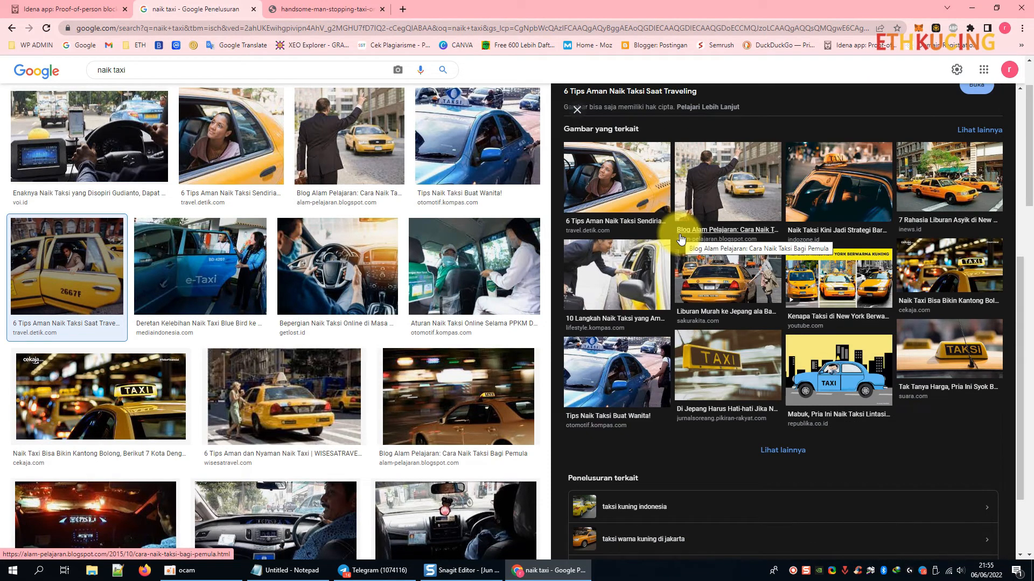
pyautogui.scroll(-5, 341, 261)
pyautogui.scroll(6, 325, 250)
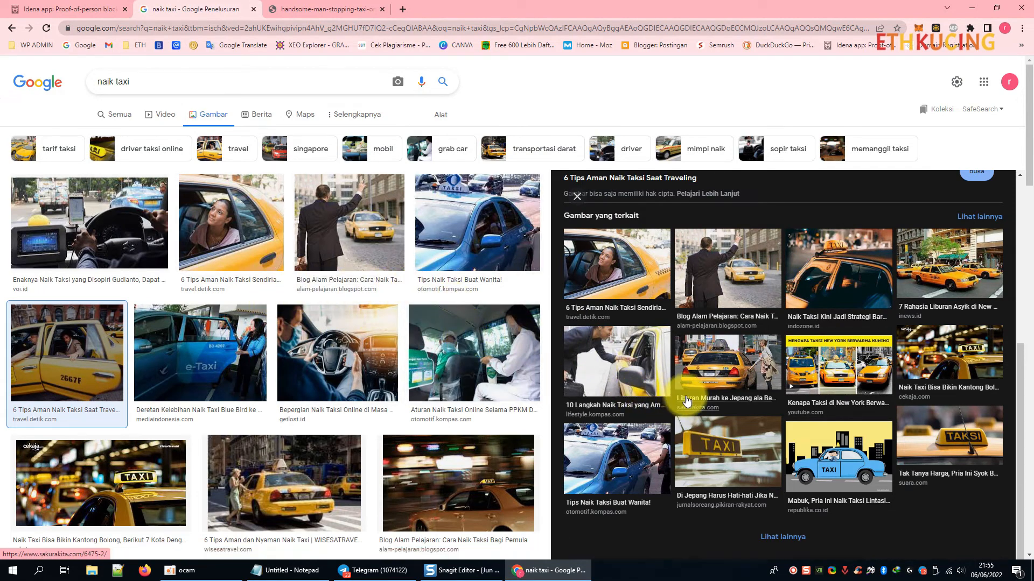
pyautogui.scroll(-3, 423, 374)
pyautogui.press('Escape')
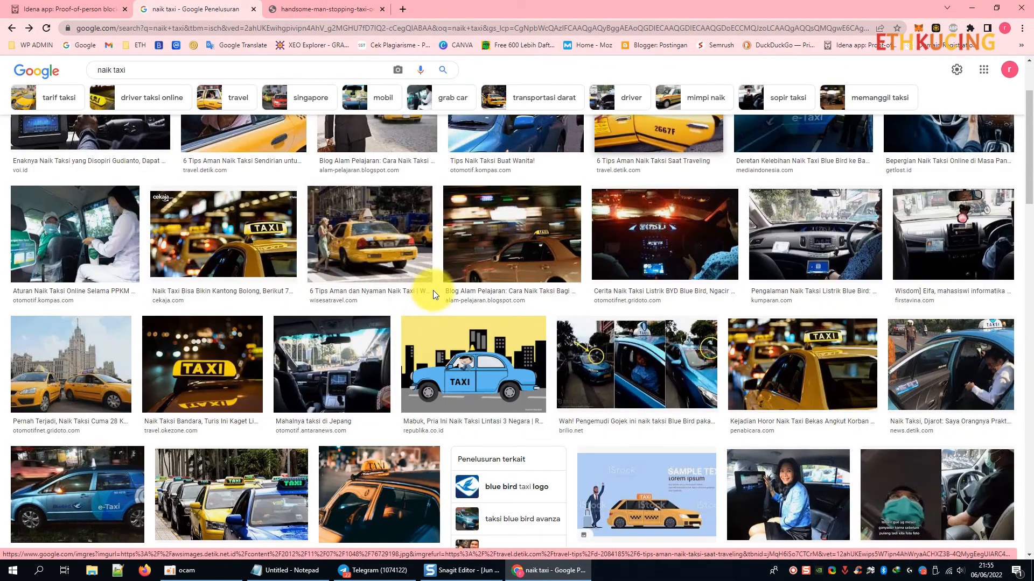
pyautogui.scroll(3, 548, 363)
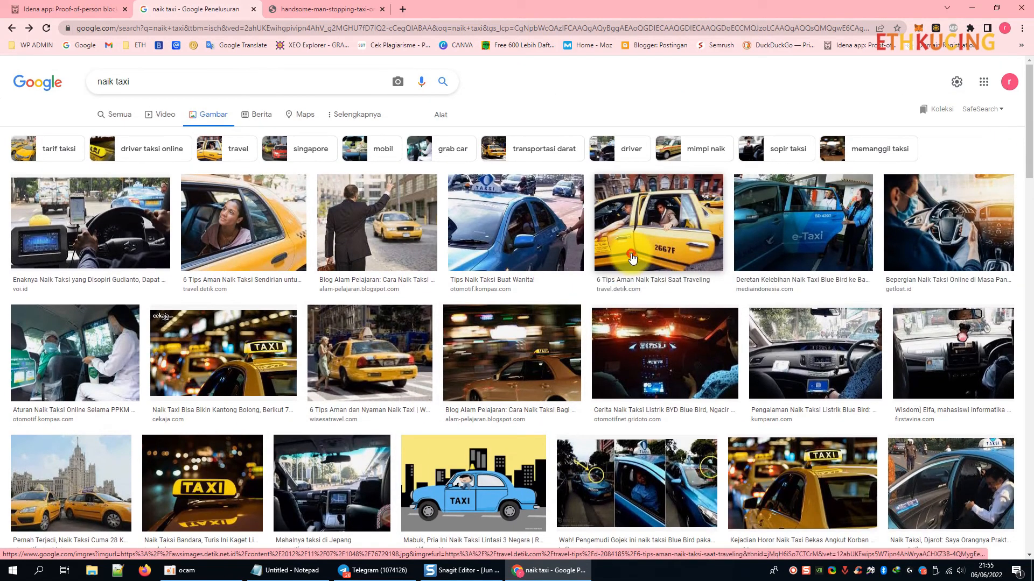
# Open the 2667F taxi photo full-size in a new tab, review it, and return to results.
pyautogui.click(627, 248)
pyautogui.rightClick(685, 263)
pyautogui.click(721, 333)
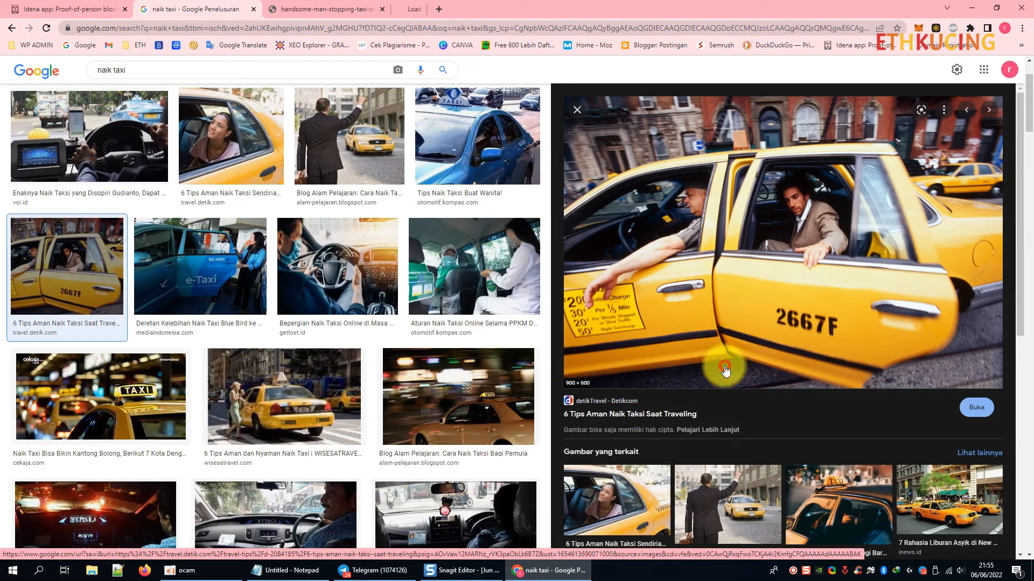
pyautogui.click(431, 4)
pyautogui.click(322, 9)
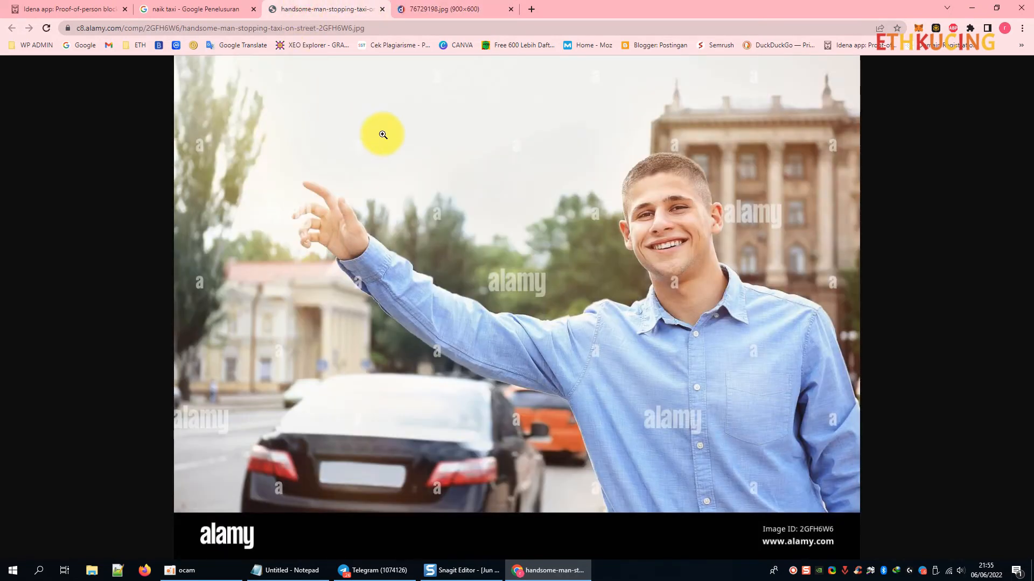
pyautogui.click(457, 6)
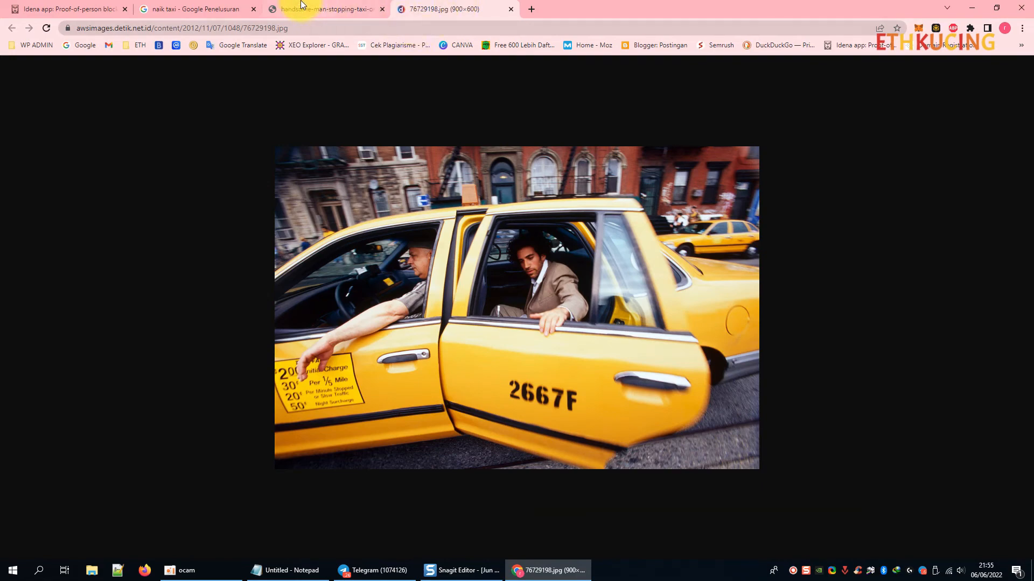
pyautogui.click(215, 9)
pyautogui.scroll(2, 245, 134)
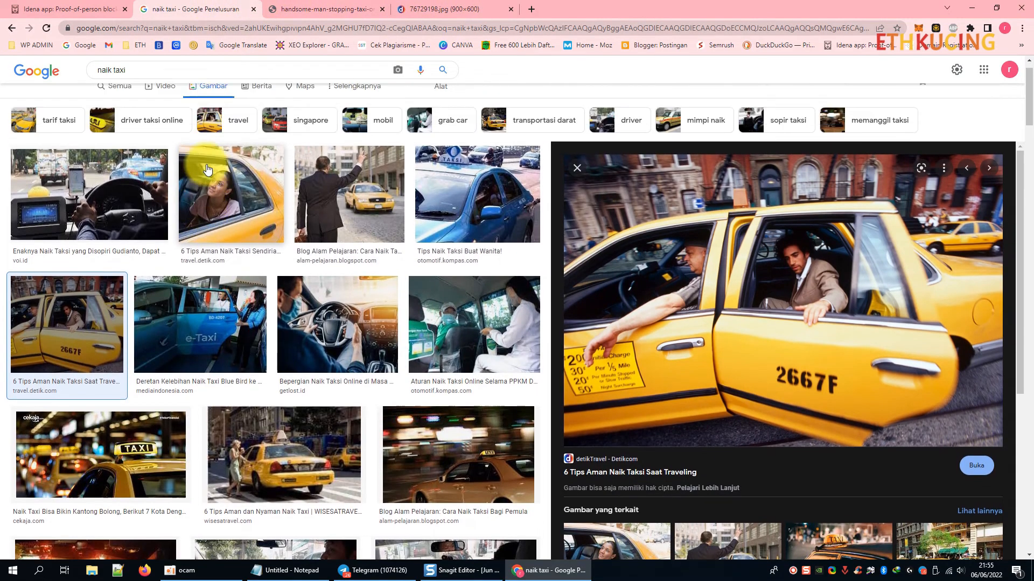
pyautogui.moveTo(143, 80); pyautogui.dragTo(78, 90)
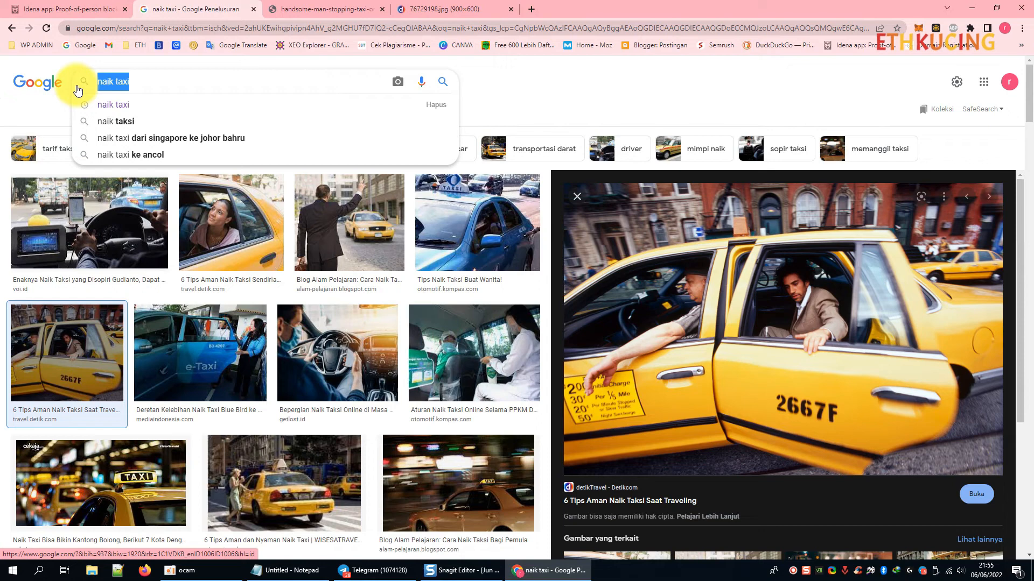
# Search images for 'turun taksi', then clear the query.
pyautogui.write('turun taksi')
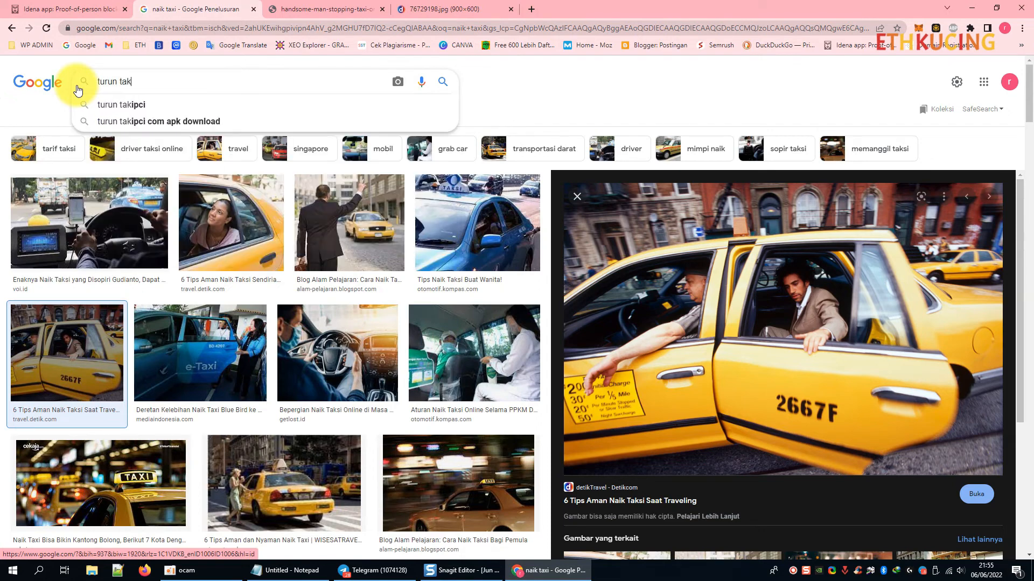
pyautogui.press('Return')
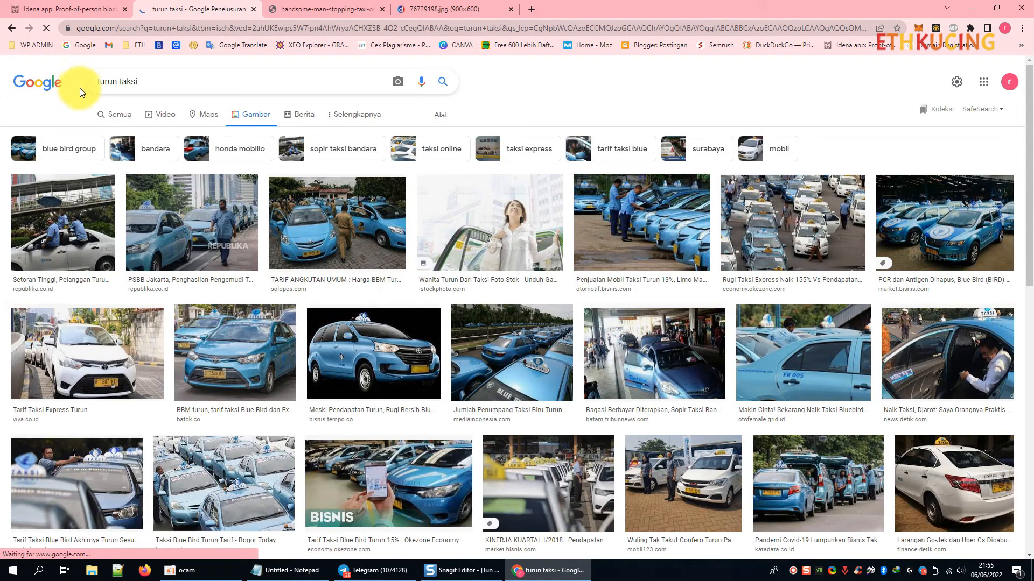
pyautogui.click(153, 81)
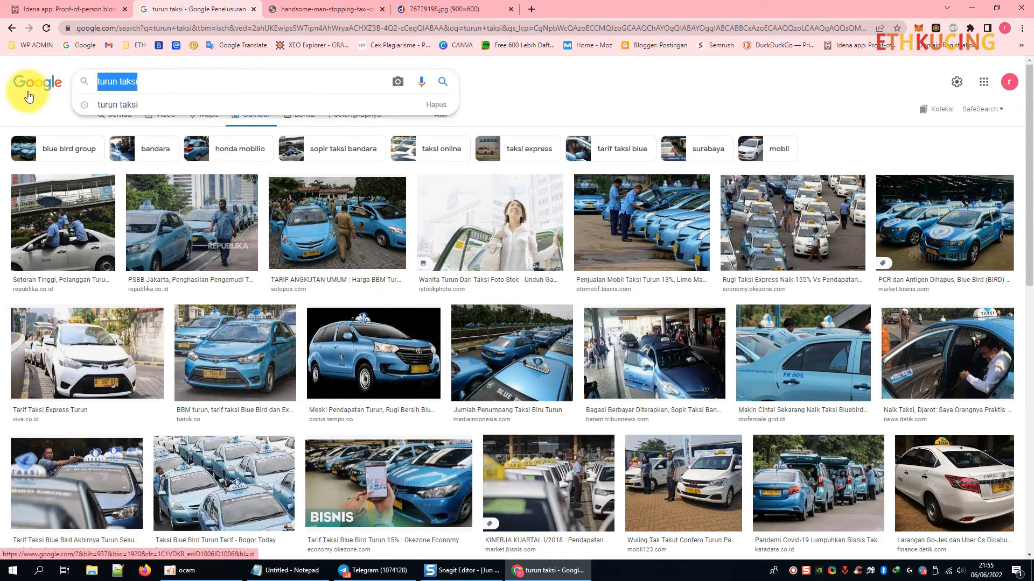
pyautogui.press('BackSpace')
# Translate 'turun taksi' to English in Google Translate and search images for 'get off the taxi'.
pyautogui.click(532, 8)
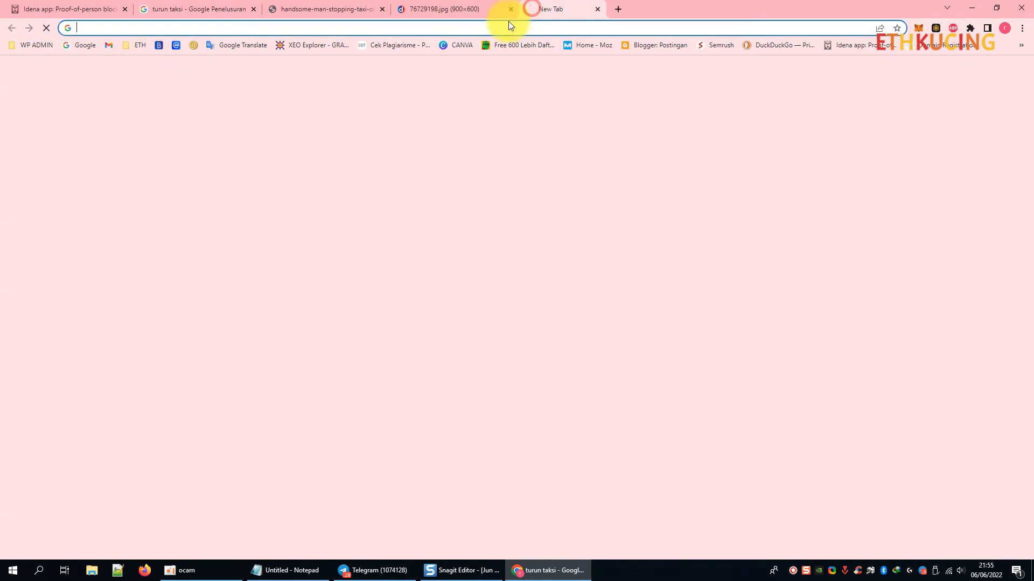
pyautogui.click(244, 45)
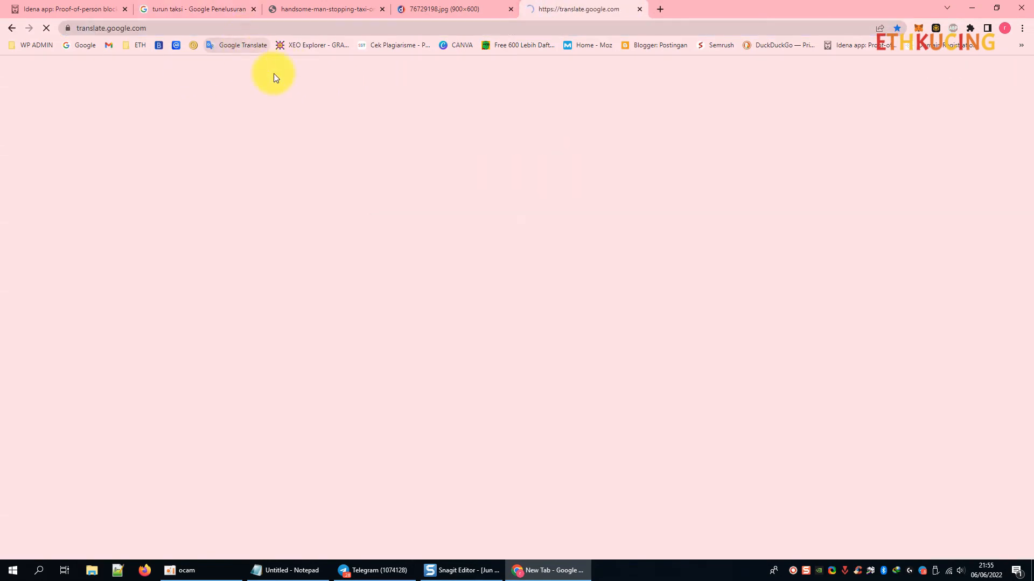
pyautogui.write('turun taksi')
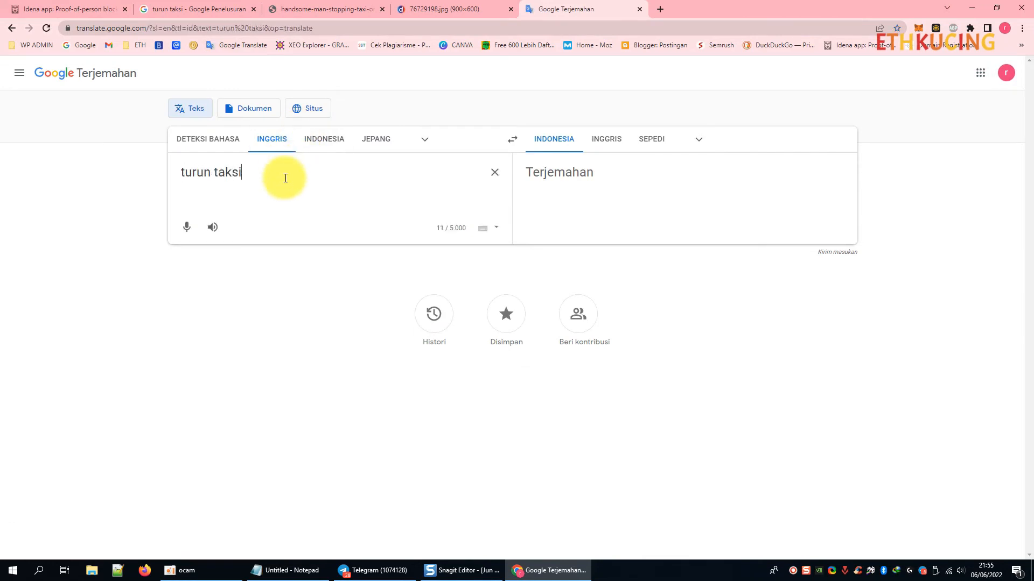
pyautogui.click(213, 144)
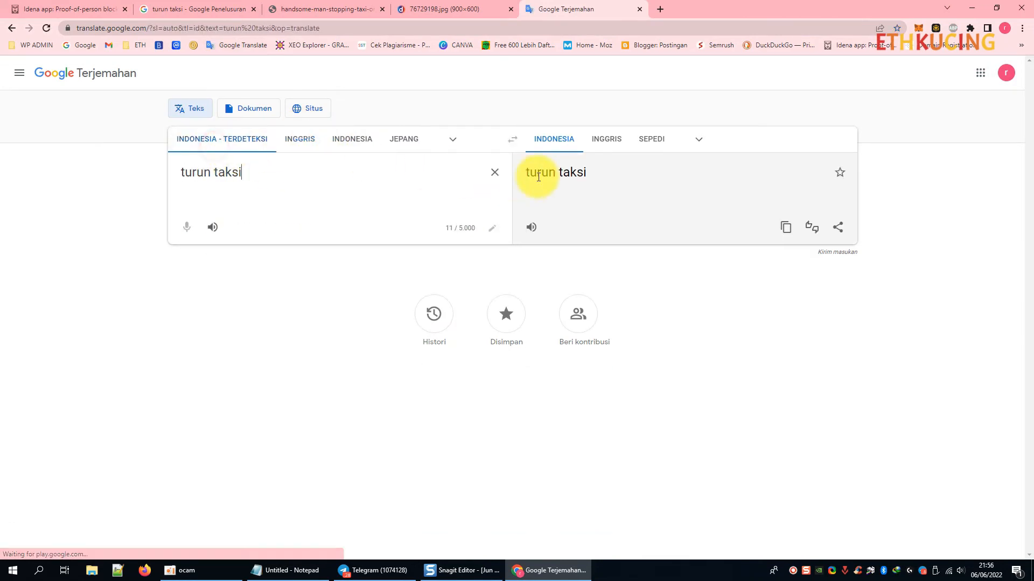
pyautogui.click(598, 141)
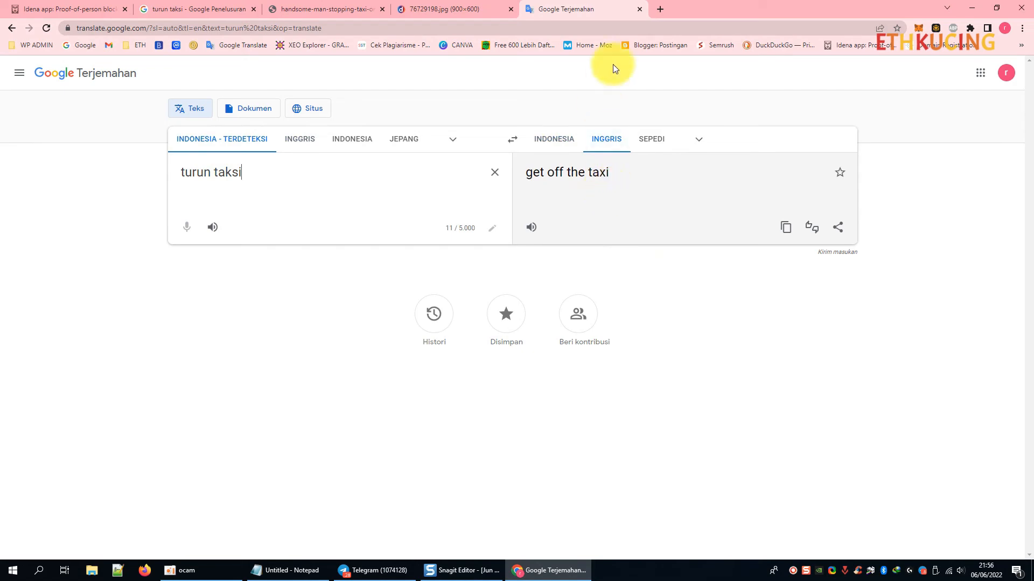
pyautogui.click(786, 227)
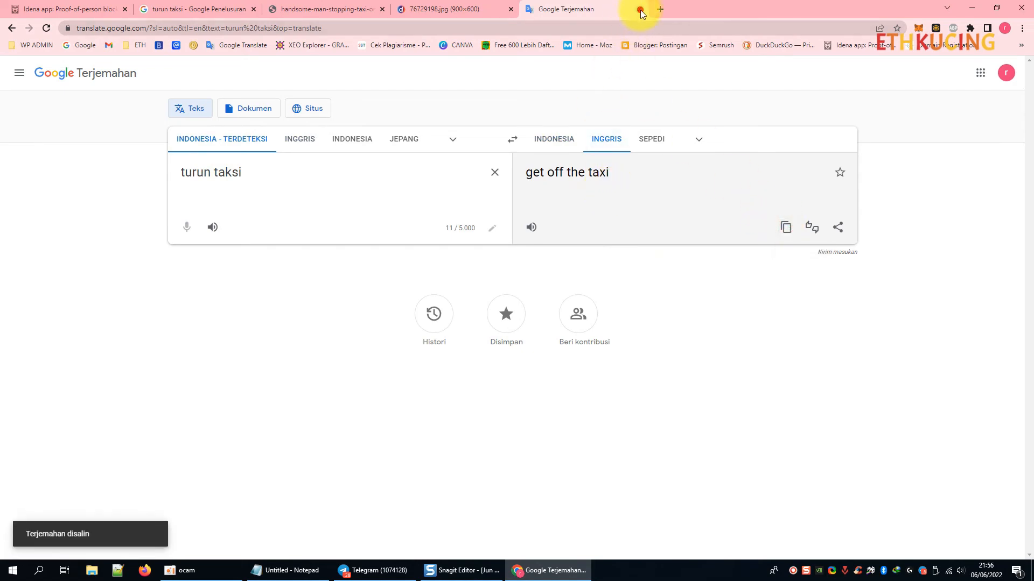
pyautogui.click(639, 9)
pyautogui.write('get off the taxi')
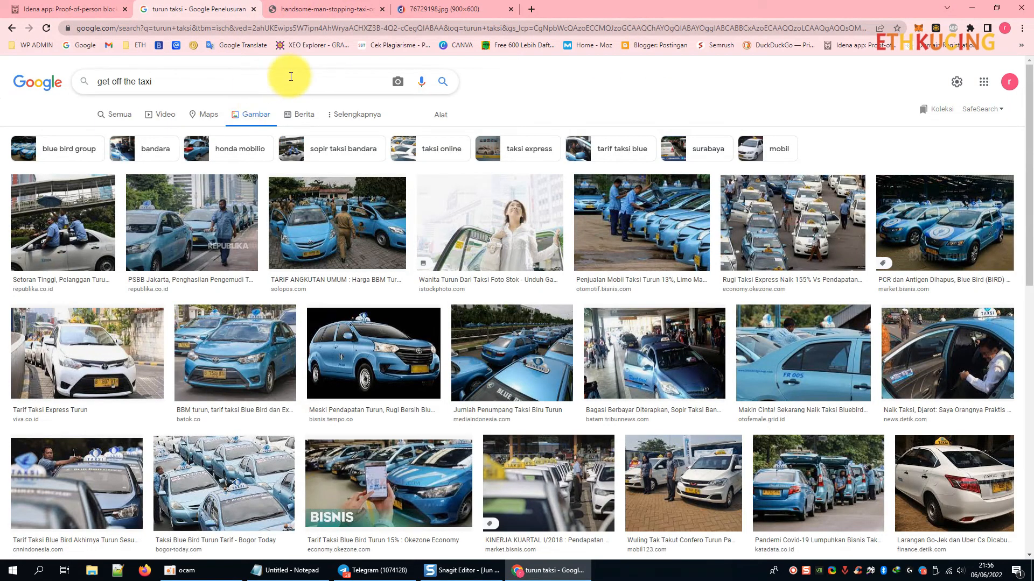
pyautogui.press('Return')
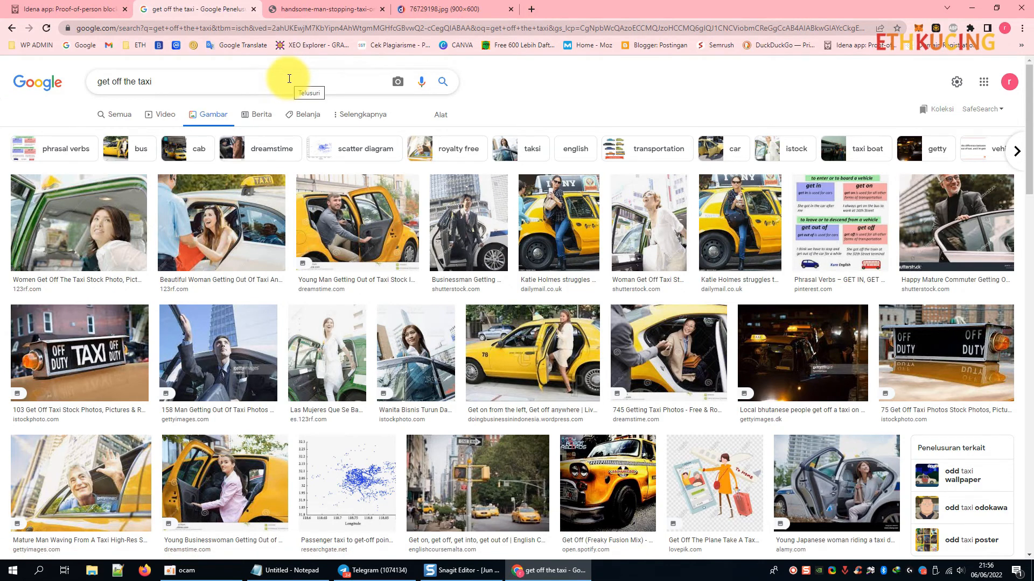
# Replace the query with 'pay taxi driver' and search images.
pyautogui.scroll(-2, 409, 323)
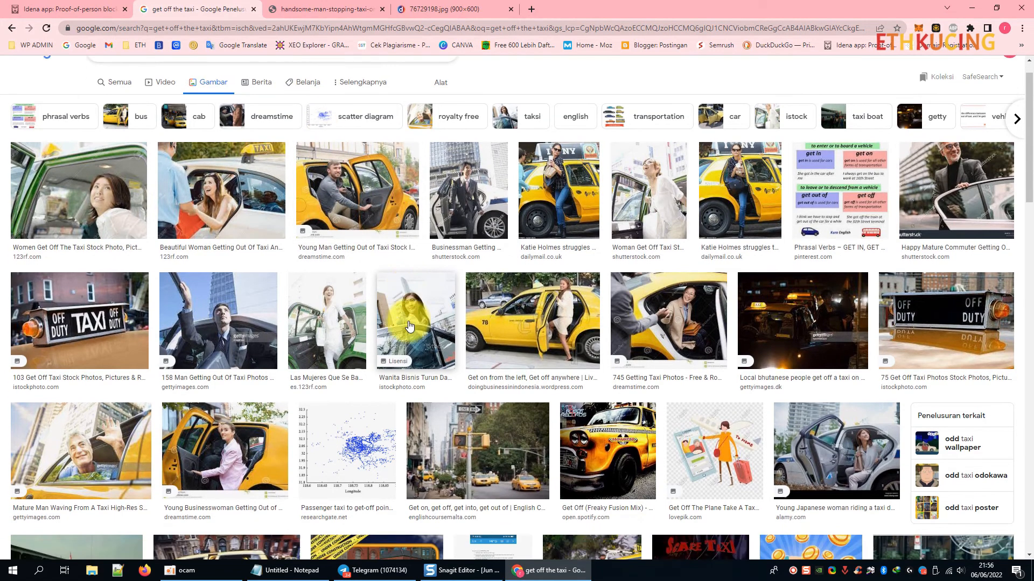
pyautogui.scroll(-2, 396, 314)
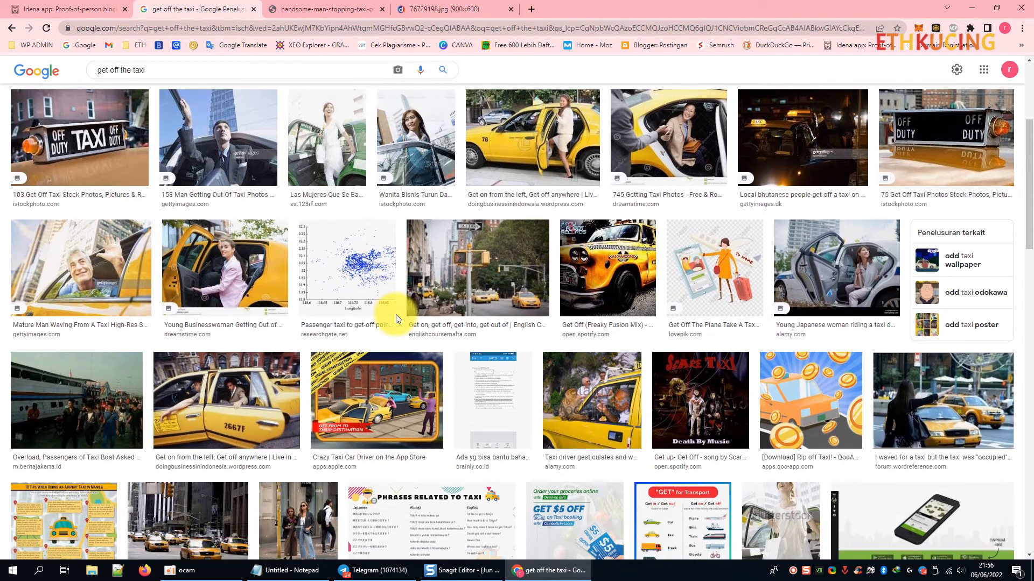
pyautogui.scroll(4, 396, 317)
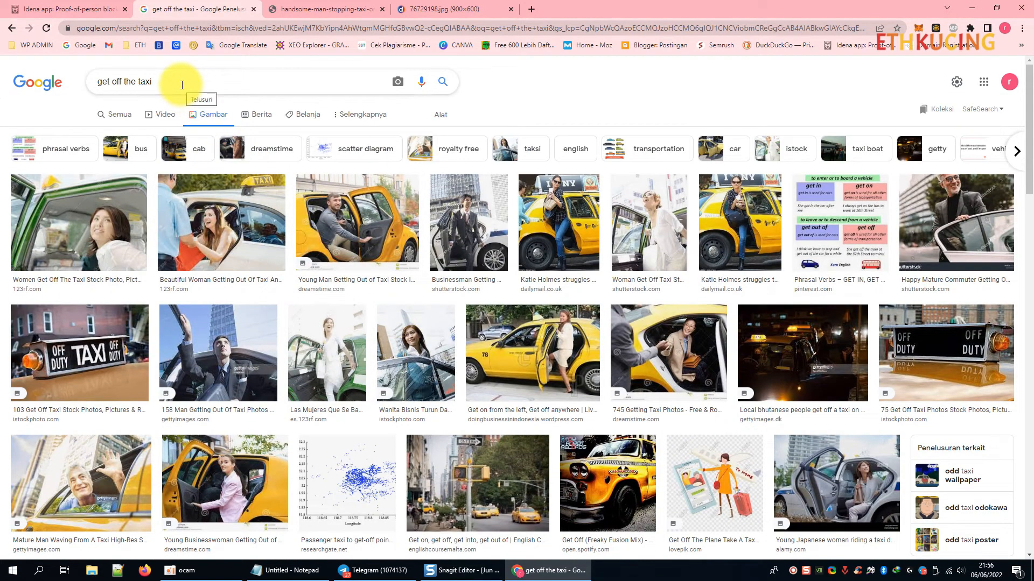
pyautogui.moveTo(173, 81); pyautogui.dragTo(76, 82)
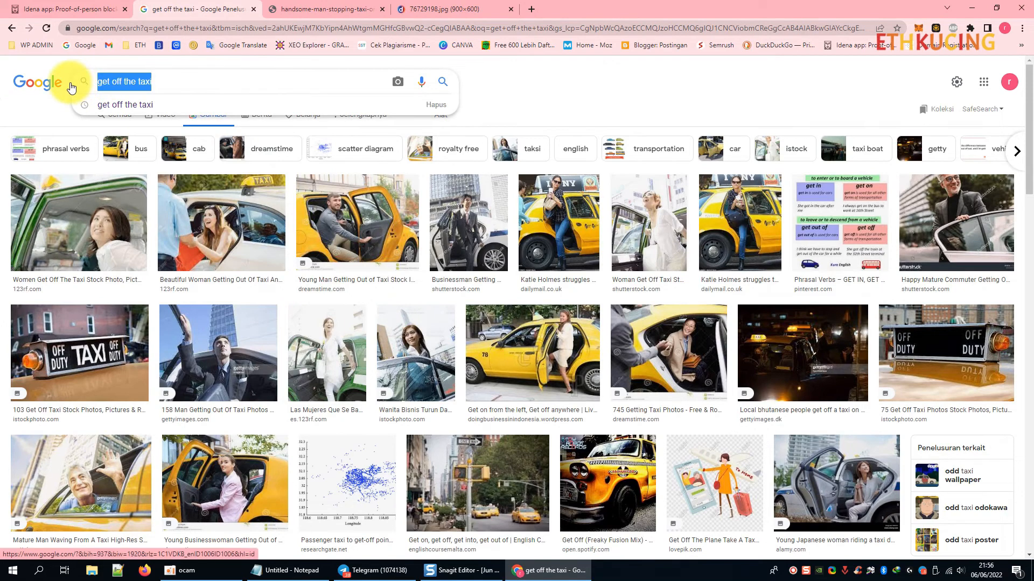
pyautogui.write('pay taxi')
pyautogui.press('Escape')
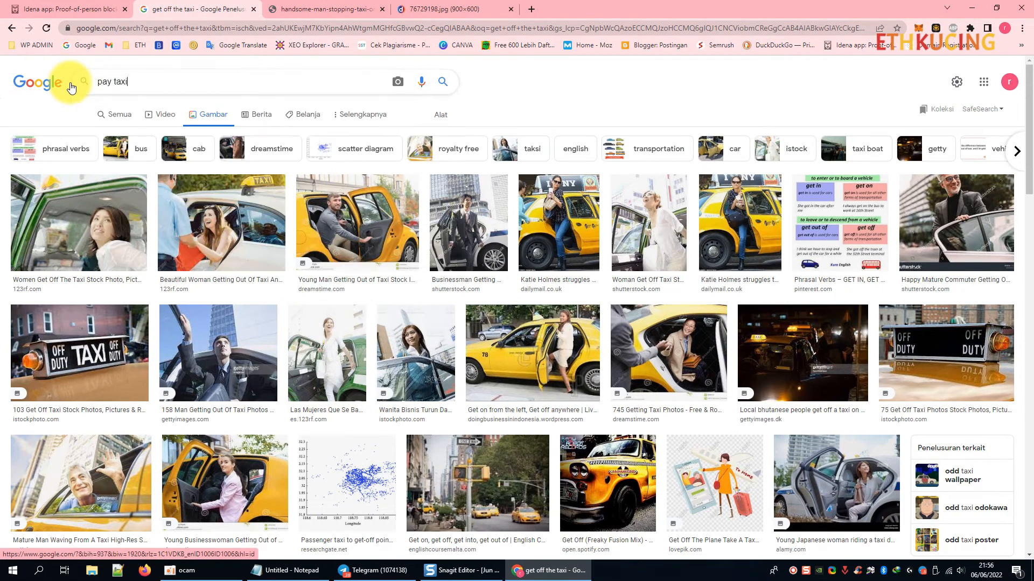
pyautogui.write('driver')
pyautogui.press('Return')
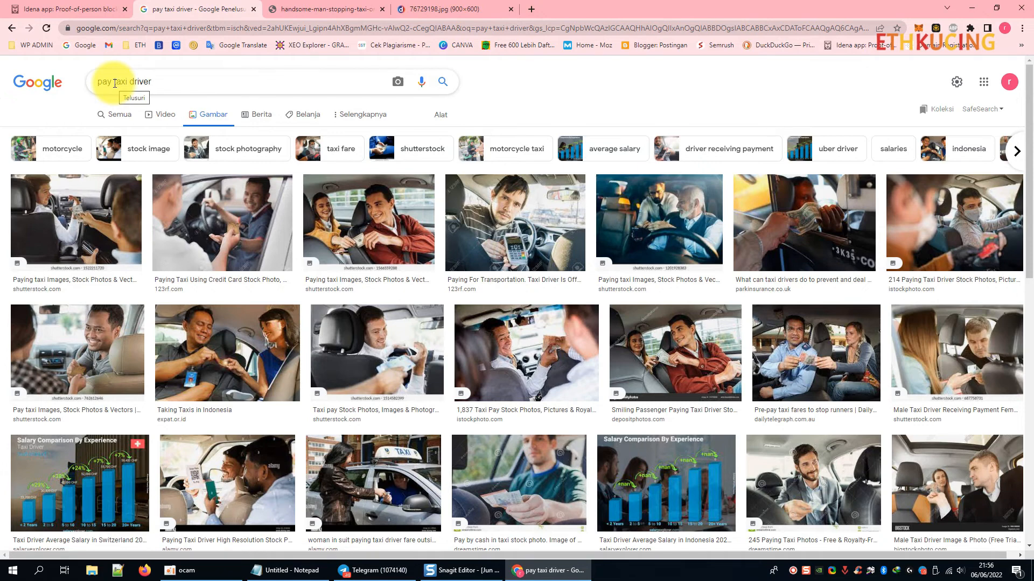
# Refine the image search to 'man pay taxi driver'.
pyautogui.scroll(-2, 346, 207)
pyautogui.scroll(2, 168, 110)
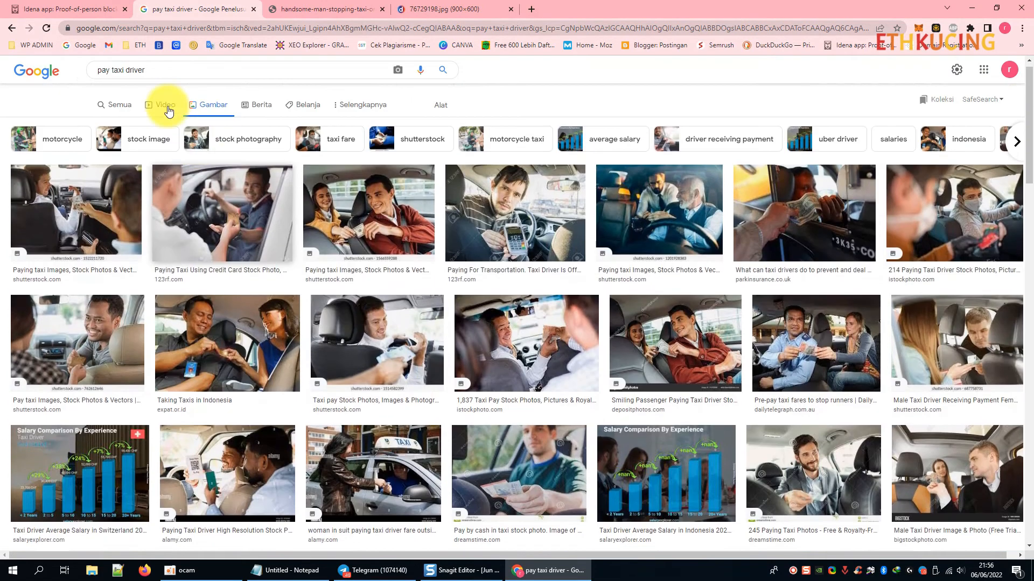
pyautogui.scroll(1, 168, 110)
pyautogui.click(97, 84)
pyautogui.write('man')
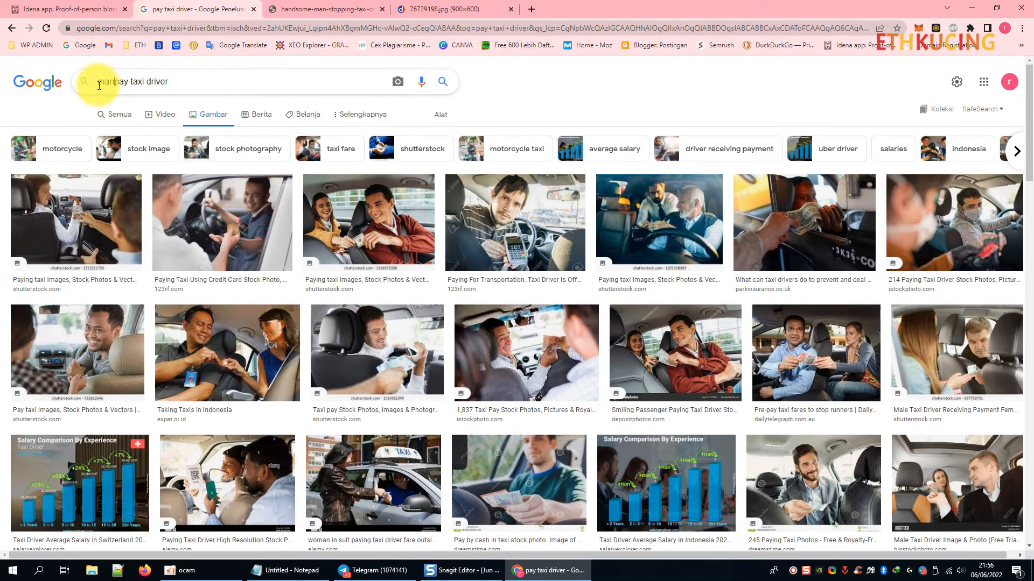
pyautogui.press('Return')
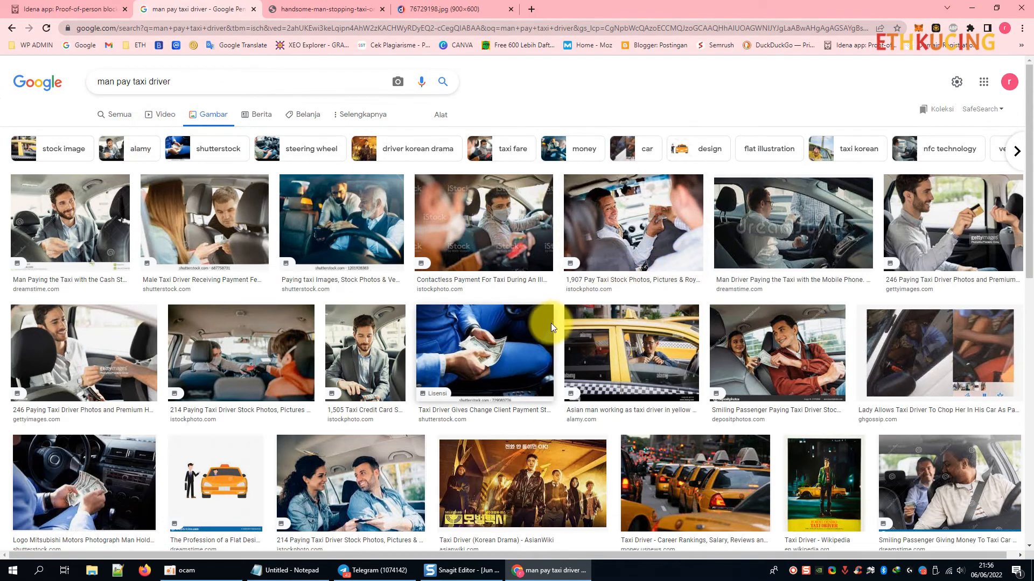
# Search images for 'paying taxi cost', then open a new blank tab.
pyautogui.scroll(-3, 542, 333)
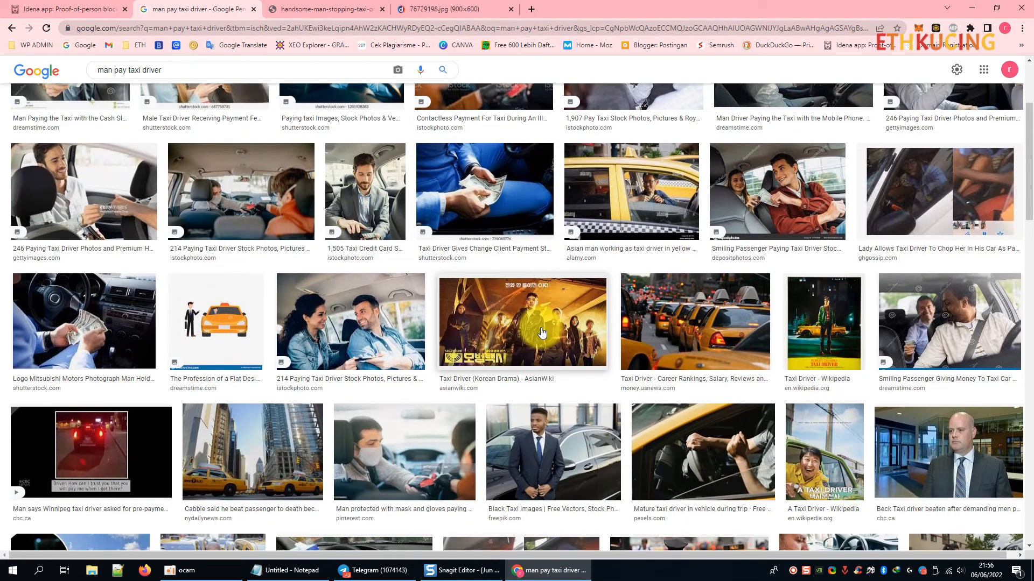
pyautogui.scroll(3, 542, 334)
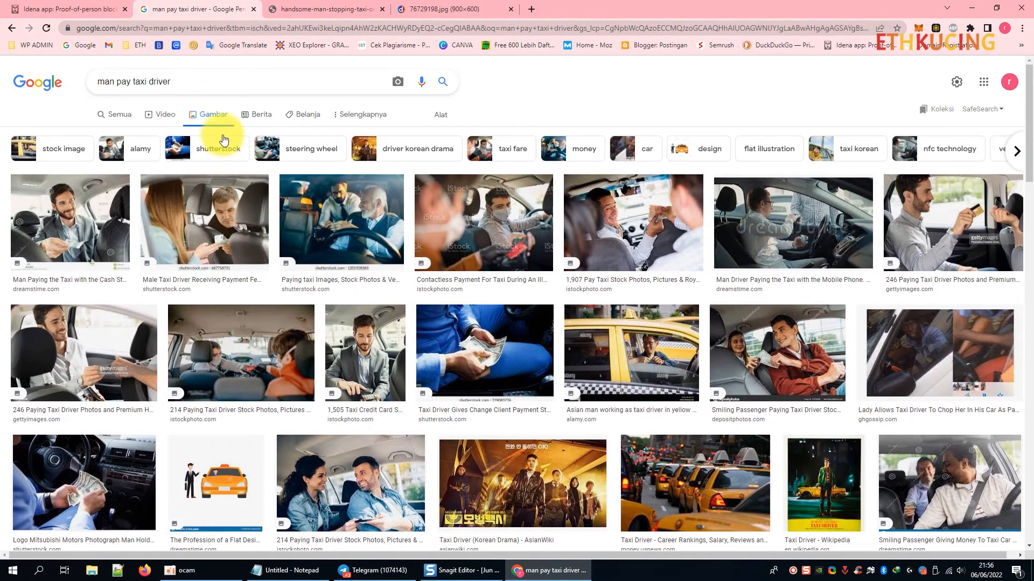
pyautogui.moveTo(201, 81); pyautogui.dragTo(5, 82)
pyautogui.write('paying taxi cost')
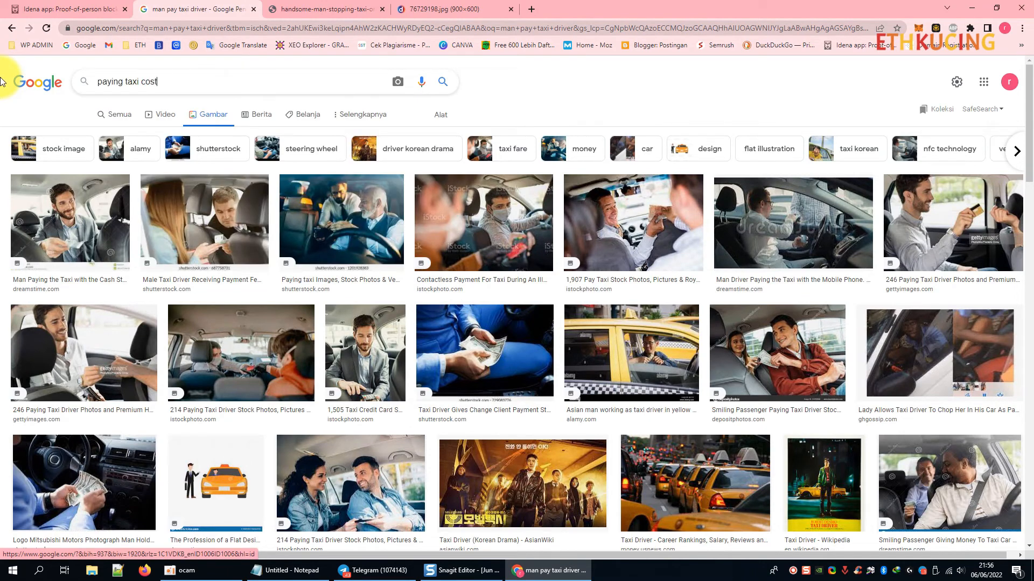
pyautogui.press('Return')
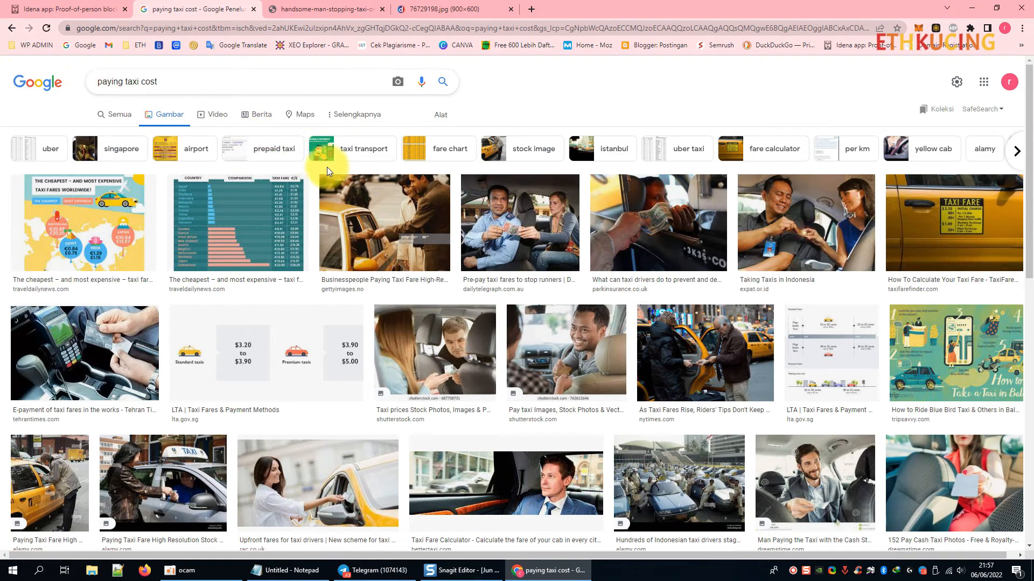
pyautogui.click(448, 7)
pyautogui.click(531, 10)
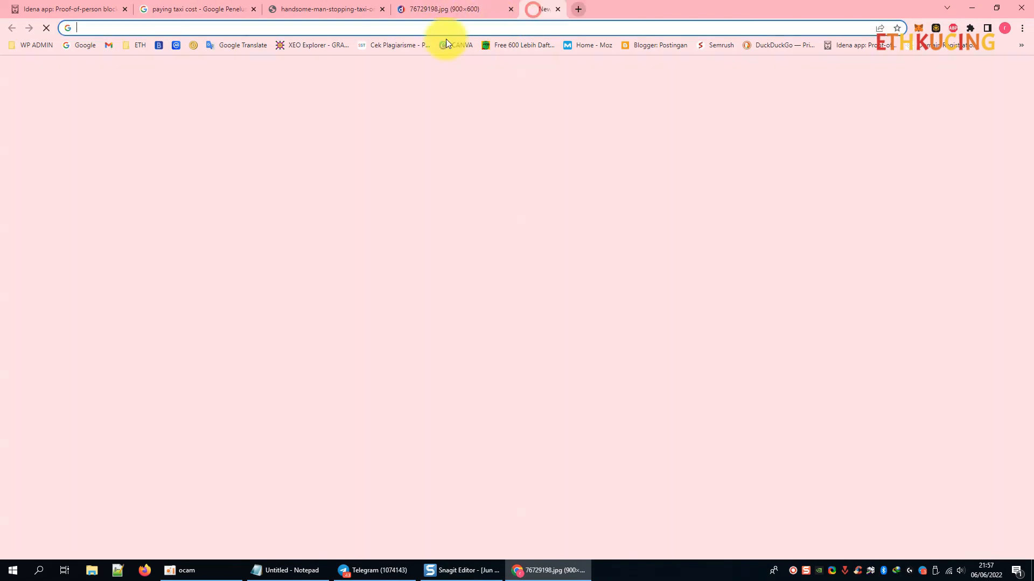
# Translate 'bayar taksi' to 'pay taxi' and search for 'pay taxi' in the search tab.
pyautogui.click(211, 47)
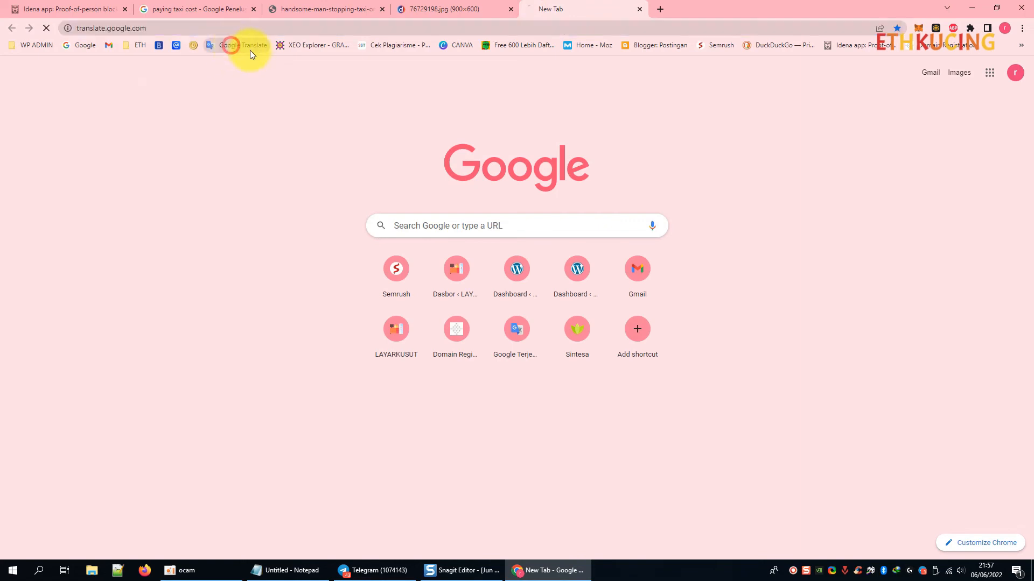
pyautogui.write('bayar taksi')
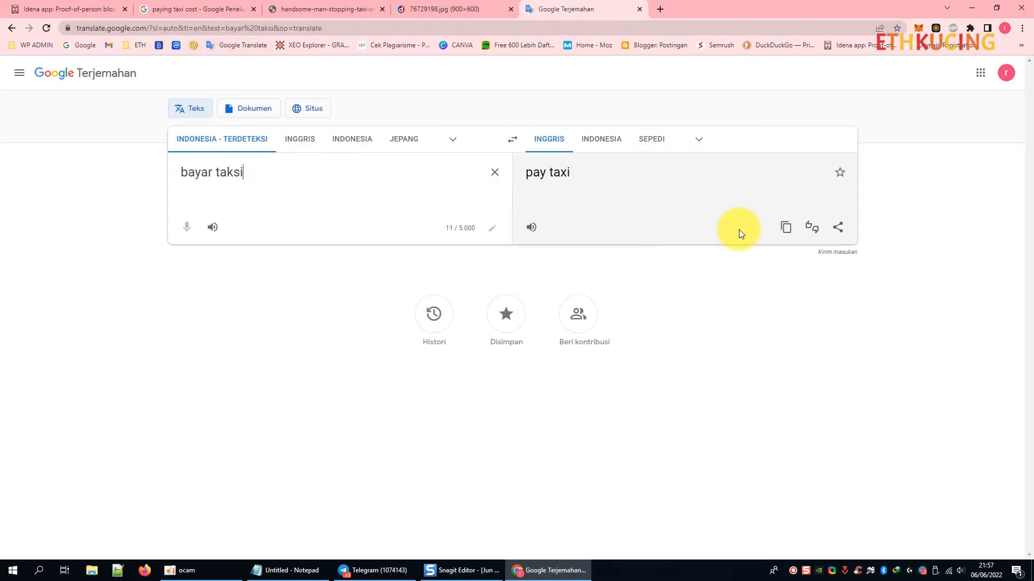
pyautogui.click(786, 226)
pyautogui.click(194, 9)
pyautogui.click(188, 27)
pyautogui.write('pay taxi')
pyautogui.press('Return')
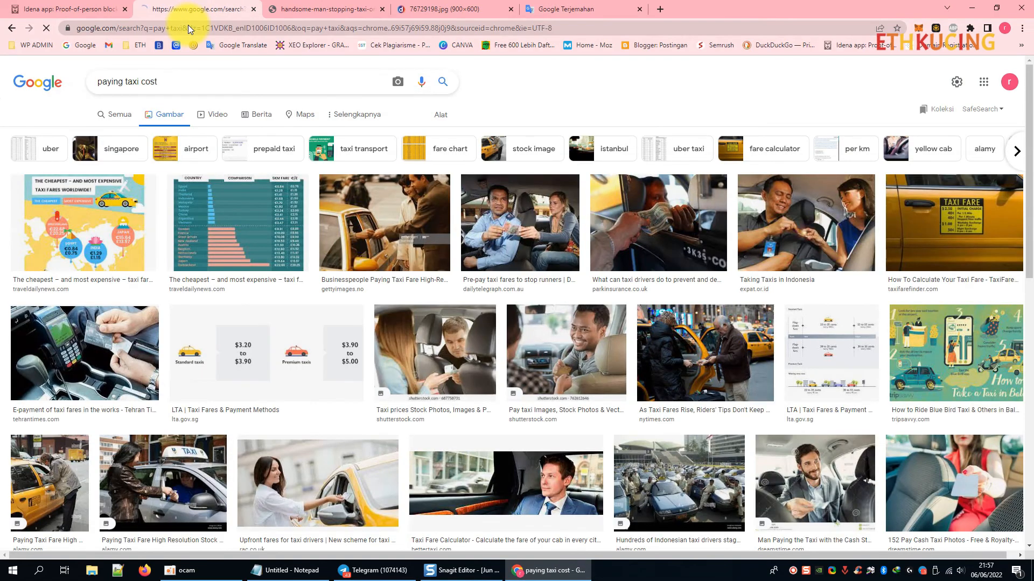
# From 'pay taxi' image results, open the dollar-bills-to-taxi-driver photo full-size in a new tab.
pyautogui.click(212, 109)
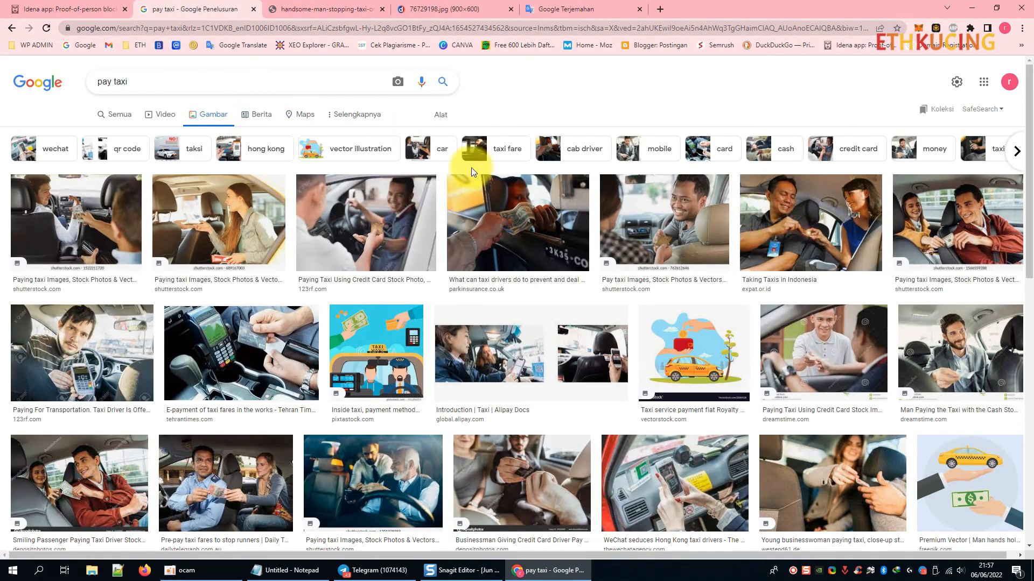
pyautogui.click(512, 219)
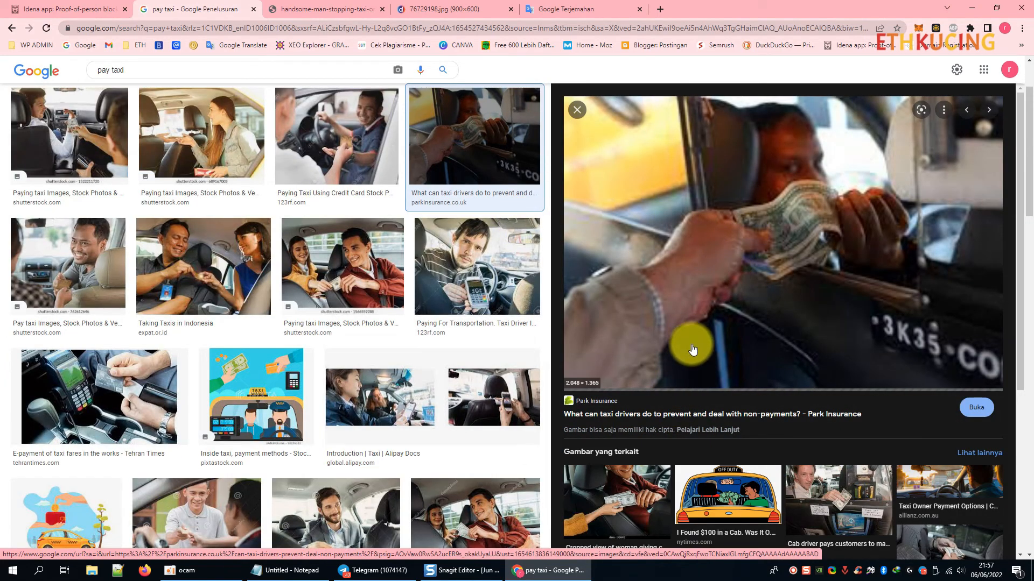
pyautogui.rightClick(724, 252)
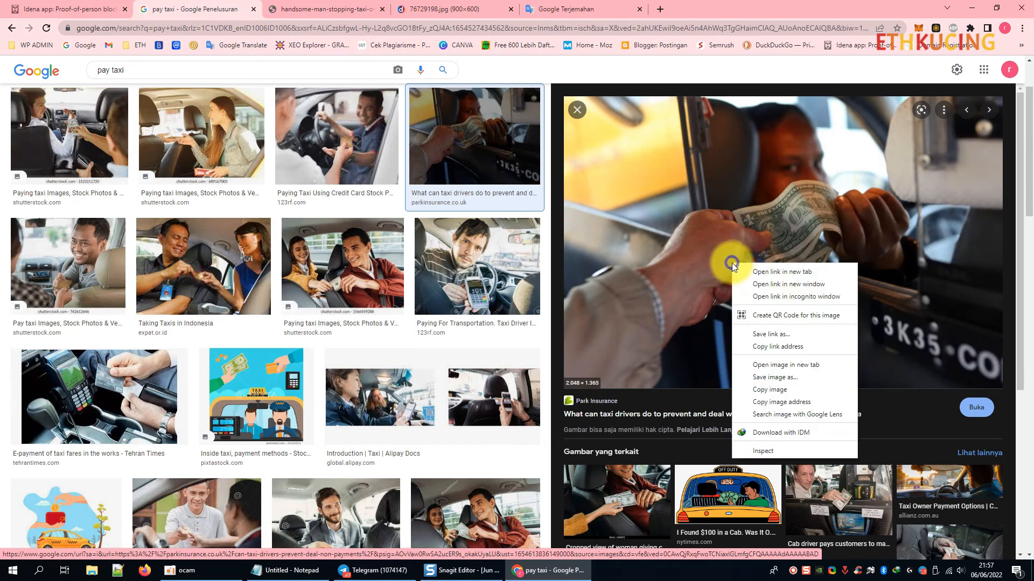
pyautogui.click(791, 364)
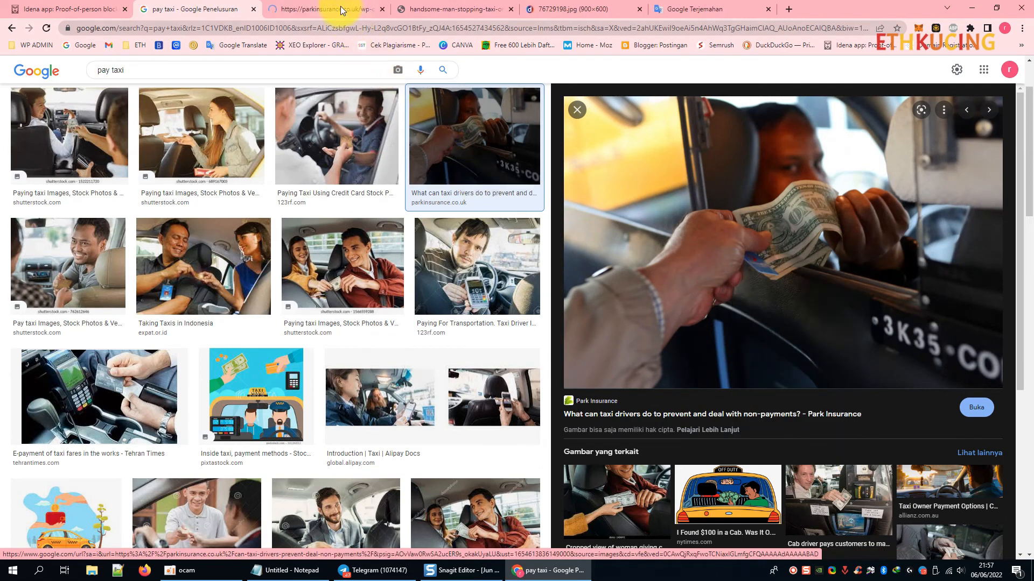
pyautogui.click(339, 8)
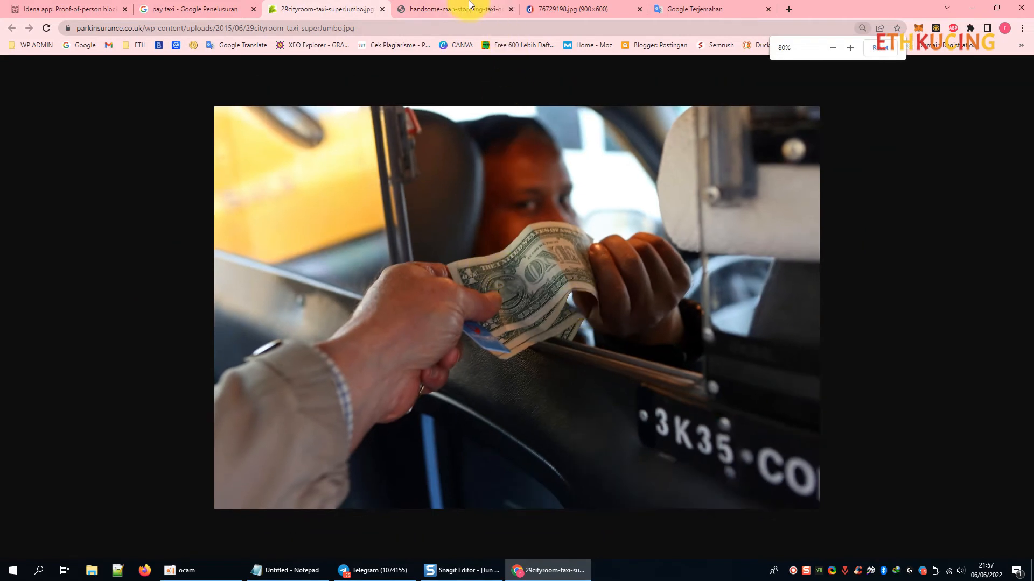
# Reorder tabs: man hailing a taxi first, yellow taxi next, cash payment photo last.
pyautogui.click(455, 8)
pyautogui.moveTo(447, 9); pyautogui.dragTo(322, 9)
pyautogui.click(461, 8)
pyautogui.click(595, 7)
pyautogui.moveTo(594, 7); pyautogui.dragTo(463, 8)
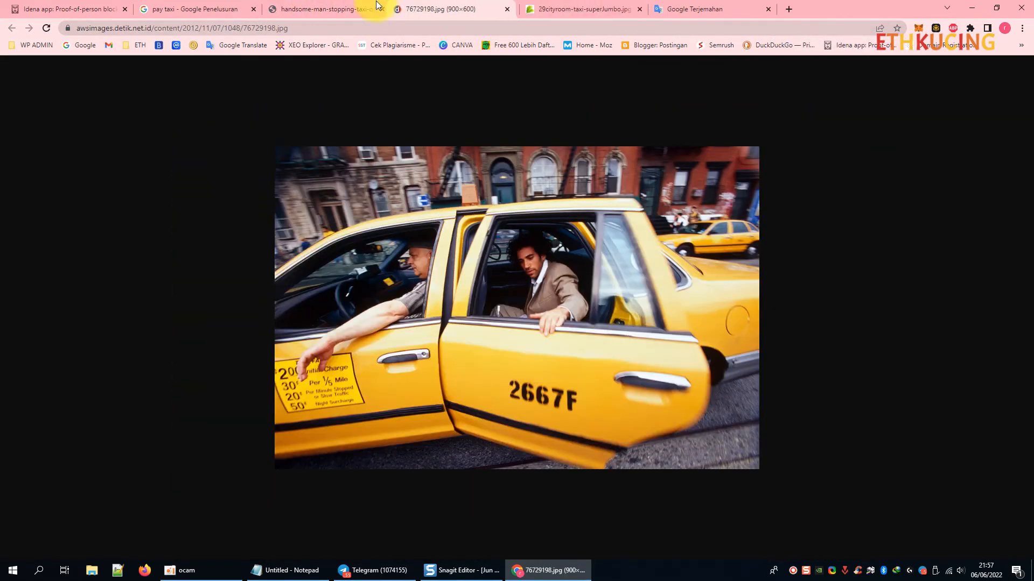
# Review the three story photos in their new tab order.
pyautogui.click(318, 4)
pyautogui.click(425, 7)
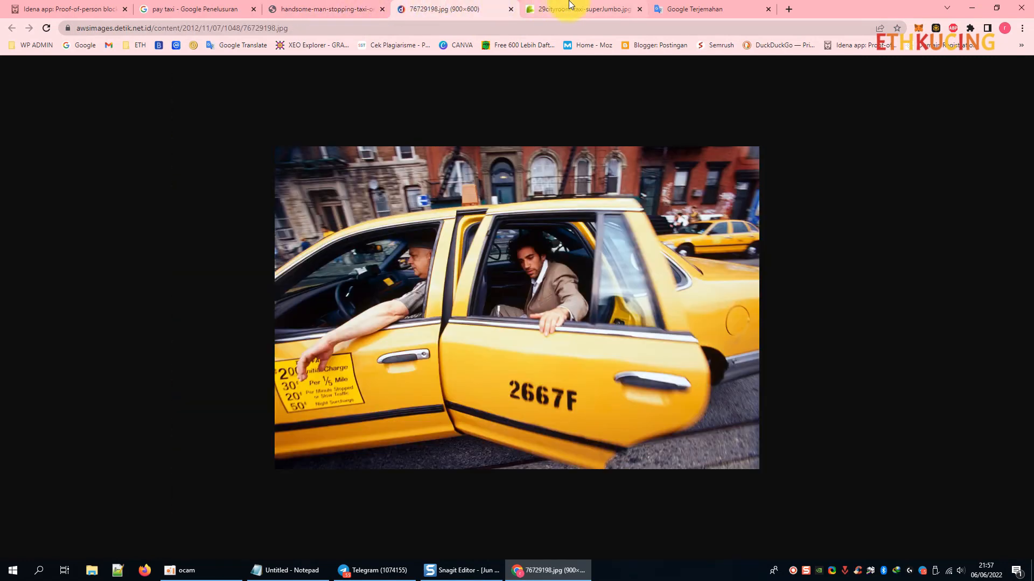
pyautogui.click(546, 8)
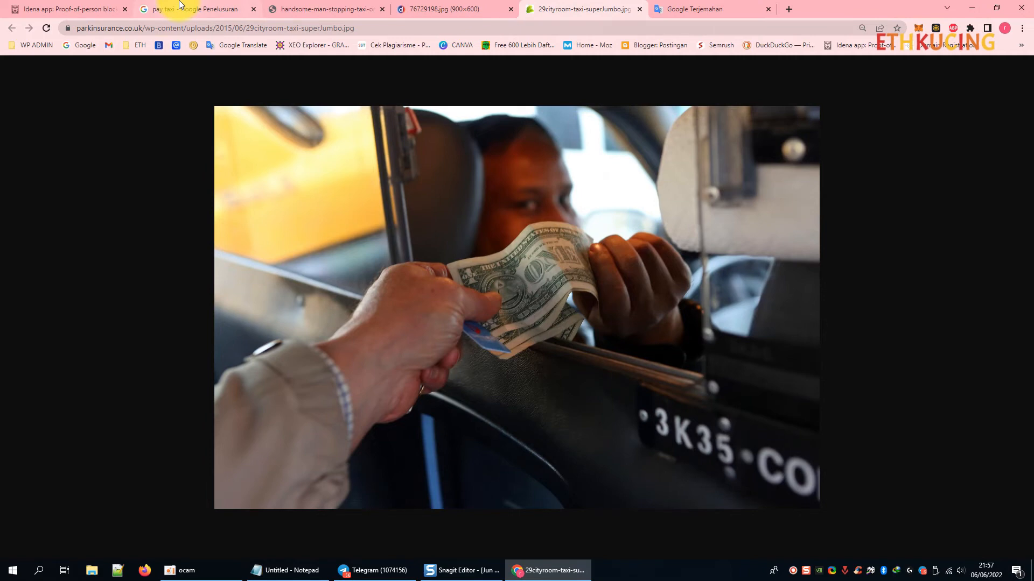
pyautogui.click(328, 7)
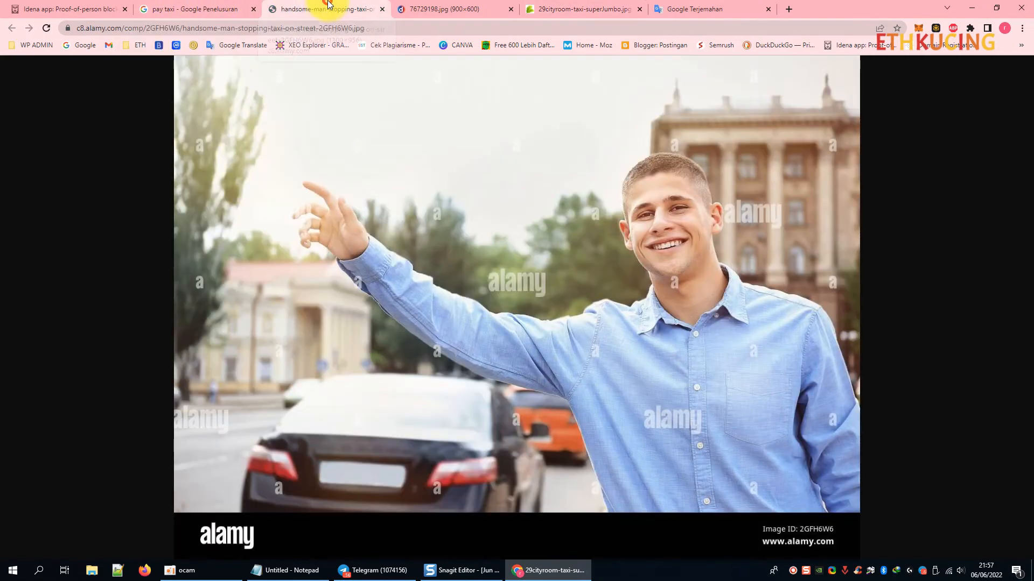
pyautogui.click(434, 7)
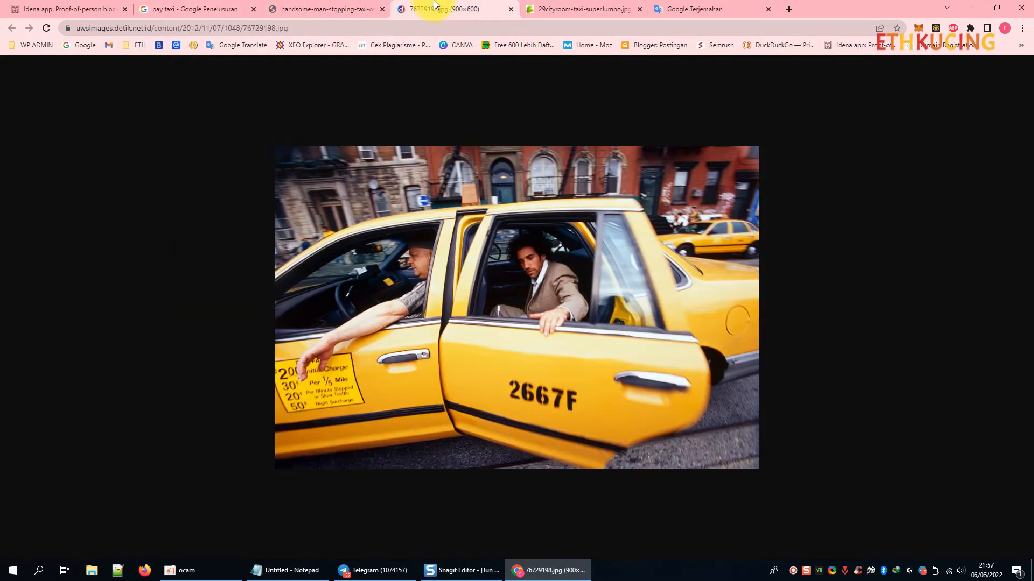
pyautogui.click(576, 4)
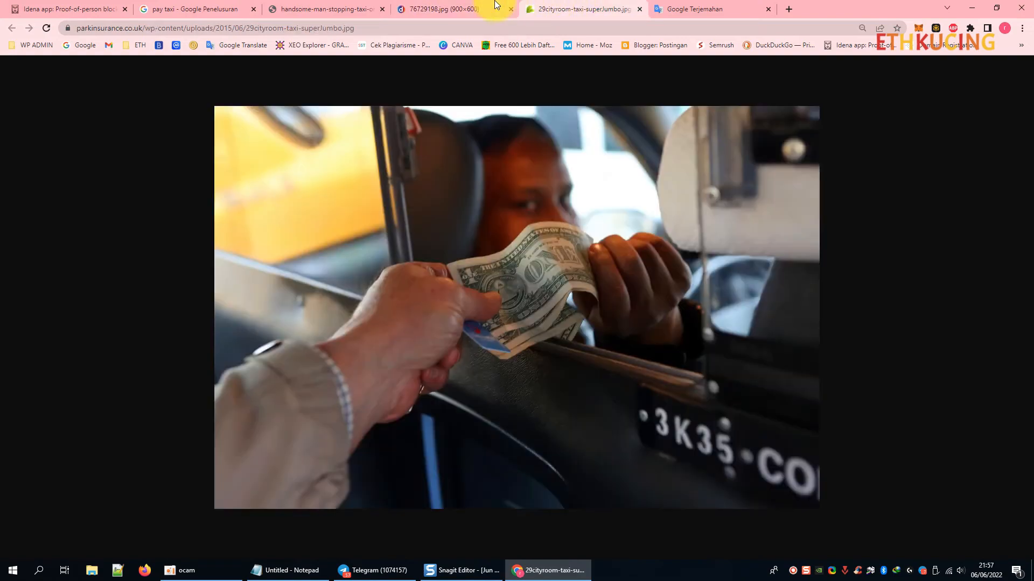
pyautogui.click(495, 4)
pyautogui.click(350, 6)
# Compare the photos against the flip keywords on the Idena New flip page, then return to 'pay taxi' results.
pyautogui.click(189, 5)
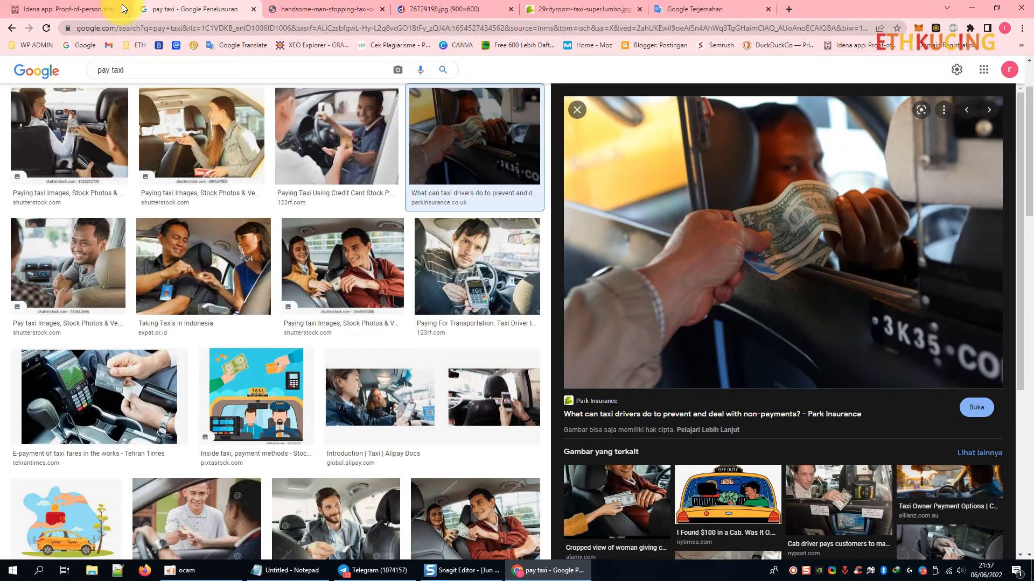
pyautogui.click(119, 8)
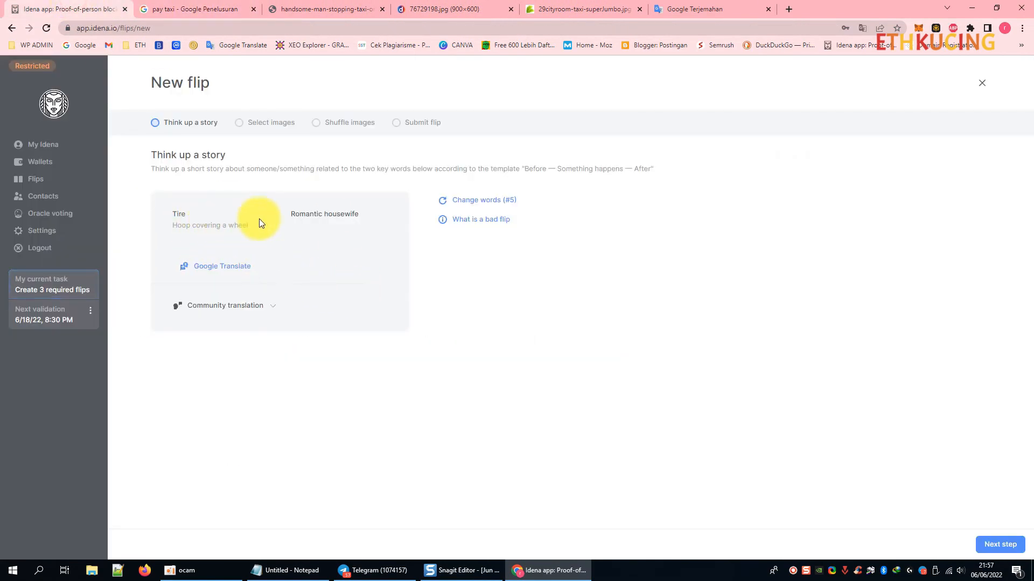
pyautogui.click(197, 8)
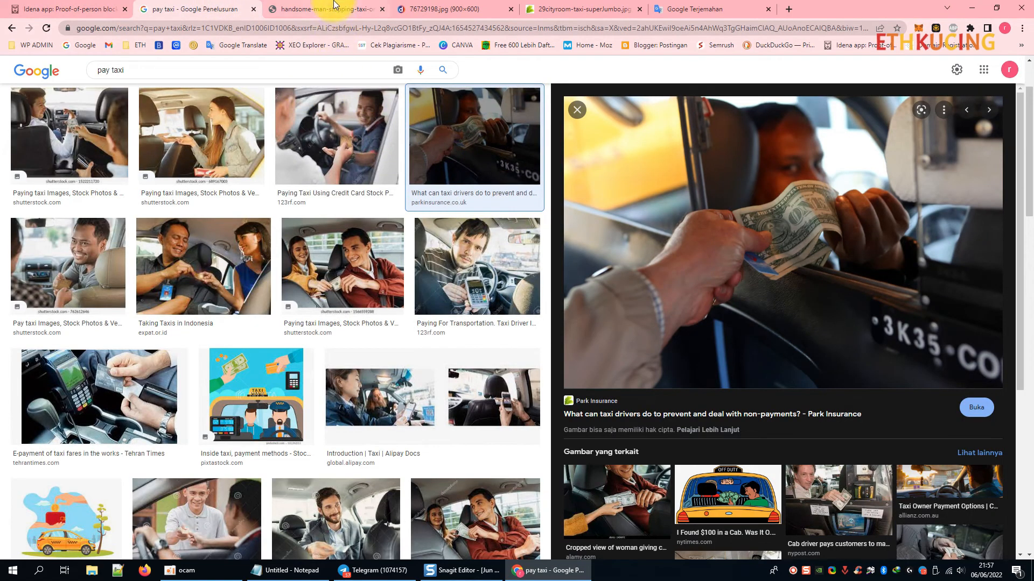
pyautogui.click(310, 5)
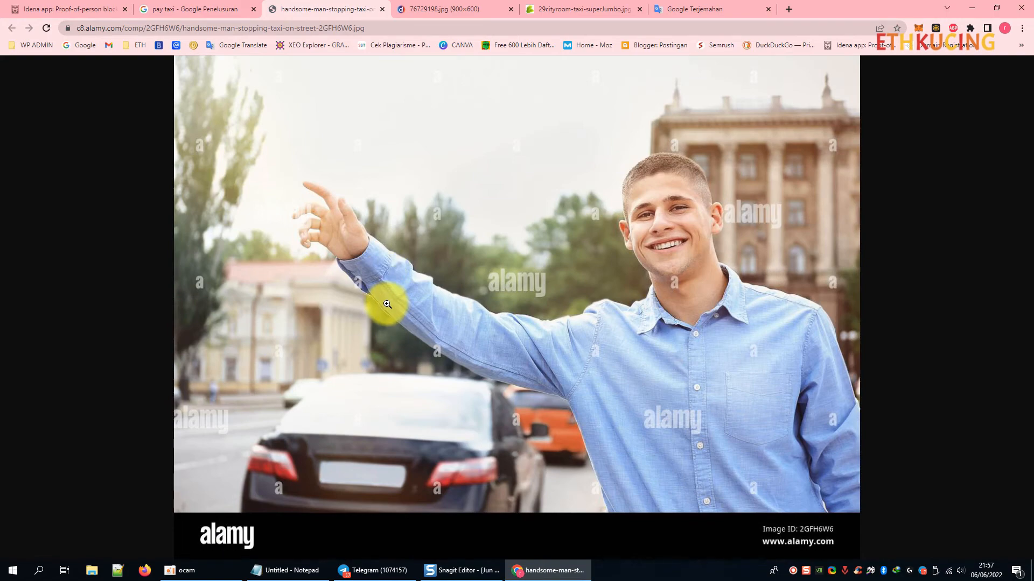
pyautogui.click(479, 6)
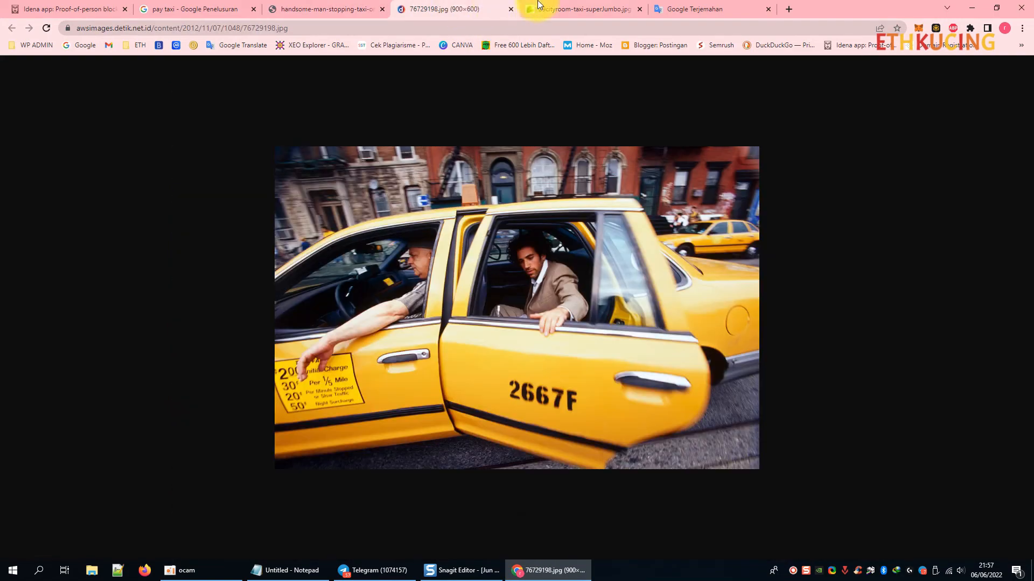
pyautogui.click(557, 8)
pyautogui.click(429, 5)
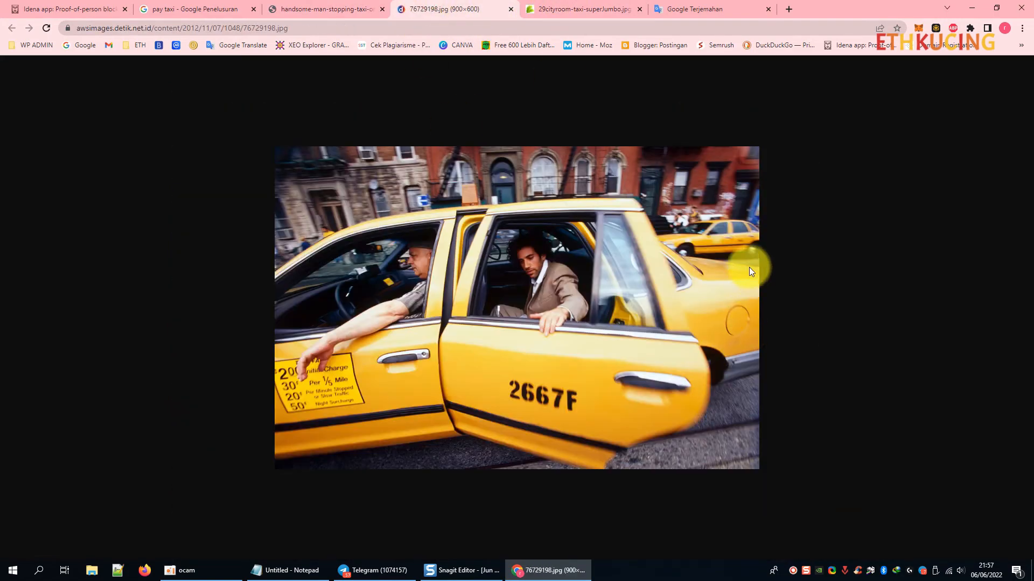
pyautogui.click(214, 5)
pyautogui.scroll(3, 133, 233)
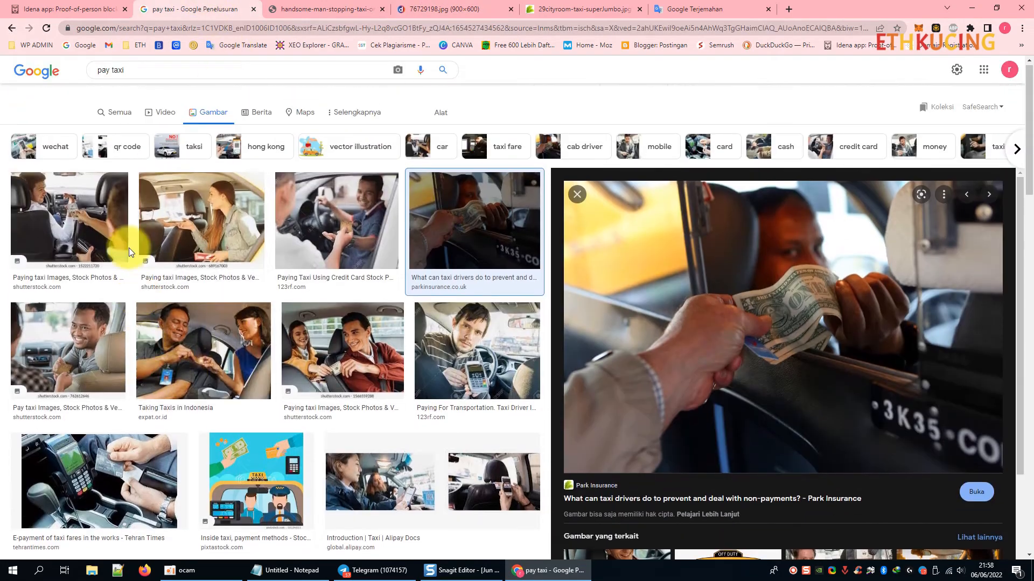
pyautogui.click(148, 85)
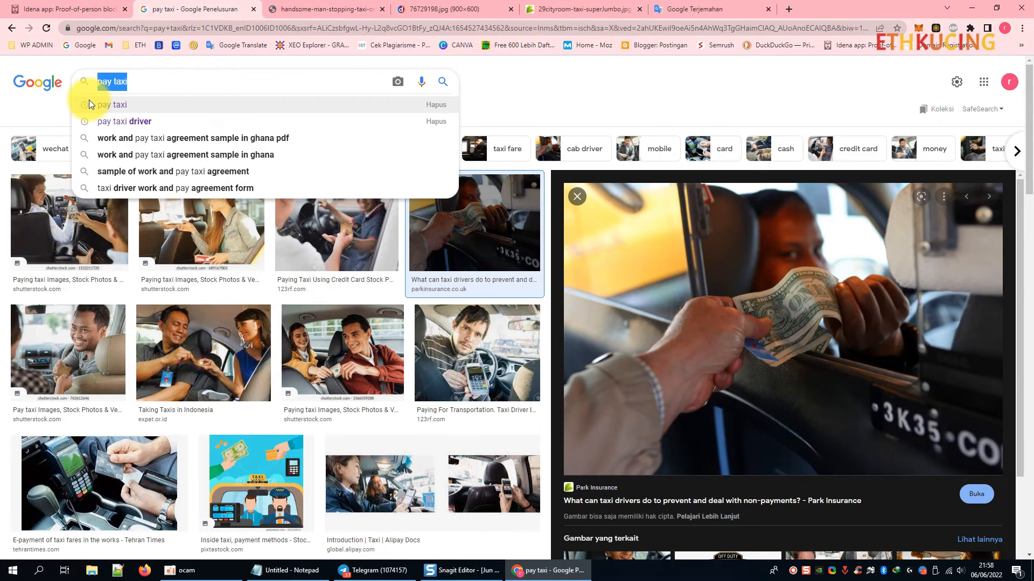
# Search images for 'hitch taxi', correcting the 'hitc taxi' typo.
pyautogui.write('hitc ta')
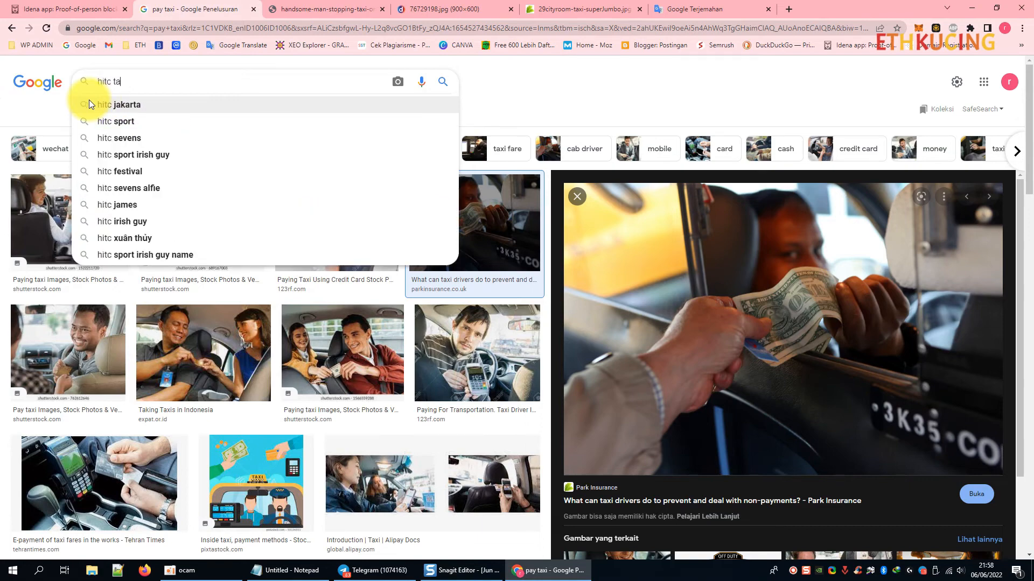
pyautogui.write('xi')
pyautogui.press('Return')
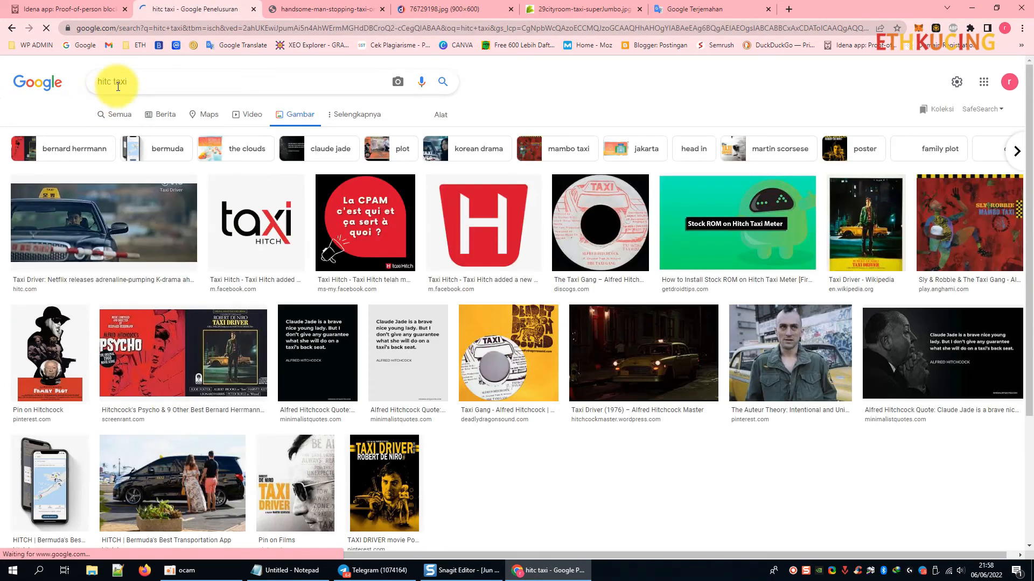
pyautogui.click(110, 84)
pyautogui.write('h')
pyautogui.press('Return')
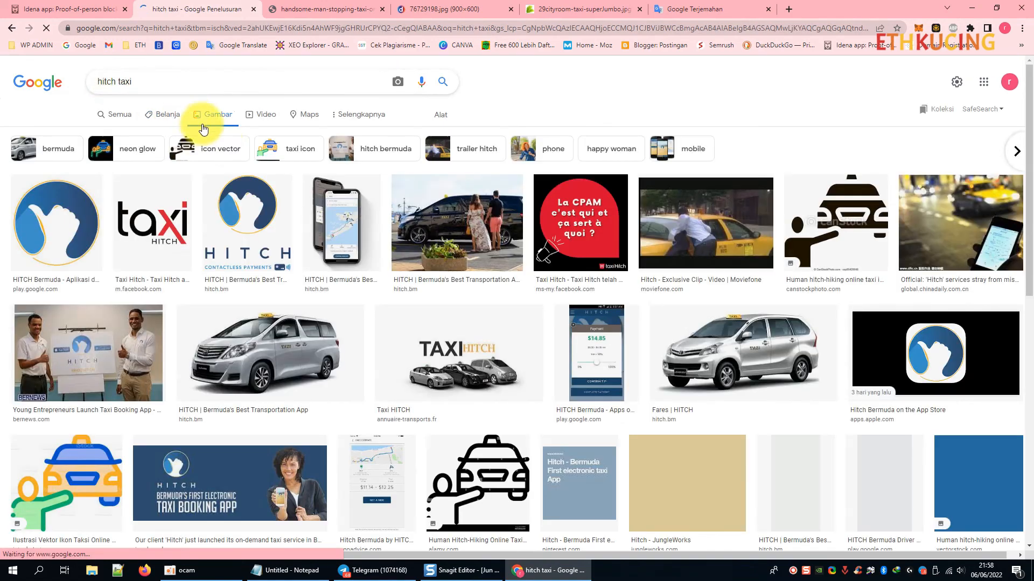
# Replace the query with 'taxi' and browse the image results.
pyautogui.moveTo(135, 82); pyautogui.dragTo(11, 82)
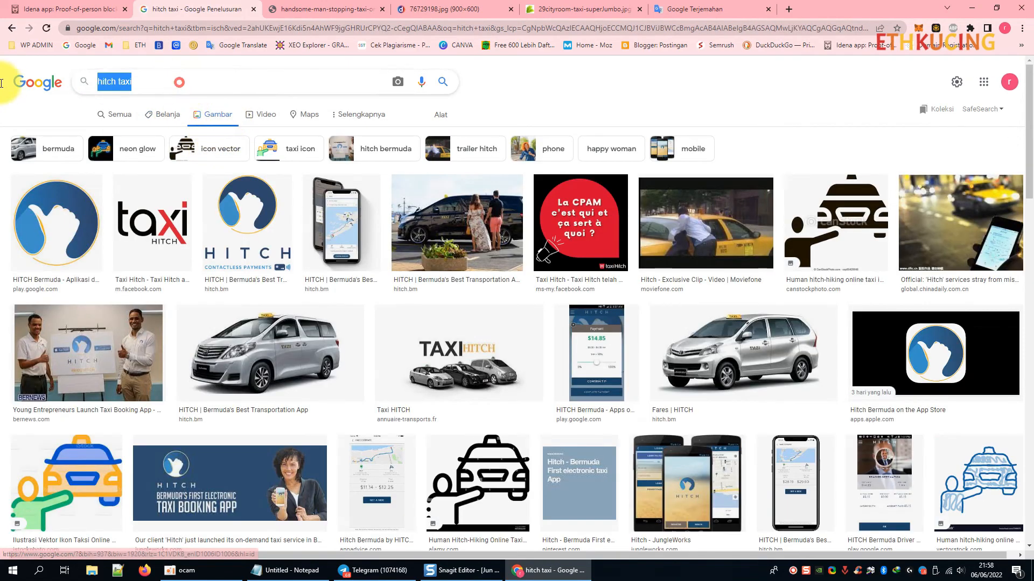
pyautogui.write('taxi')
pyautogui.press('Return')
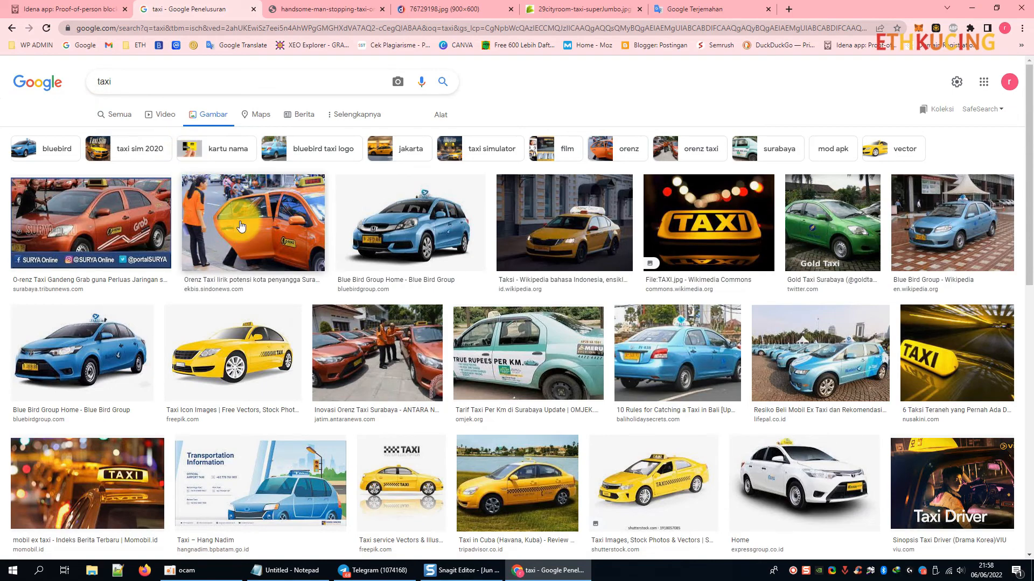
pyautogui.scroll(-3, 270, 250)
pyautogui.scroll(-4, 270, 251)
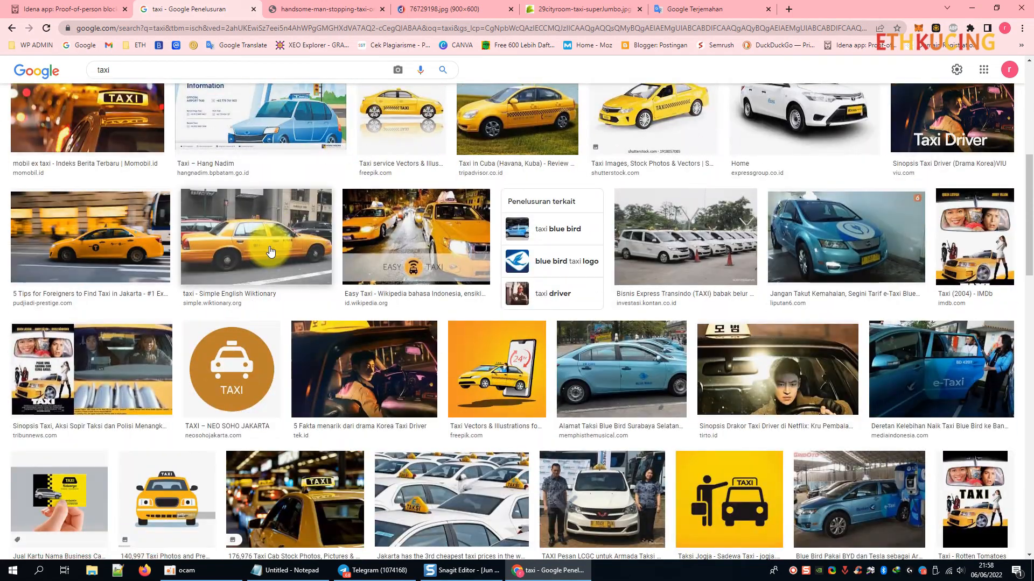
pyautogui.scroll(6, 270, 251)
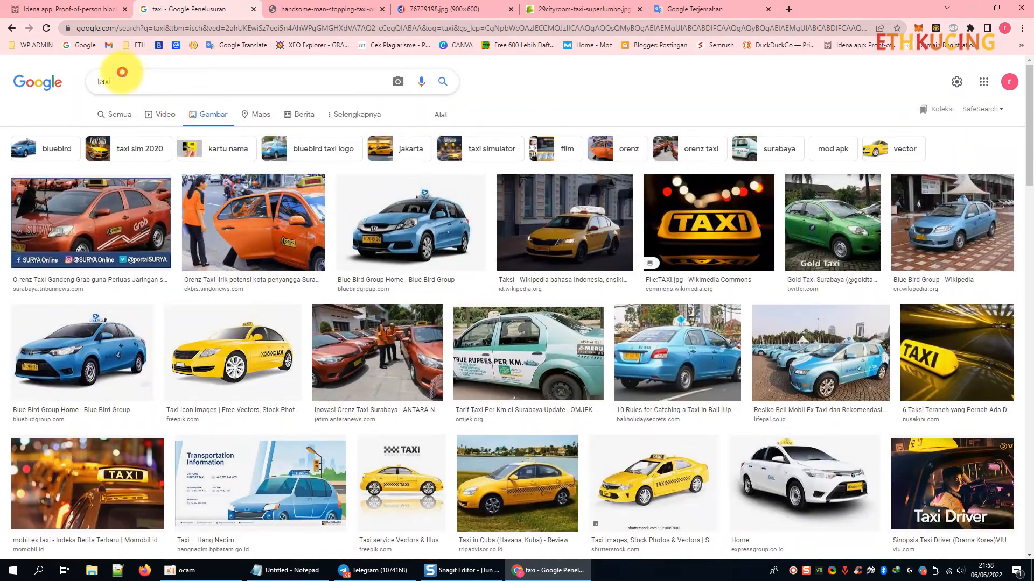
# Search images for 'stopping taxi' and preview the hand hailing a yellow taxi.
pyautogui.click(126, 79)
pyautogui.write('stop')
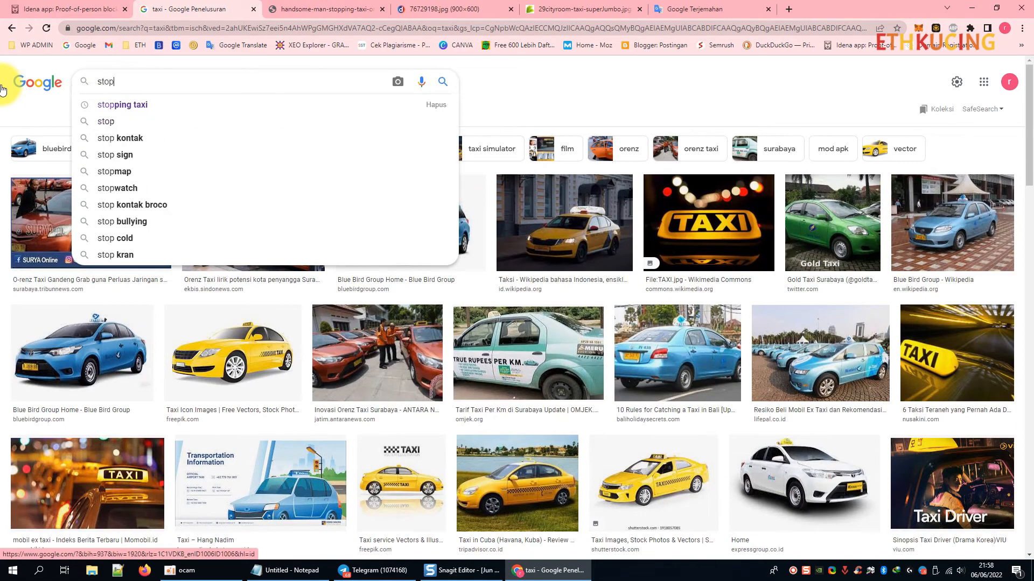
pyautogui.press('Down')
pyautogui.press('Return')
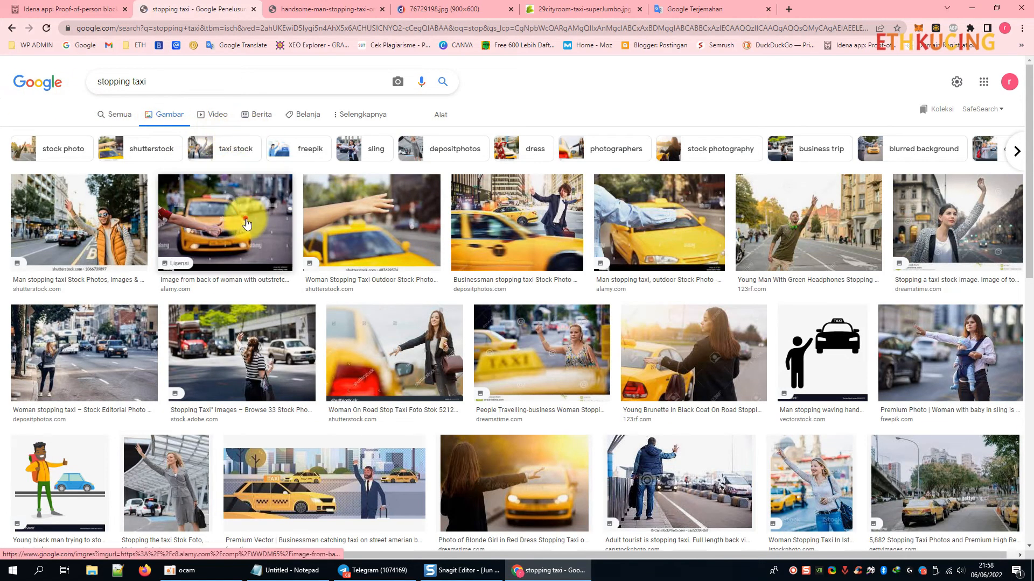
pyautogui.click(275, 218)
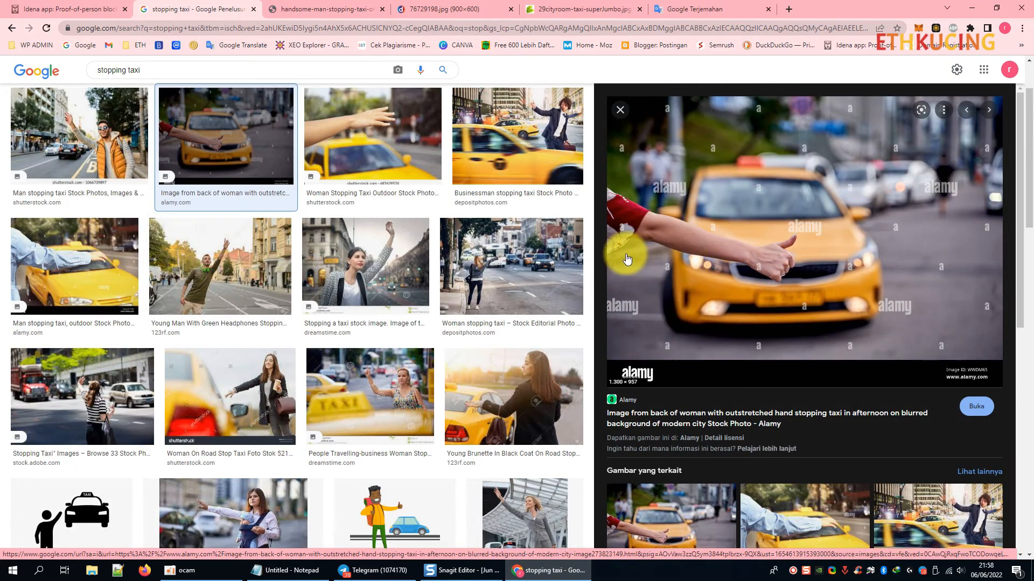
pyautogui.scroll(-5, 409, 266)
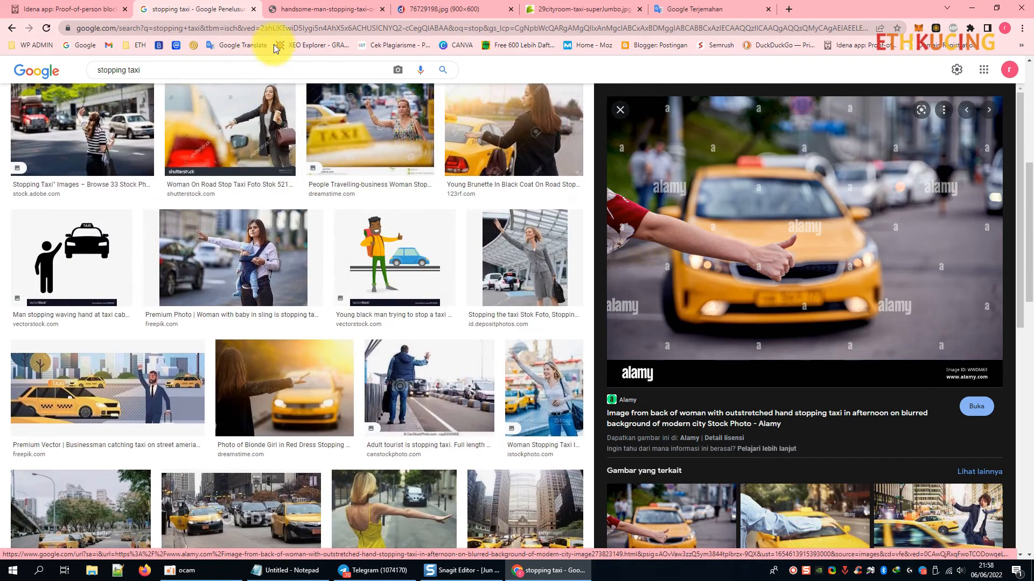
# Translate 'tire' into Indonesian ('ban') in Google Translate.
pyautogui.click(695, 9)
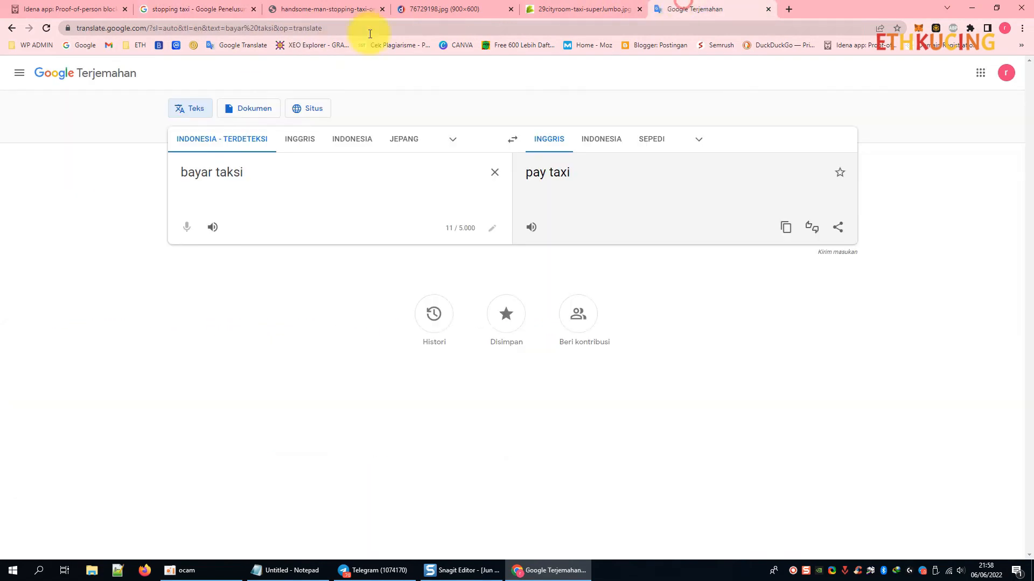
pyautogui.tripleClick(274, 173)
pyautogui.write('tire')
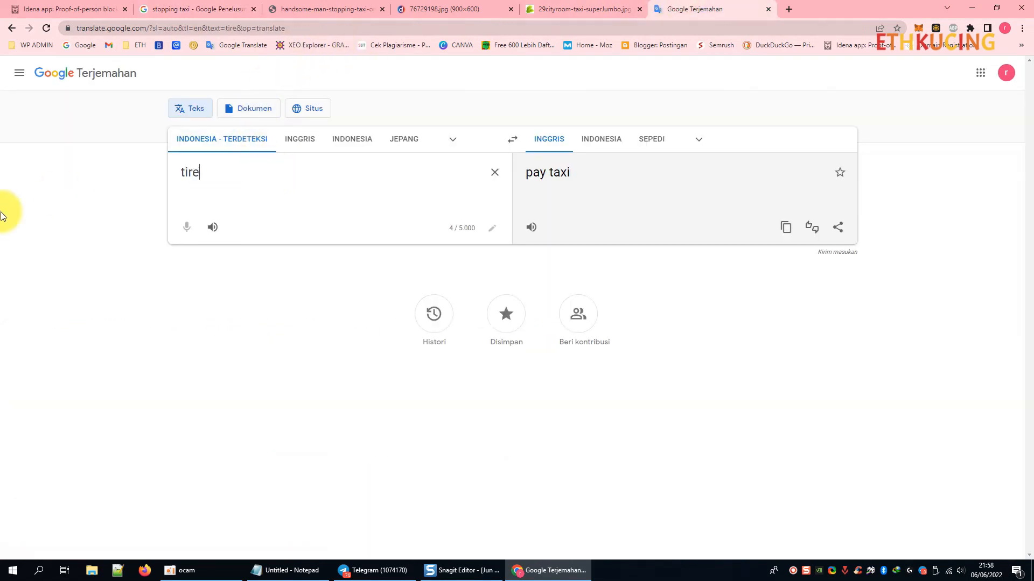
pyautogui.click(602, 139)
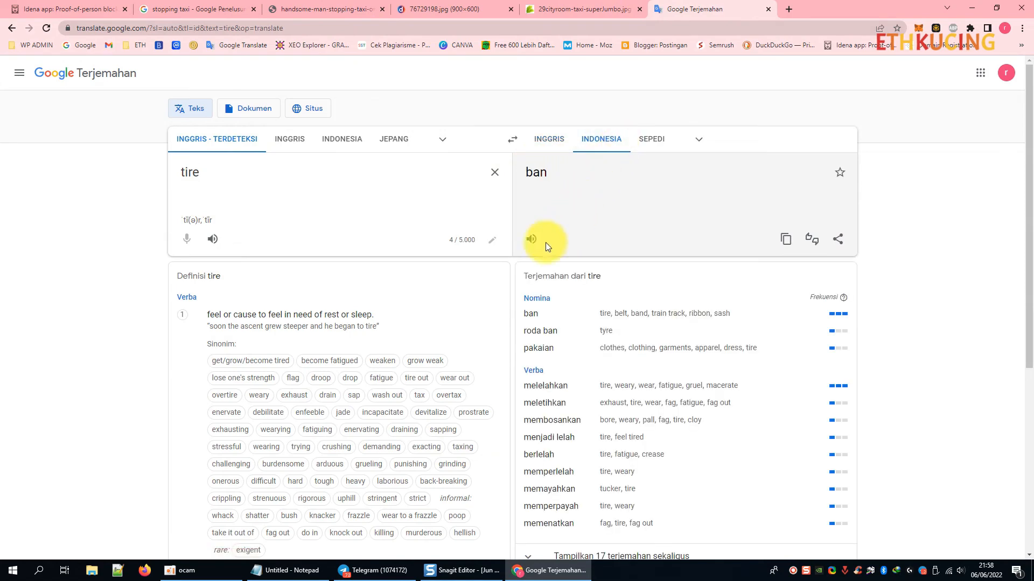
# Back in 'stopping taxi' results, preview the 'Man stopping taxi, outdoor' Alamy photo.
pyautogui.click(226, 6)
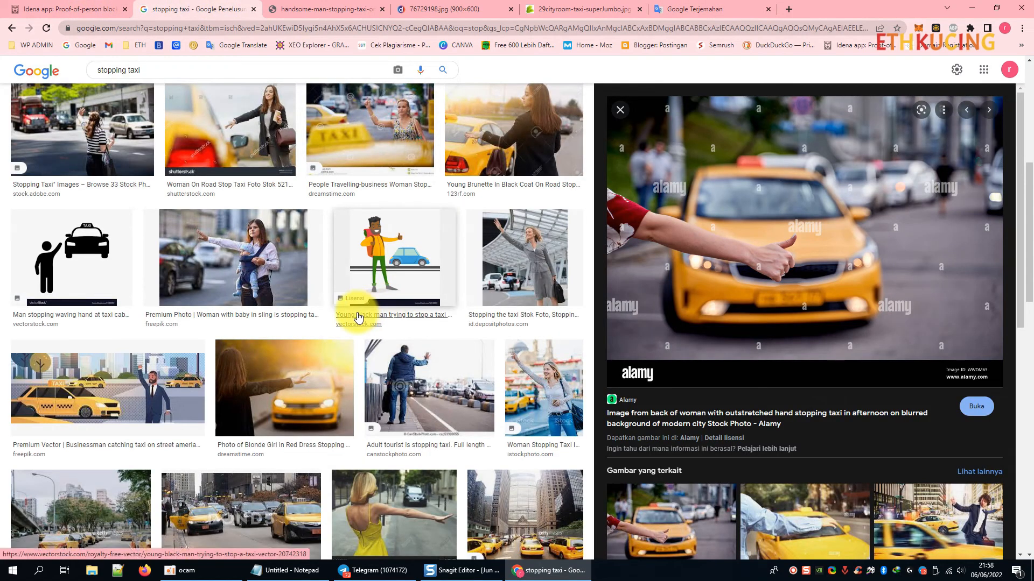
pyautogui.scroll(-2, 355, 315)
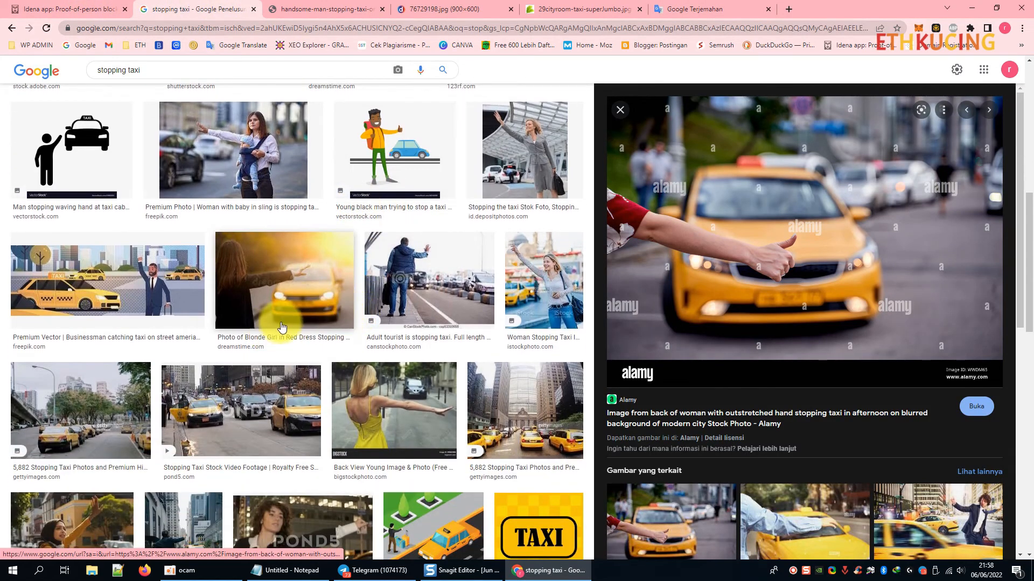
pyautogui.scroll(-4, 315, 316)
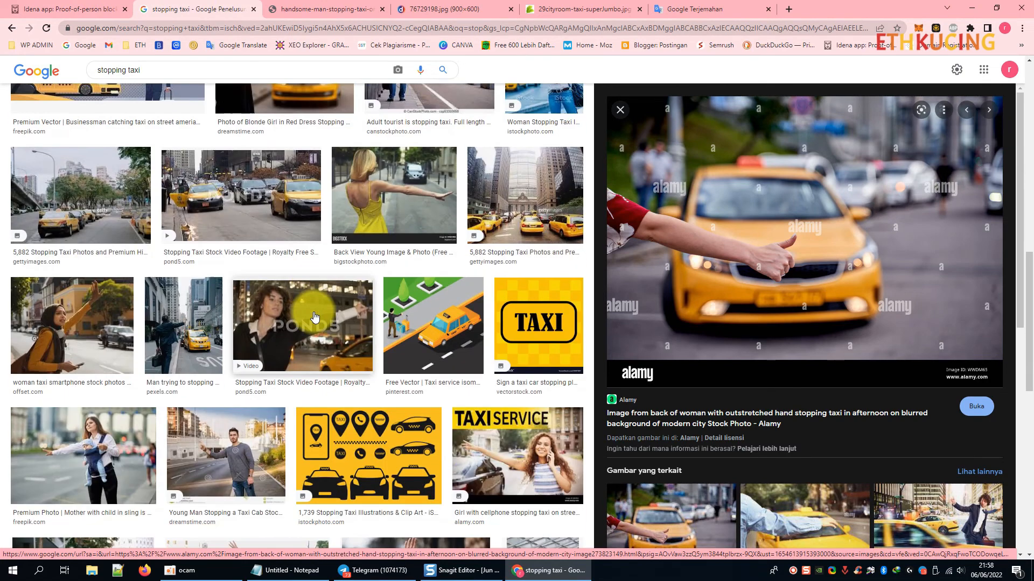
pyautogui.scroll(3, 315, 317)
pyautogui.scroll(-3, 720, 301)
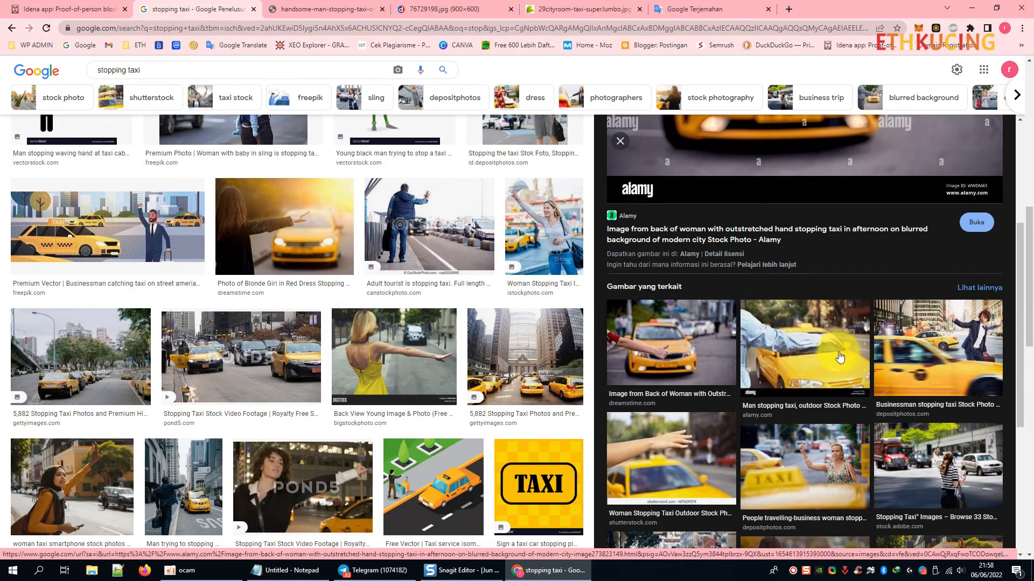
pyautogui.click(813, 347)
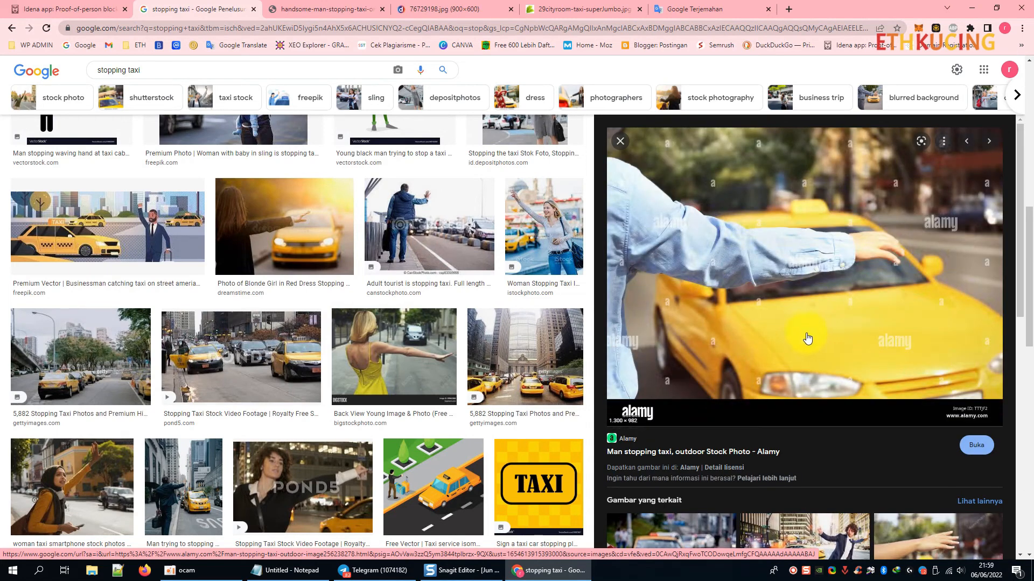
# Open the man-stopping-taxi photo in a new tab and close the smiling-man taxi tab.
pyautogui.rightClick(782, 270)
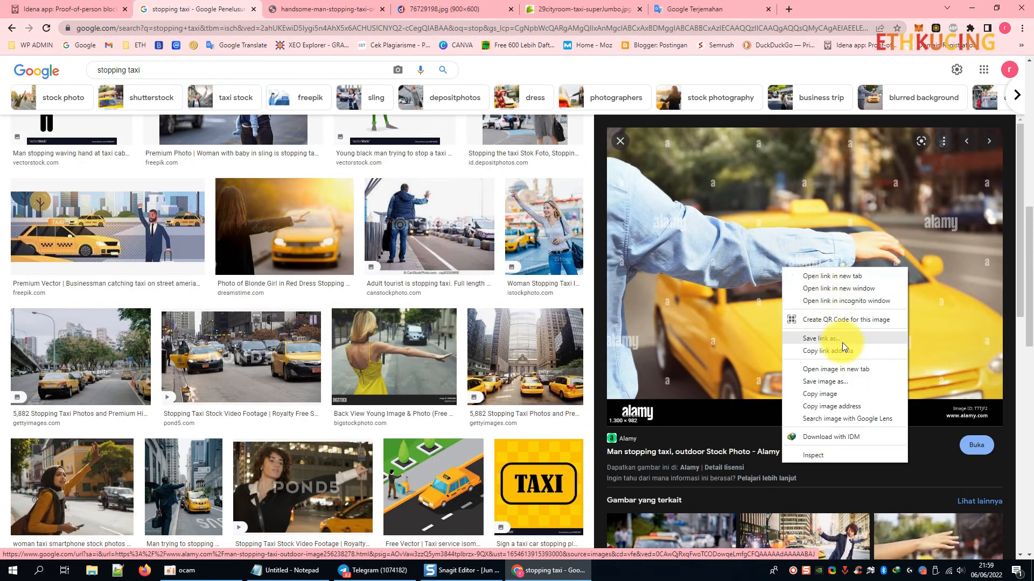
pyautogui.click(842, 342)
pyautogui.click(309, 13)
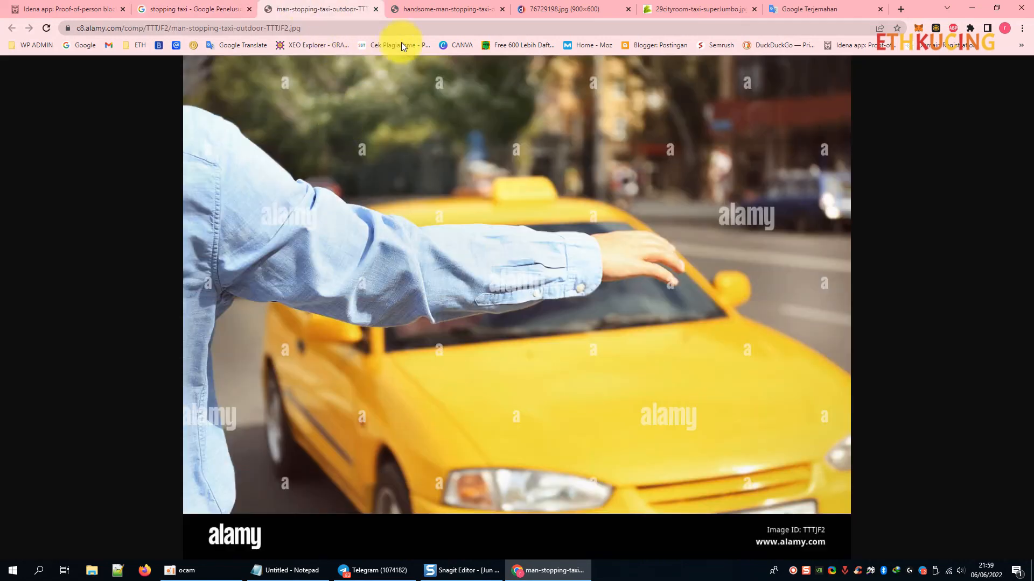
pyautogui.click(415, 9)
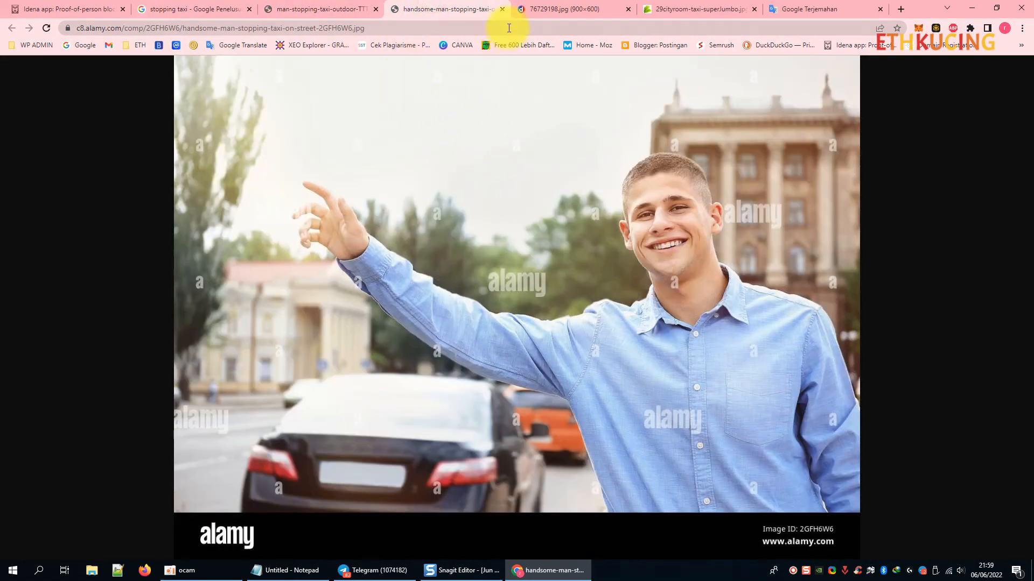
pyautogui.click(501, 9)
pyautogui.click(323, 9)
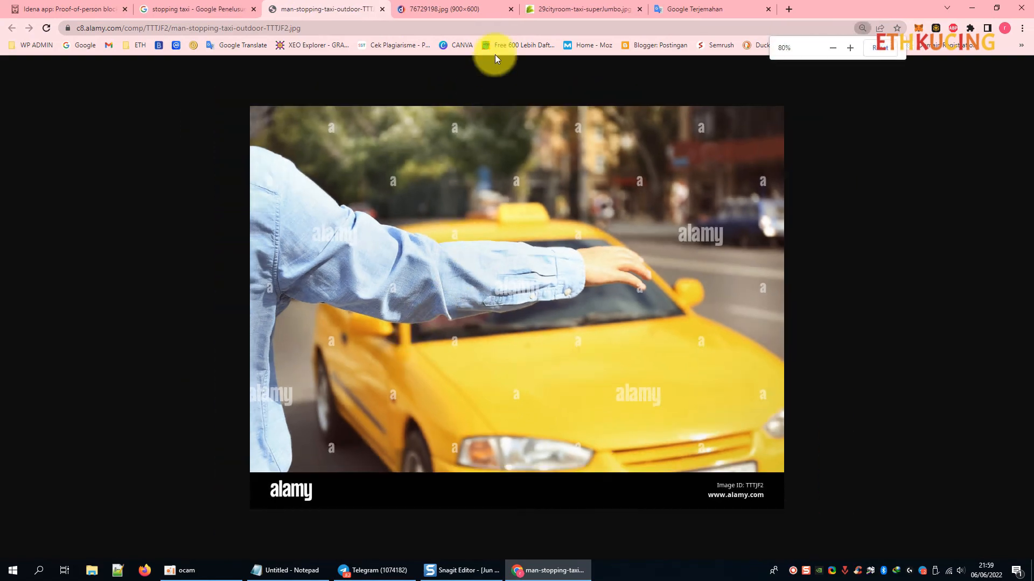
# Review the yellow-taxi and fare-payment photo tabs, then return to 'stopping taxi' results.
pyautogui.click(447, 8)
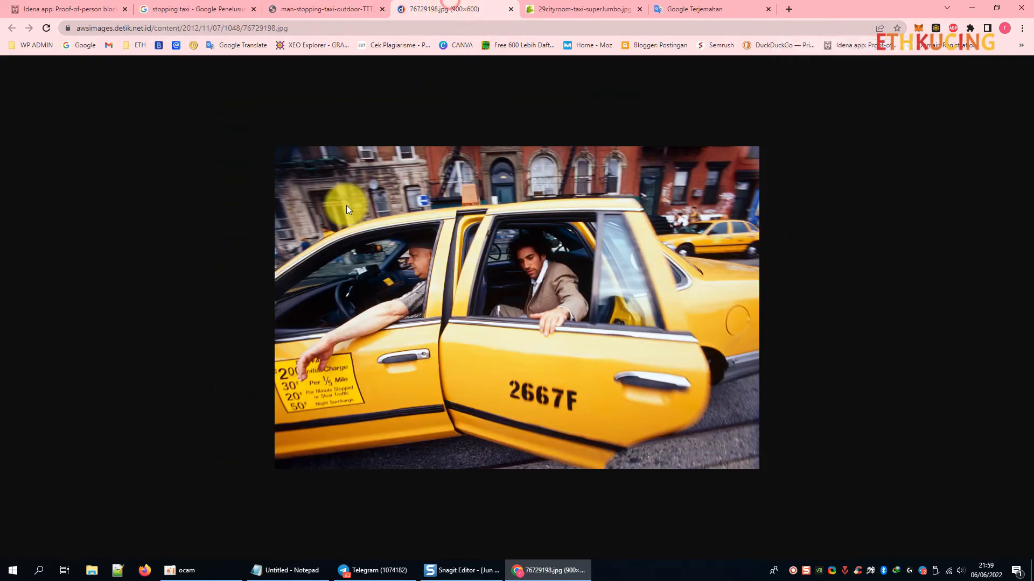
pyautogui.click(581, 9)
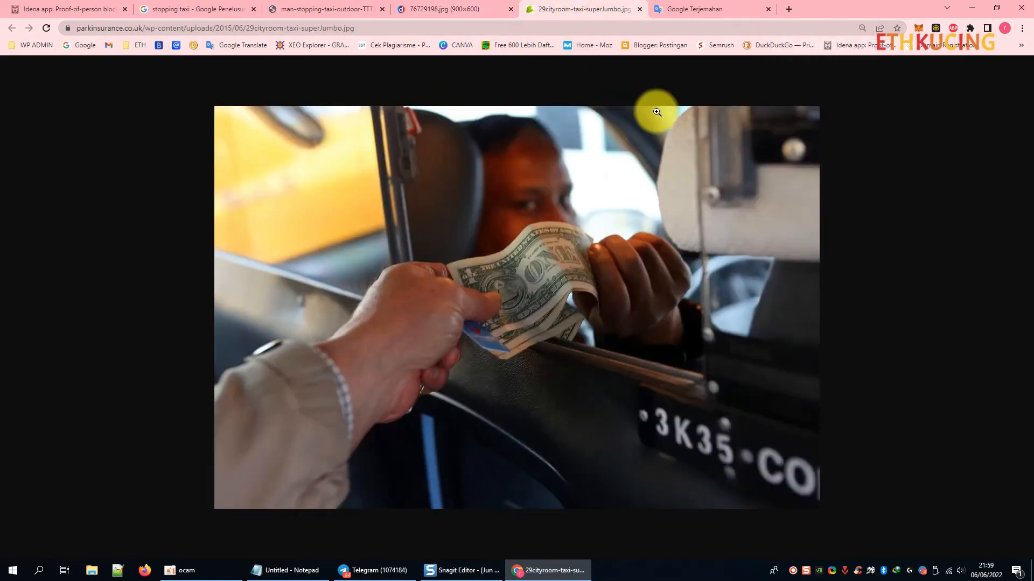
pyautogui.click(249, 7)
pyautogui.tripleClick(151, 69)
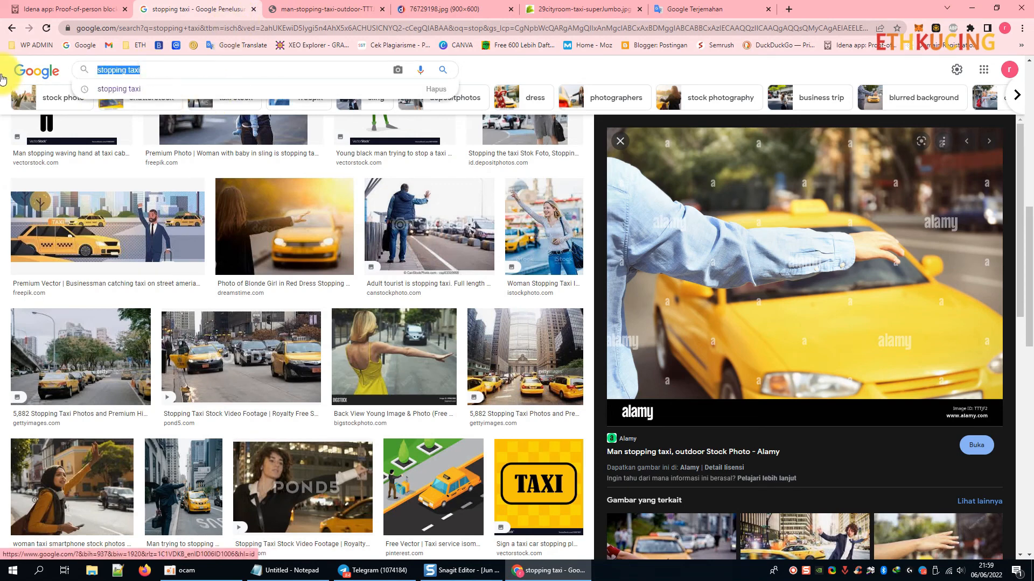
# Search Google Images for 'suami ketemu istri', then replace the query with 'daddy come home'.
pyautogui.write('suami ')
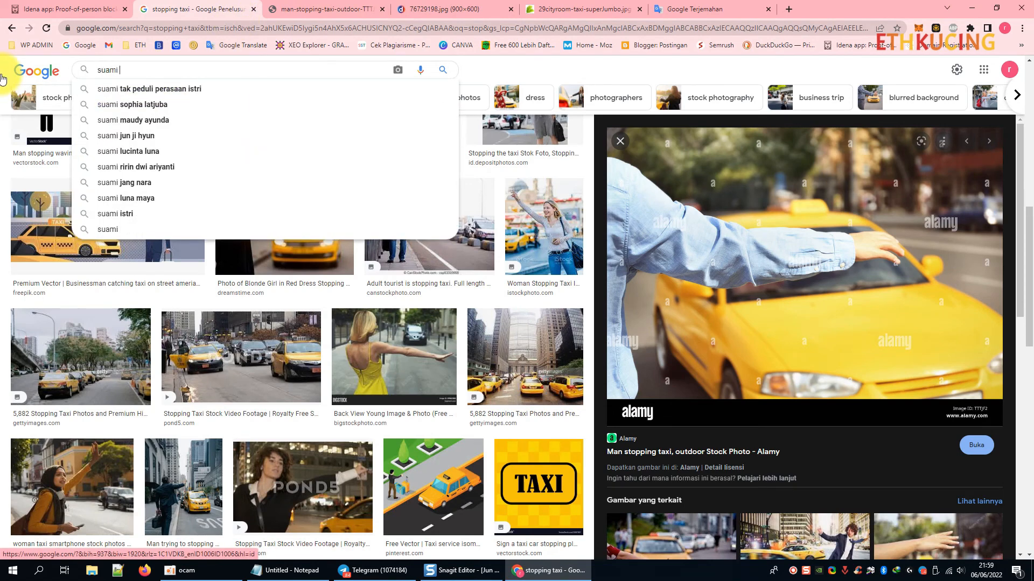
pyautogui.write('ketemu istri')
pyautogui.press('Return')
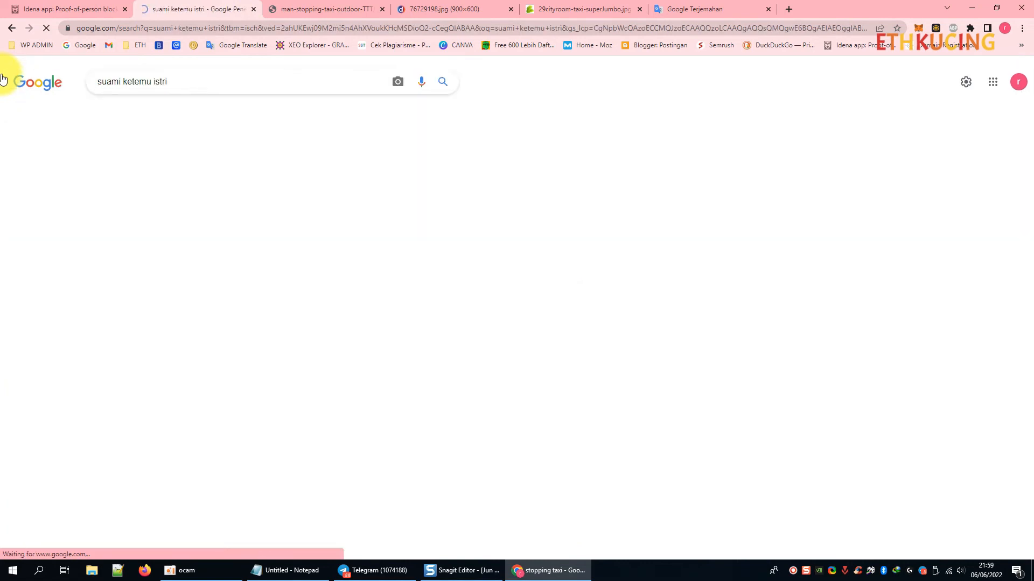
pyautogui.tripleClick(181, 82)
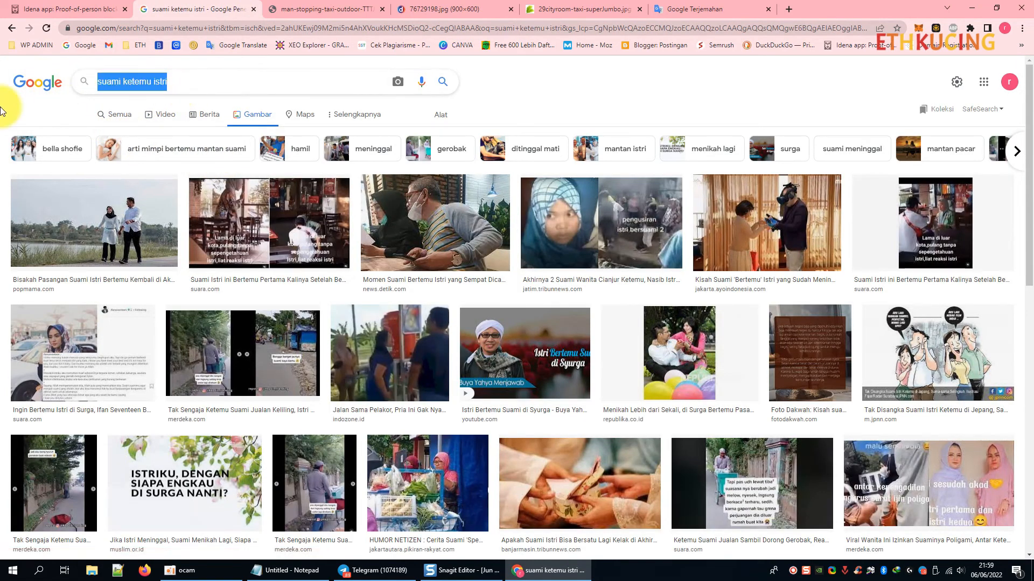
pyautogui.write('dad')
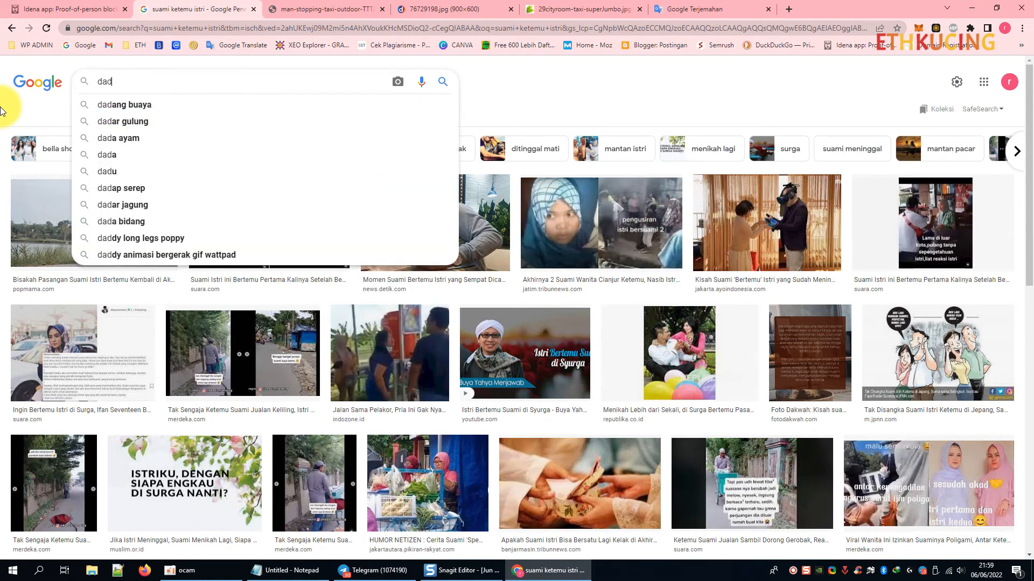
pyautogui.write('dy come home')
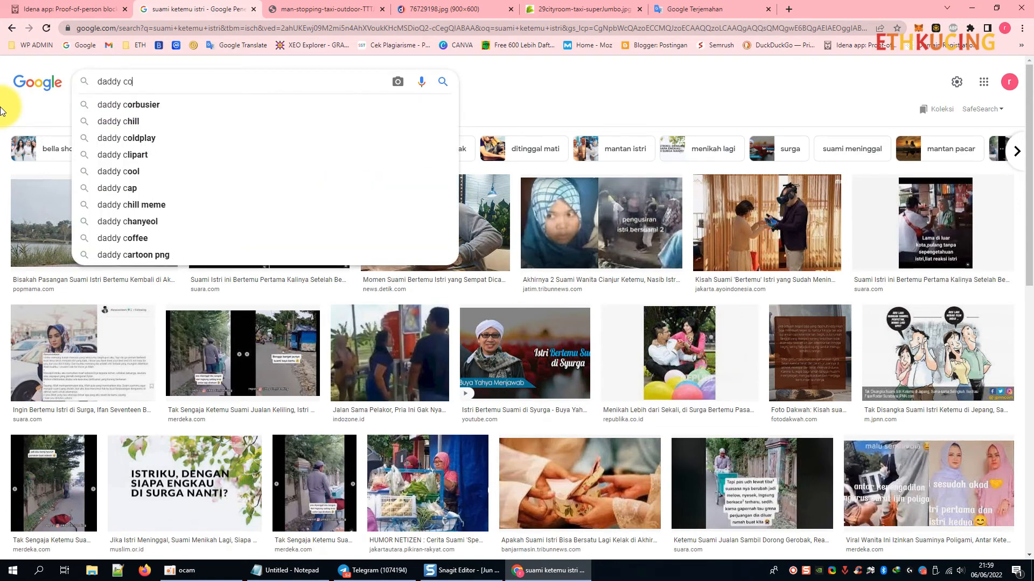
pyautogui.press('Return')
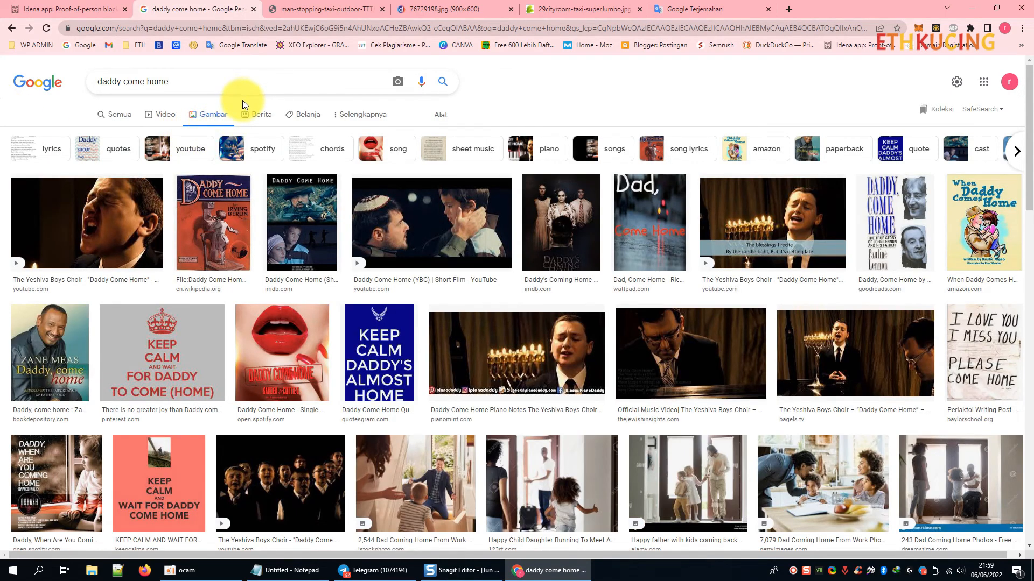
# Preview the dreamstime dad-coming-home photo, then 'Happy Black Family Excited To Meet Dad'.
pyautogui.click(931, 485)
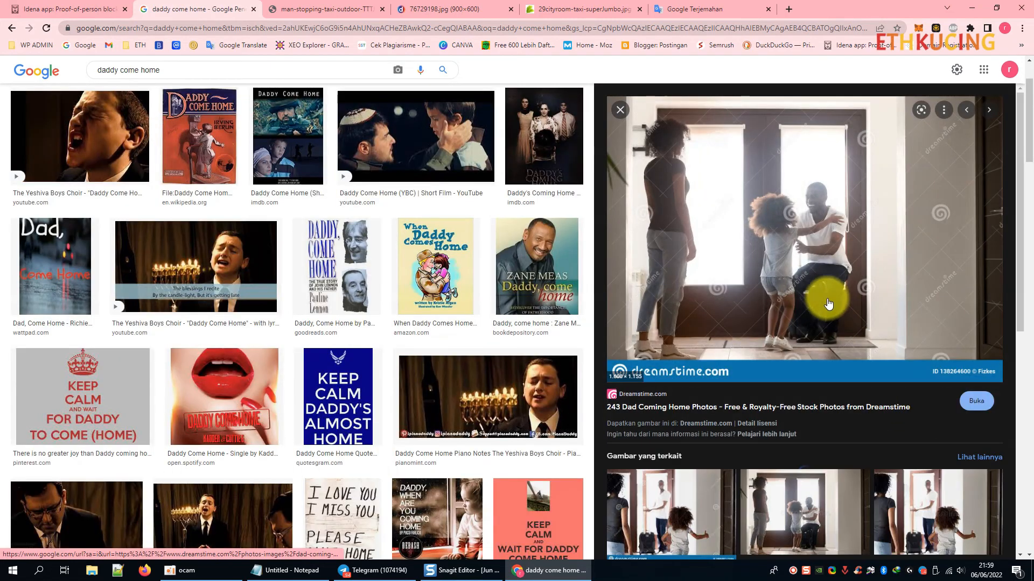
pyautogui.scroll(-3, 770, 280)
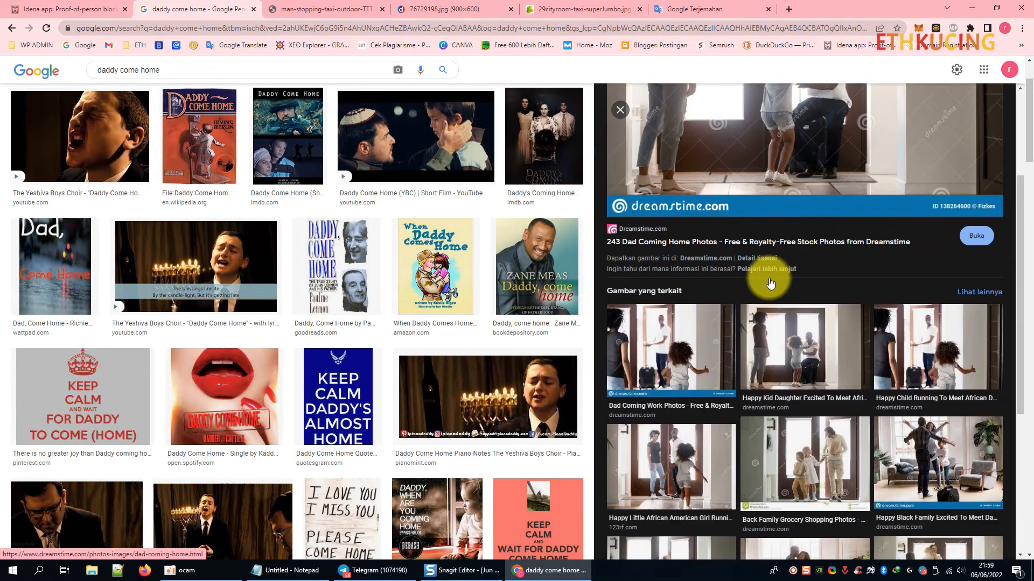
pyautogui.scroll(-3, 769, 282)
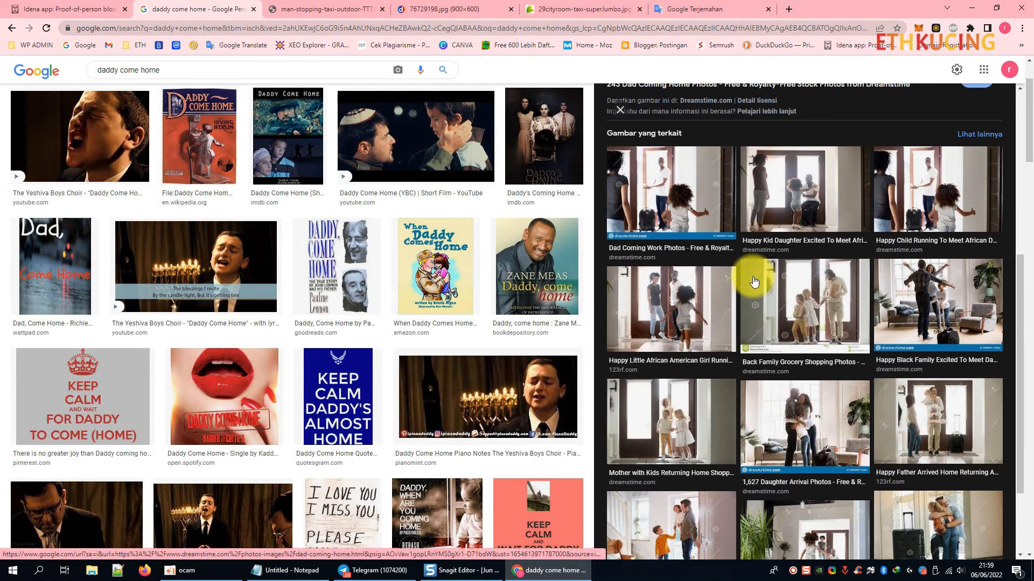
pyautogui.click(956, 308)
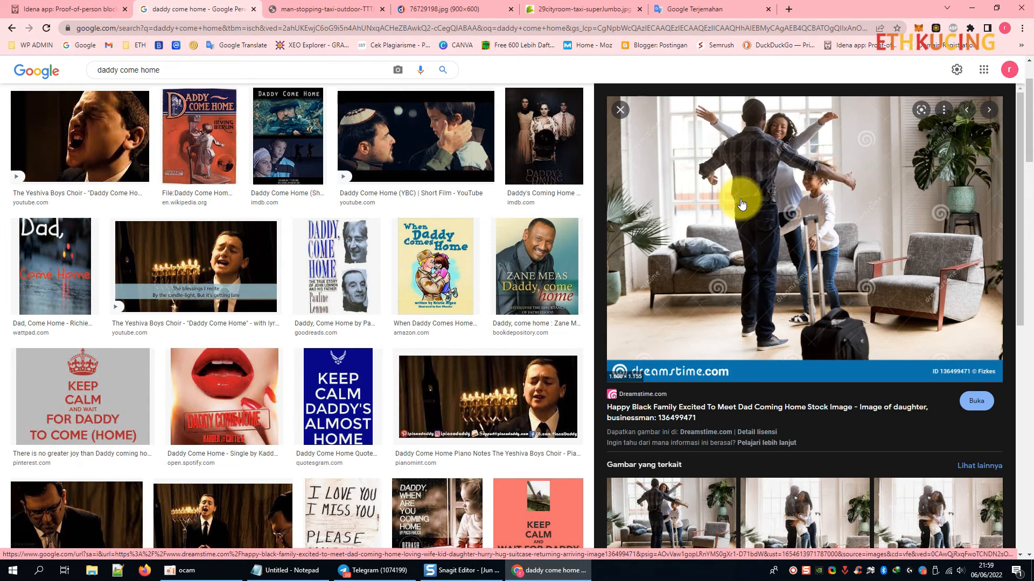
# Open the family photo full-size in a new tab placed after the taxi-fare money photo.
pyautogui.rightClick(758, 181)
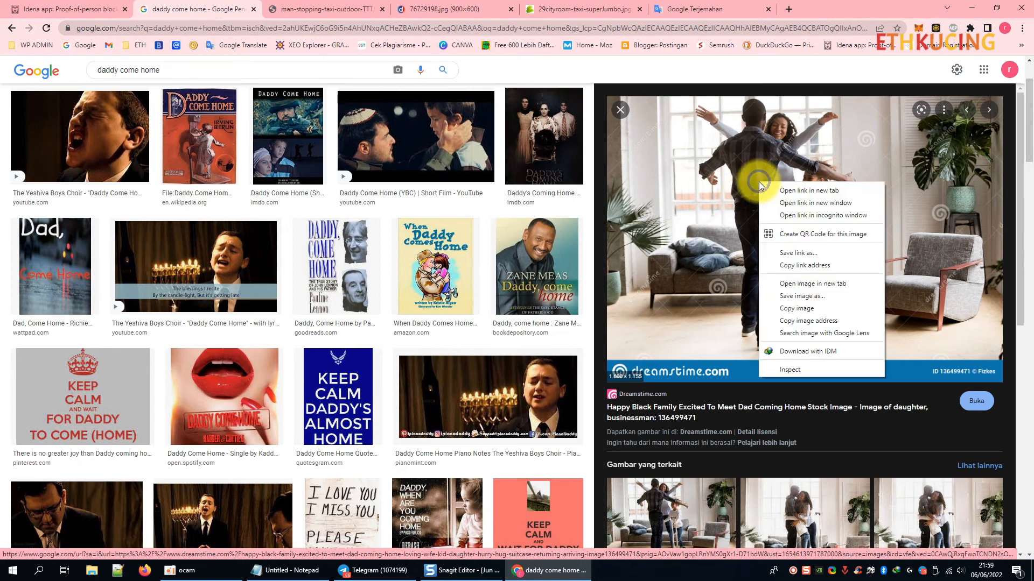
pyautogui.click(808, 283)
pyautogui.moveTo(376, 7); pyautogui.dragTo(673, 5)
pyautogui.click(313, 8)
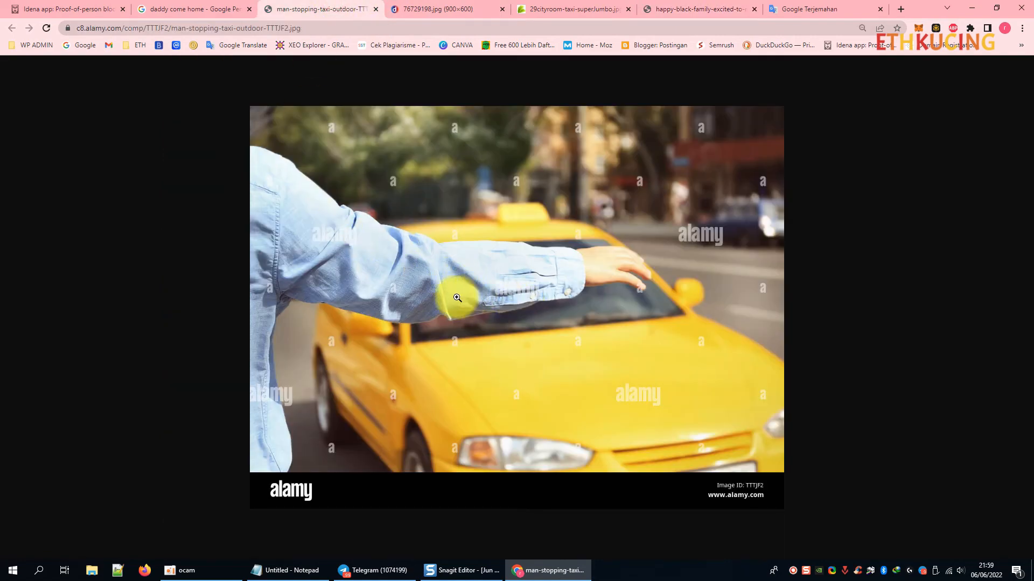
# Review the taxi, money and family photo tabs, then return to the Idena New flip page.
pyautogui.click(440, 5)
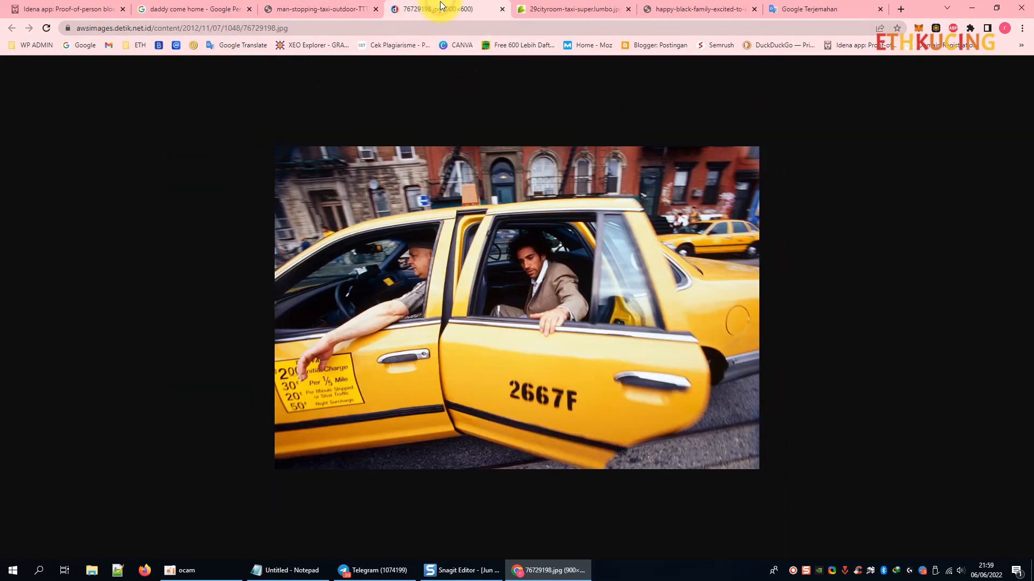
pyautogui.click(570, 9)
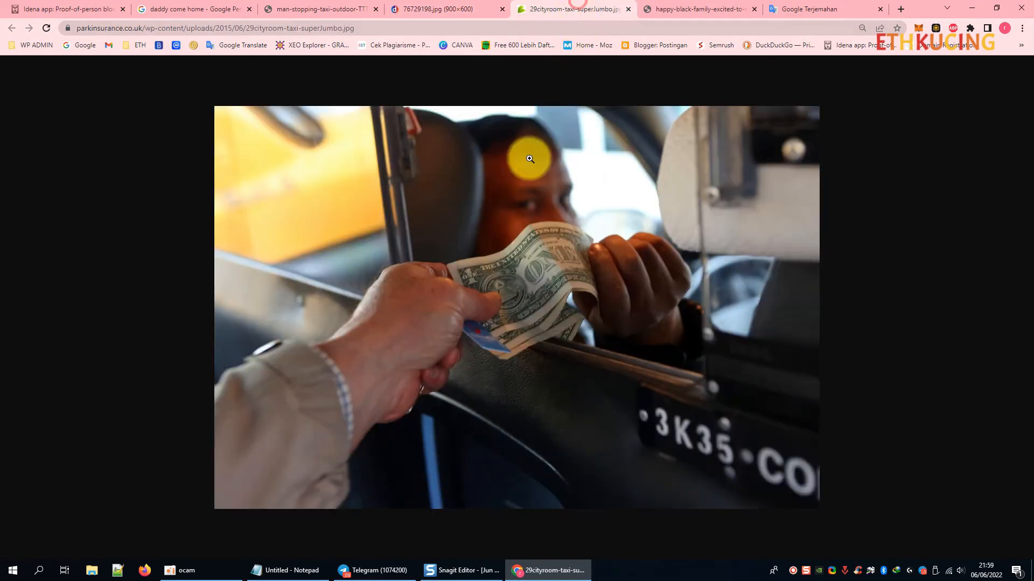
pyautogui.click(694, 8)
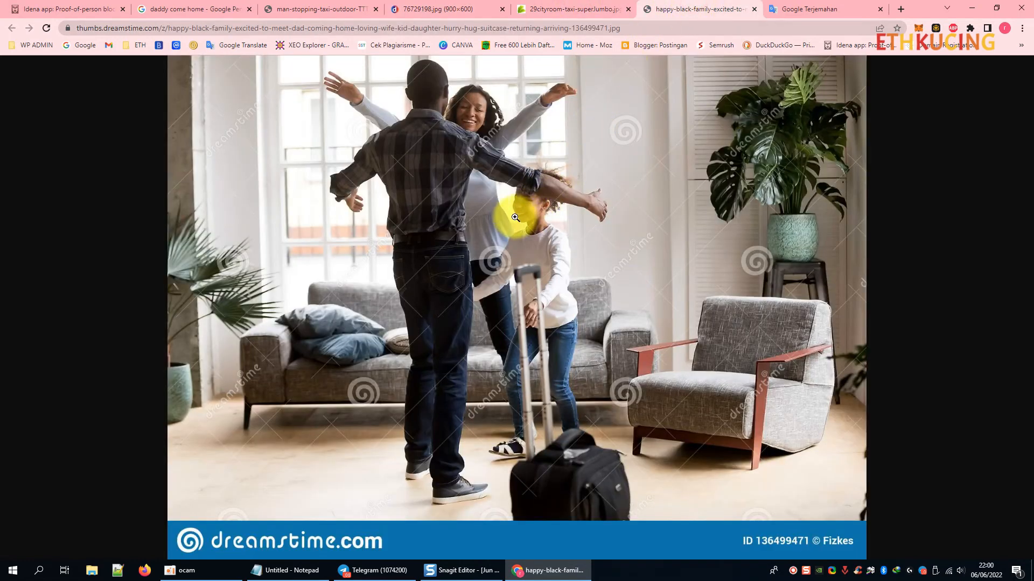
pyautogui.hotkey('ctrl', 'shift', 'Tab')
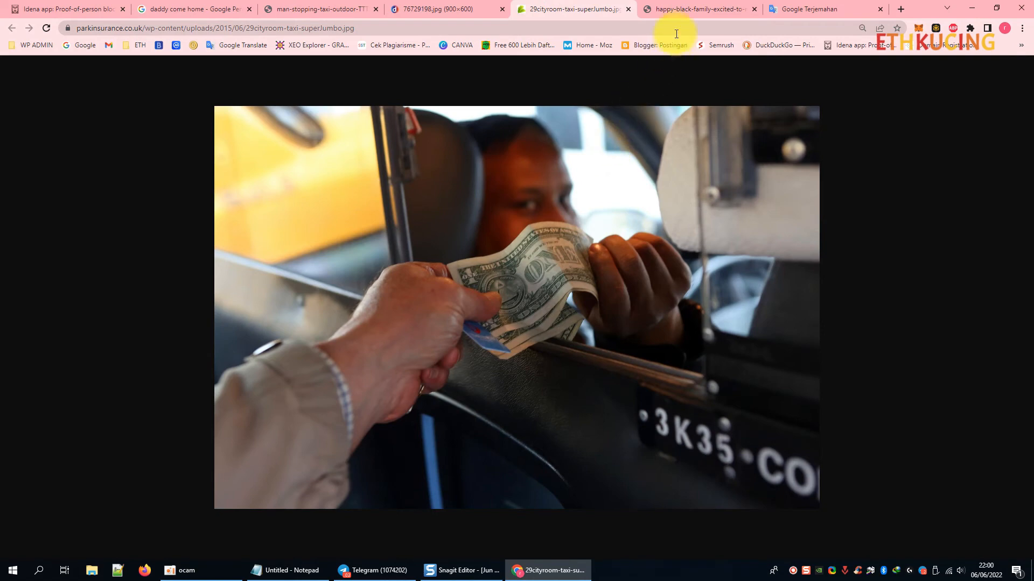
pyautogui.hotkey('ctrl', 'Tab')
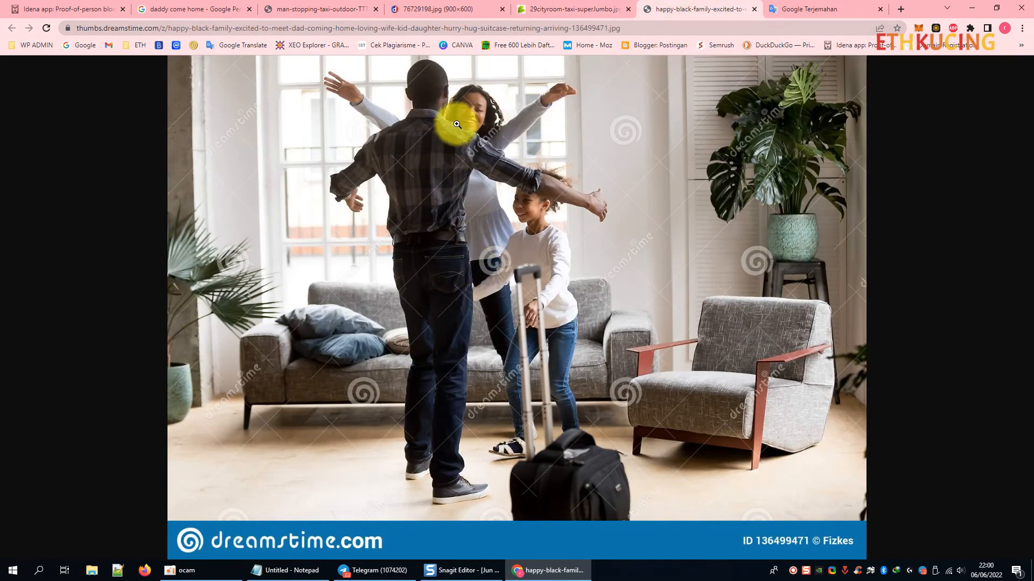
pyautogui.click(417, 12)
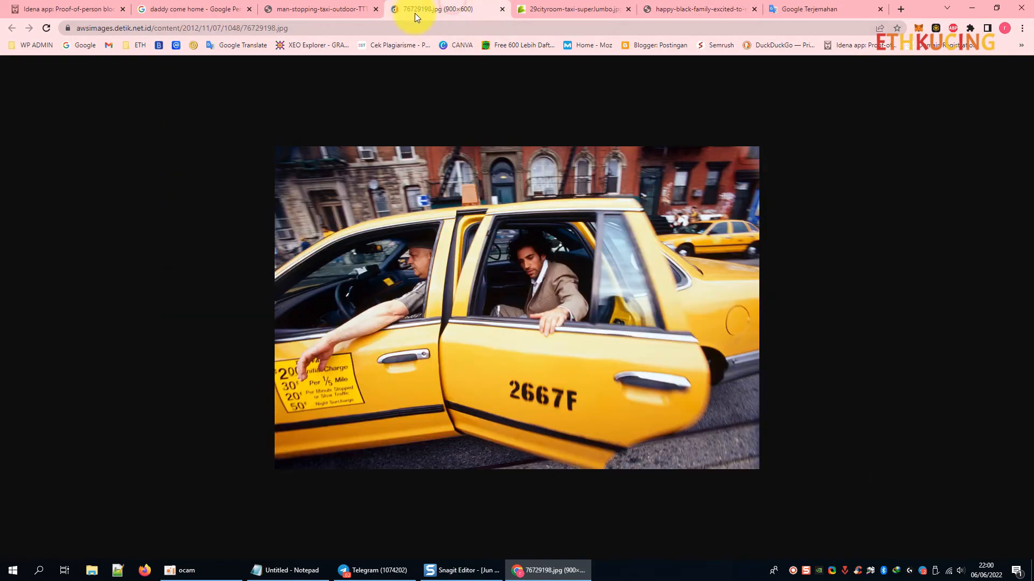
pyautogui.click(344, 20)
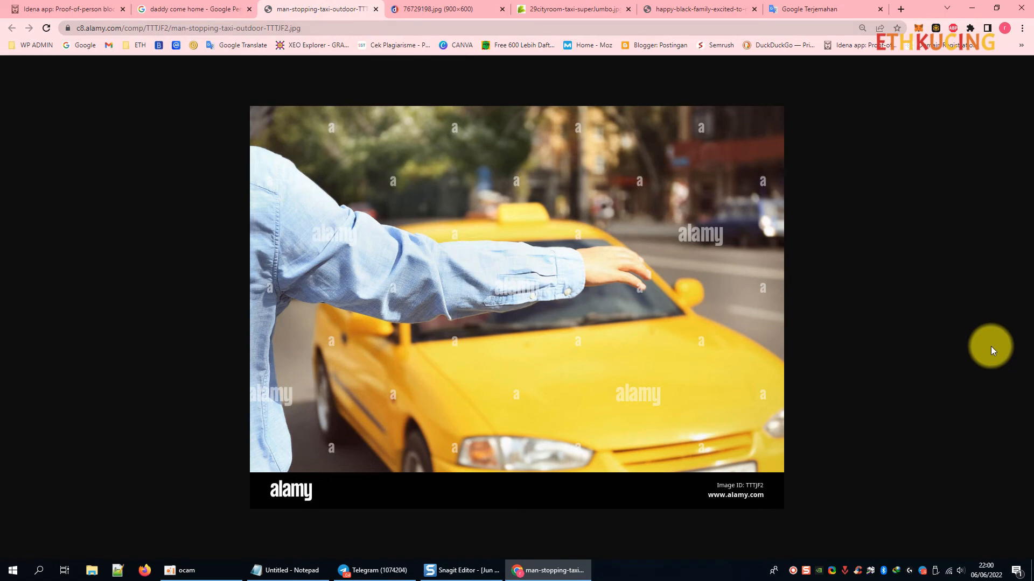
pyautogui.click(64, 6)
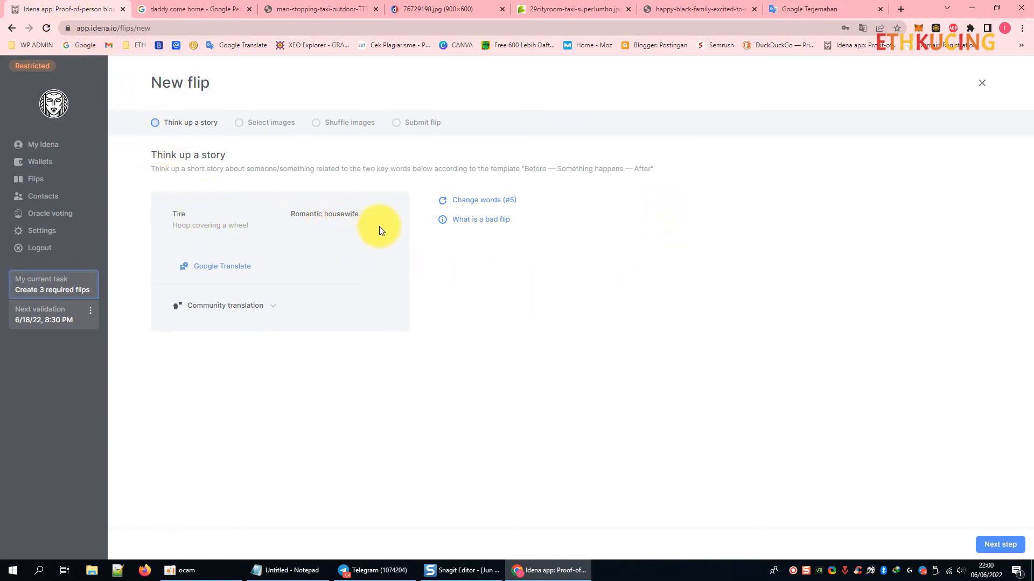
# Advance the Tire/Romantic housewife flip to Select images, trying crop and draw, then view the alamy taxi photo.
pyautogui.click(1005, 544)
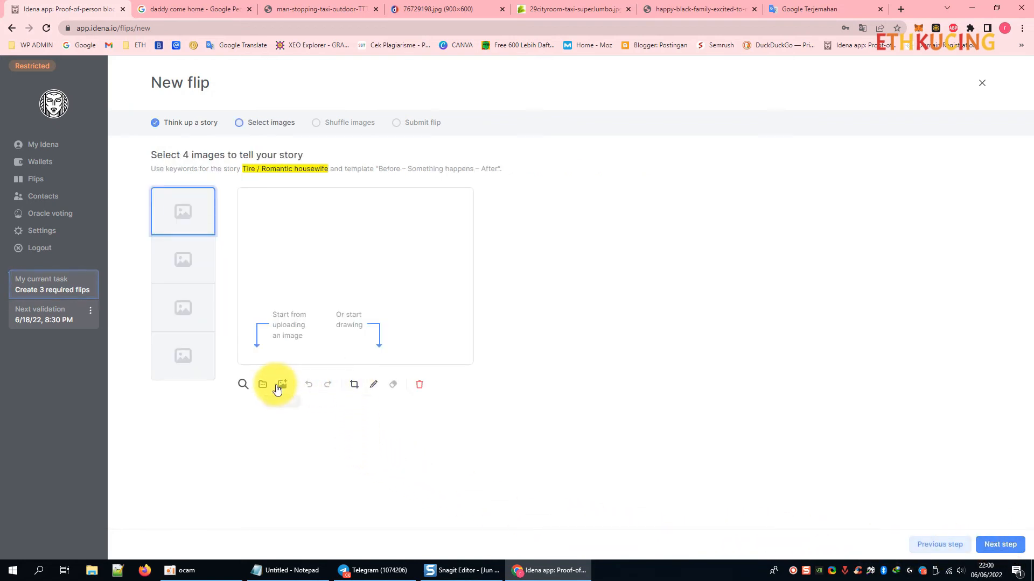
pyautogui.click(352, 387)
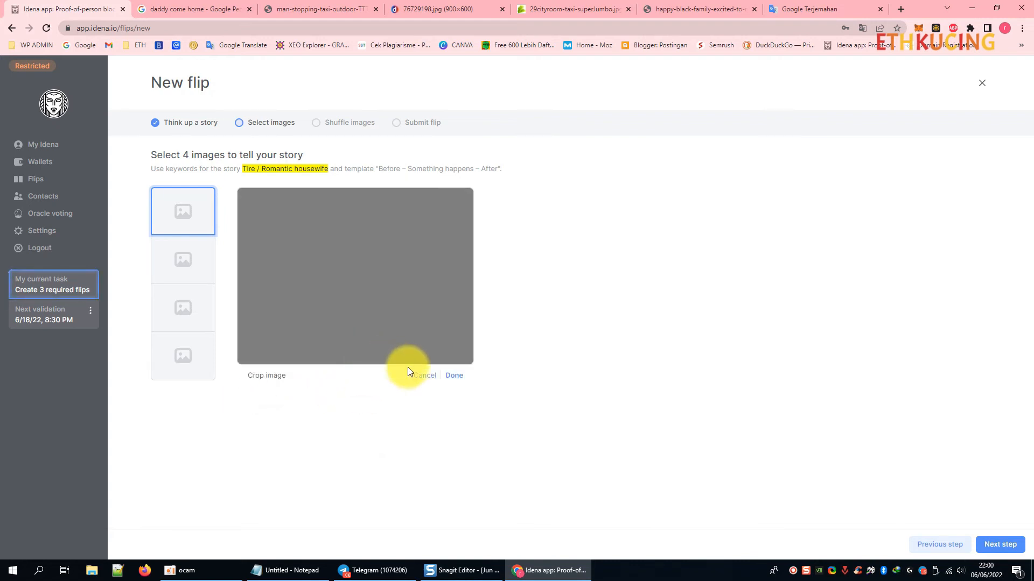
pyautogui.click(424, 376)
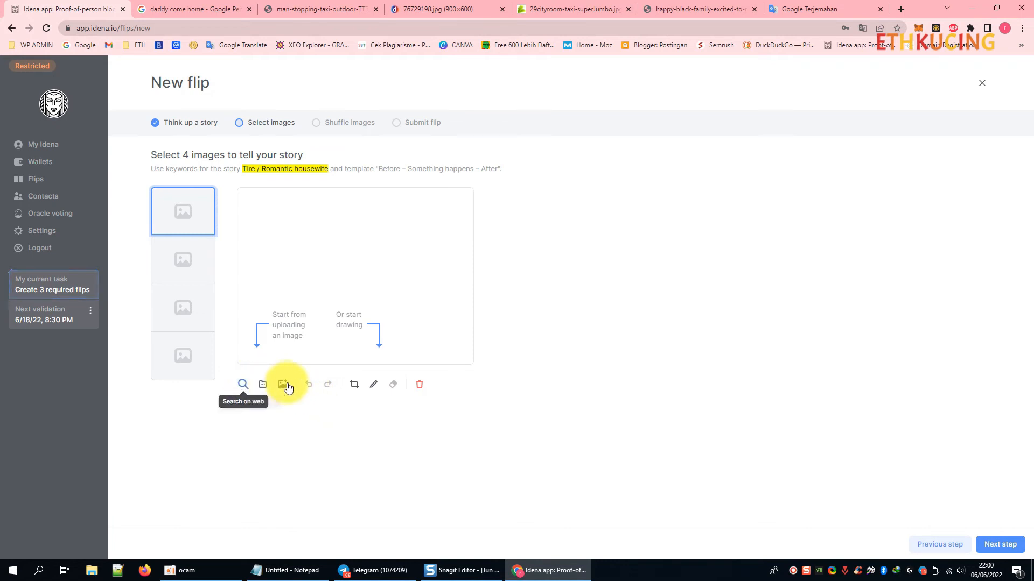
pyautogui.click(373, 385)
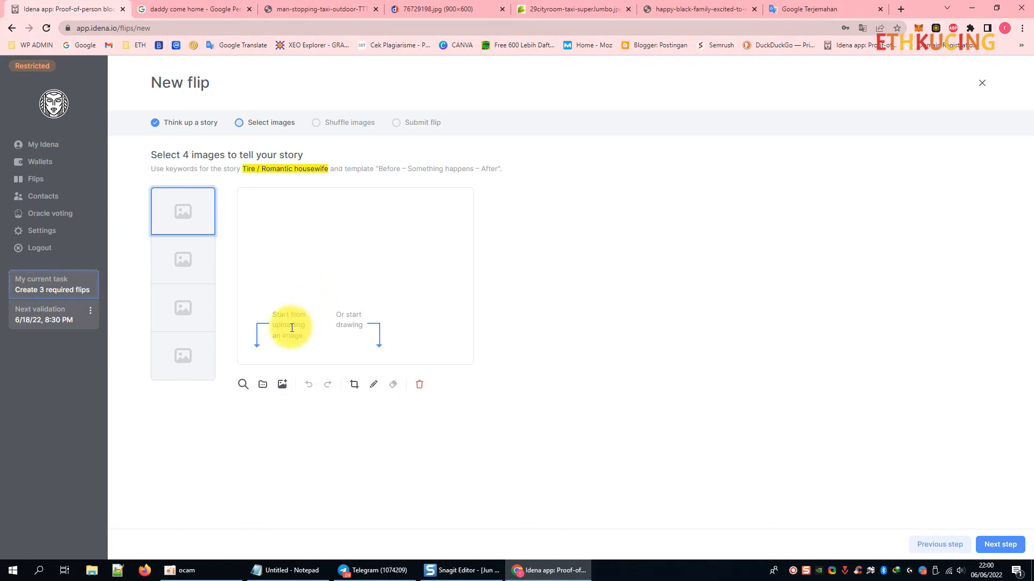
pyautogui.click(304, 8)
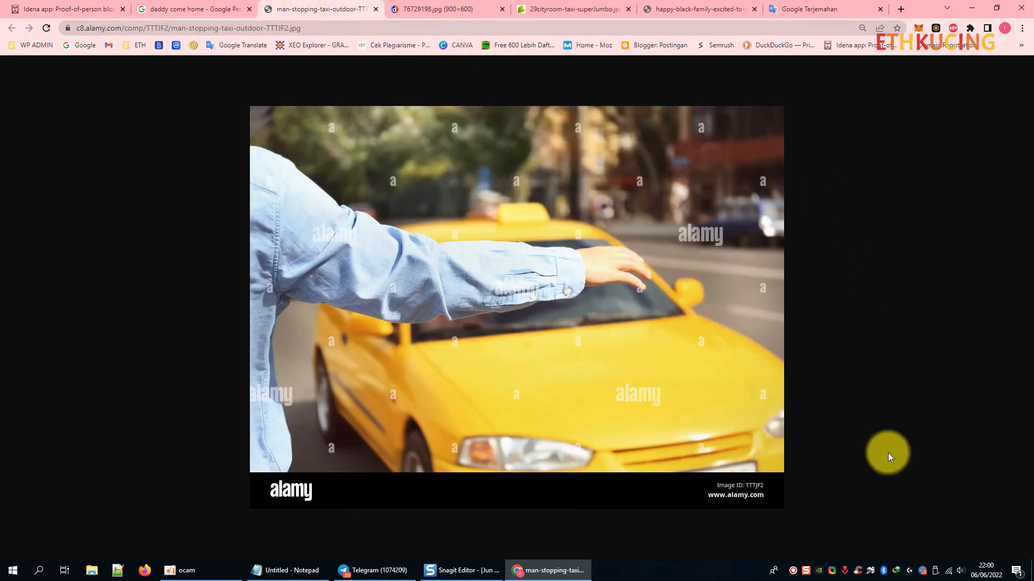
# Capture the alamy man-hailing-taxi photo region with Snagit.
pyautogui.click(807, 571)
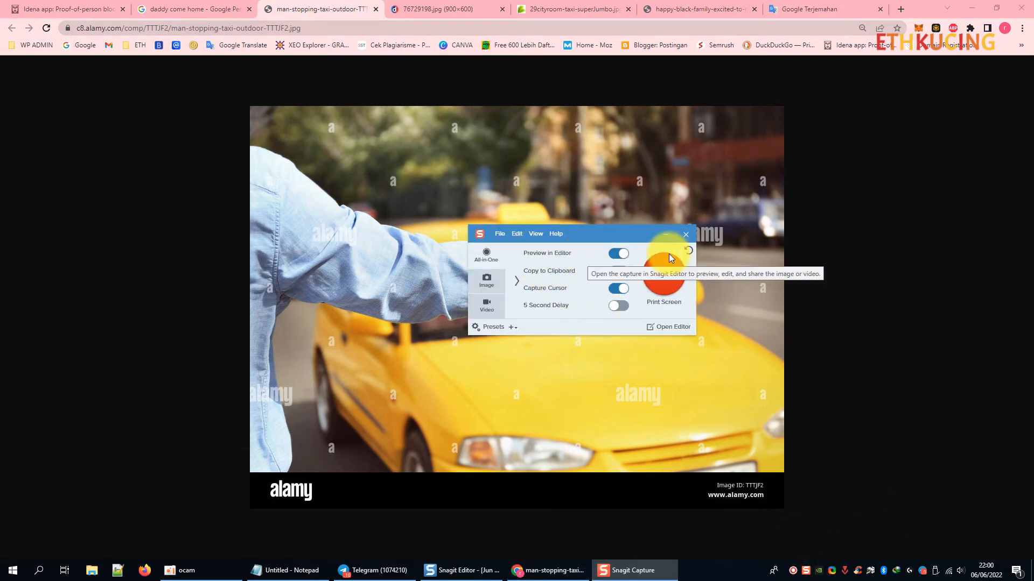
pyautogui.moveTo(651, 234); pyautogui.dragTo(939, 273)
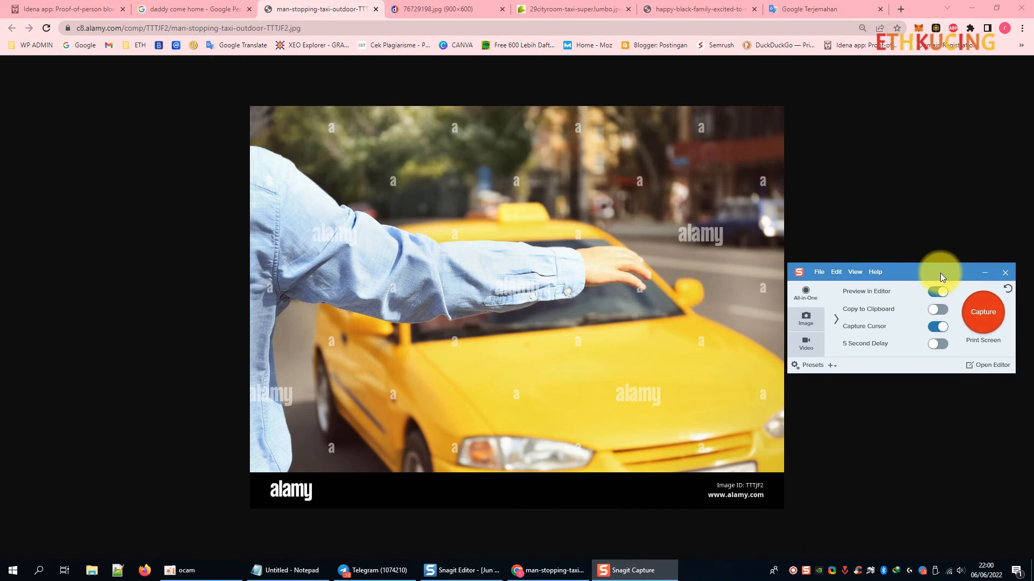
pyautogui.click(983, 319)
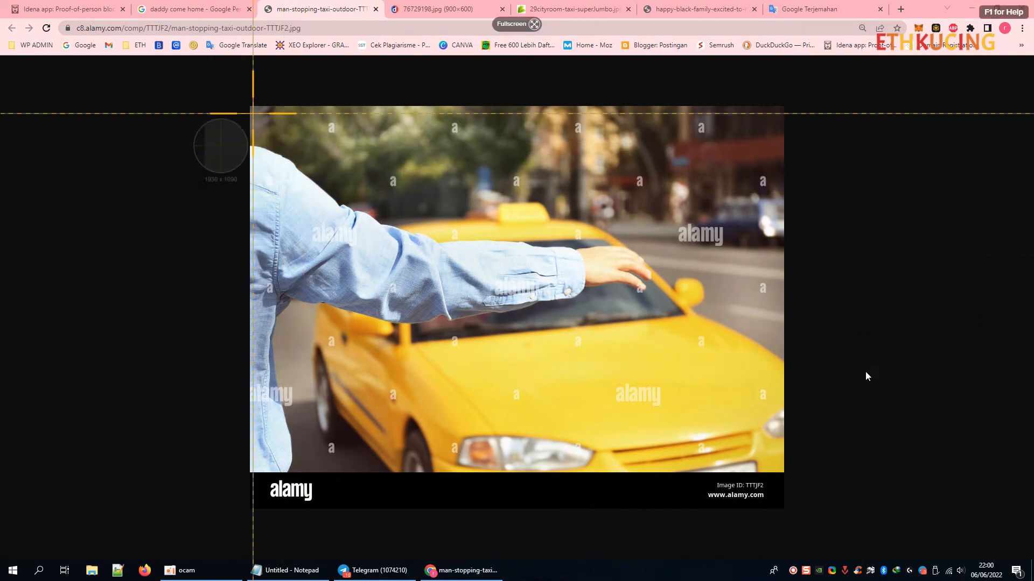
pyautogui.moveTo(251, 109); pyautogui.dragTo(781, 468)
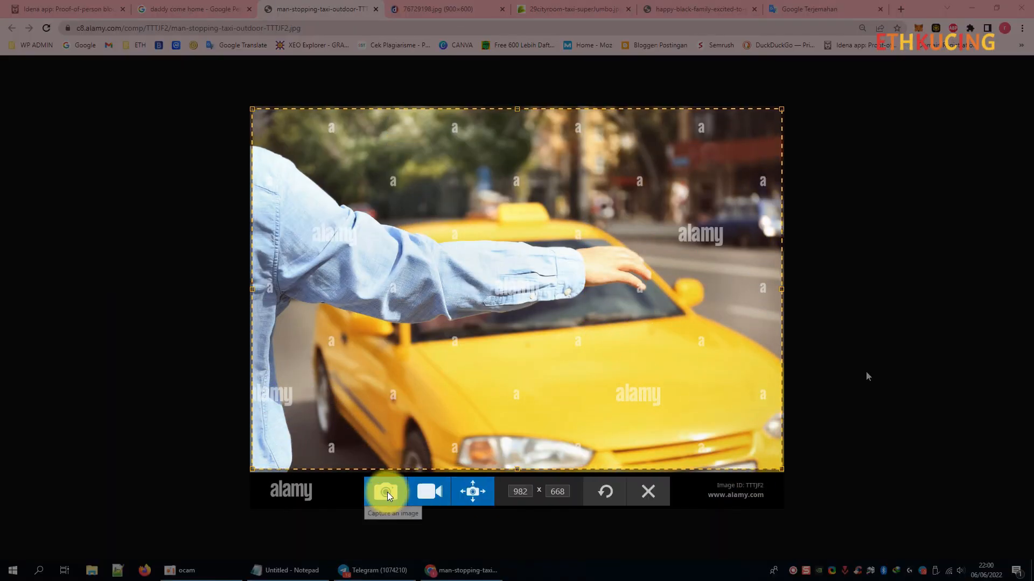
pyautogui.click(385, 492)
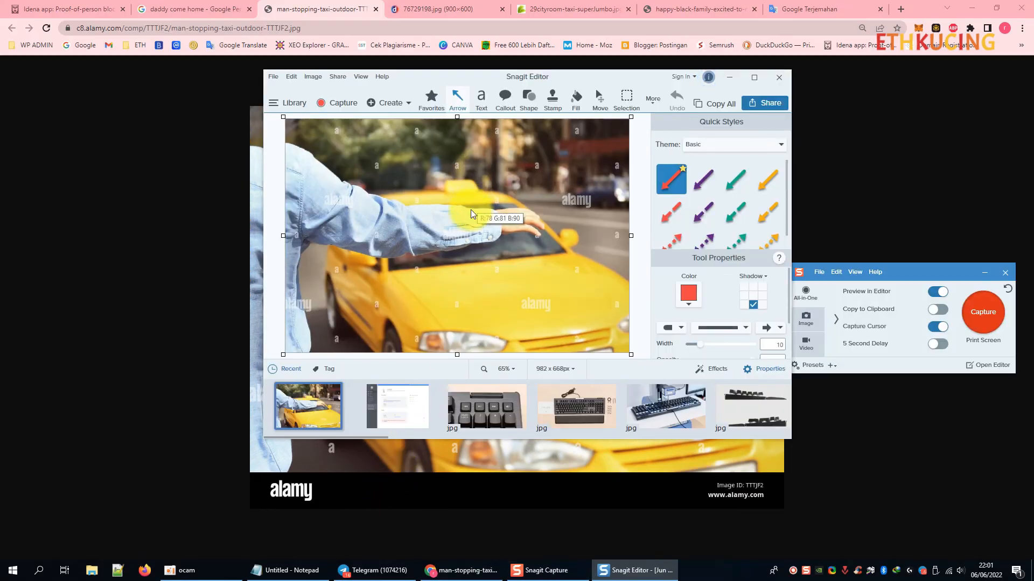
# Save the capture as 1.jpg in a new Pictures folder 'flip tire romantic housewife'.
pyautogui.hotkey('ctrl', 's')
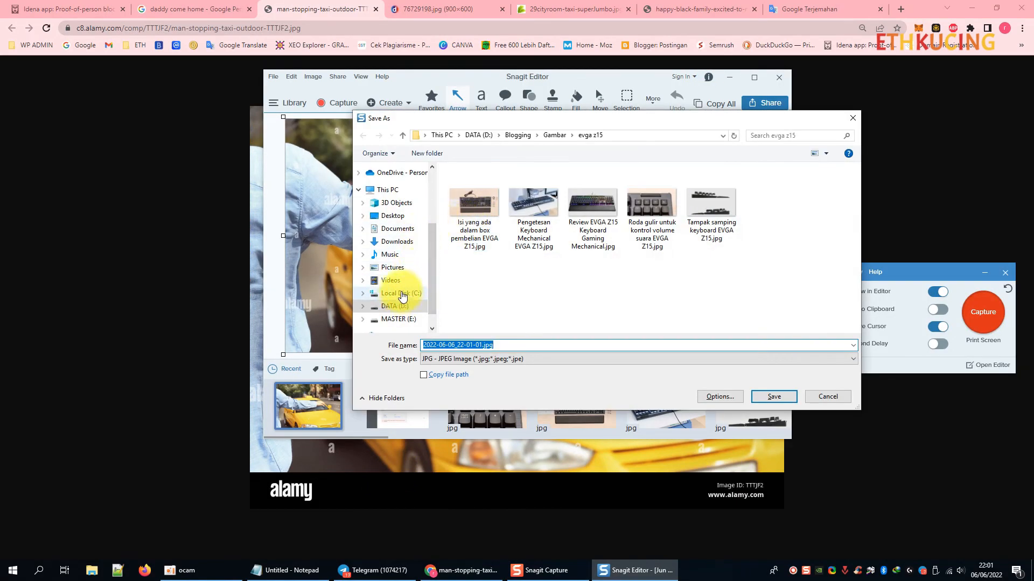
pyautogui.click(393, 267)
pyautogui.click(431, 155)
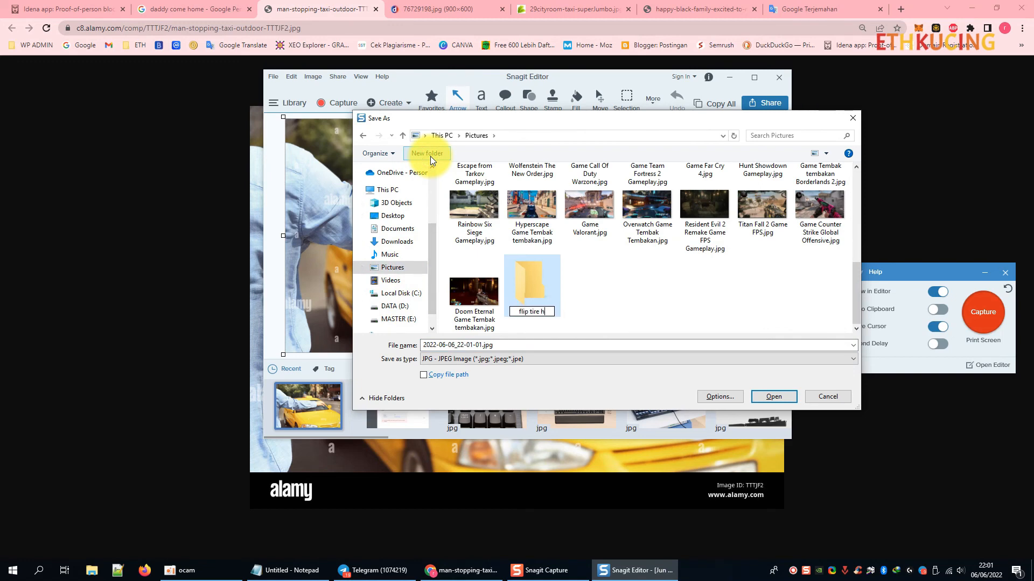
pyautogui.write('flip tire romantic hous')
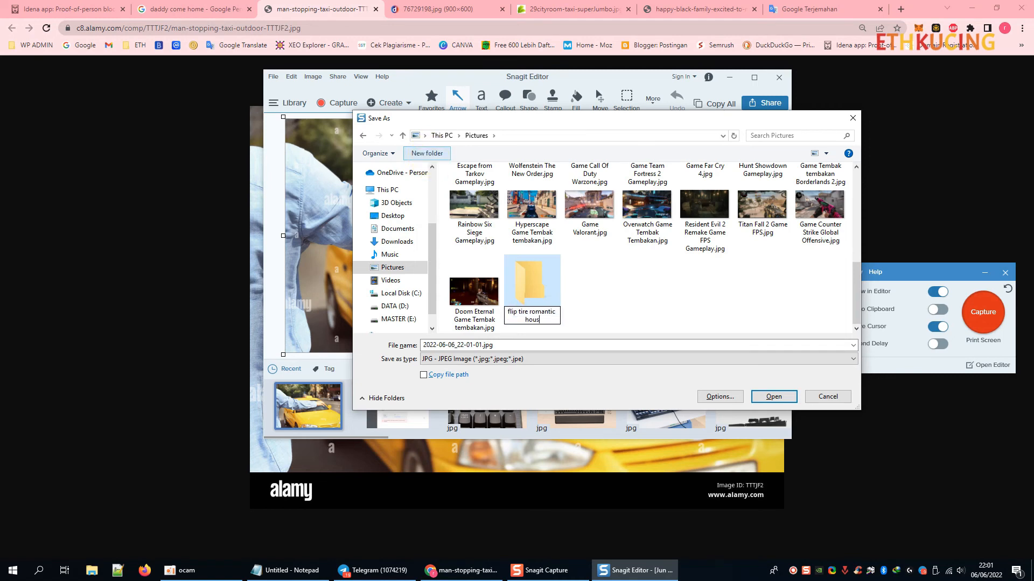
pyautogui.write('ewife')
pyautogui.press('Return')
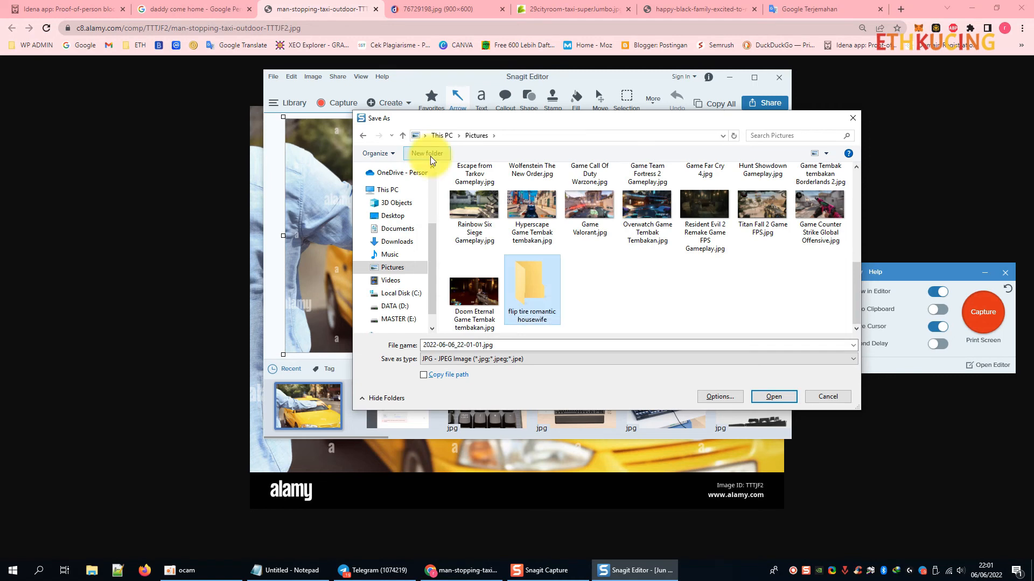
pyautogui.press('Return')
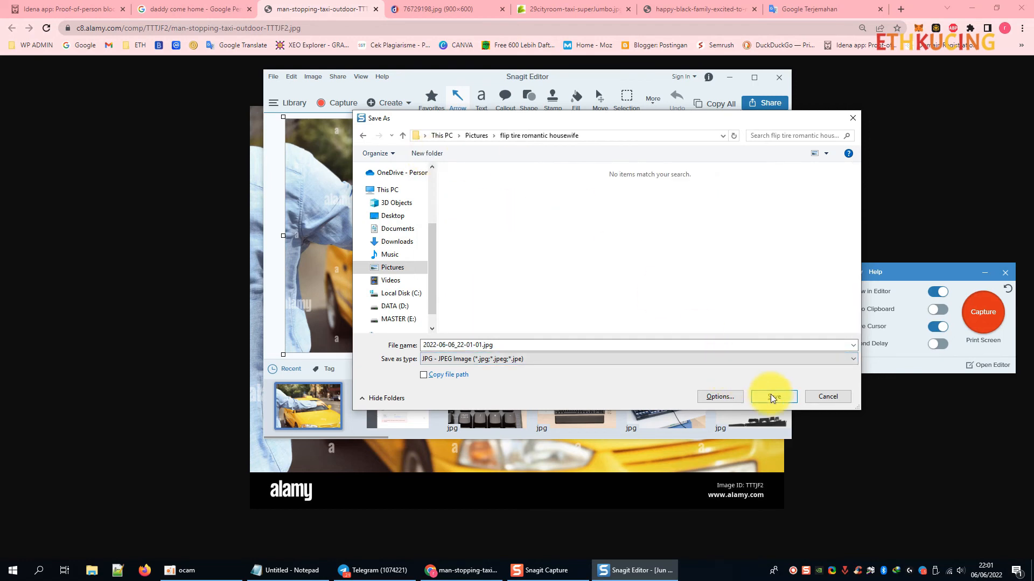
pyautogui.click(503, 346)
pyautogui.write('1')
pyautogui.click(783, 399)
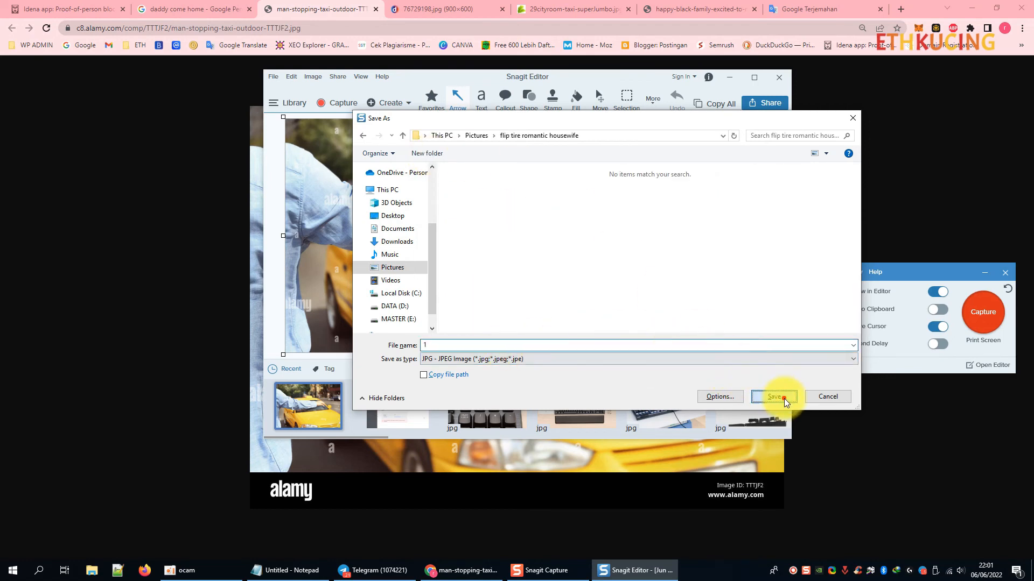
pyautogui.click(731, 77)
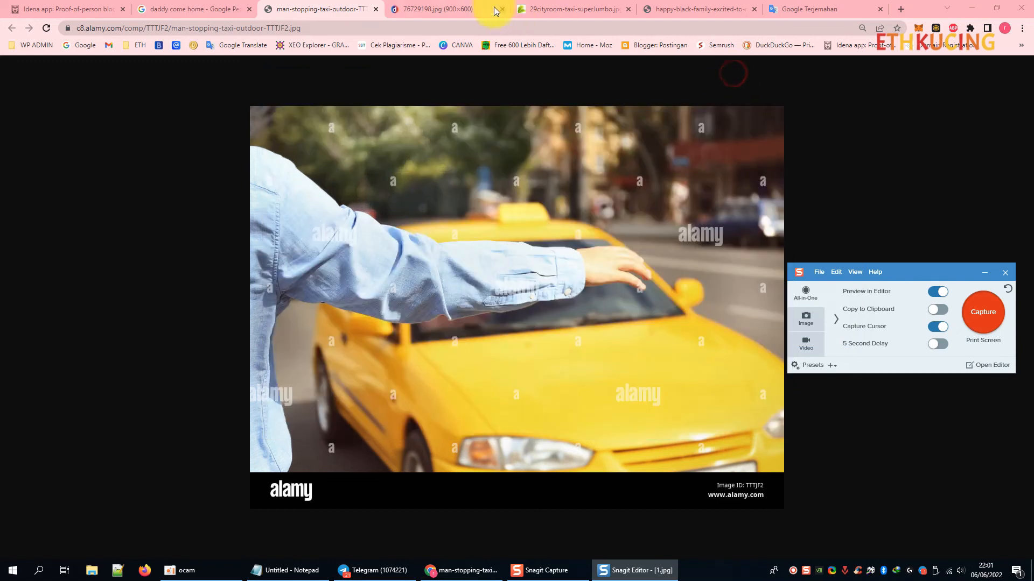
# Capture the taxi-door photo with Snagit and save it as 2.jpg.
pyautogui.click(493, 9)
pyautogui.press('Print')
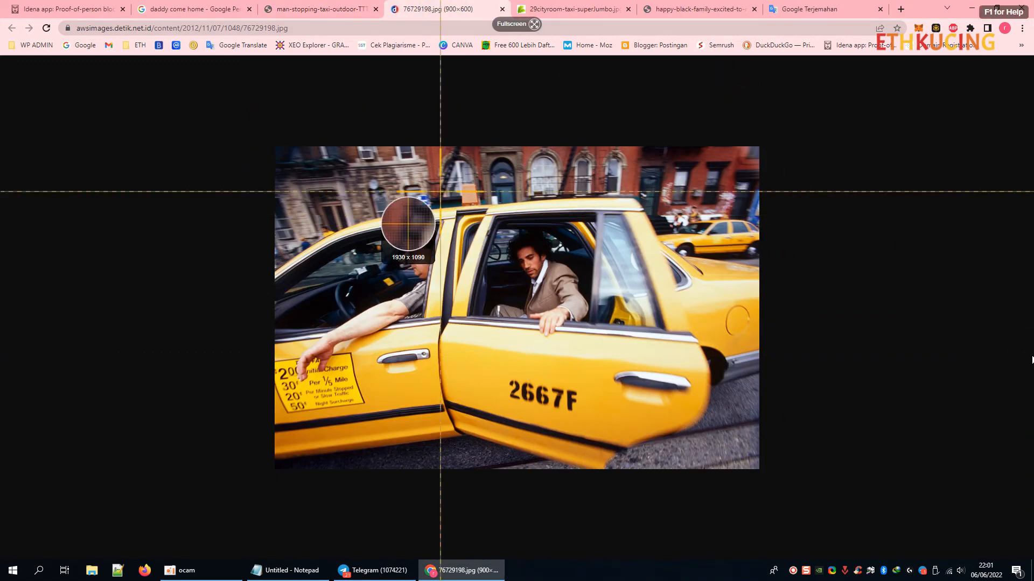
pyautogui.moveTo(278, 149); pyautogui.dragTo(754, 459)
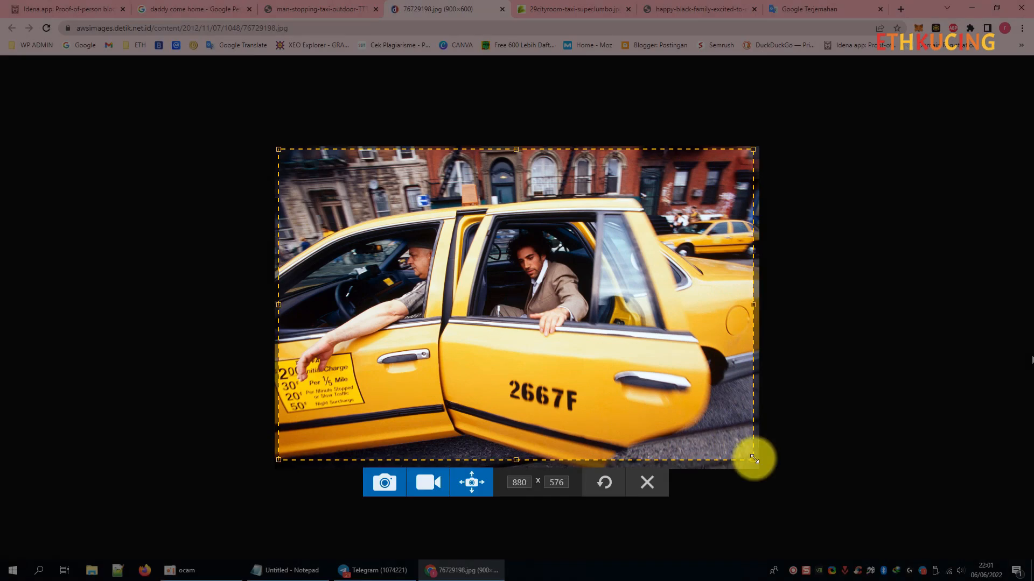
pyautogui.click(387, 486)
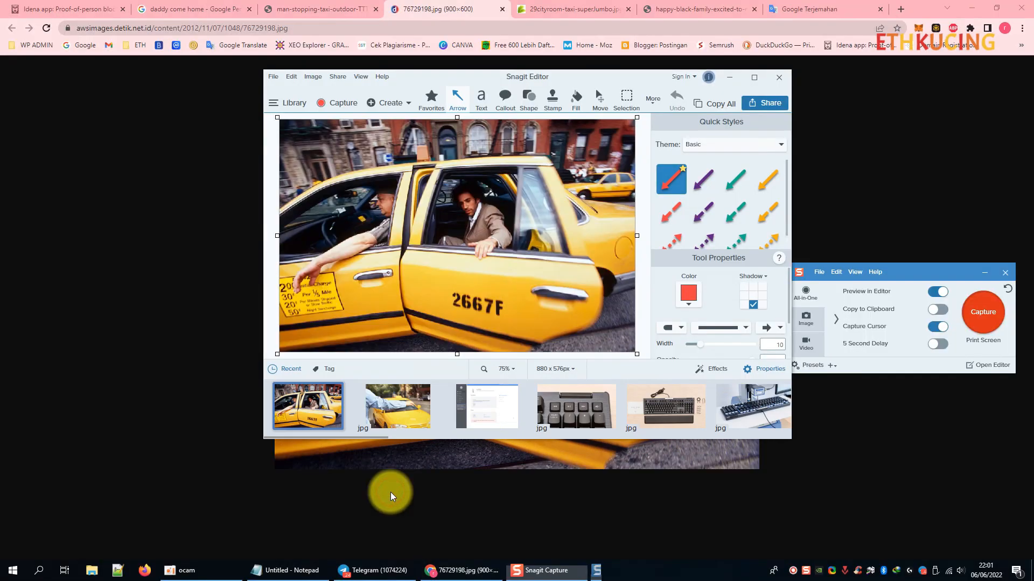
pyautogui.hotkey('ctrl', 's')
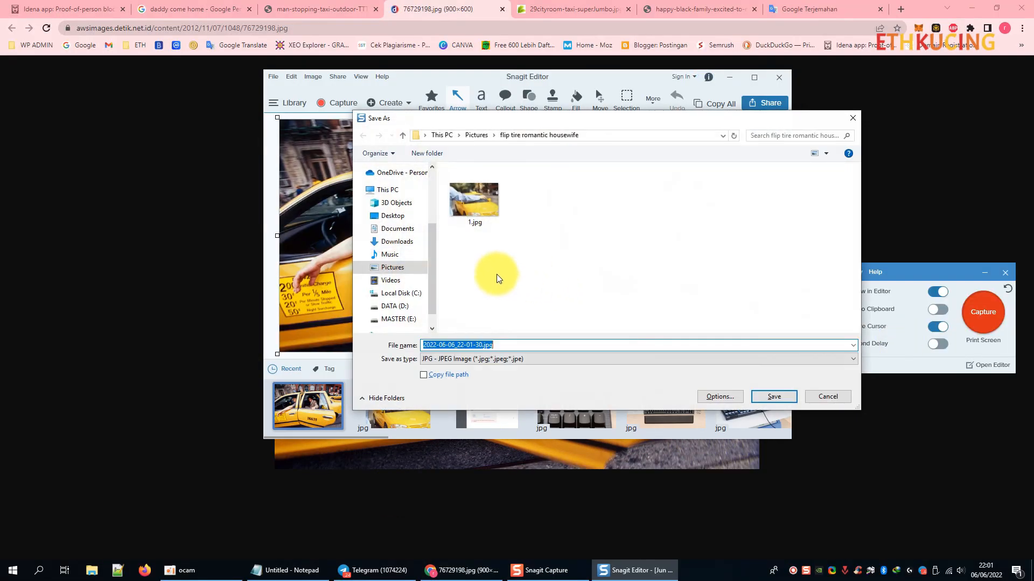
pyautogui.write('2')
pyautogui.click(773, 397)
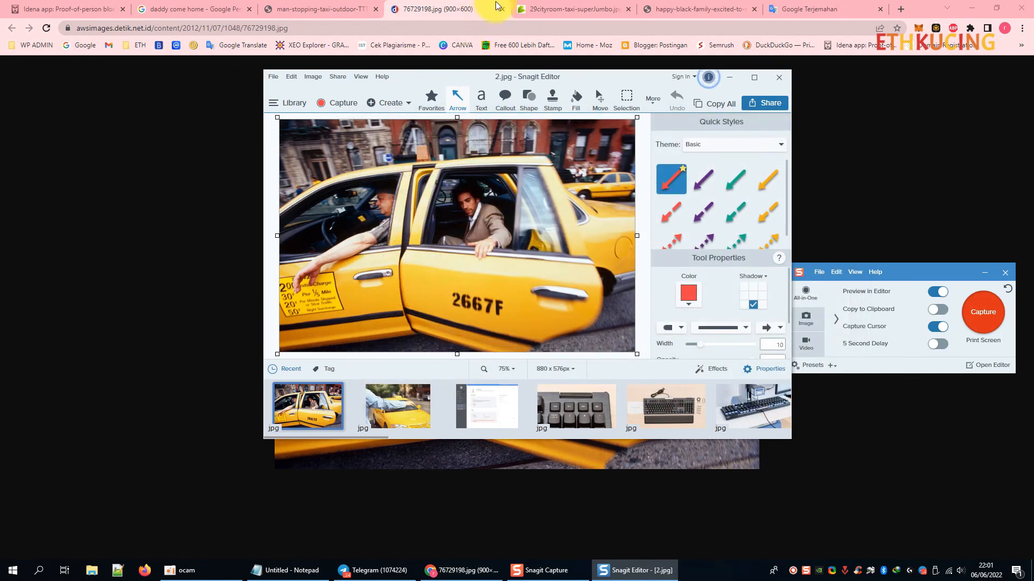
# Capture the zoomed-out cash-payment photo and save it as 3.jpg, then bring up the family photo.
pyautogui.click(544, 9)
pyautogui.hotkey('ctrl', '-')
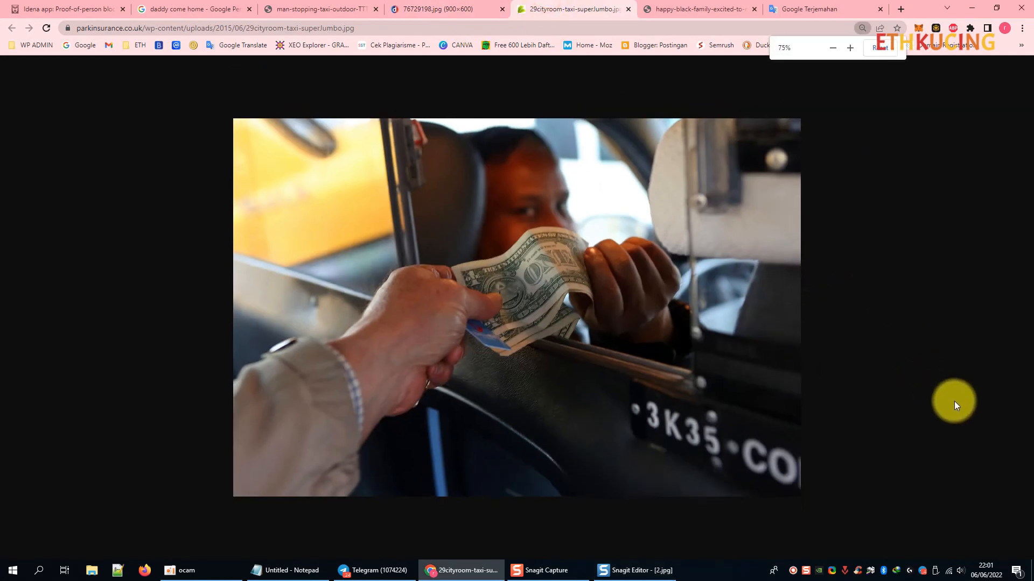
pyautogui.press('Print')
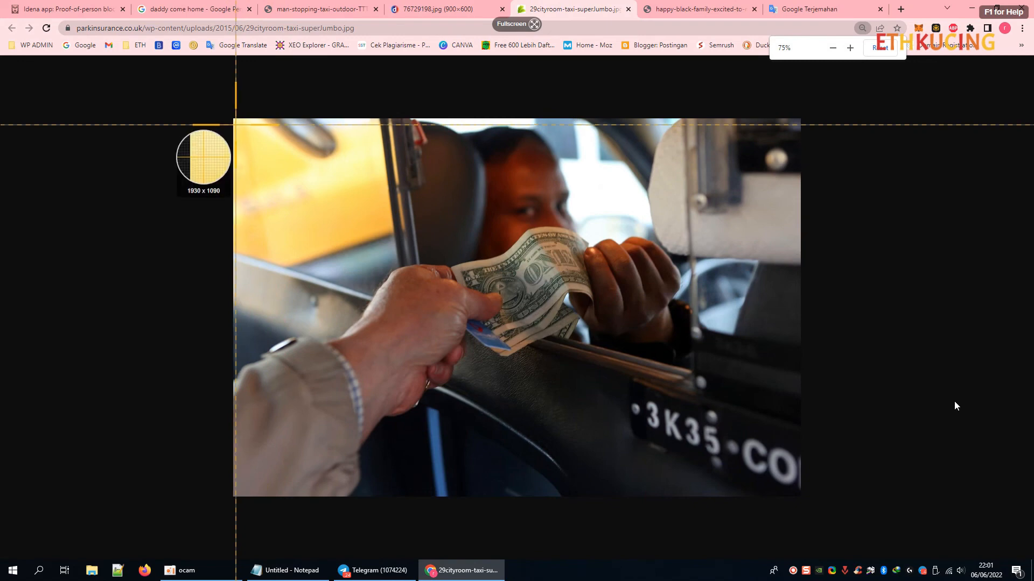
pyautogui.moveTo(236, 121); pyautogui.dragTo(795, 485)
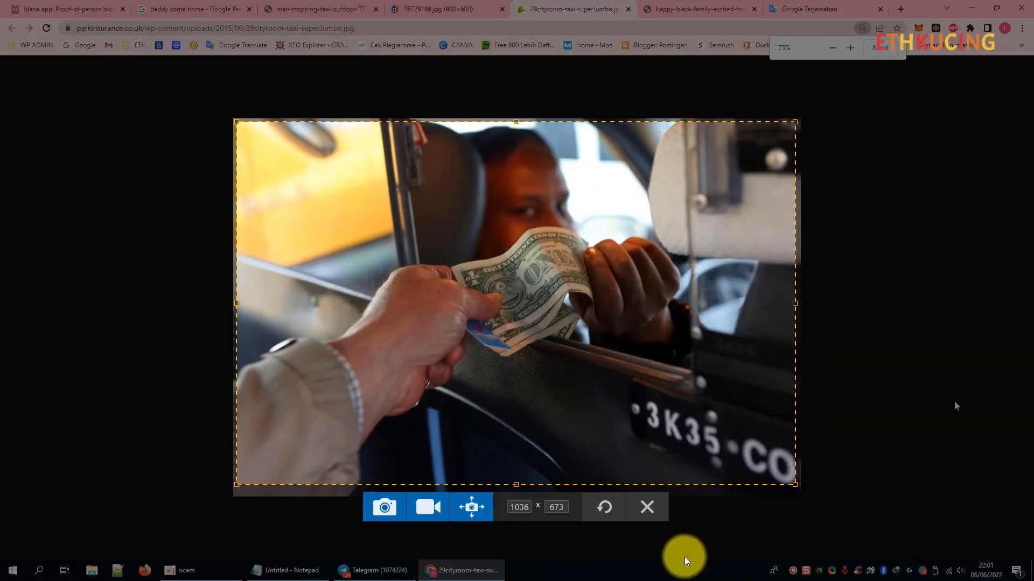
pyautogui.click(388, 506)
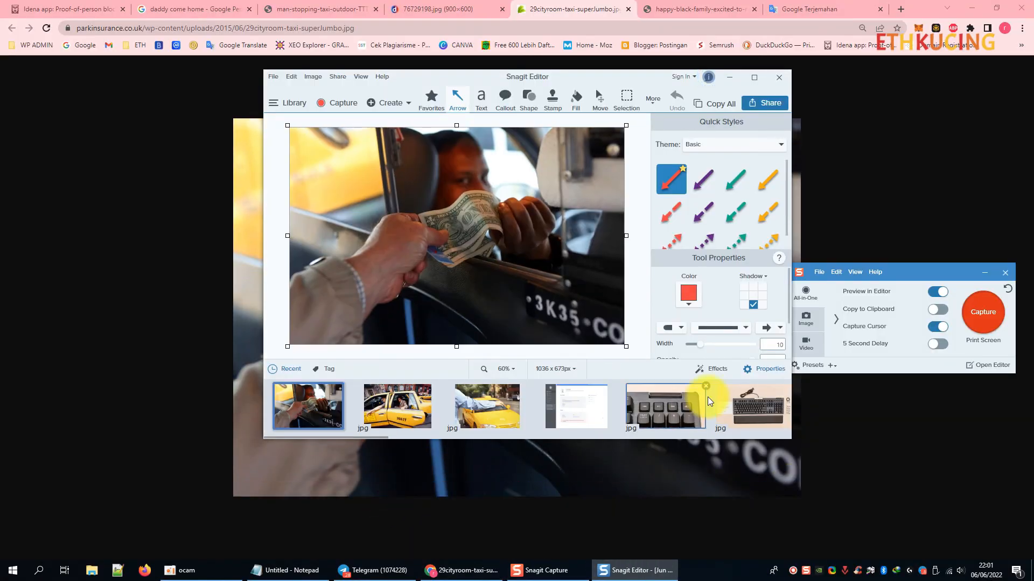
pyautogui.click(273, 76)
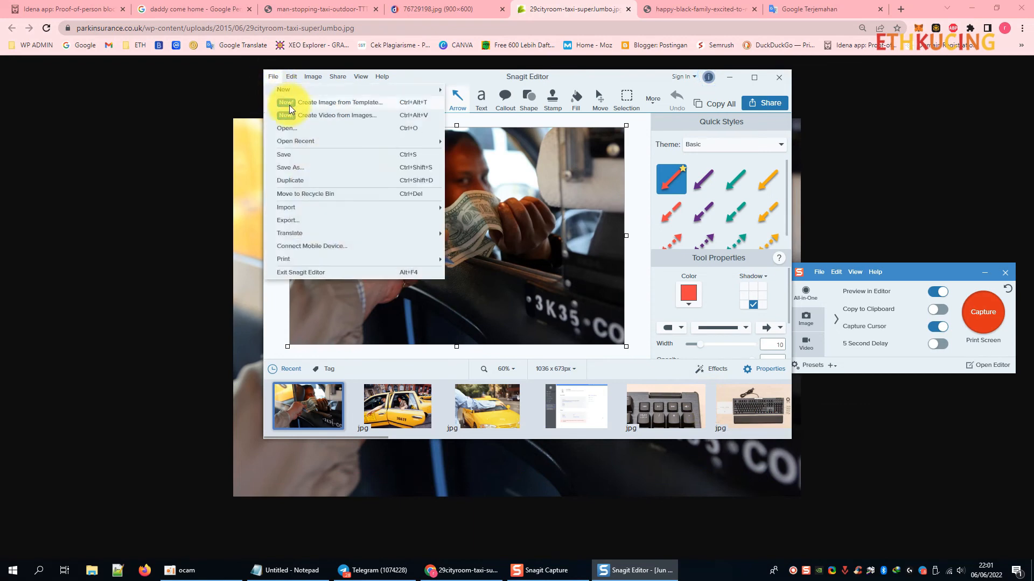
pyautogui.click(403, 155)
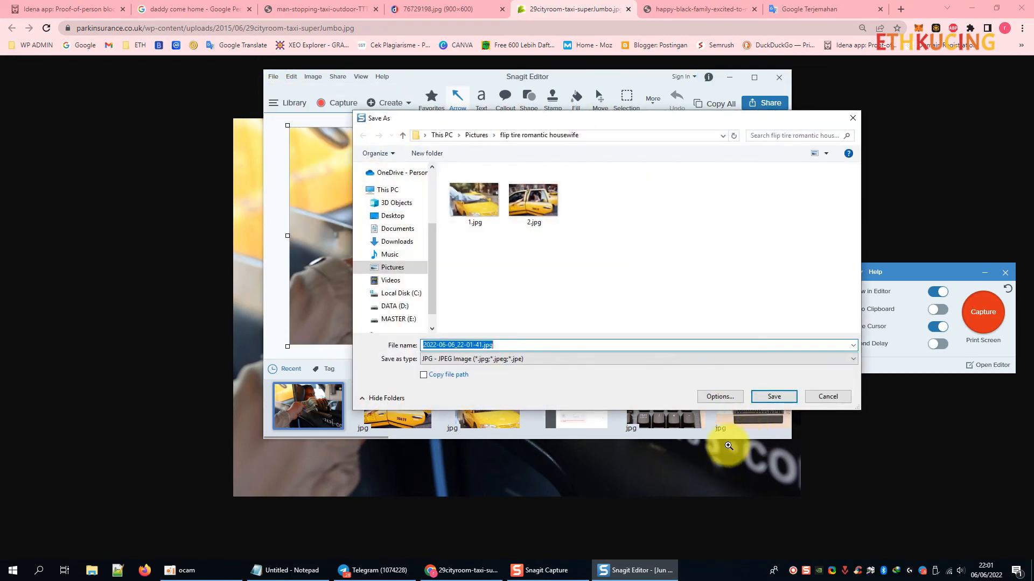
pyautogui.write('3')
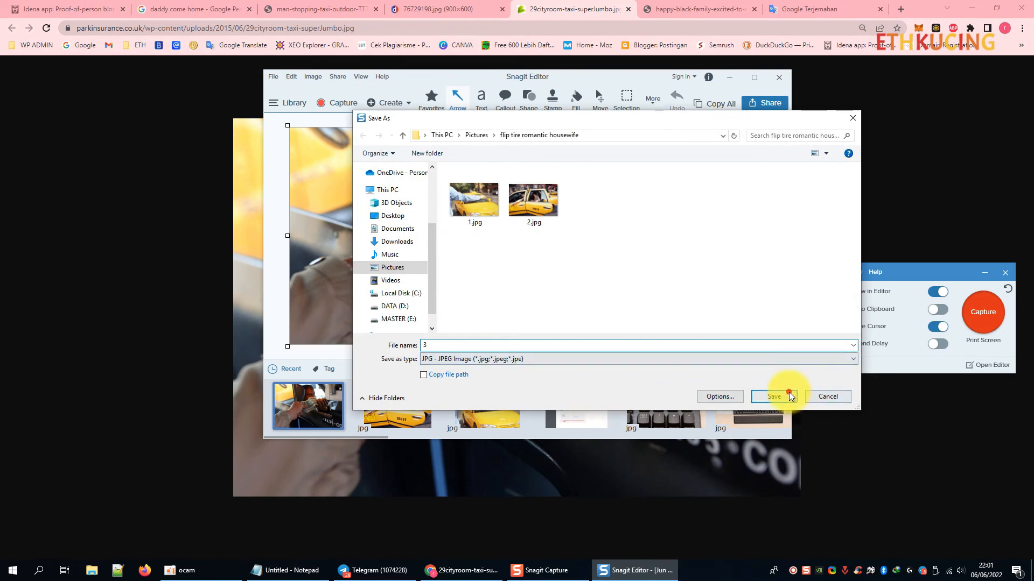
pyautogui.click(775, 396)
pyautogui.click(702, 7)
pyautogui.scroll(-2, 703, 351)
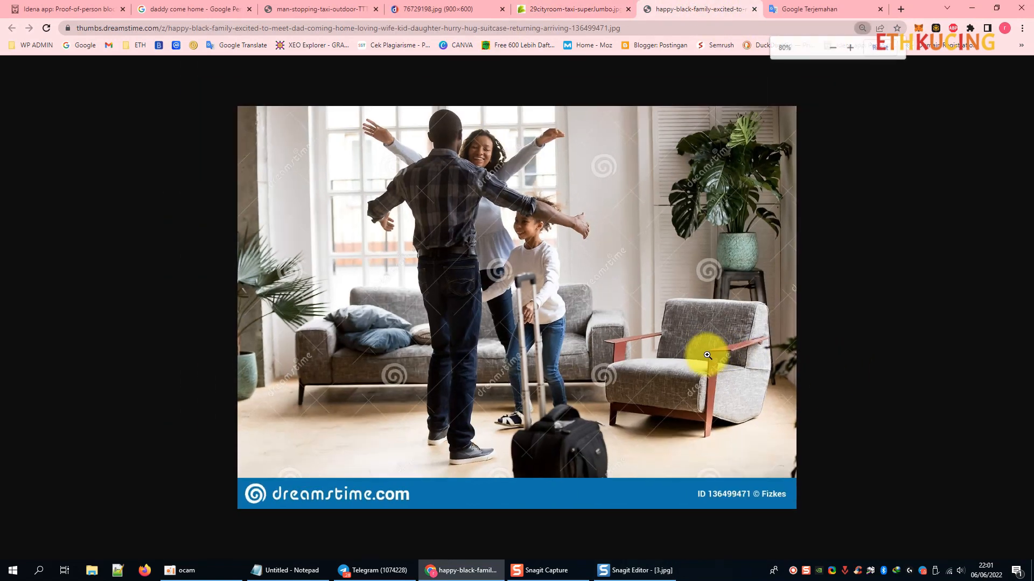
# Capture the family homecoming photo with Snagit and save it as 4.jpg.
pyautogui.press('Print')
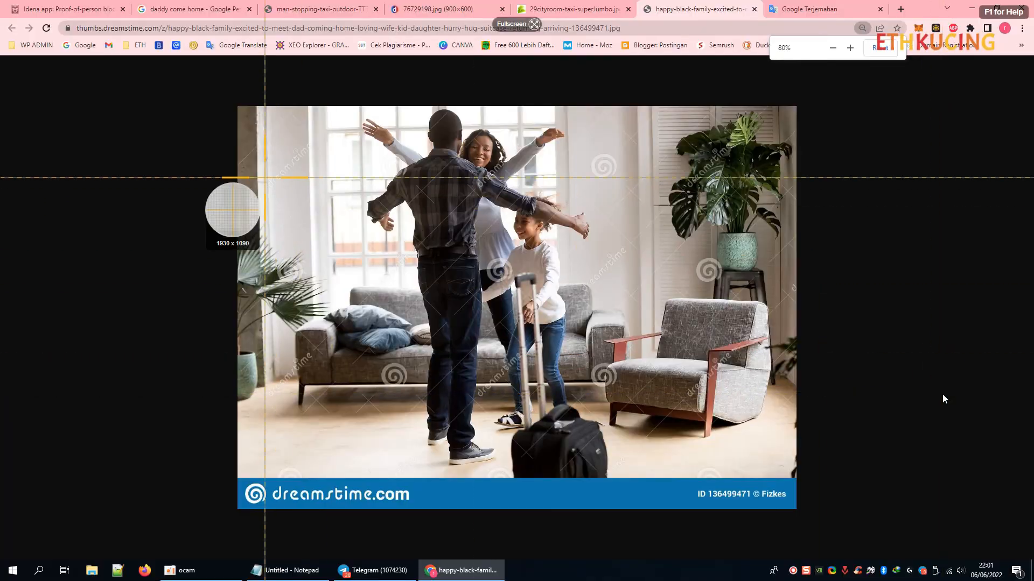
pyautogui.moveTo(241, 111); pyautogui.dragTo(792, 472)
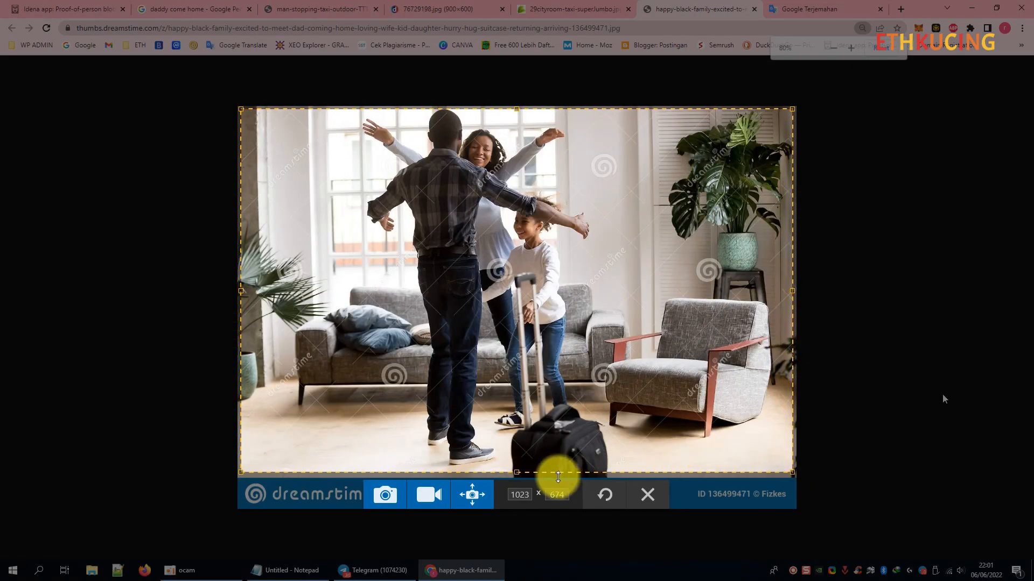
pyautogui.click(391, 496)
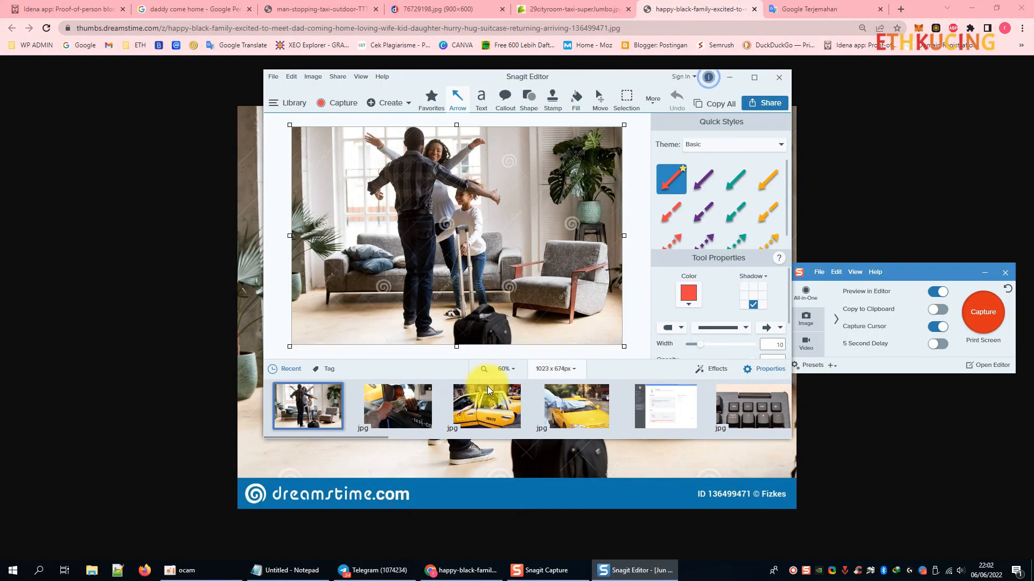
pyautogui.click(291, 76)
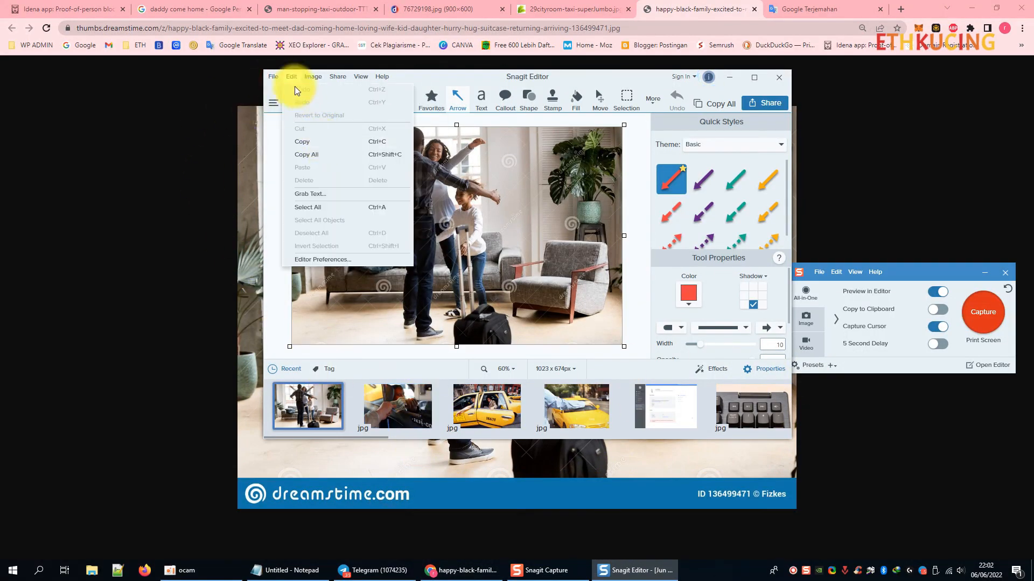
pyautogui.click(273, 77)
pyautogui.click(291, 164)
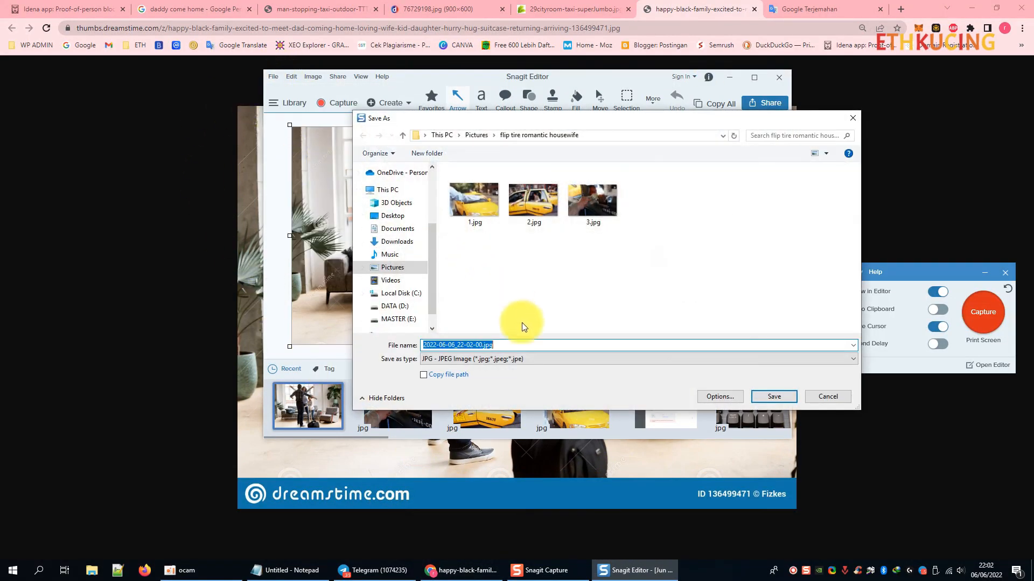
pyautogui.write('4')
pyautogui.click(767, 393)
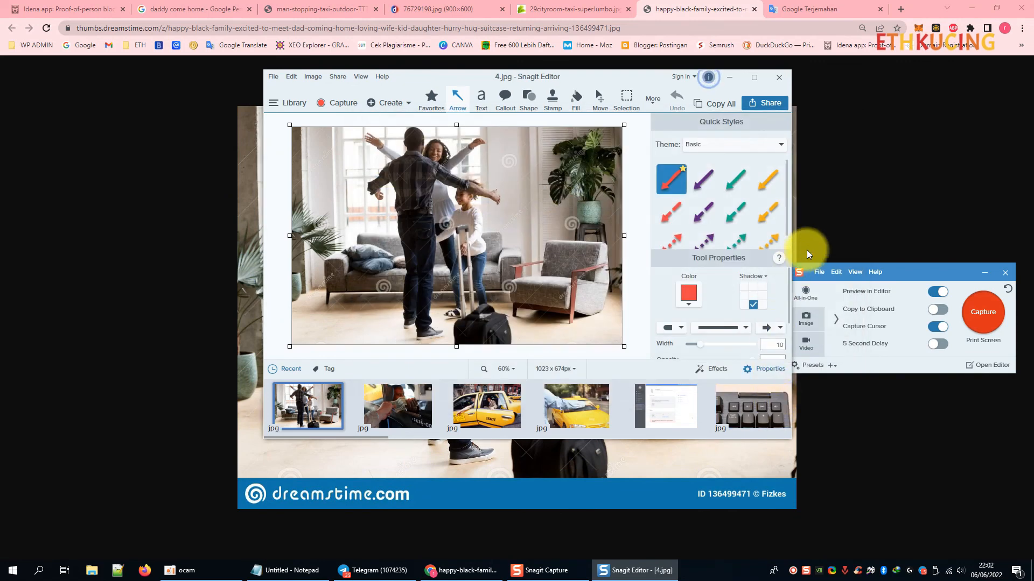
# Minimize Snagit Editor and return to the 'daddy come home' image search tab.
pyautogui.click(728, 75)
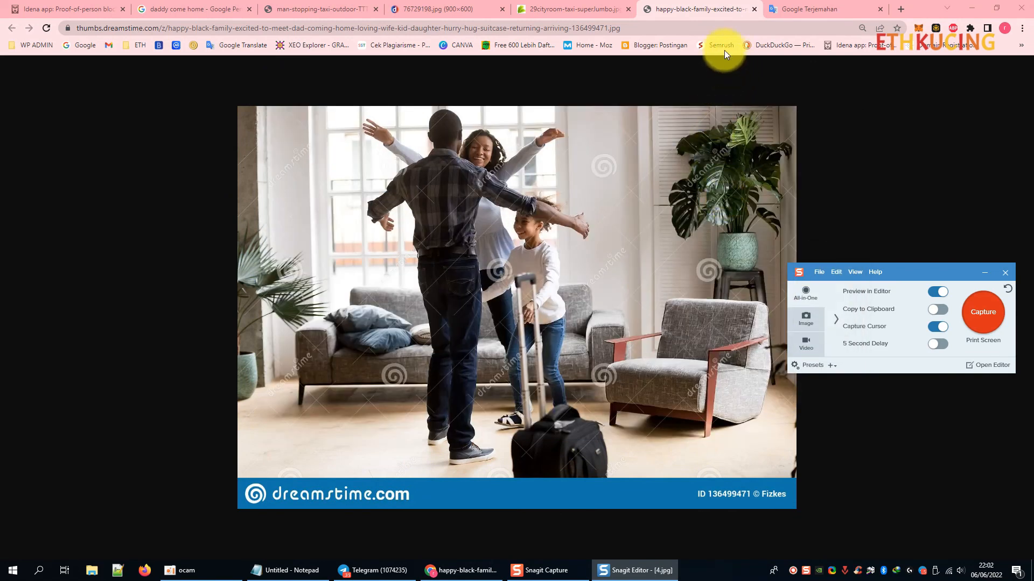
pyautogui.click(305, 7)
pyautogui.click(203, 7)
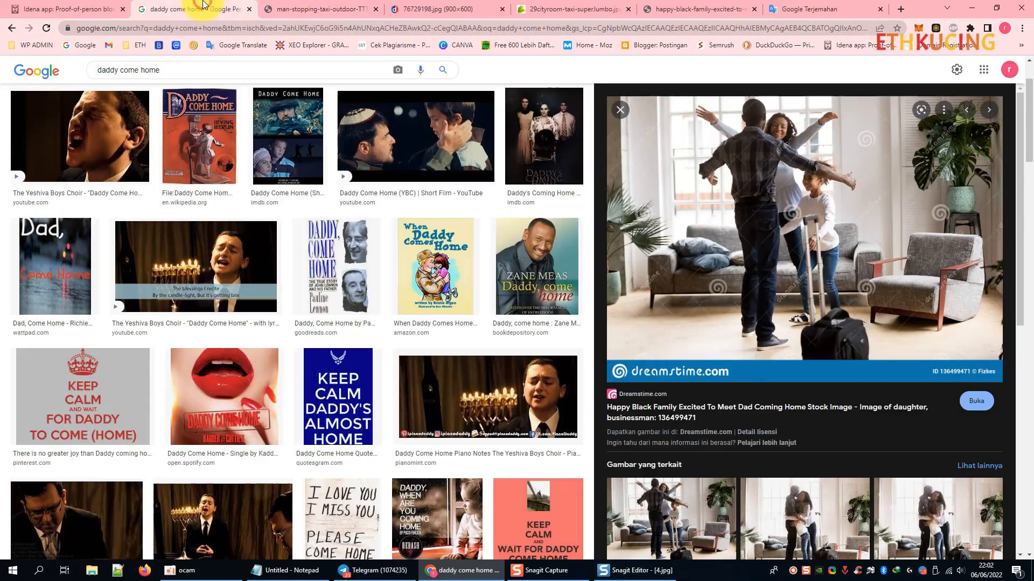
# Close all image tabs and the 'daddy come home' search tab, leaving only Idena's New flip tab.
pyautogui.rightClick(173, 4)
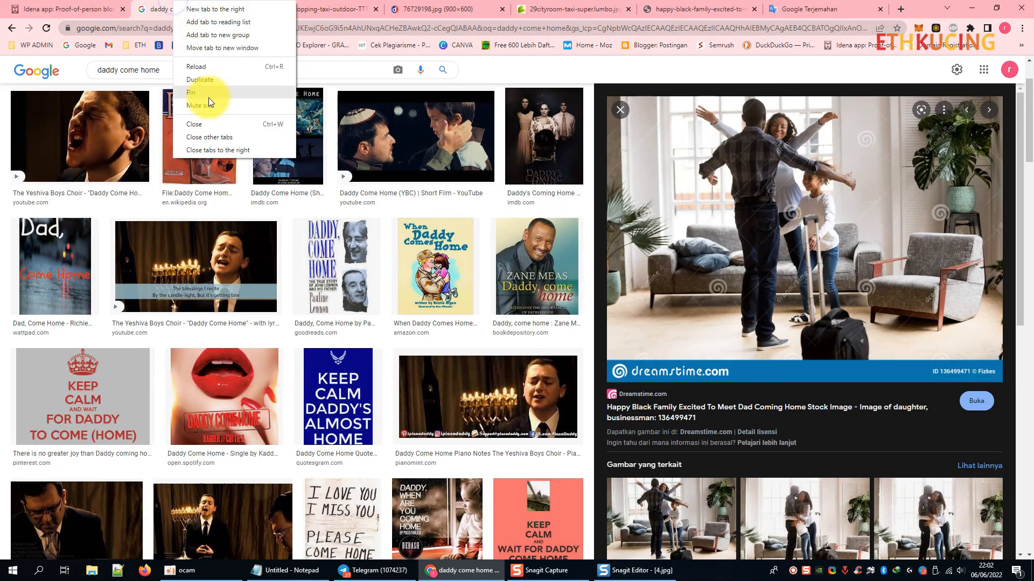
pyautogui.click(222, 153)
pyautogui.click(102, 8)
pyautogui.click(253, 9)
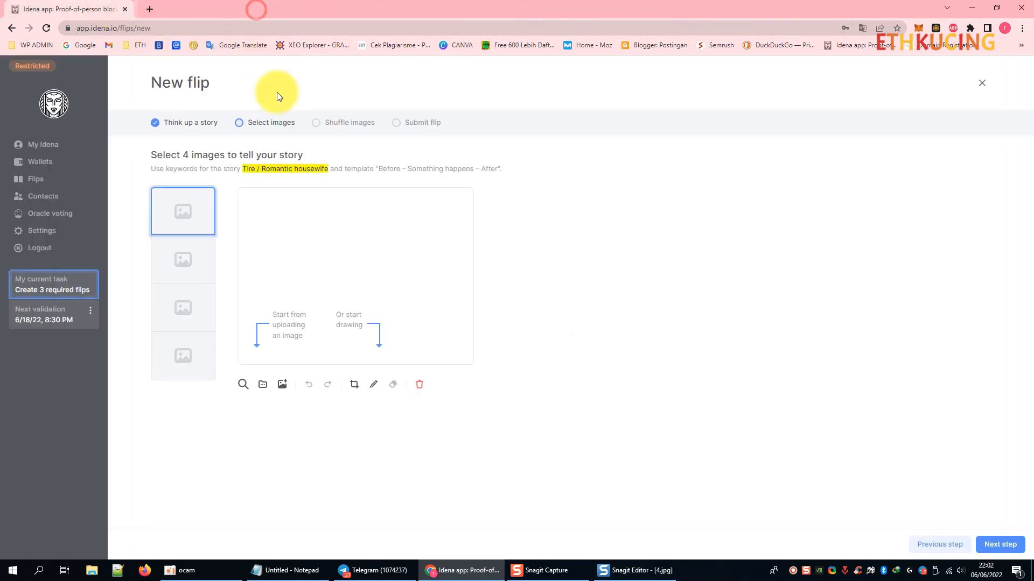
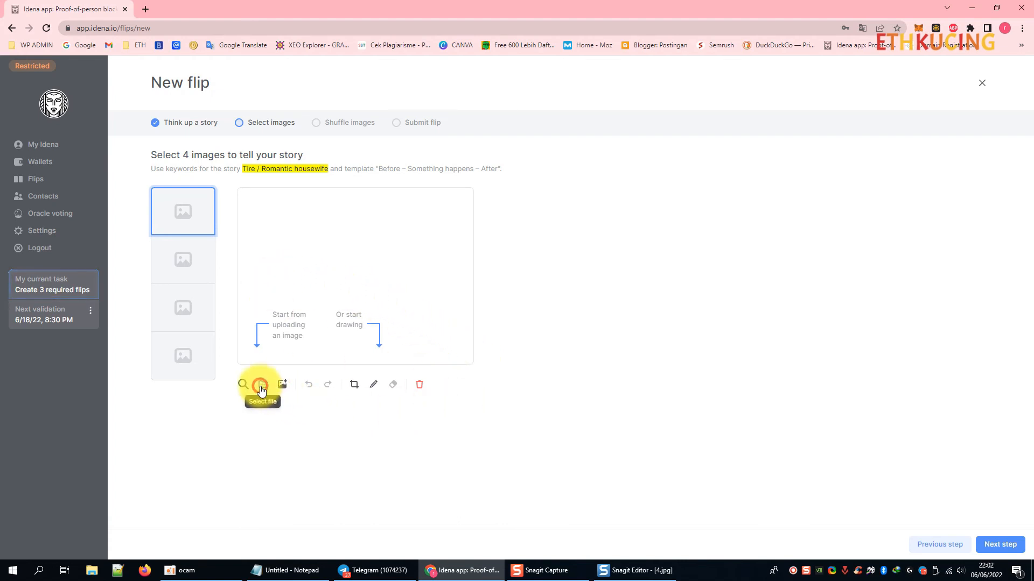
# Upload 1.jpg and 2.jpg from Pictures > flip tire romantic housewife into the first two image slots.
pyautogui.click(261, 384)
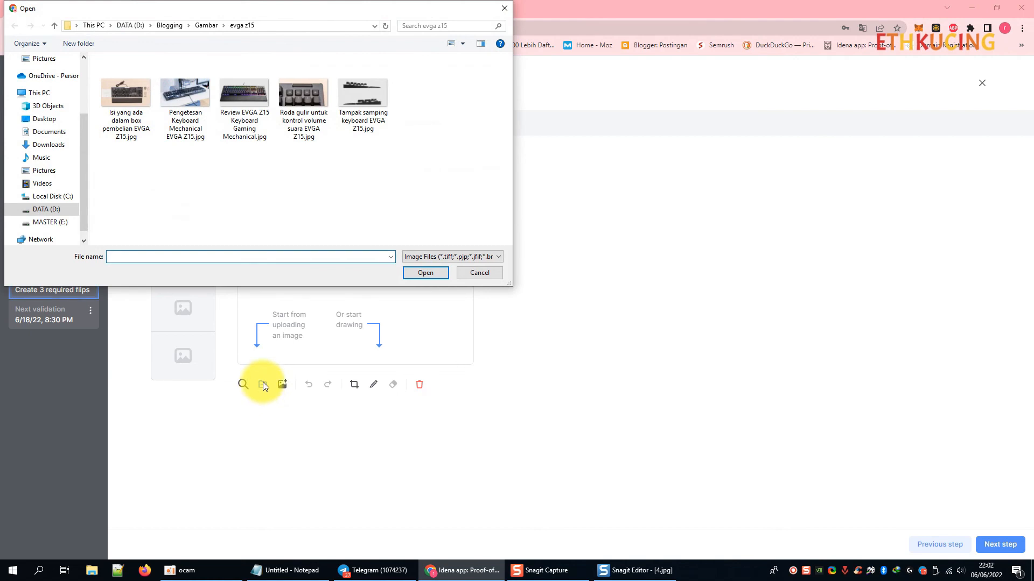
pyautogui.click(47, 169)
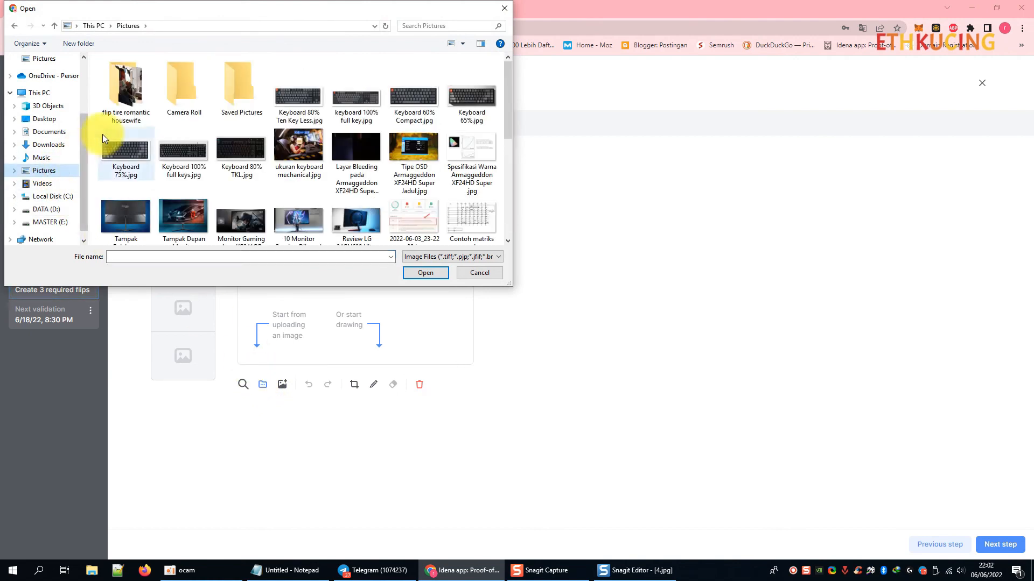
pyautogui.doubleClick(127, 91)
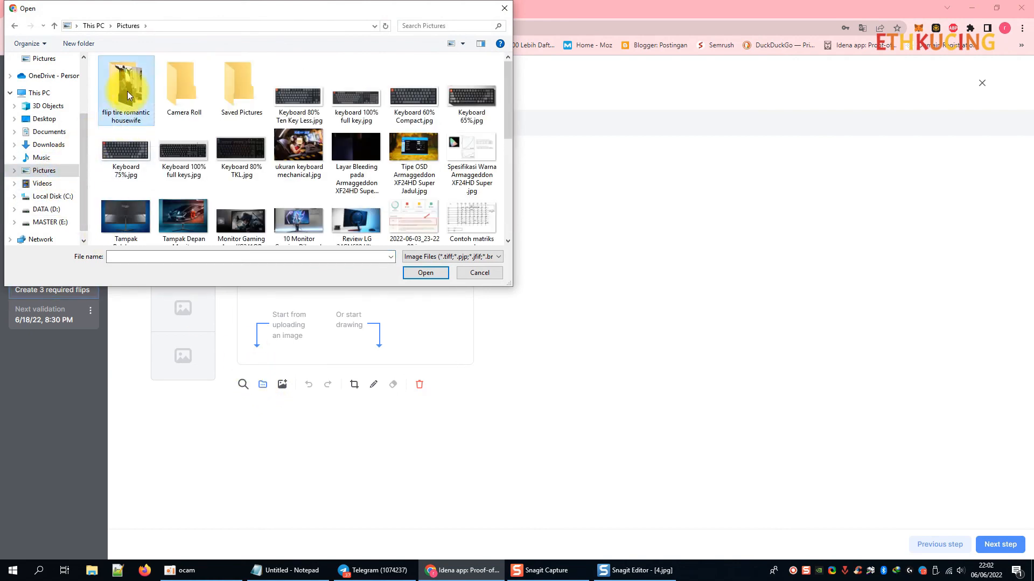
pyautogui.click(127, 95)
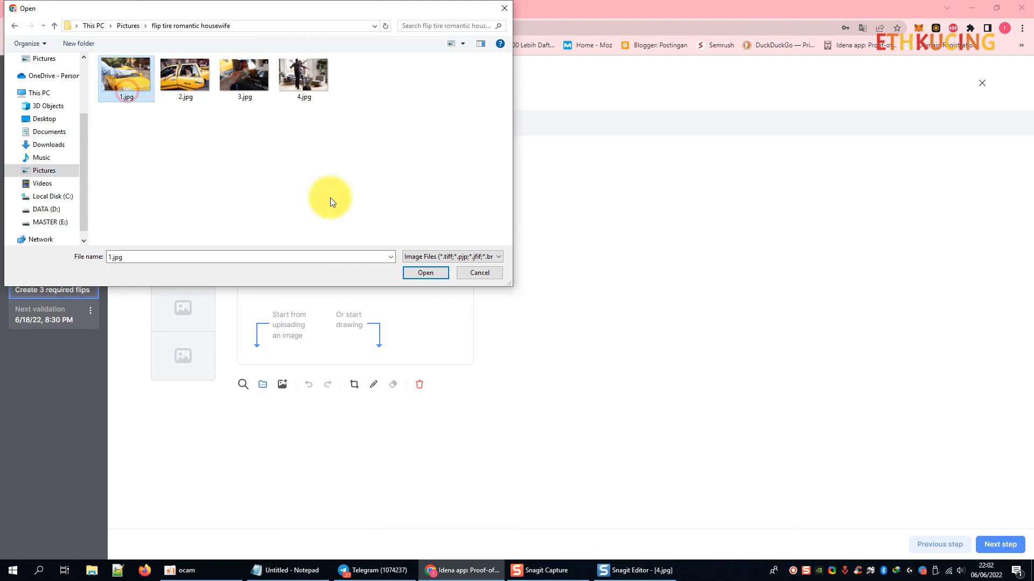
pyautogui.click(422, 277)
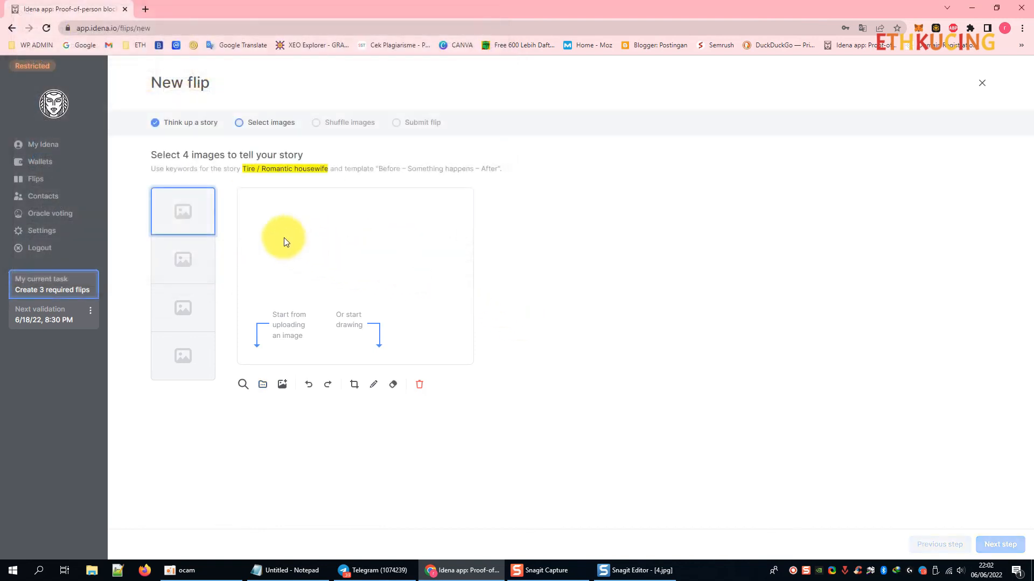
pyautogui.click(188, 261)
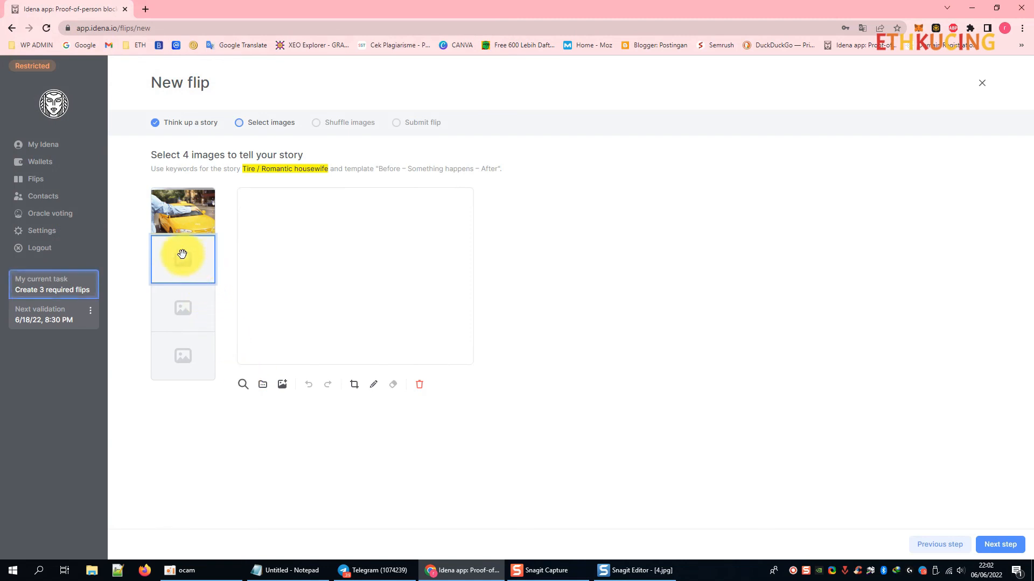
pyautogui.click(262, 384)
pyautogui.click(182, 101)
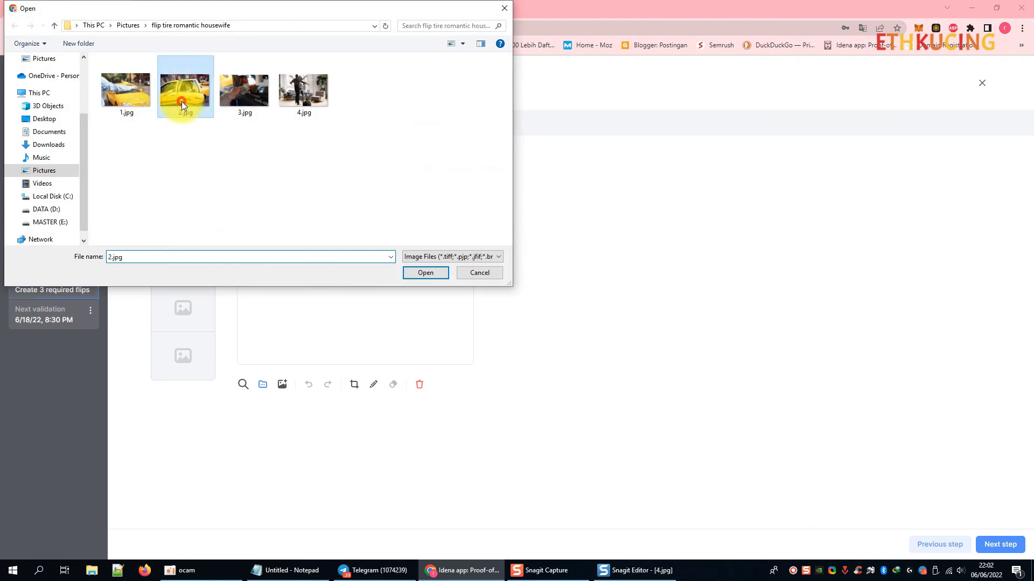
pyautogui.click(432, 273)
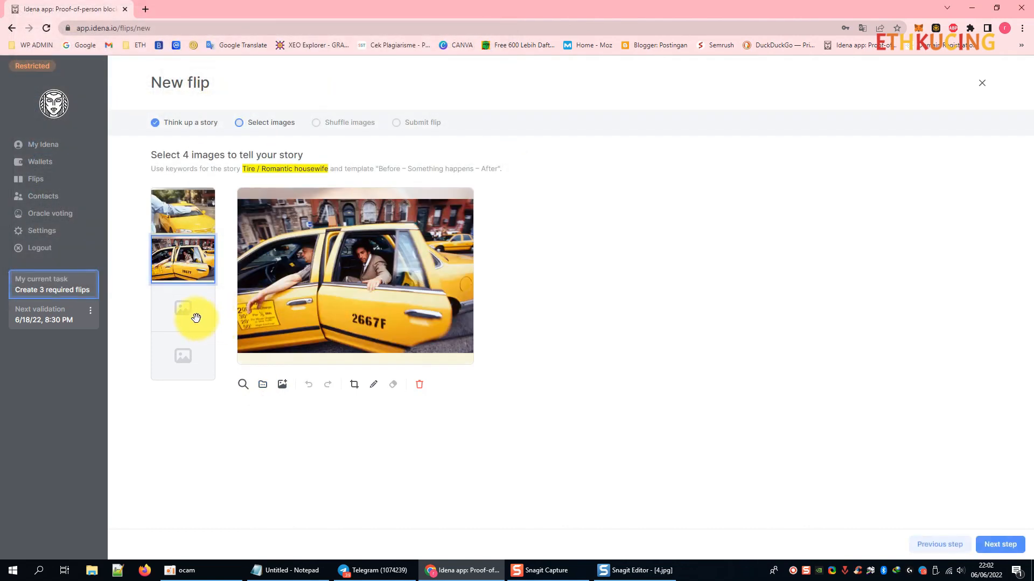
# Upload 3.jpg and 4.jpg into the third and fourth slots and advance to shuffling.
pyautogui.click(194, 317)
pyautogui.click(263, 386)
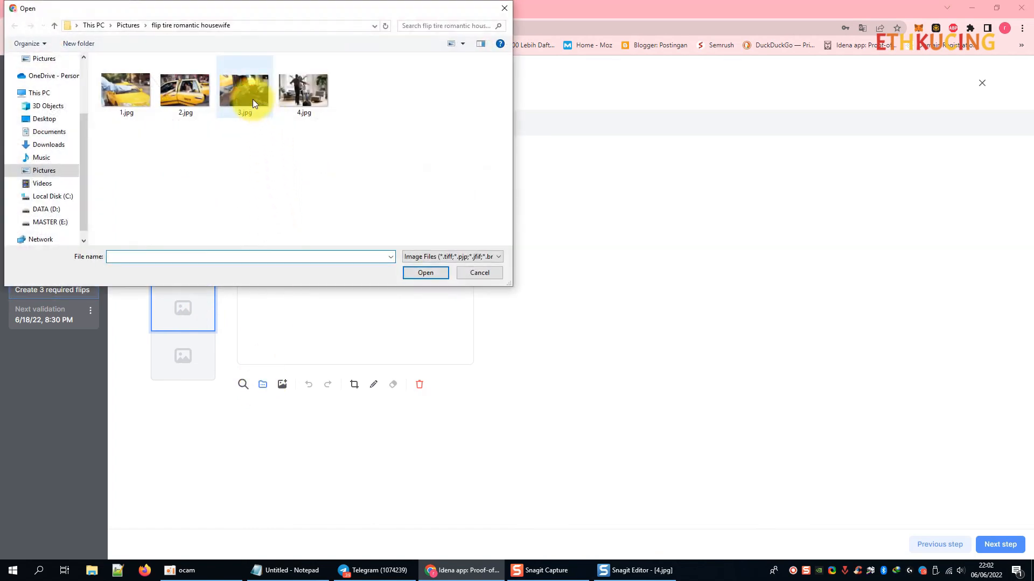
pyautogui.click(252, 97)
pyautogui.click(428, 272)
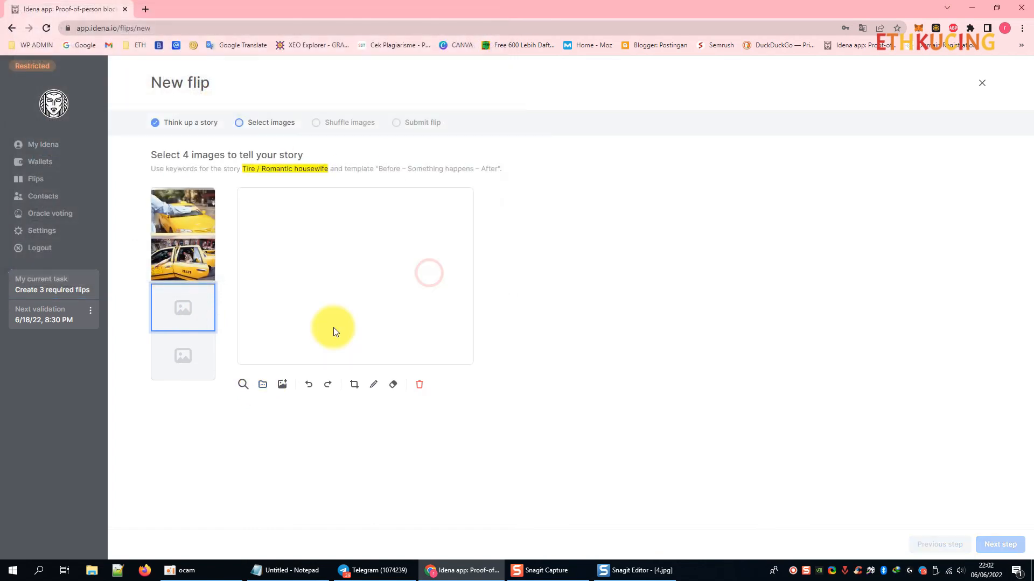
pyautogui.click(195, 360)
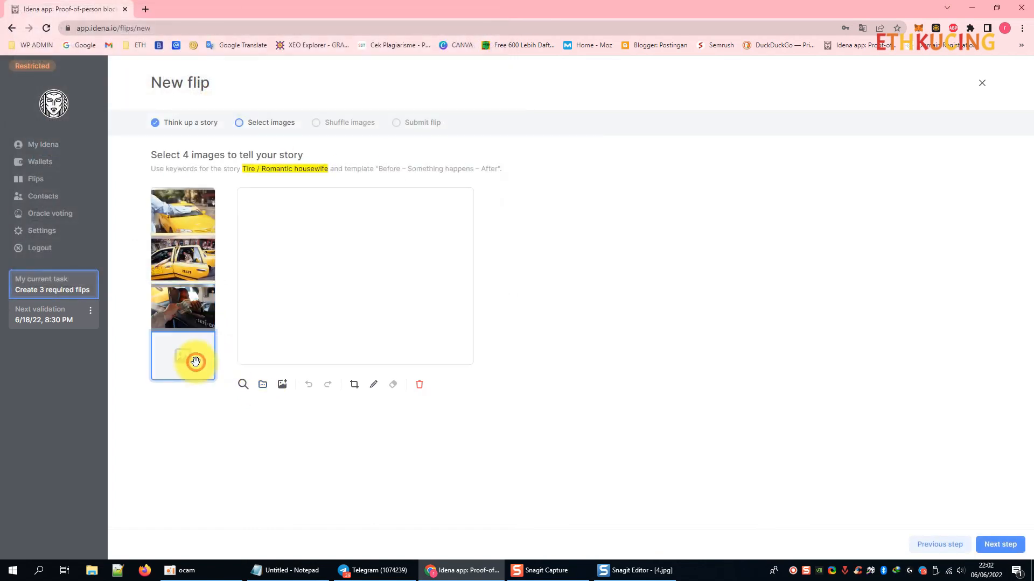
pyautogui.click(261, 385)
pyautogui.click(313, 101)
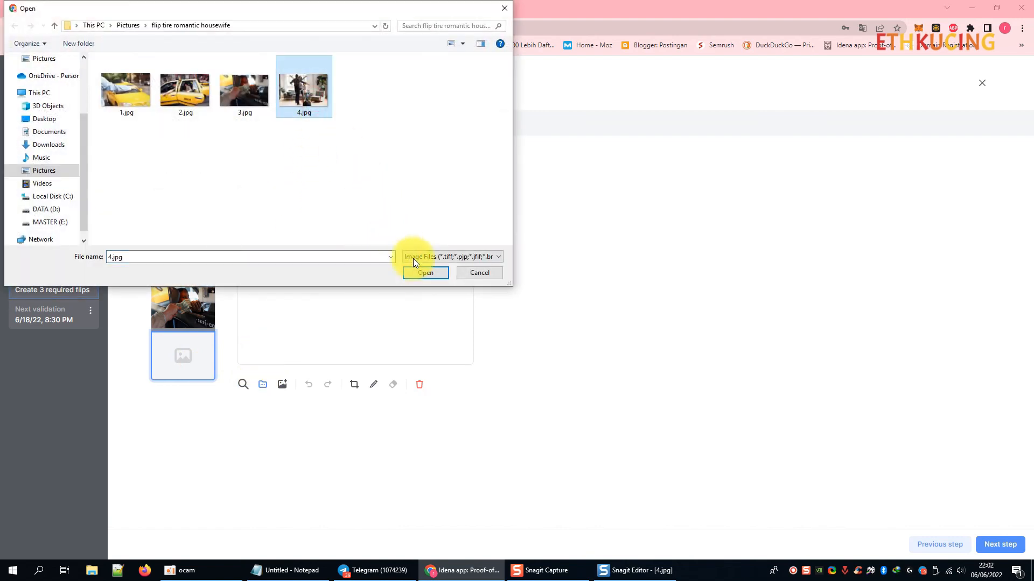
pyautogui.click(421, 271)
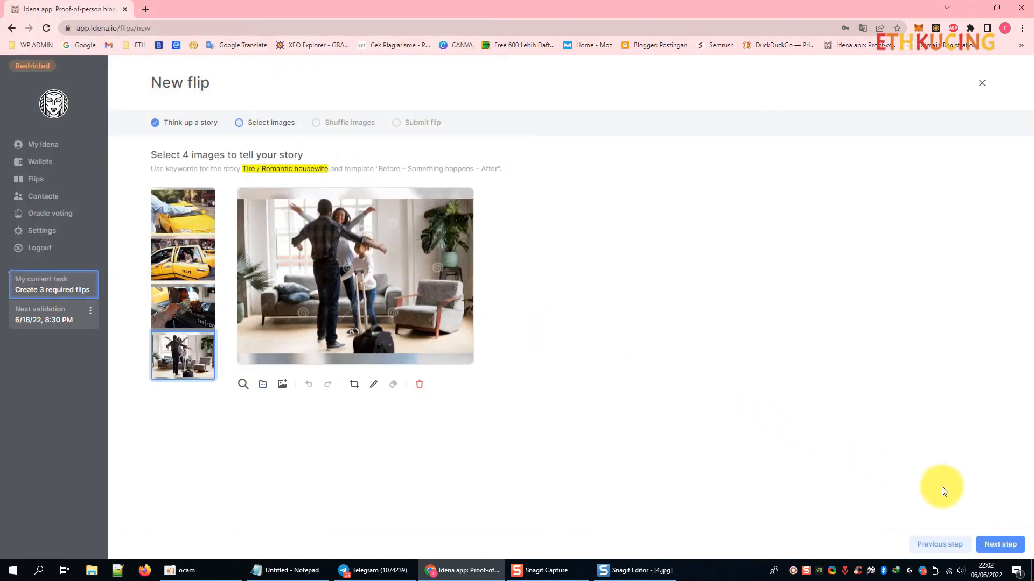
pyautogui.click(1010, 547)
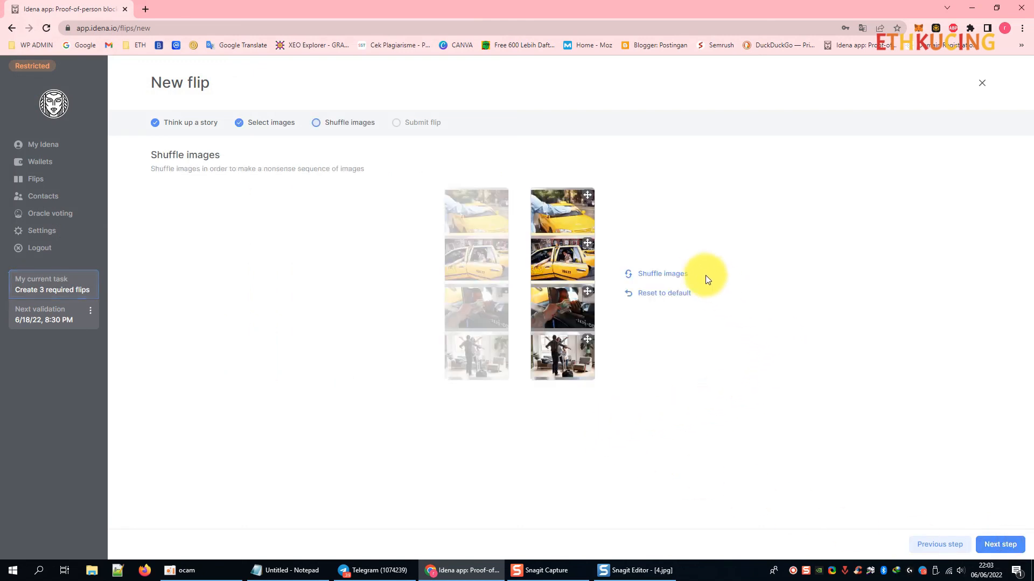
# Shuffle the images, then reorder them: cash in taxi, hand on taxi, dancing couple, open-door taxi.
pyautogui.click(651, 279)
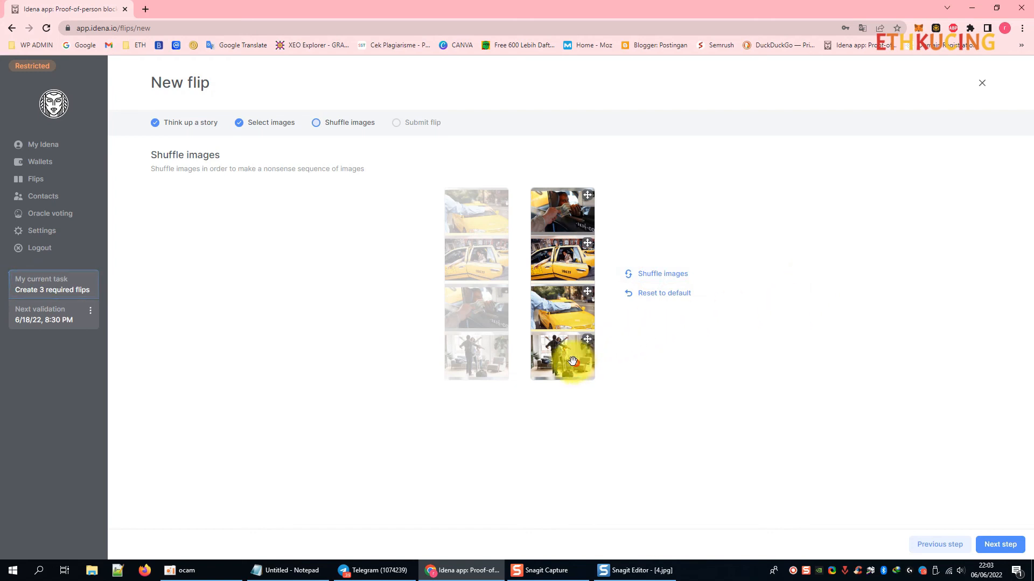
pyautogui.moveTo(565, 353); pyautogui.dragTo(582, 300)
pyautogui.moveTo(579, 260); pyautogui.dragTo(583, 317)
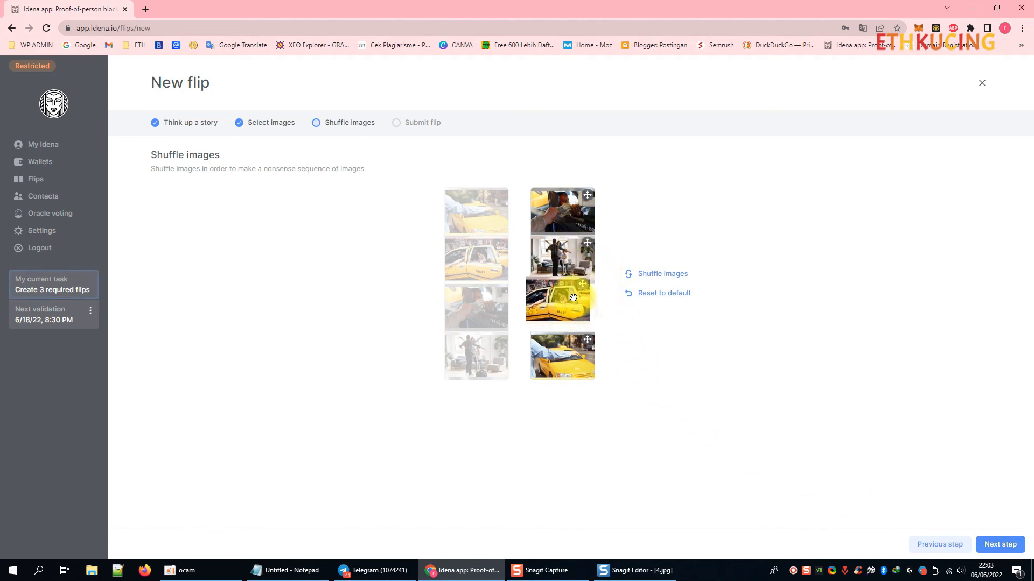
pyautogui.moveTo(581, 331)
pyautogui.mouseDown()
pyautogui.moveTo(568, 328)
pyautogui.moveTo(564, 259)
pyautogui.mouseUp()
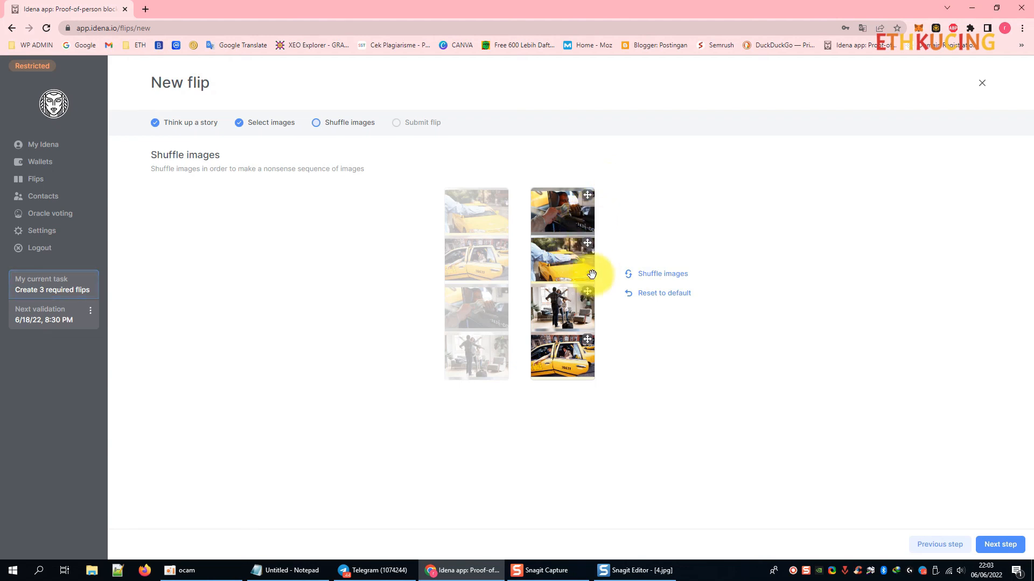
pyautogui.click(1000, 545)
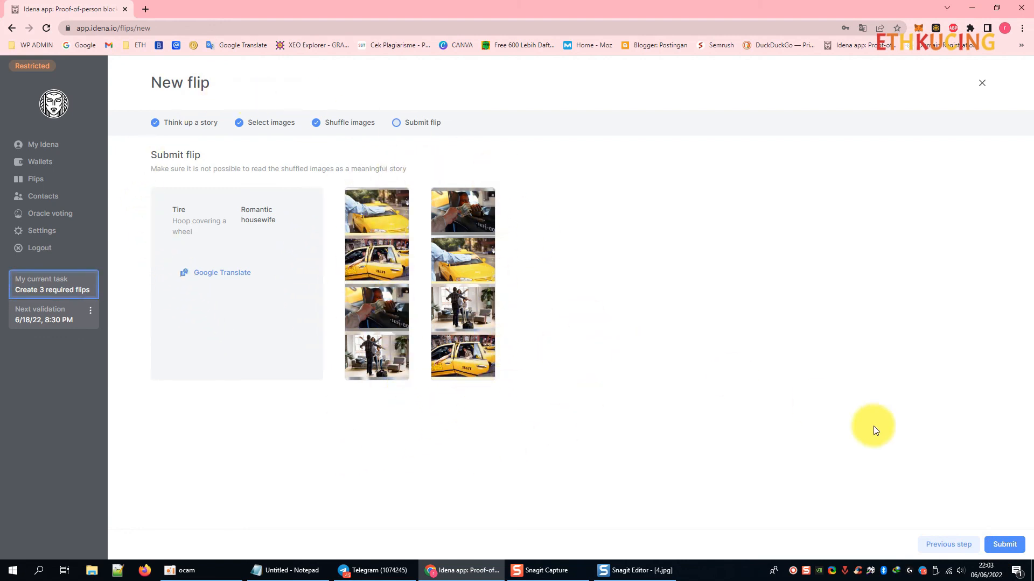
# Submit the Tire / Romantic housewife flip and start the Flip #2 placeholder.
pyautogui.click(1002, 546)
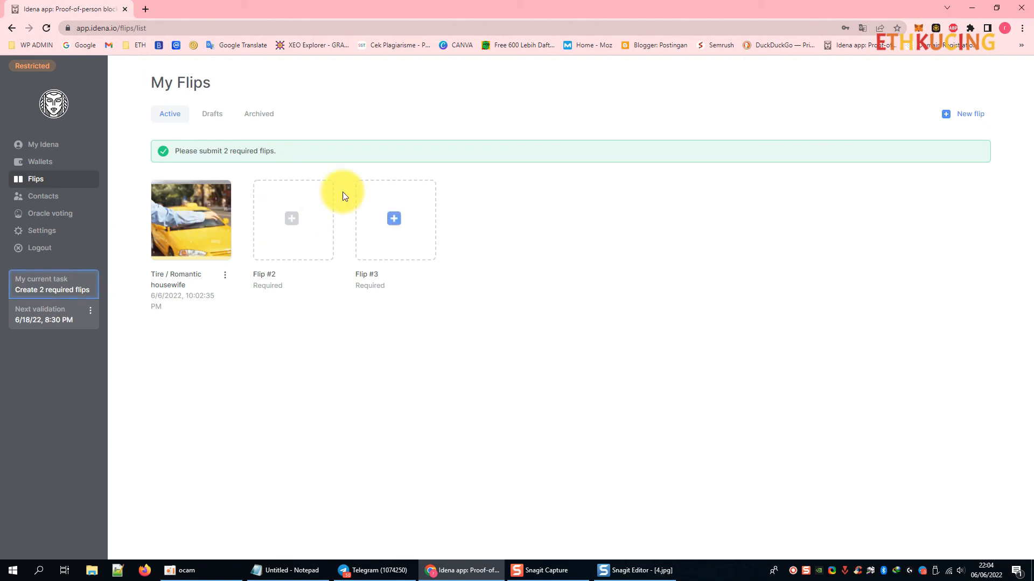
pyautogui.click(290, 216)
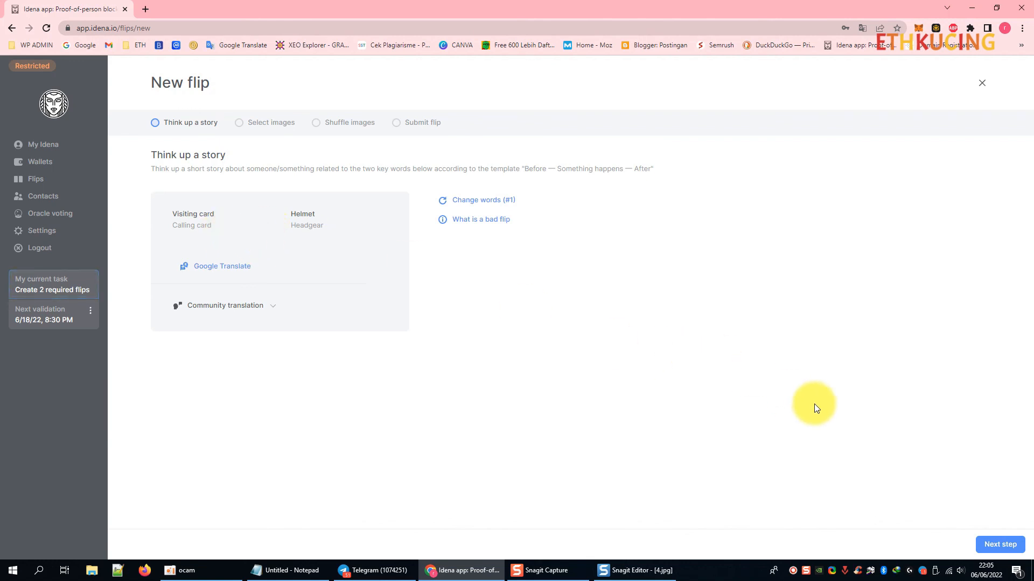
# Go back to the My Idena home page and bring the Notepad guide forward.
pyautogui.click(60, 147)
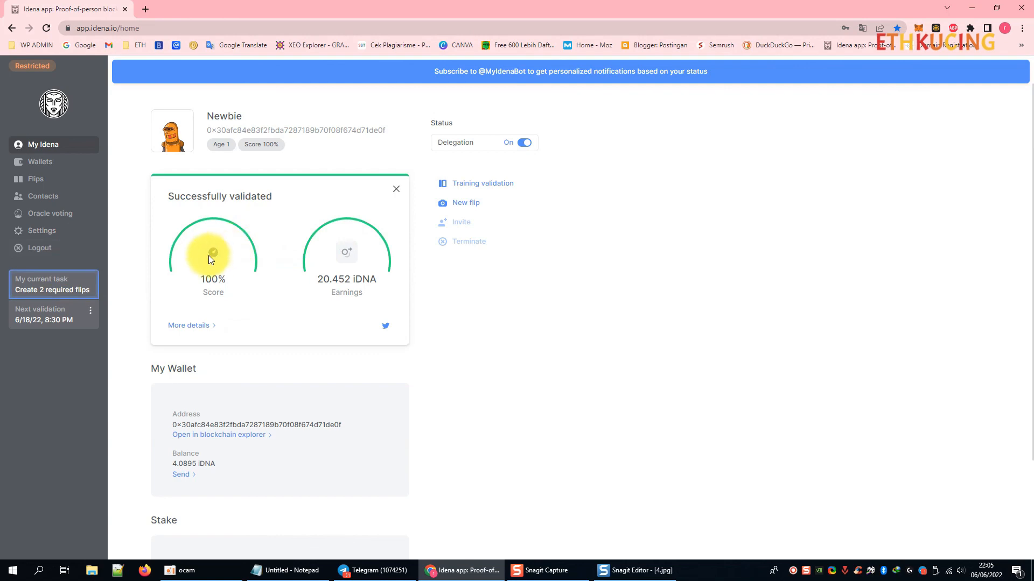
pyautogui.click(294, 571)
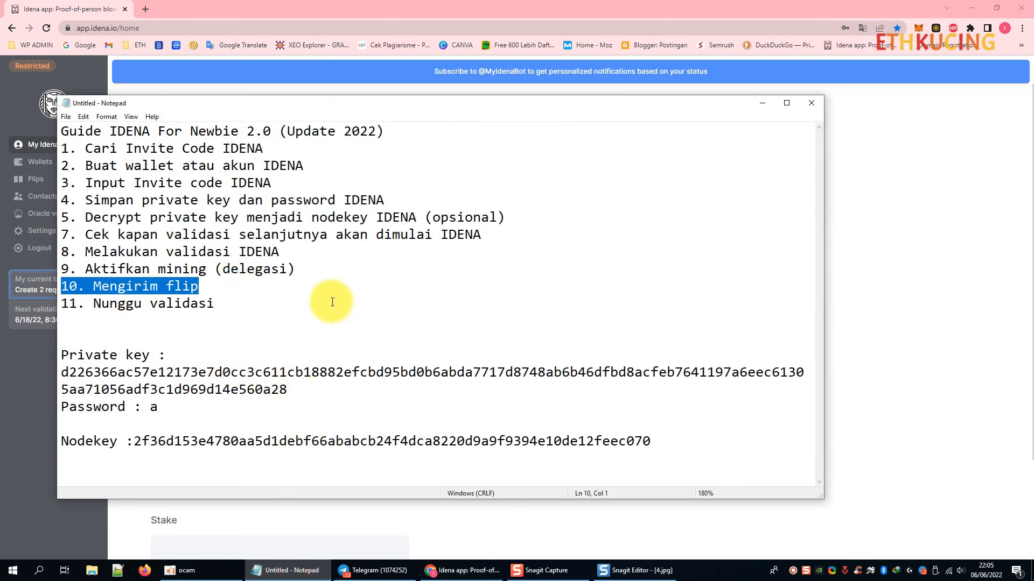
# Highlight step 11, Nunggu validasi, in the Notepad guide, then minimize Notepad.
pyautogui.click(226, 307)
pyautogui.moveTo(230, 303); pyautogui.dragTo(59, 304)
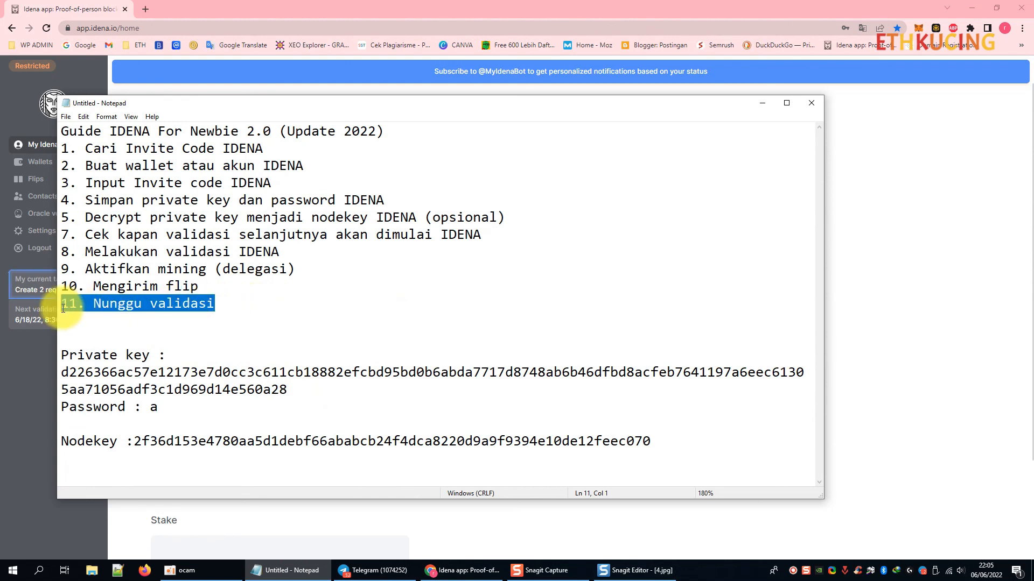
pyautogui.click(762, 103)
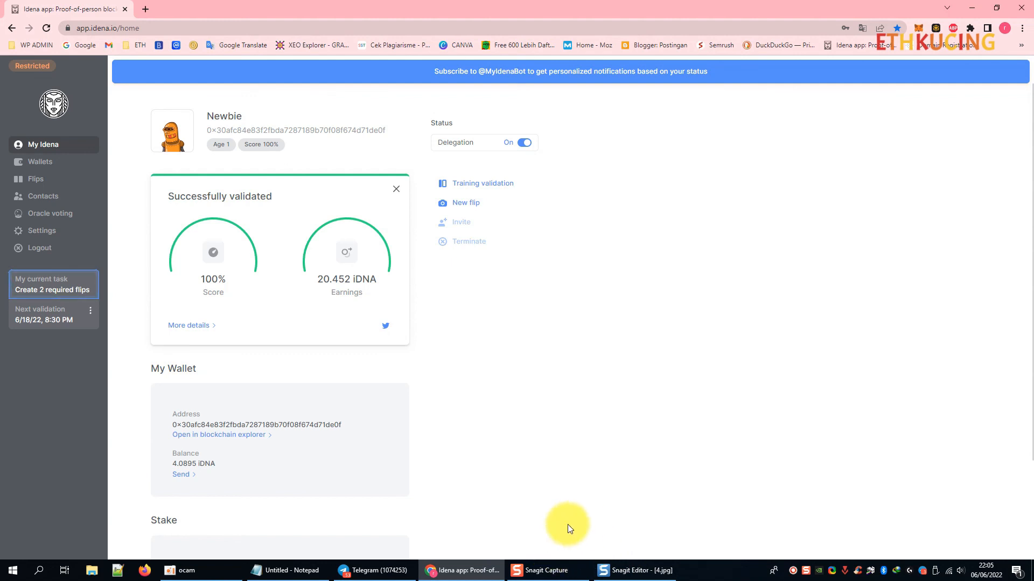
# Show the oCam recorder window and minimize the browser.
pyautogui.click(226, 570)
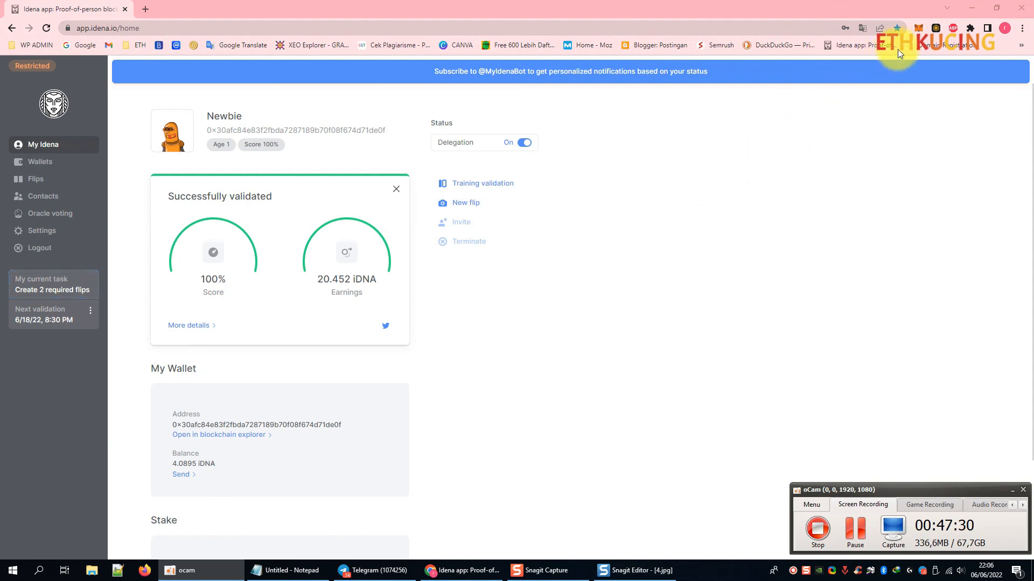
pyautogui.click(978, 9)
# Open the Idena Indonesia group in Telegram and clear the stray text from the message box.
pyautogui.click(362, 571)
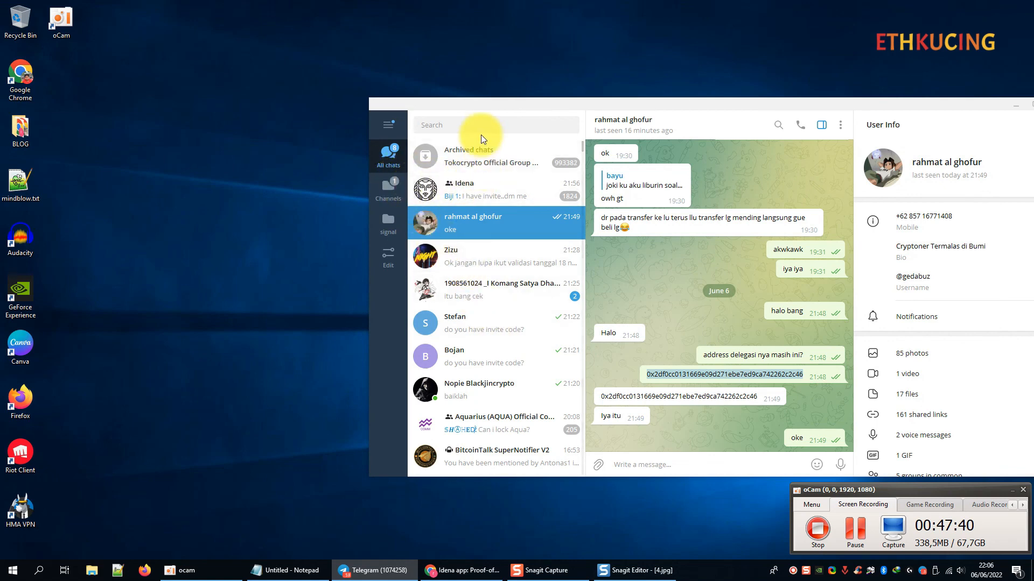
pyautogui.scroll(-3, 475, 261)
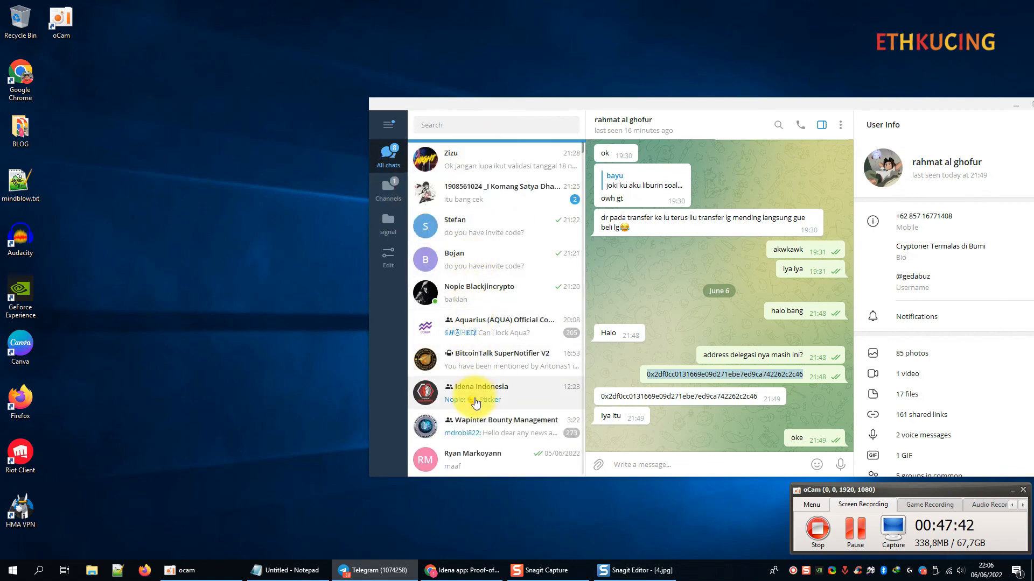
pyautogui.click(473, 395)
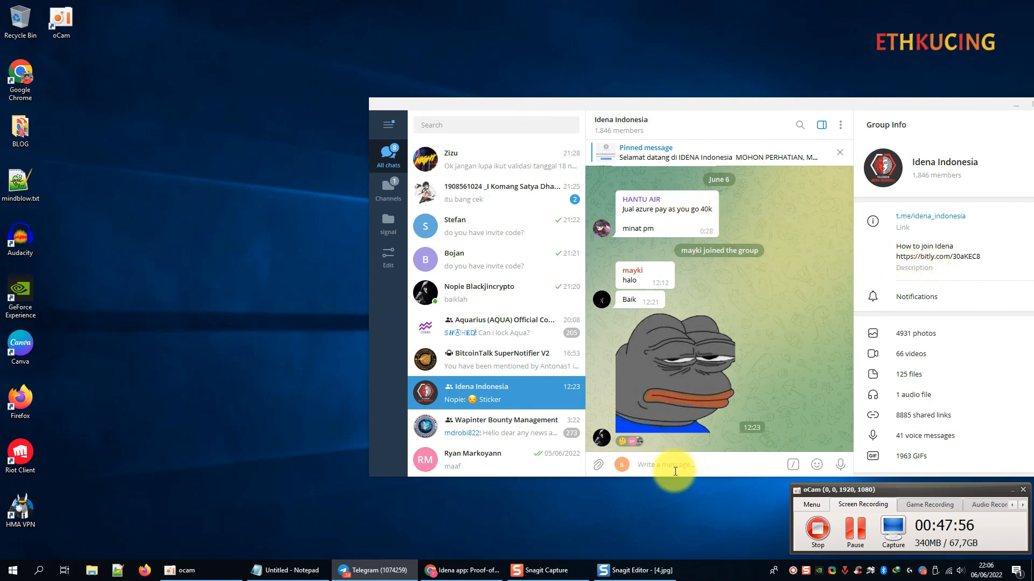
pyautogui.write('jkadbfjkabdab')
pyautogui.hotkey('ctrl', 'a')
pyautogui.press('BackSpace')
# View the pinned welcome message, return to the latest messages, and stop the oCam recording.
pyautogui.click(648, 156)
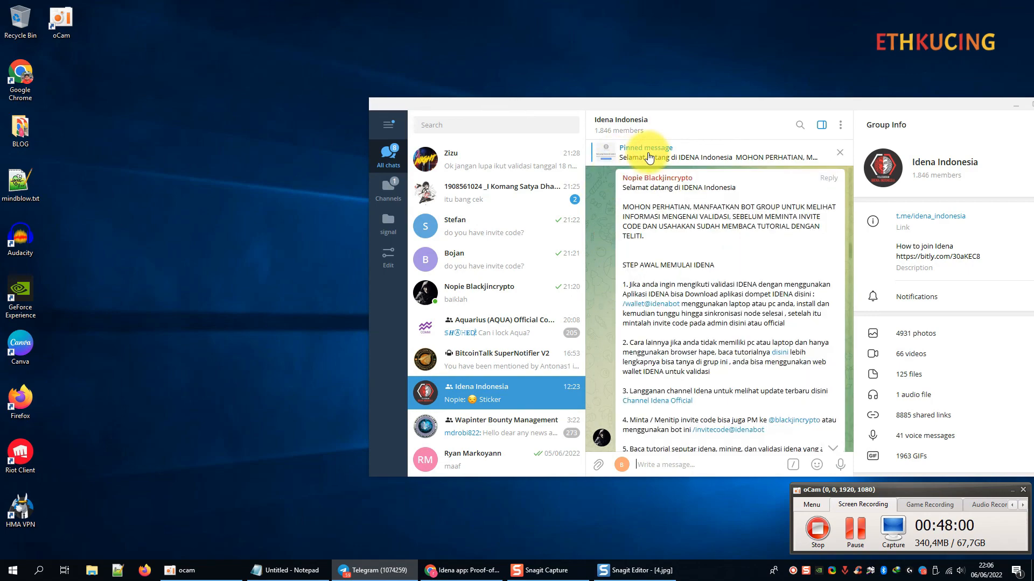
pyautogui.scroll(-3, 729, 301)
pyautogui.scroll(-6, 737, 311)
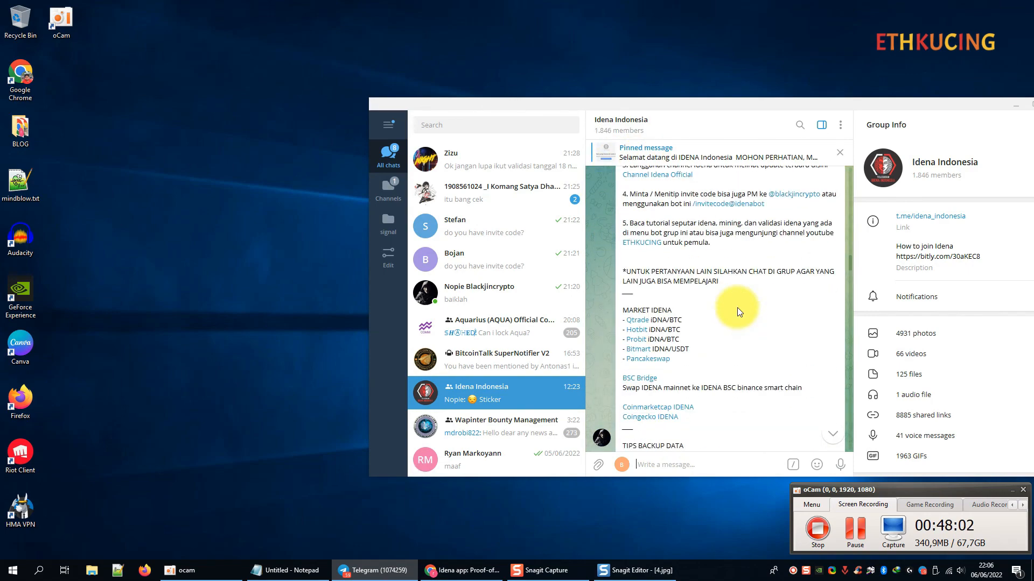
pyautogui.scroll(-6, 732, 335)
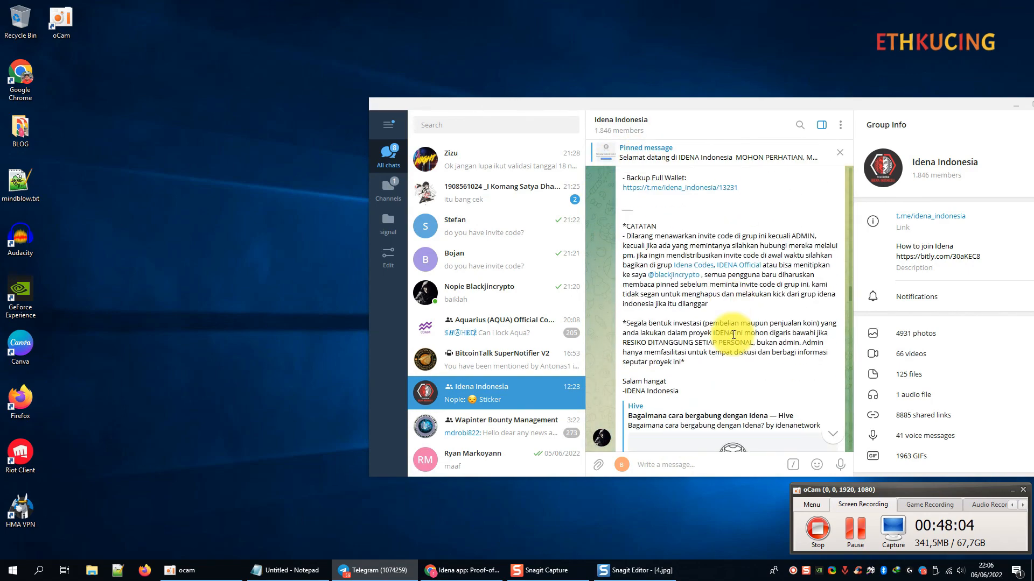
pyautogui.scroll(6, 732, 335)
pyautogui.scroll(-3, 732, 335)
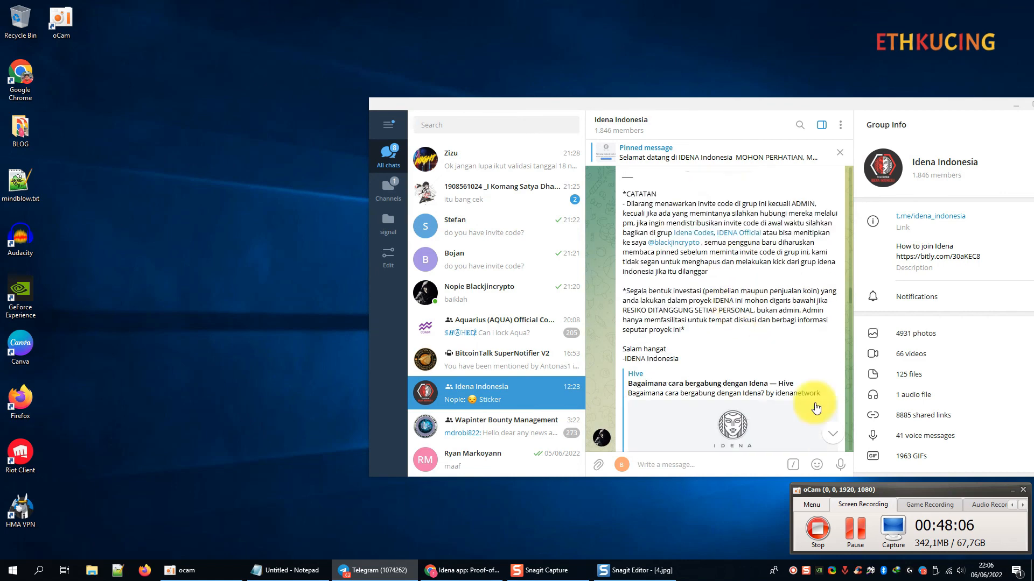
pyautogui.click(832, 434)
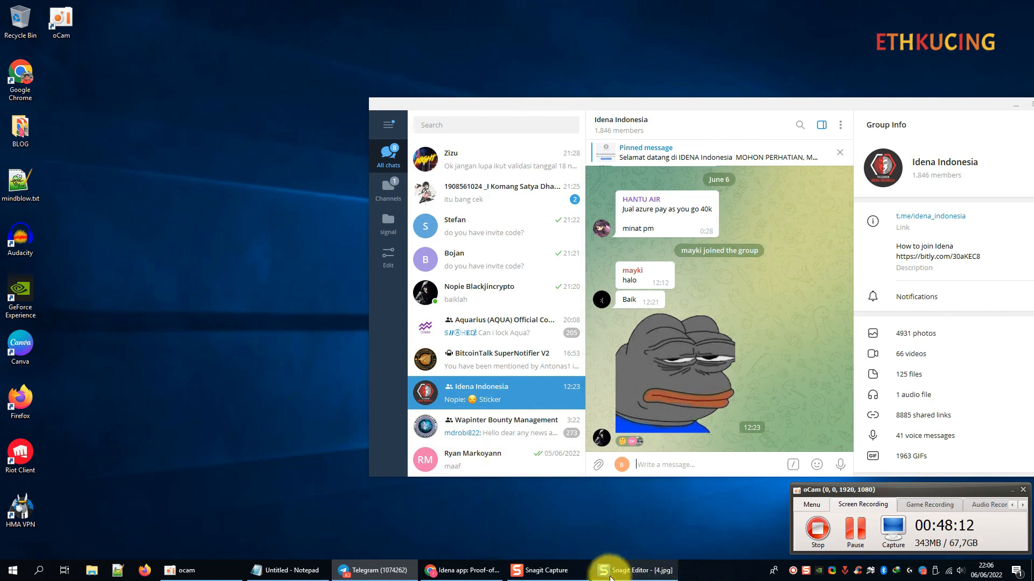
pyautogui.click(206, 569)
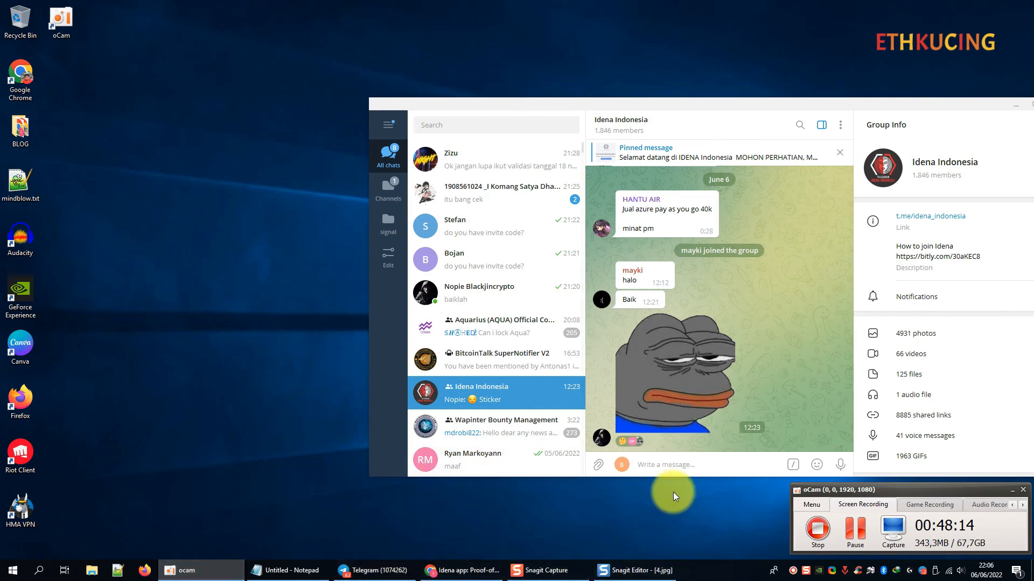
pyautogui.click(819, 530)
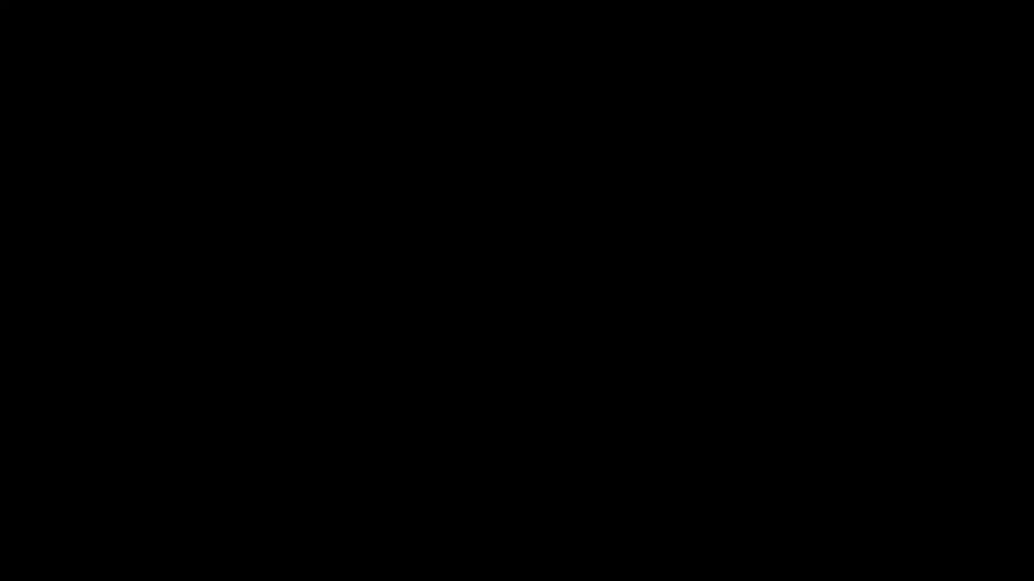